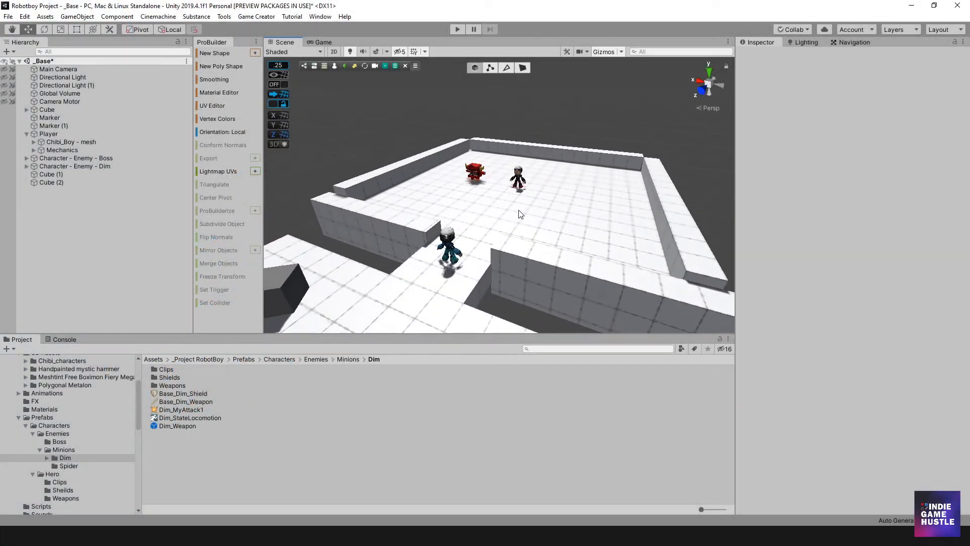
left_click_drag(585, 189, 523, 205, "alt")
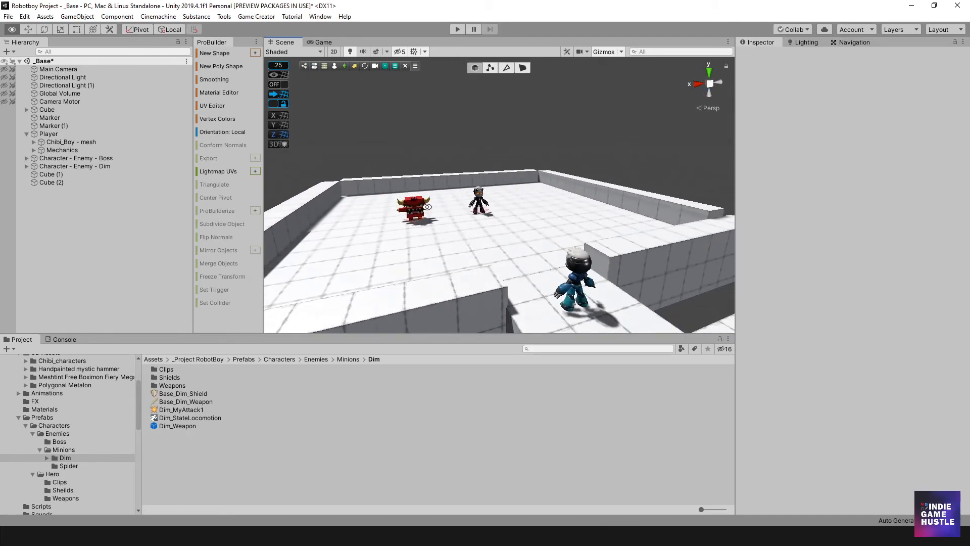
left_click_drag(419, 206, 489, 230, "alt")
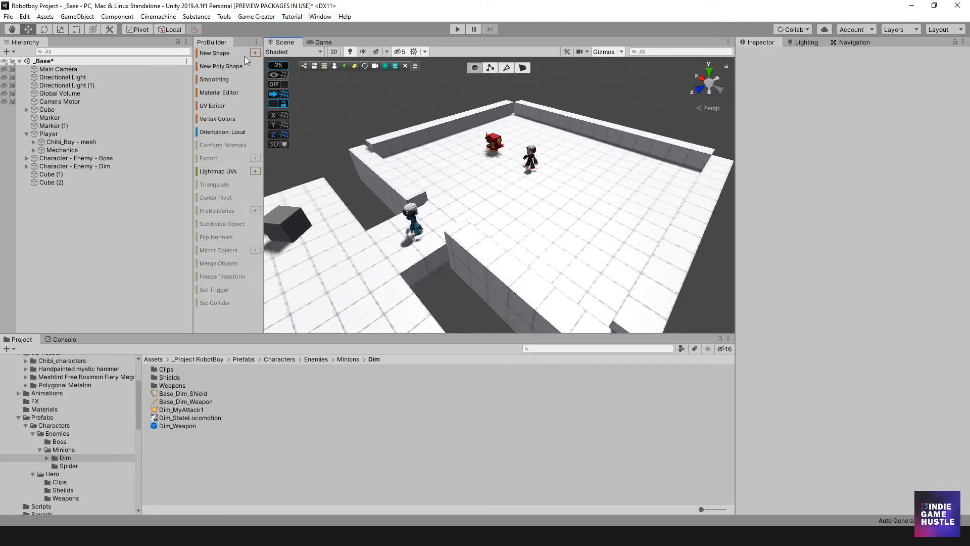
left_click(320, 17)
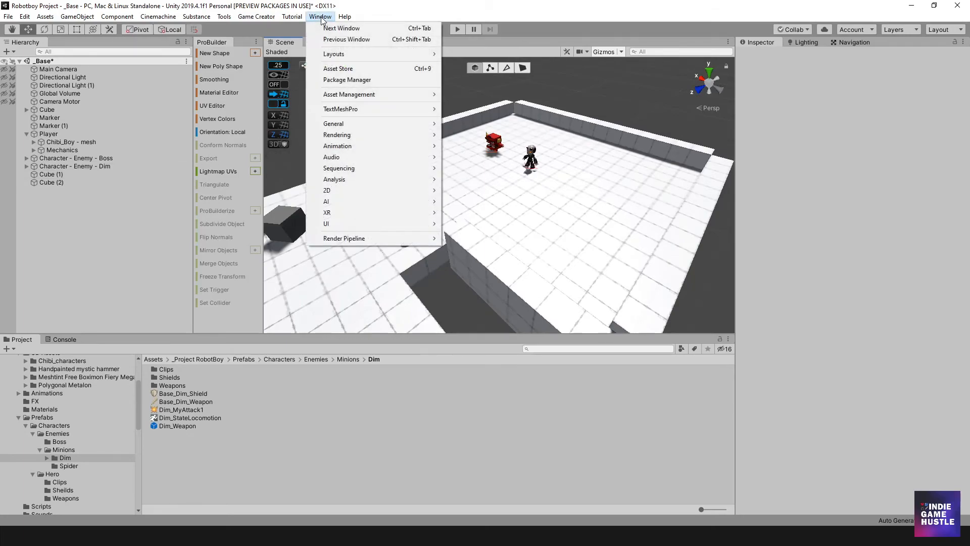
left_click(96, 224)
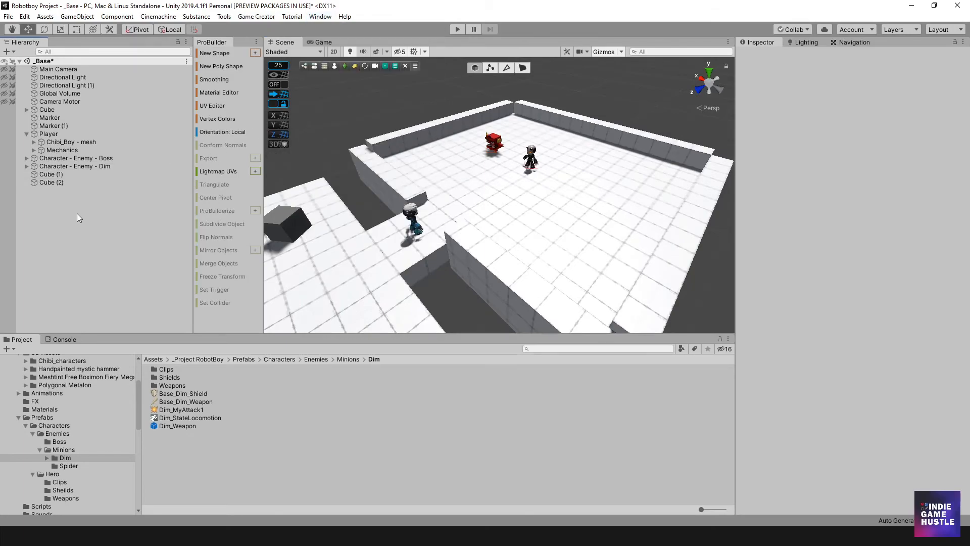
- Inspect the Base_Dim_Shield asset in the Dim minion folder and return to the Minions folder
left_click(17, 417)
left_click(348, 360)
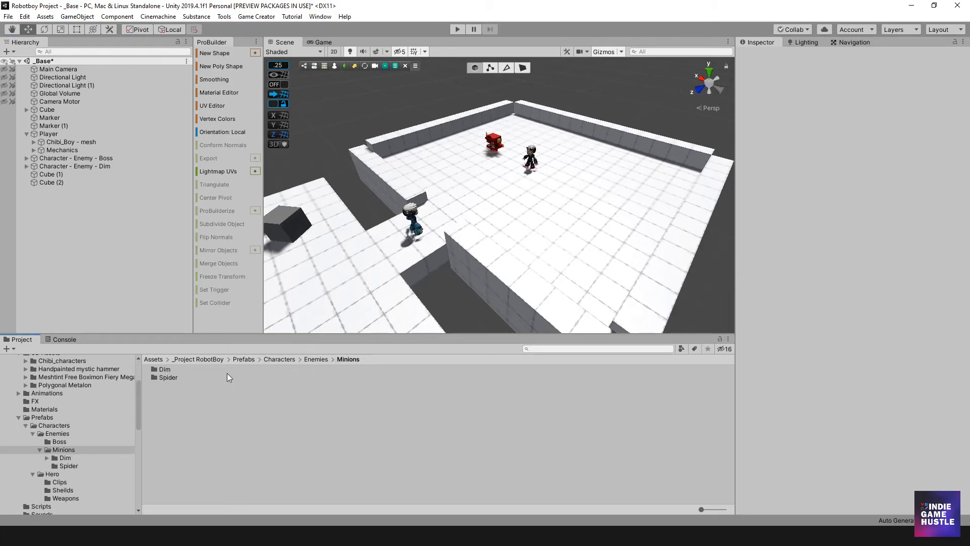
double_click(161, 370)
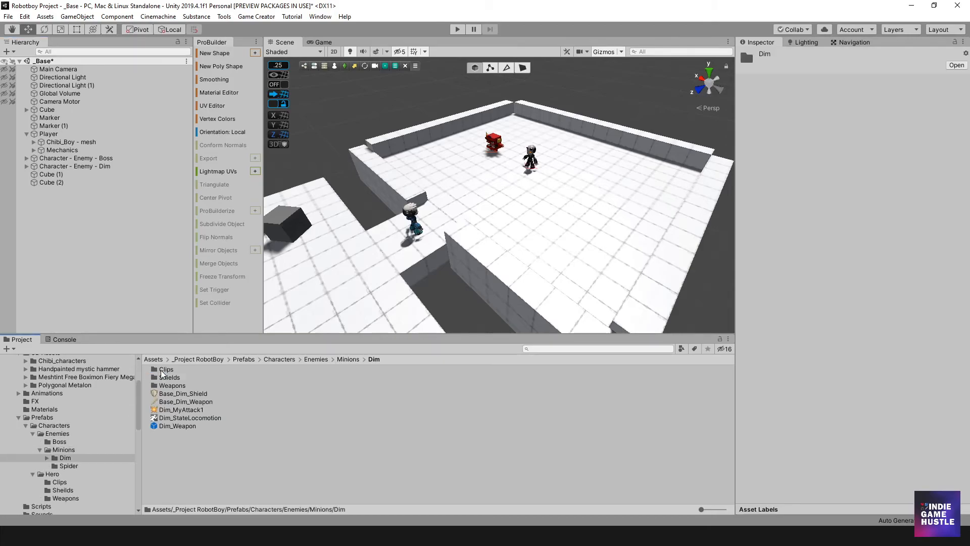
left_click(178, 395)
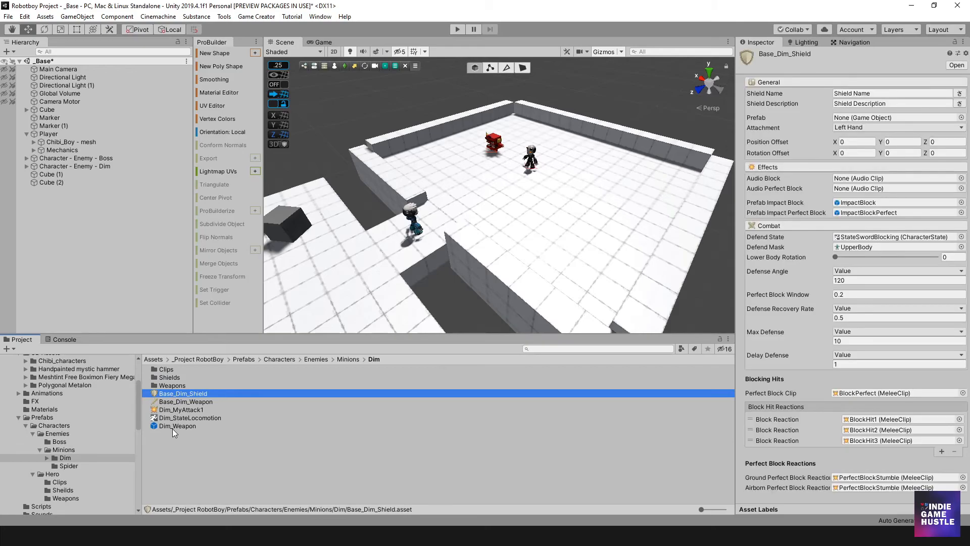
left_click(348, 360)
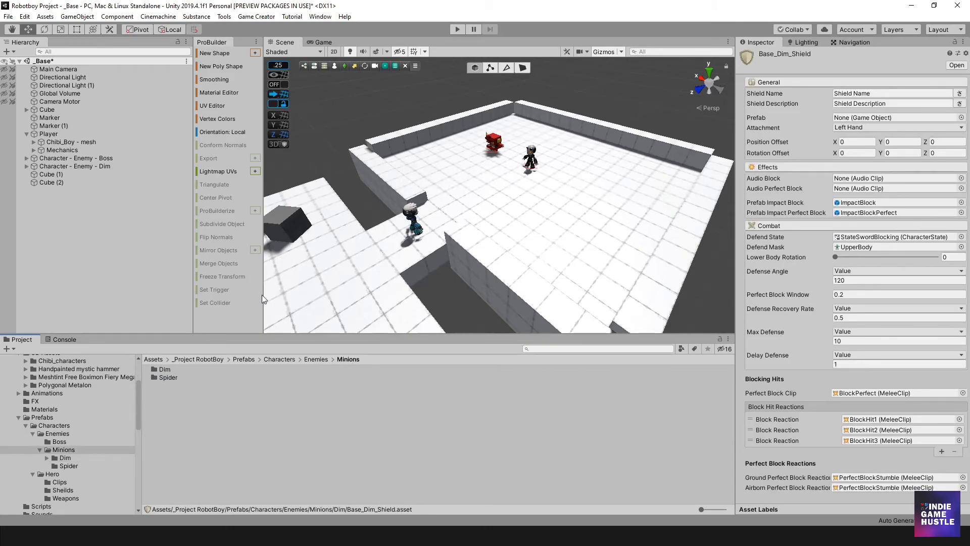
- Duplicate the Character - Enemy - Dim object and move the copy along the X axis to about -2.36
left_click(42, 168)
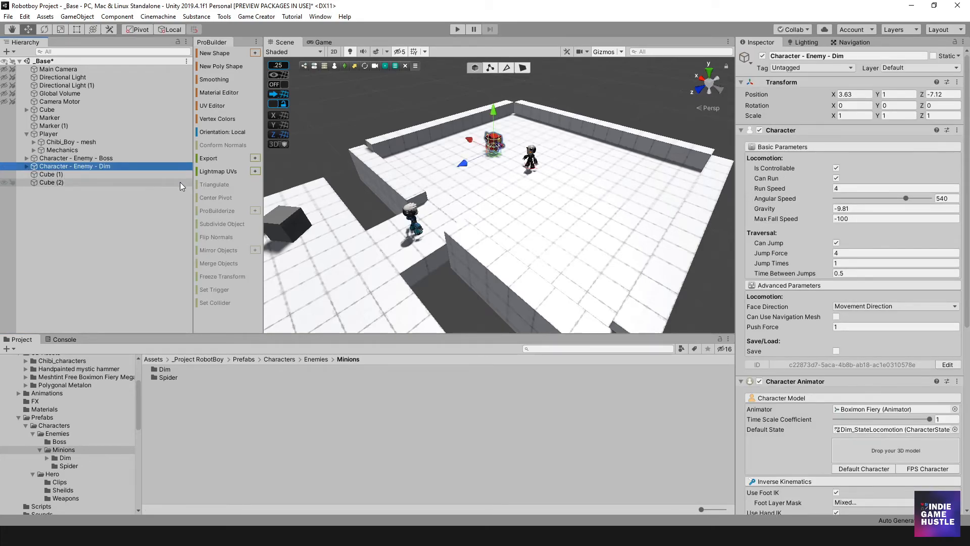
key("ctrl+d")
left_click_drag(471, 144, 546, 176)
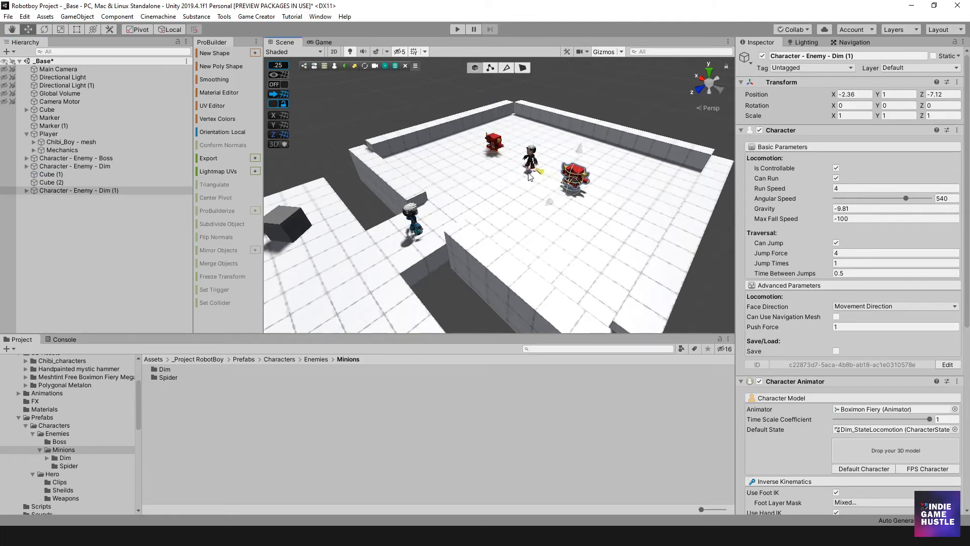
- Rename the duplicated enemy as Character - Enemy - Spider and expand its child objects
left_click(94, 191)
left_click_drag(99, 190, 144, 193)
type("Spid")
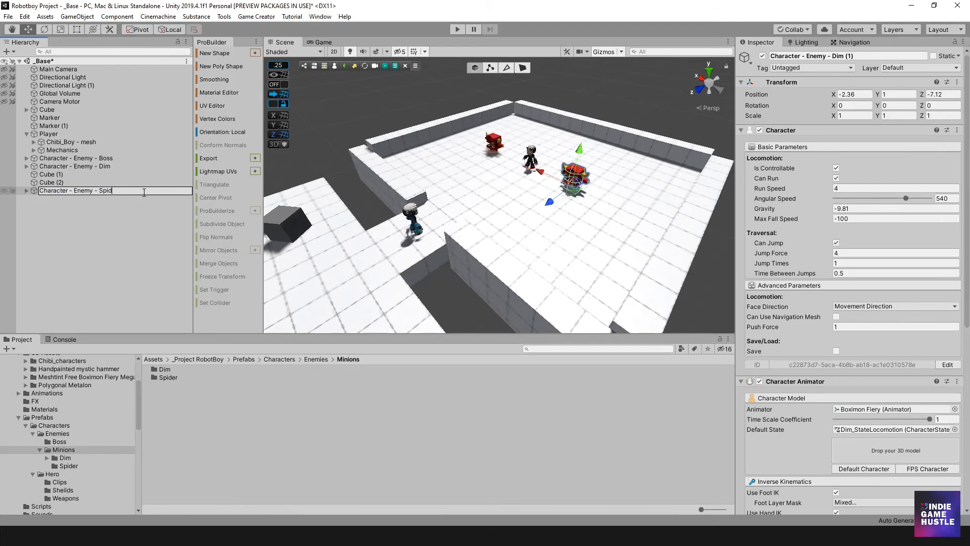
type("er")
key("Return")
left_click(25, 191)
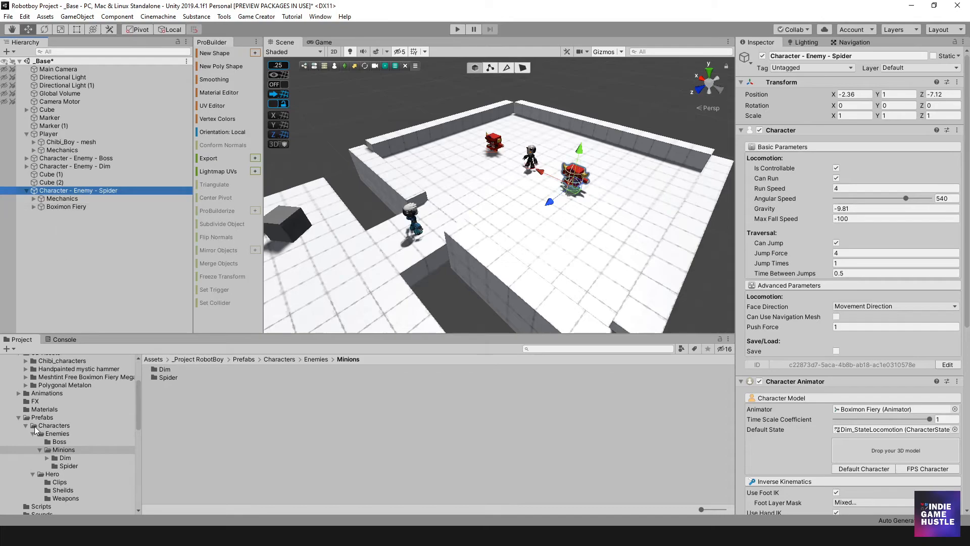
- Open the Prefabs folder of the Polygonal Metalon asset within the project's 3D Assets
scroll(36, 429, "up", 3)
left_click(49, 423)
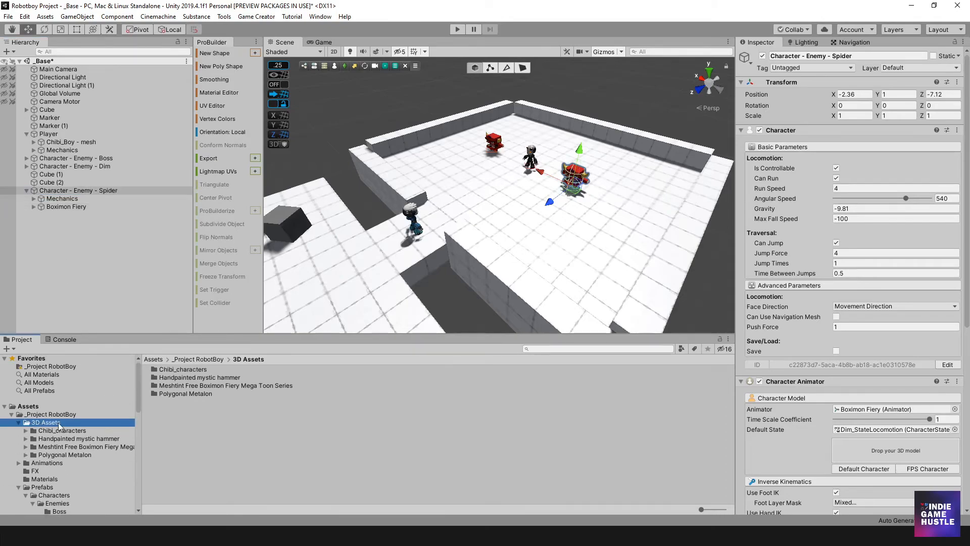
double_click(173, 394)
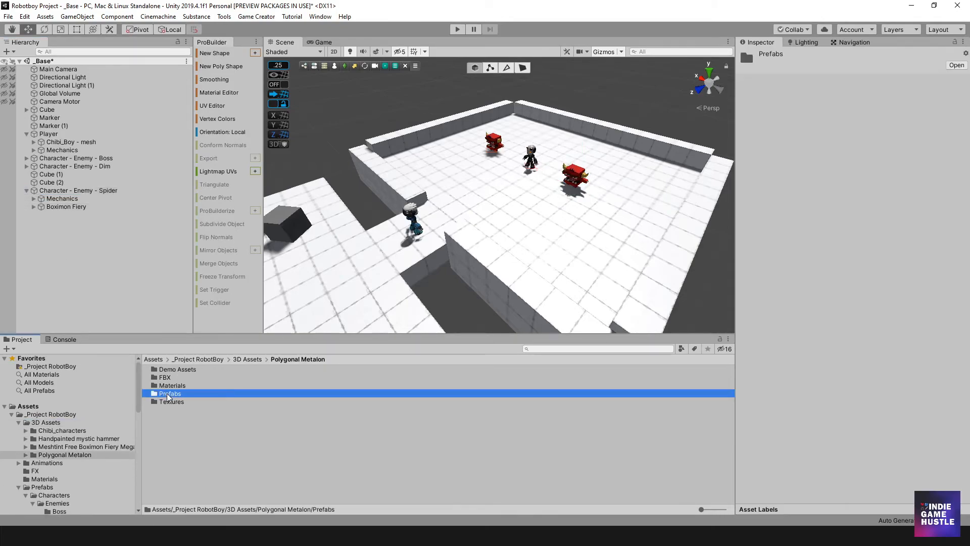
double_click(174, 394)
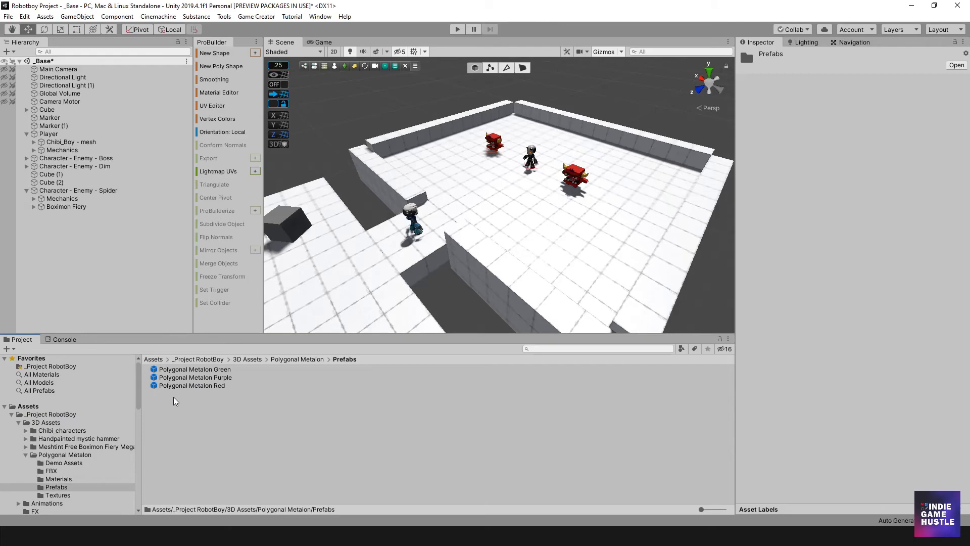
- Enlarge the asset preview and compare the Green, Purple and Red Polygonal Metalon prefabs
left_click(198, 370)
left_click_drag(821, 506, 820, 312)
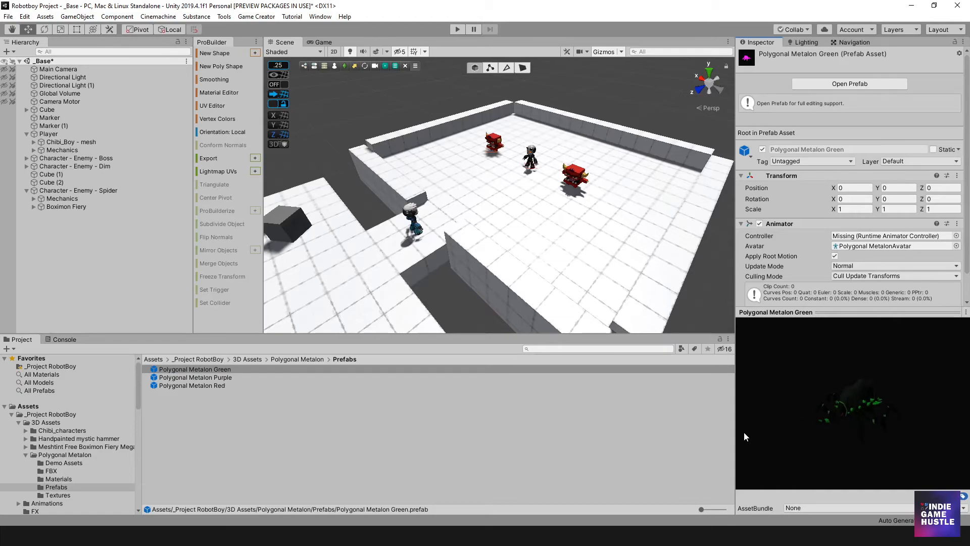
left_click(228, 376)
left_click(218, 386)
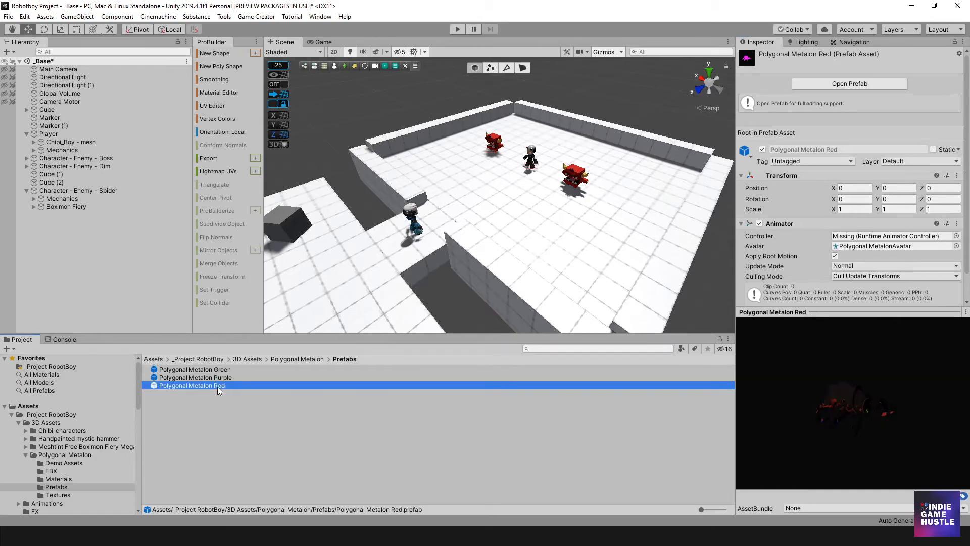
key("Up")
key("Up")
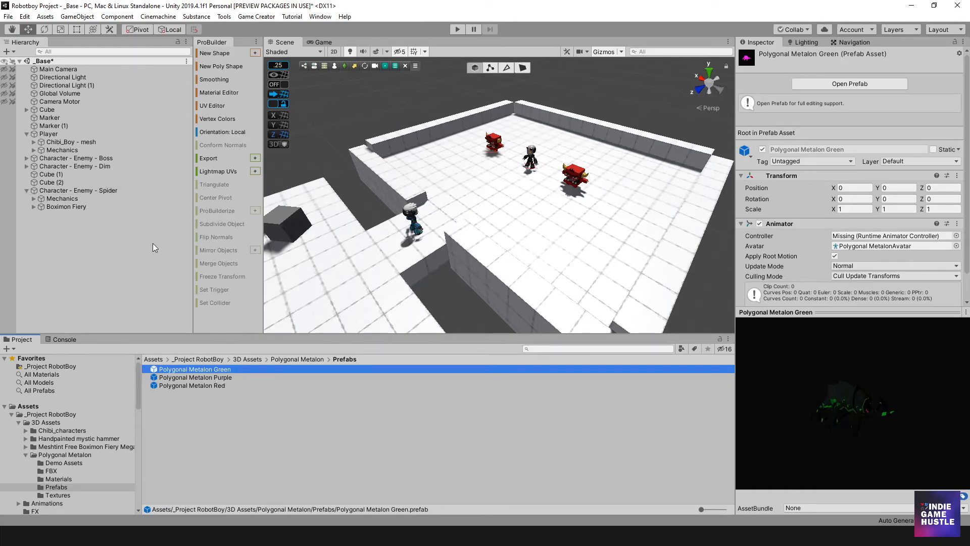
- Replace the 3D model in the Spider enemy's Character Animator with the Polygonal Metalon Green prefab
left_click(81, 190)
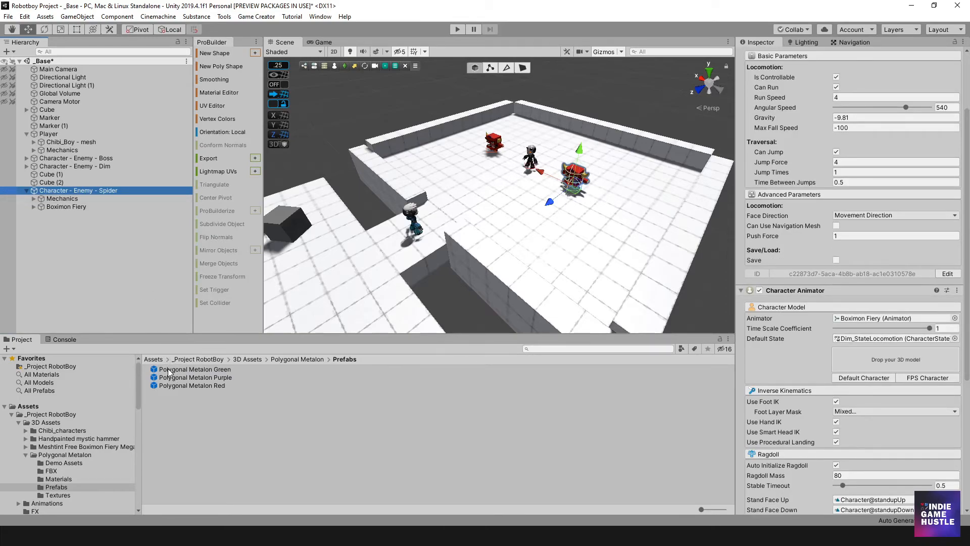
left_click_drag(165, 372, 879, 363)
scroll(646, 210, "up", 4)
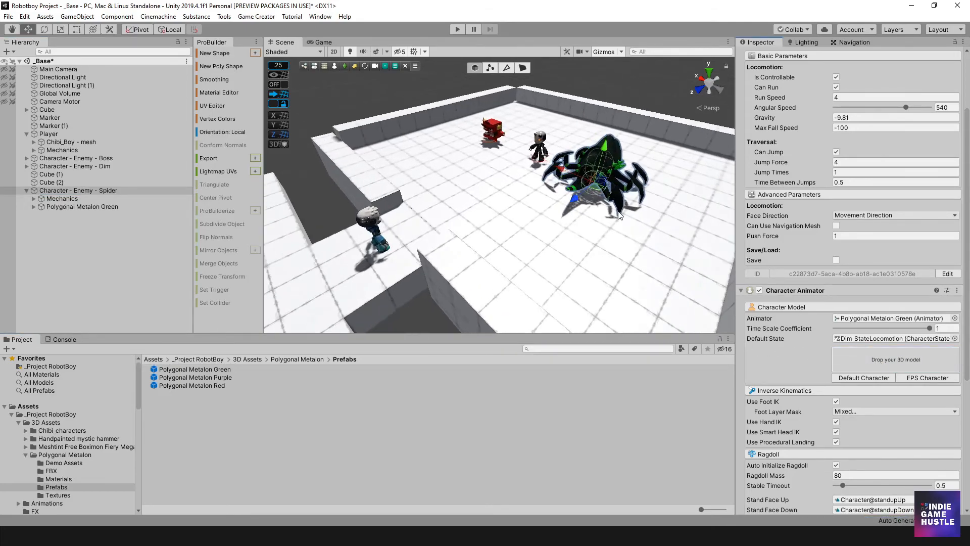
left_click_drag(645, 210, 518, 234, "alt")
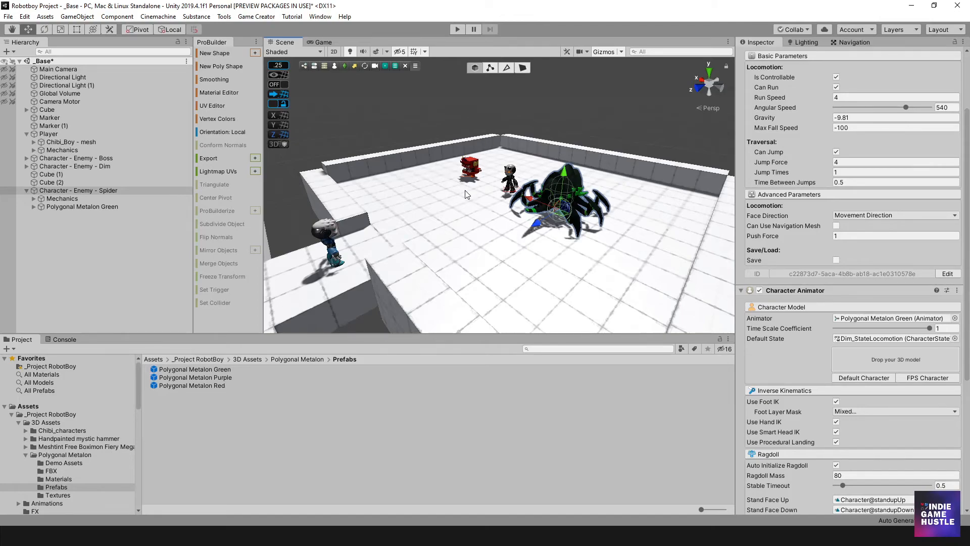
scroll(475, 217, "down", 4)
left_click_drag(481, 199, 531, 197, "alt")
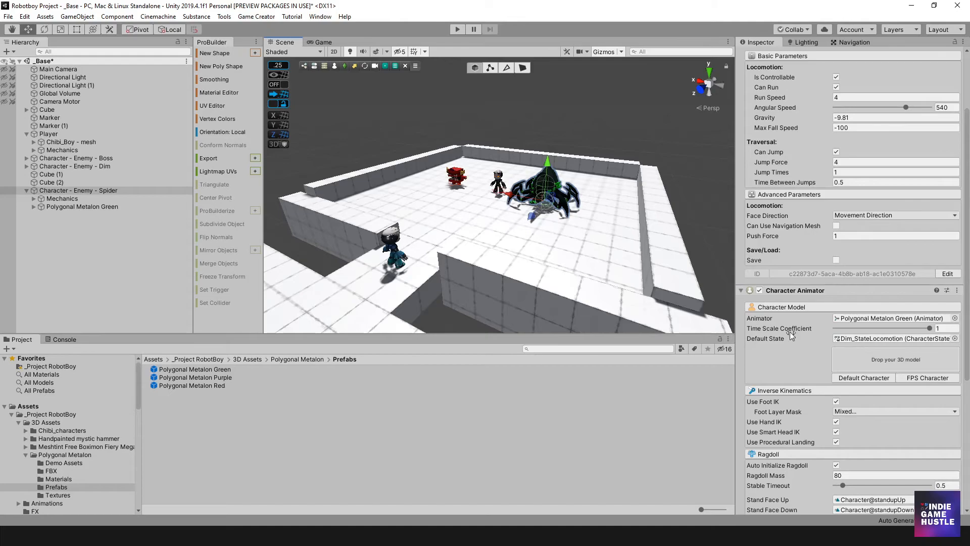
- Open the project's Prefabs/Characters/Enemies/Minions/Spider folder
left_click(284, 359)
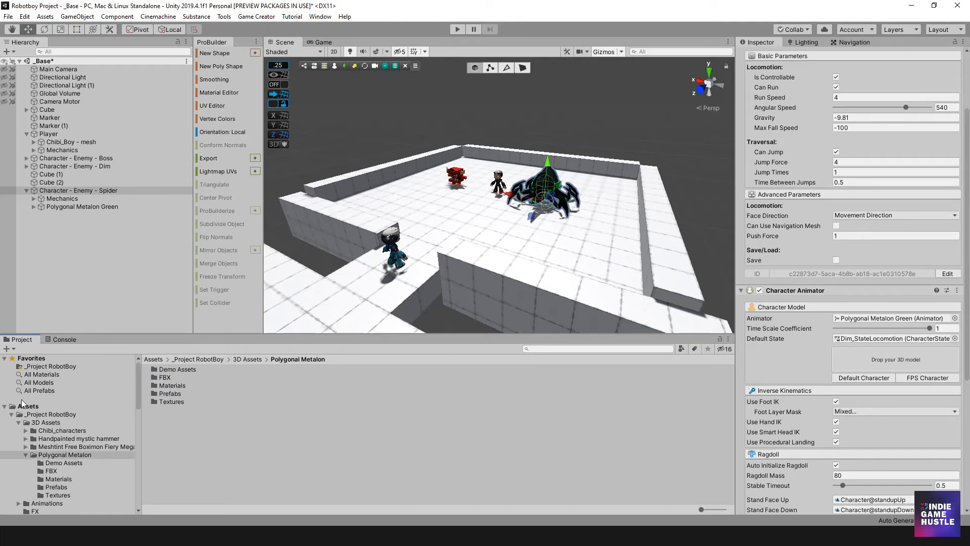
scroll(39, 433, "down", 3)
left_click(42, 436)
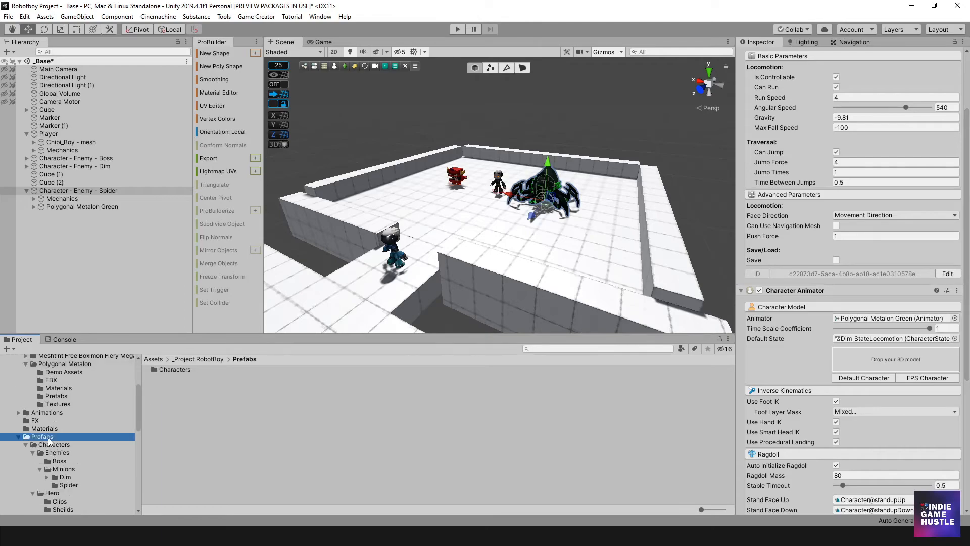
double_click(180, 372)
left_click(171, 373)
double_click(171, 373)
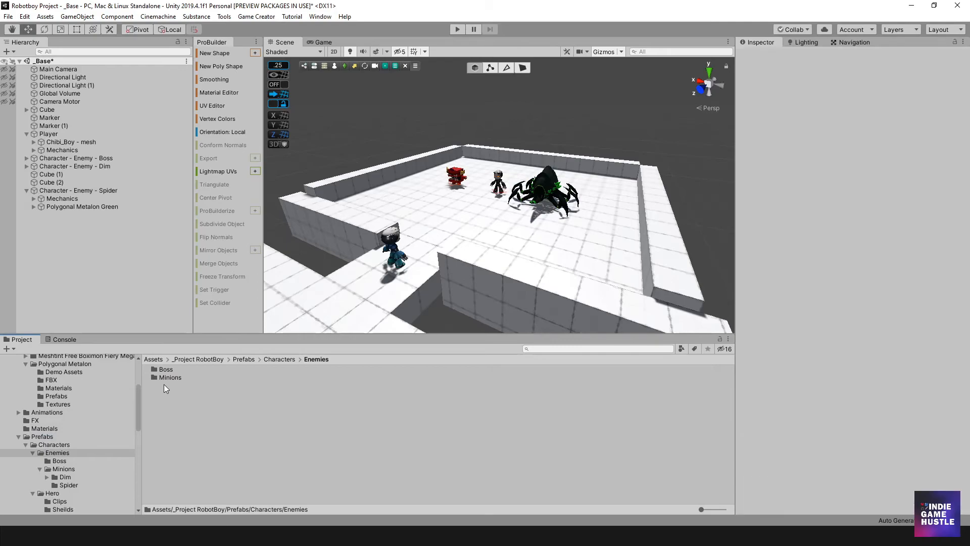
left_click(168, 379)
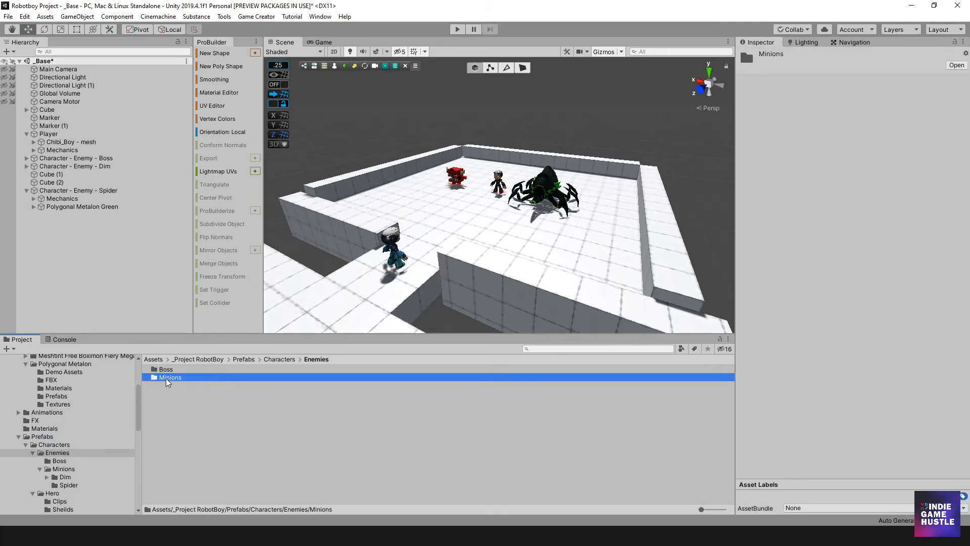
double_click(168, 380)
double_click(169, 379)
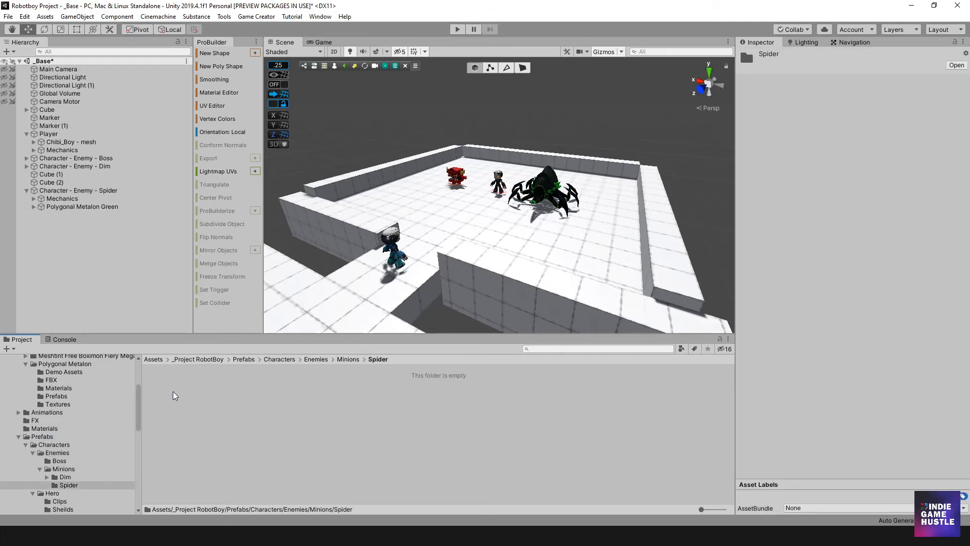
- Create a Game Creator Locomotion State asset for characters in the Spider folder
right_click(247, 391)
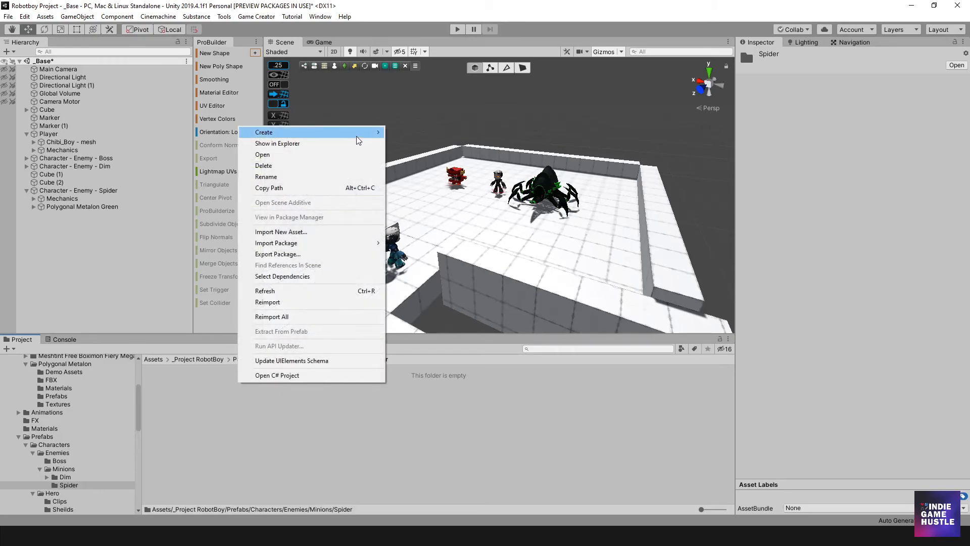
mouse_move(358, 133)
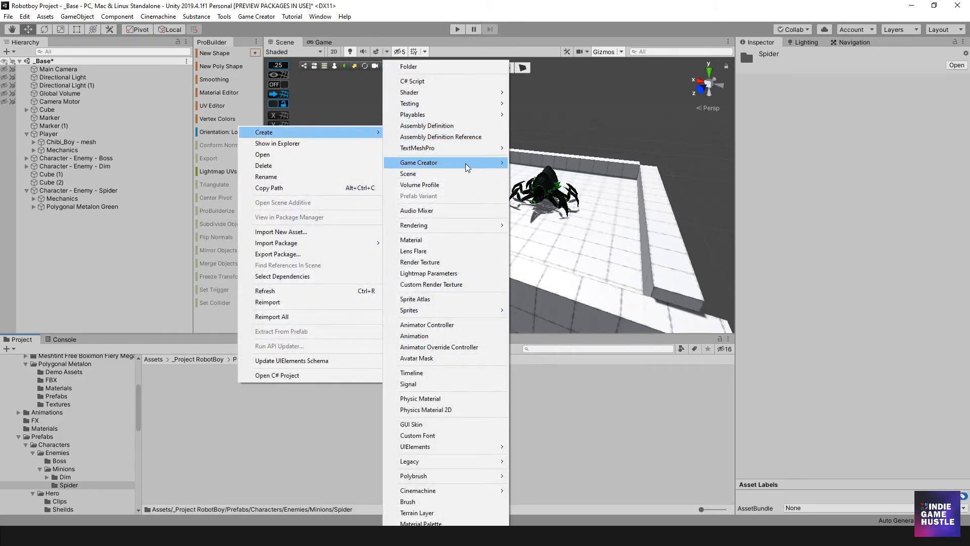
mouse_move(445, 163)
mouse_move(555, 178)
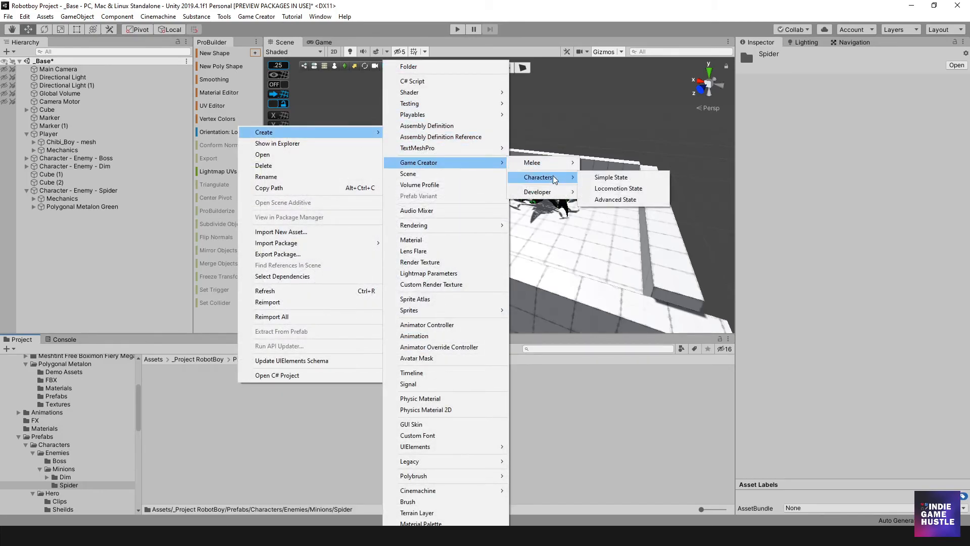
left_click(619, 188)
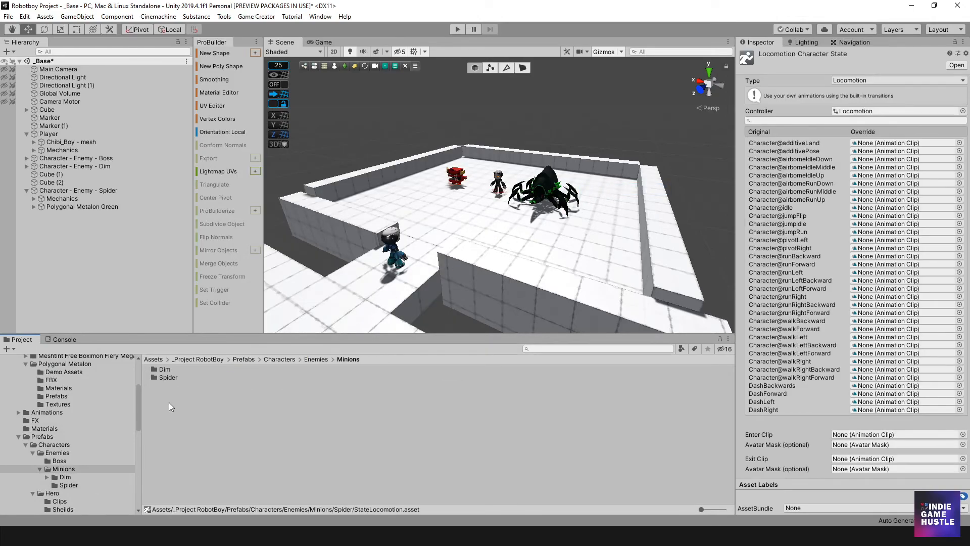
- Rename the new locomotion state in the Spider folder as Spider_StateLocomotion
left_click(168, 378)
double_click(168, 378)
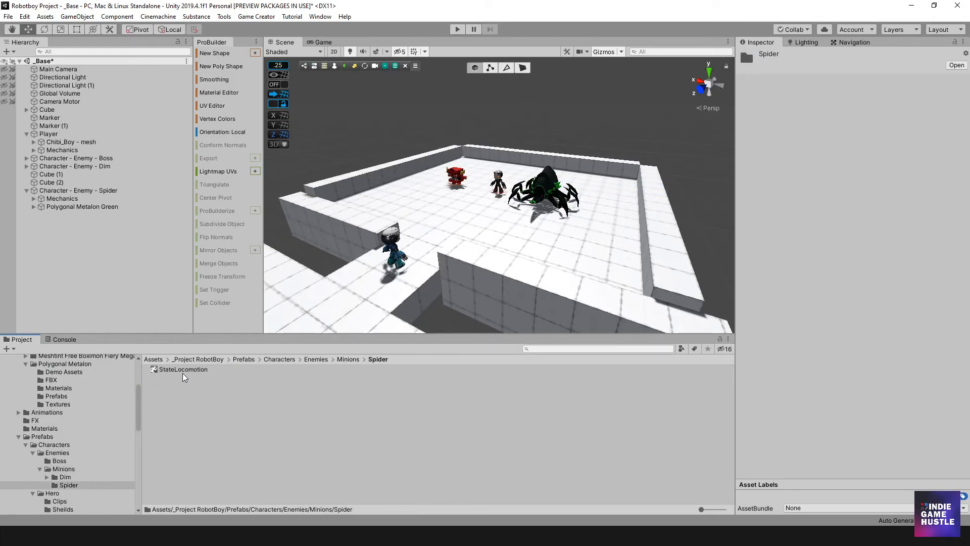
left_click(184, 371)
left_click(183, 371)
key("Home")
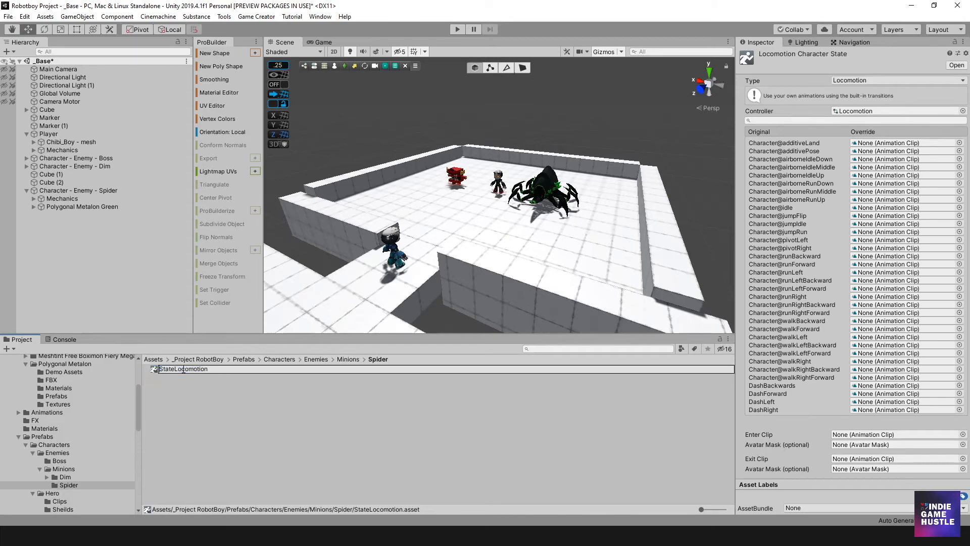
type("Spider_")
key("Return")
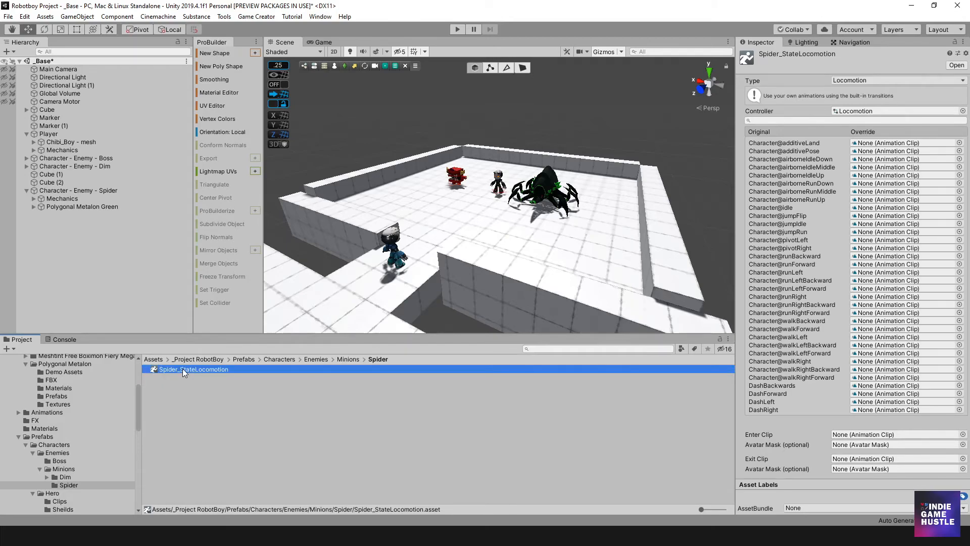
scroll(63, 455, "up", 5)
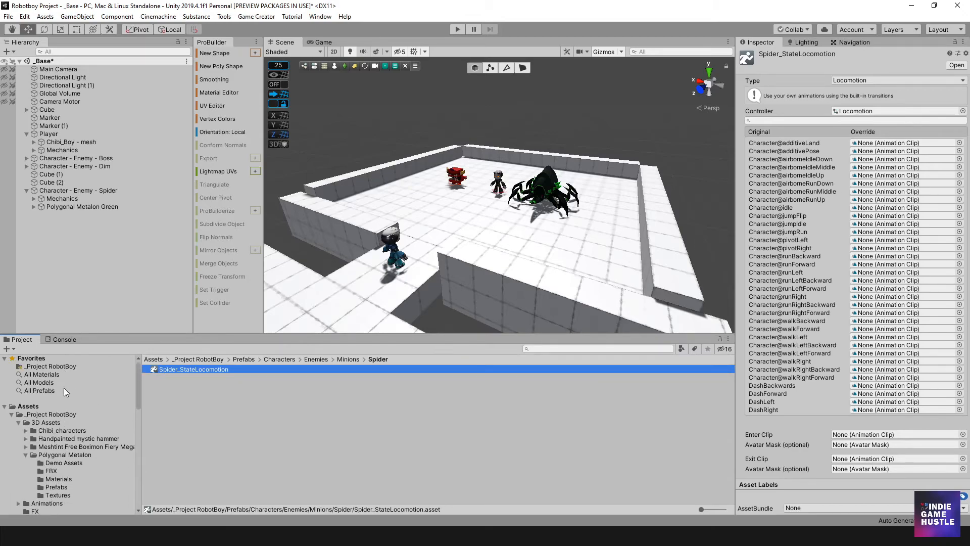
- Open the Polygonal Metalon asset's FBX folder and enlarge the project browser to show more files
left_click(56, 456)
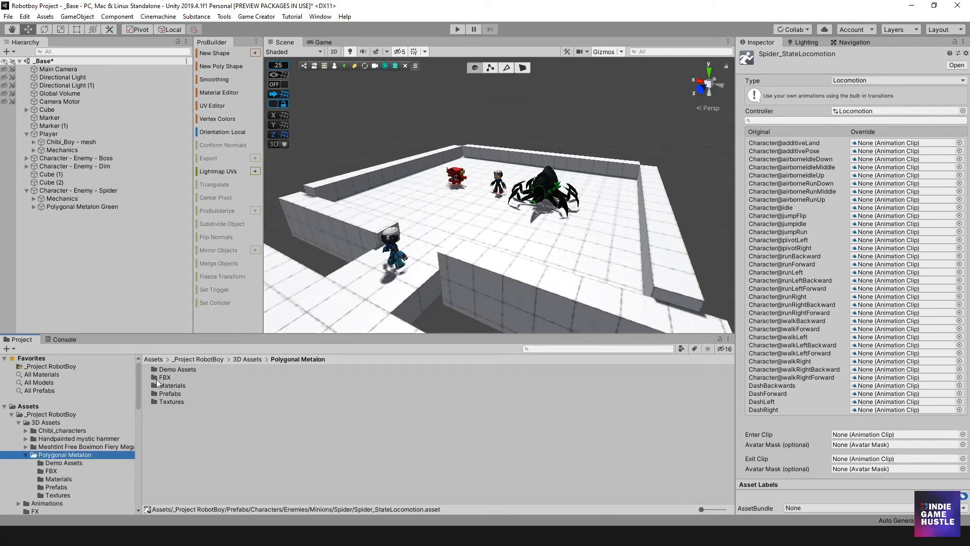
double_click(158, 378)
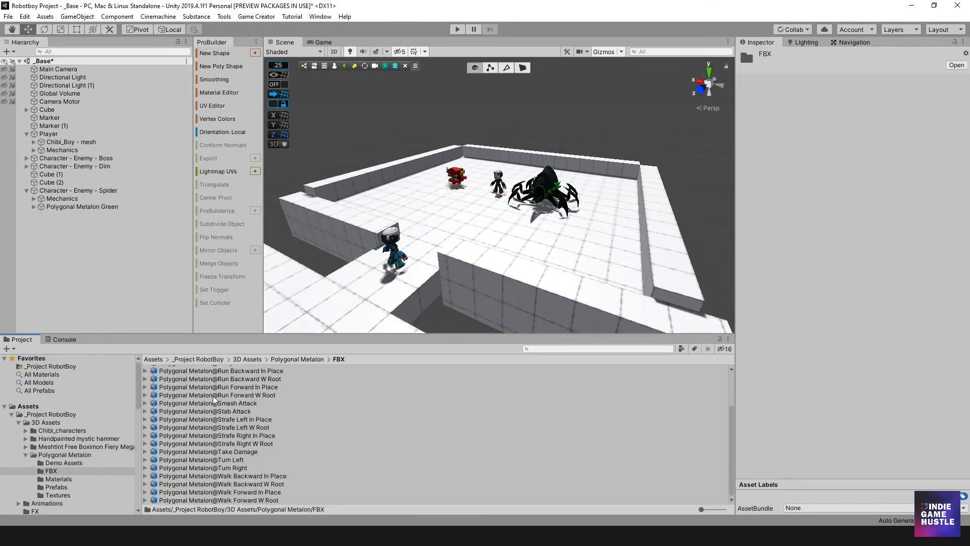
left_click_drag(344, 334, 350, 305)
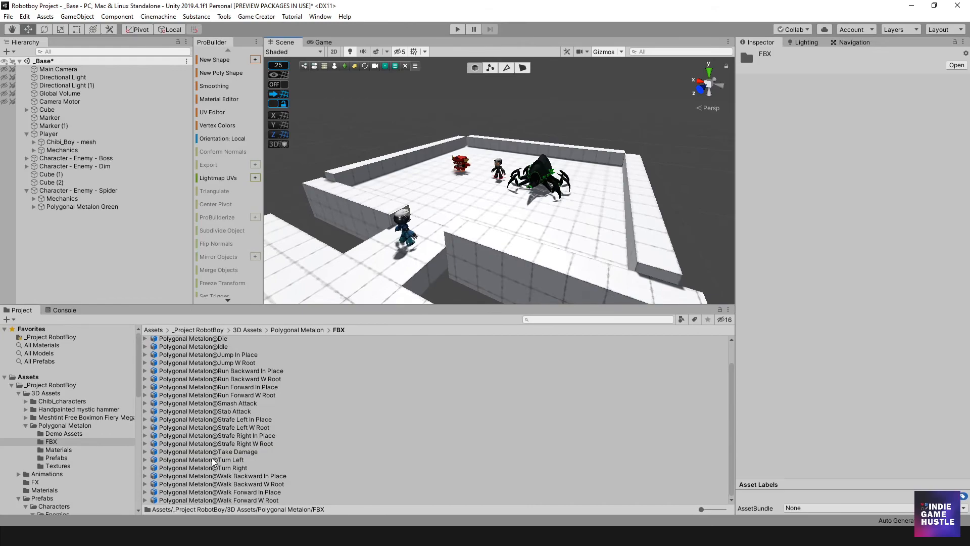
scroll(201, 472, "up", 1)
- Preview the Polygonal Metalon@Idle animation from several angles
left_click(207, 373)
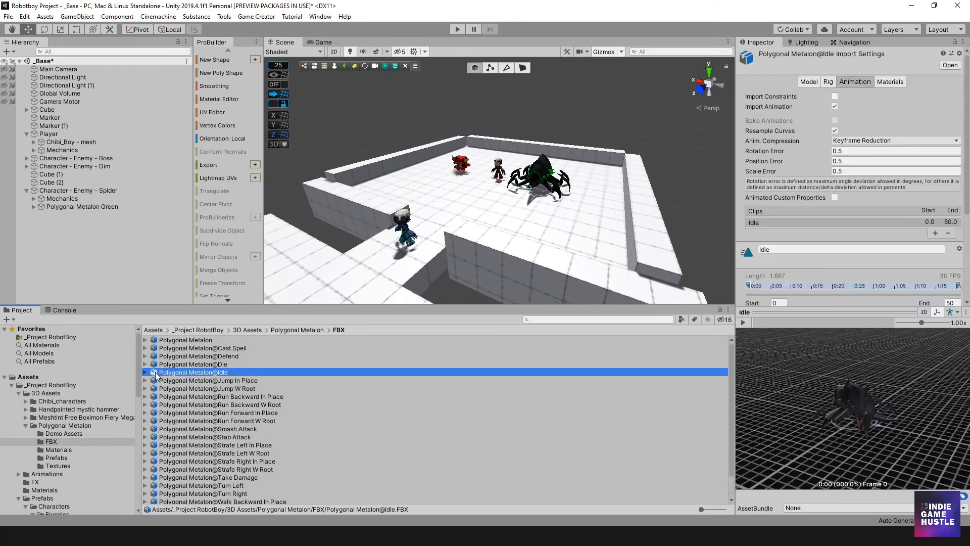
left_click_drag(889, 417, 827, 420)
left_click(743, 322)
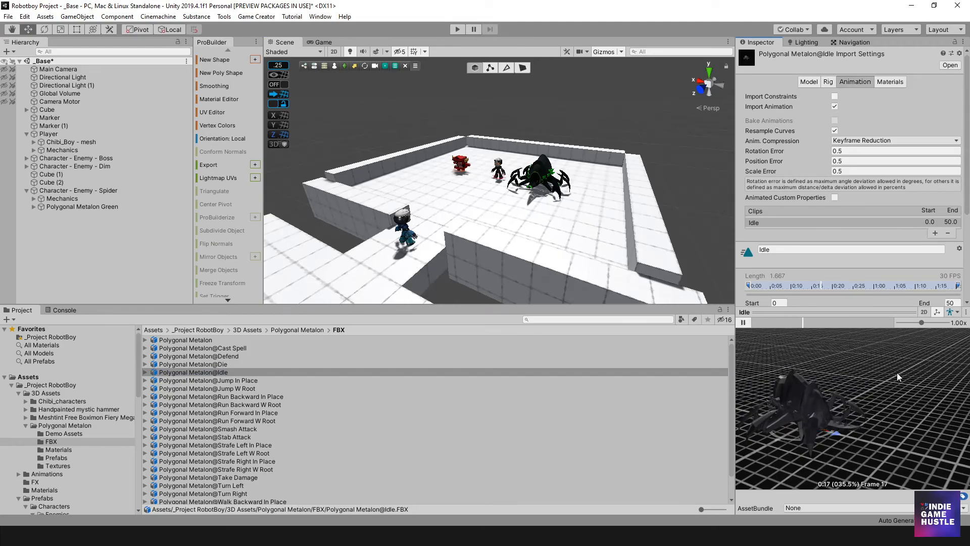
left_click_drag(871, 412, 842, 415)
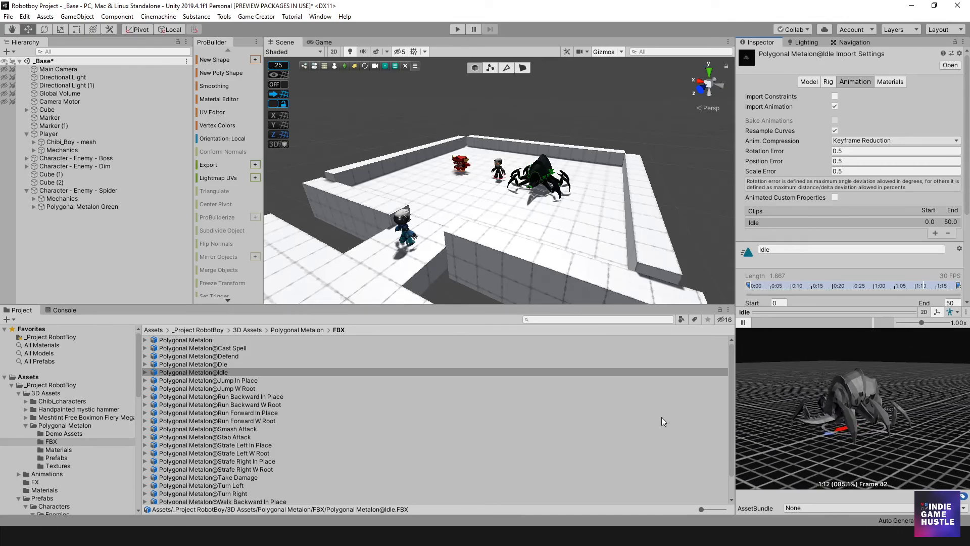
- Duplicate the Idle animation clip contained in the Polygonal Metalon@Idle model
left_click(159, 372)
left_click(167, 381)
left_click(165, 374)
left_click(146, 373)
scroll(186, 406, "down", 3)
left_click(171, 443)
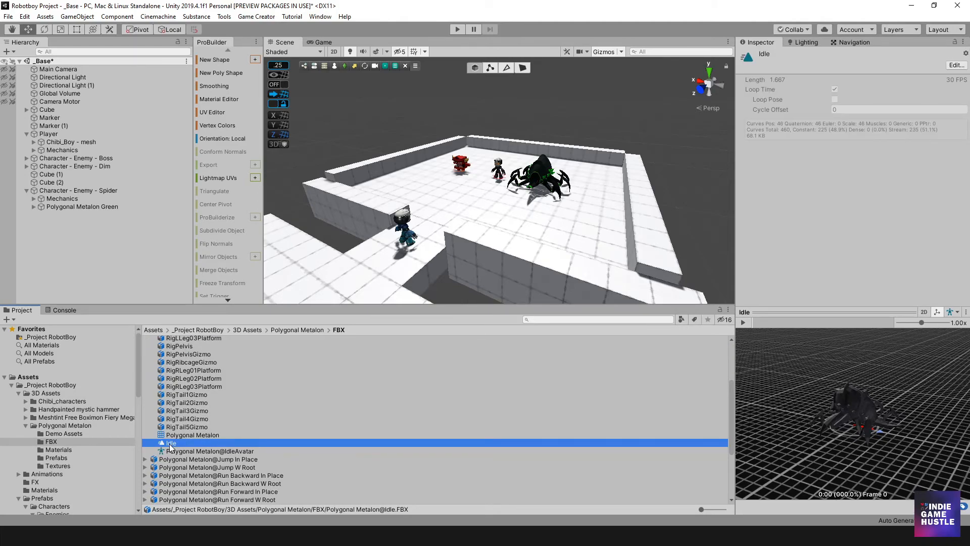
key("ctrl+d")
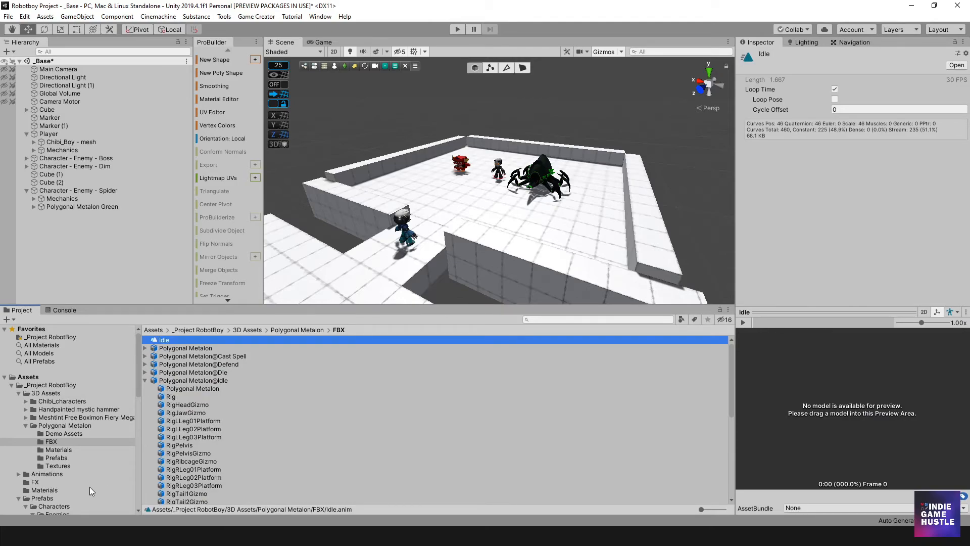
- Rename the duplicated Idle clip as Spider_Idle
left_click(173, 348)
left_click(164, 343)
left_click(165, 342)
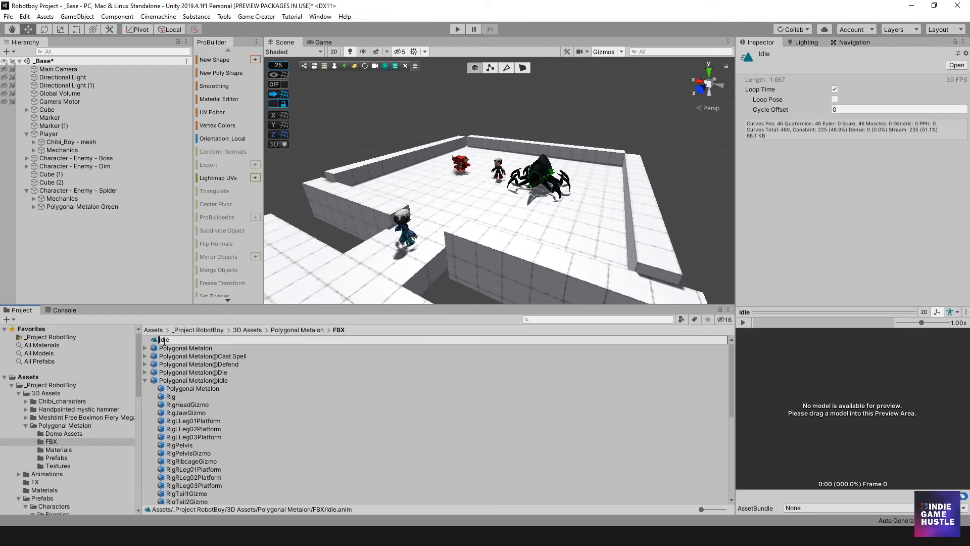
type("Spider_")
key("Return")
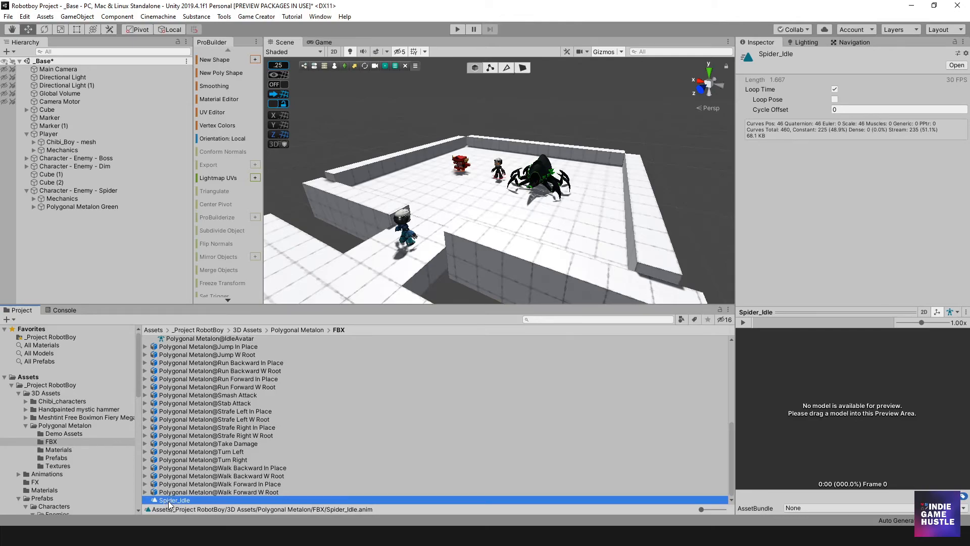
- Preview the Polygonal Metalon Stab Attack and Smash Attack animations to compare them
left_click(208, 403)
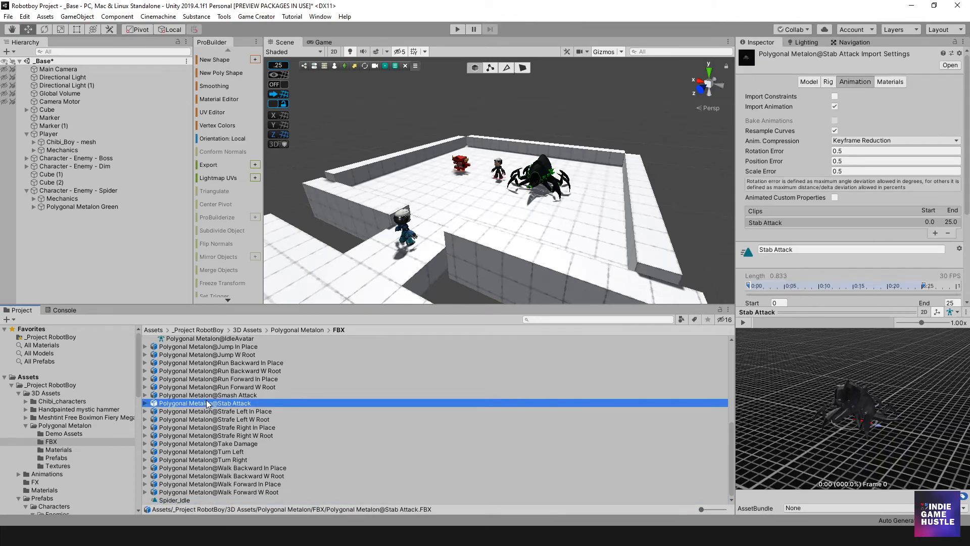
left_click(743, 323)
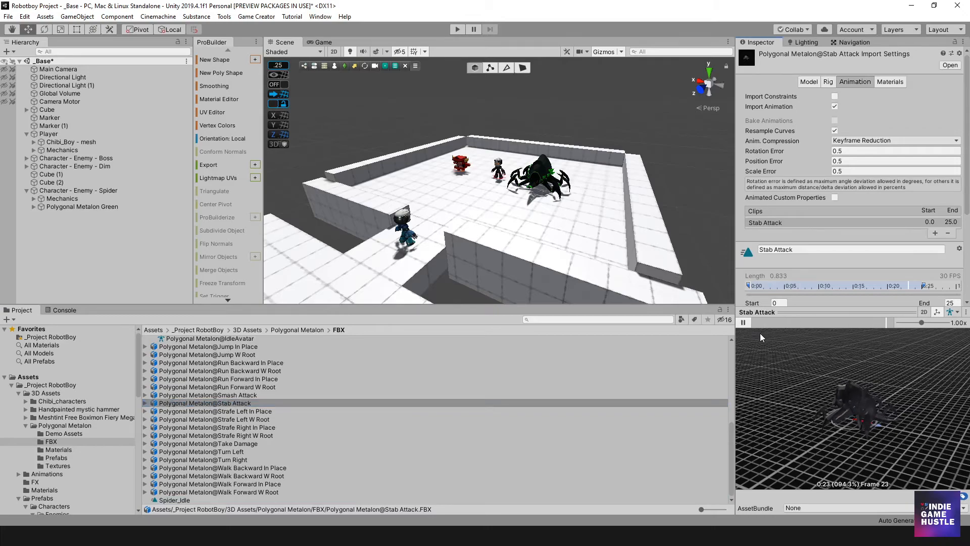
left_click(242, 395)
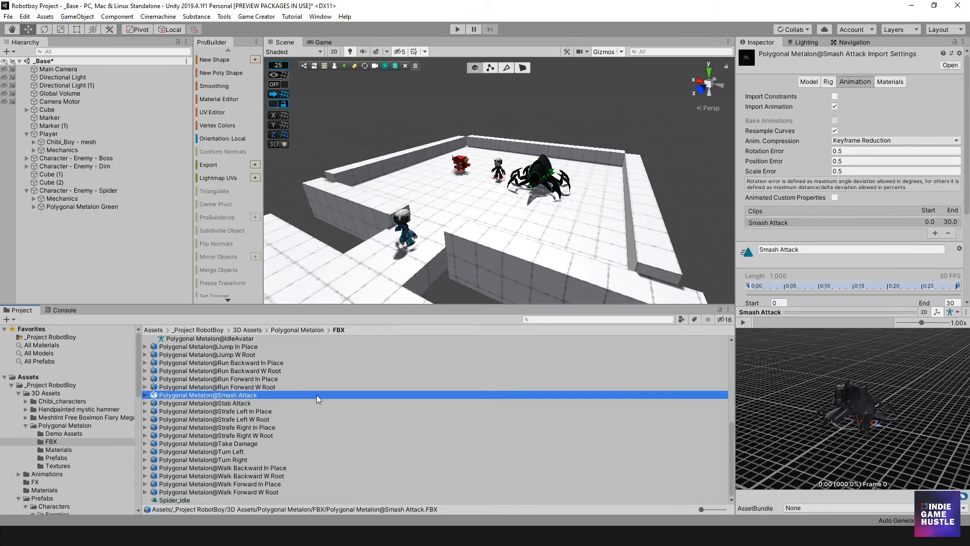
left_click(743, 322)
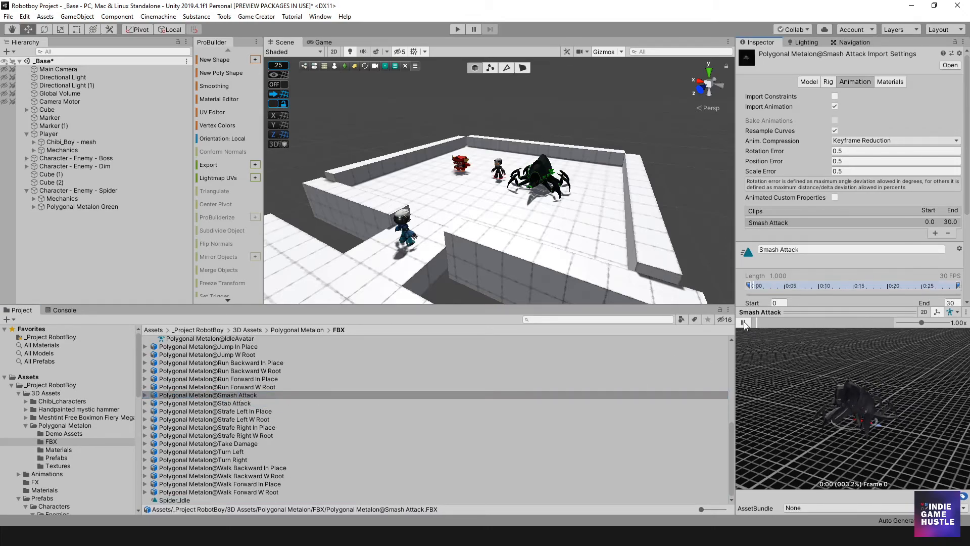
left_click(235, 404)
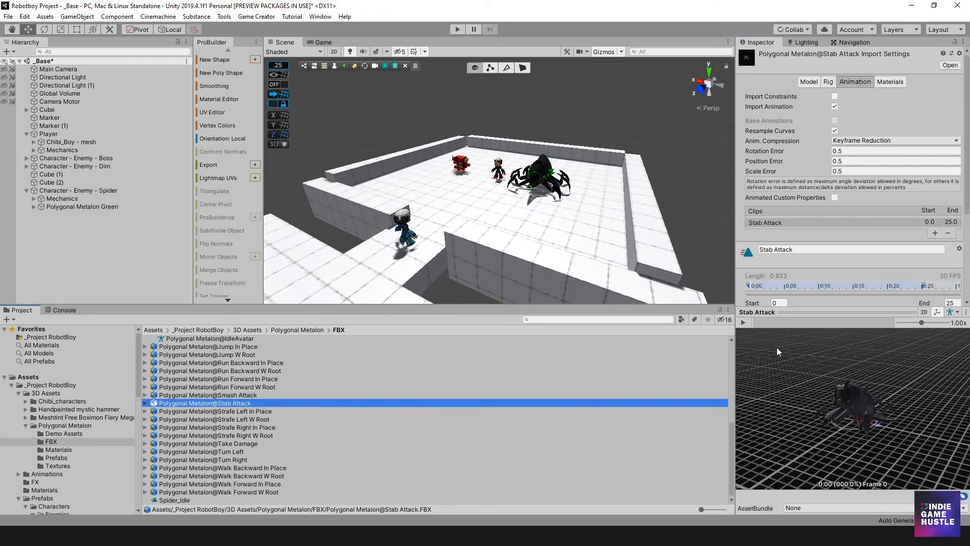
left_click(745, 323)
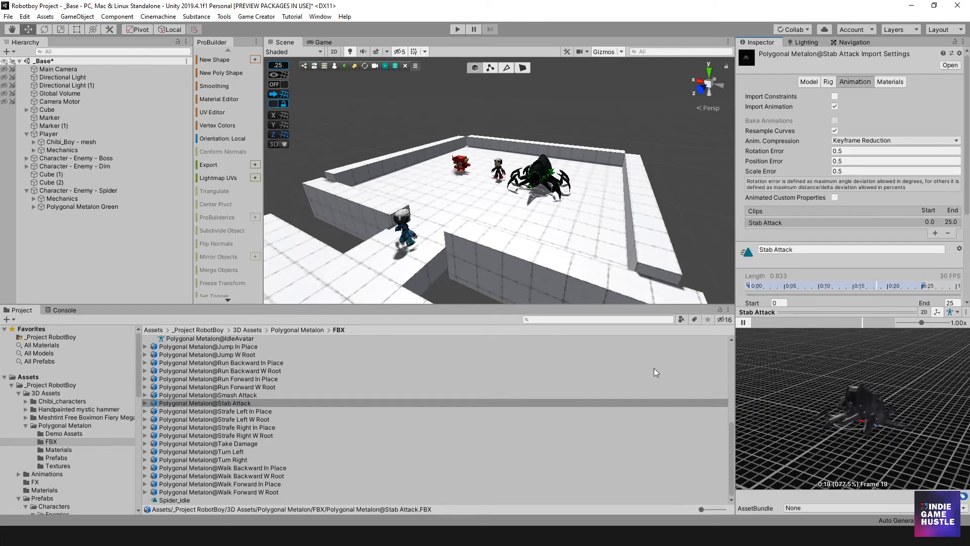
left_click_drag(859, 404, 892, 405)
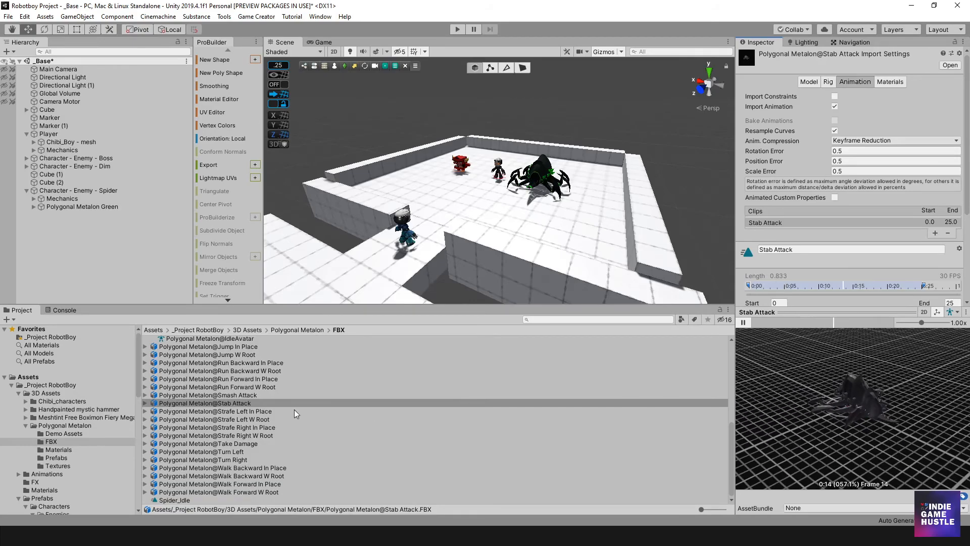
- Duplicate the Stab Attack animation clip contained in the Polygonal Metalon@Stab Attack model
left_click(150, 404)
scroll(172, 429, "down", 5)
left_click(183, 444)
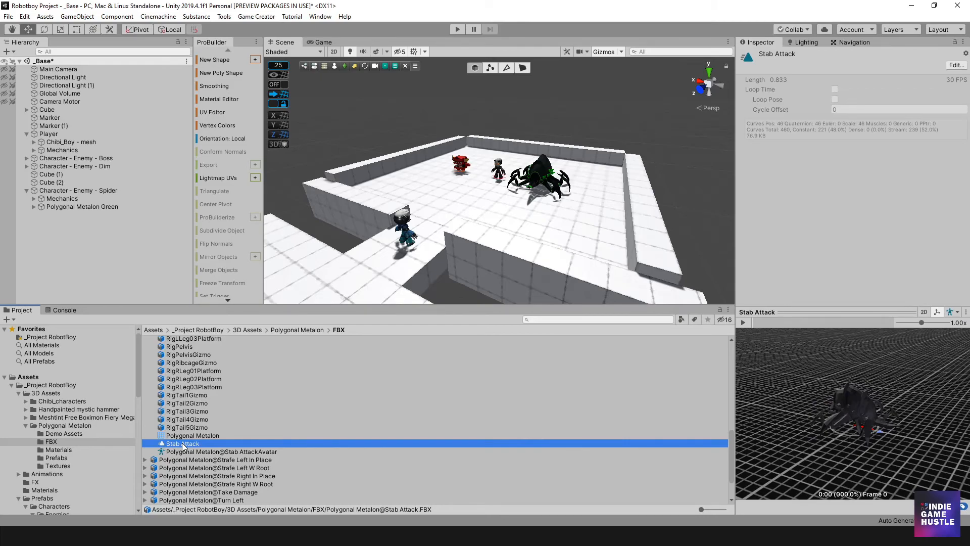
key("ctrl+d")
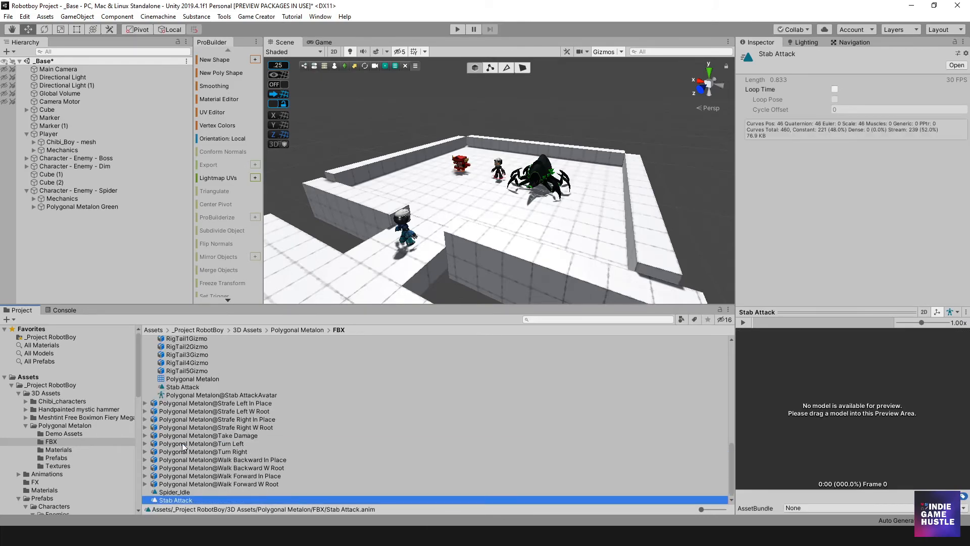
- Rename the duplicated Stab Attack clip as Spider_Stab Attack
left_click(172, 500)
left_click(173, 500)
type("Spider_")
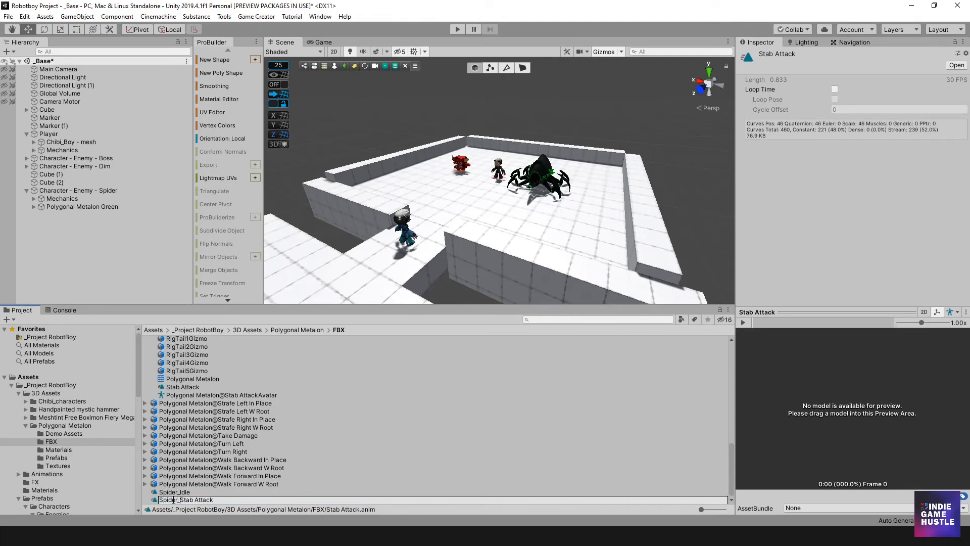
key("Return")
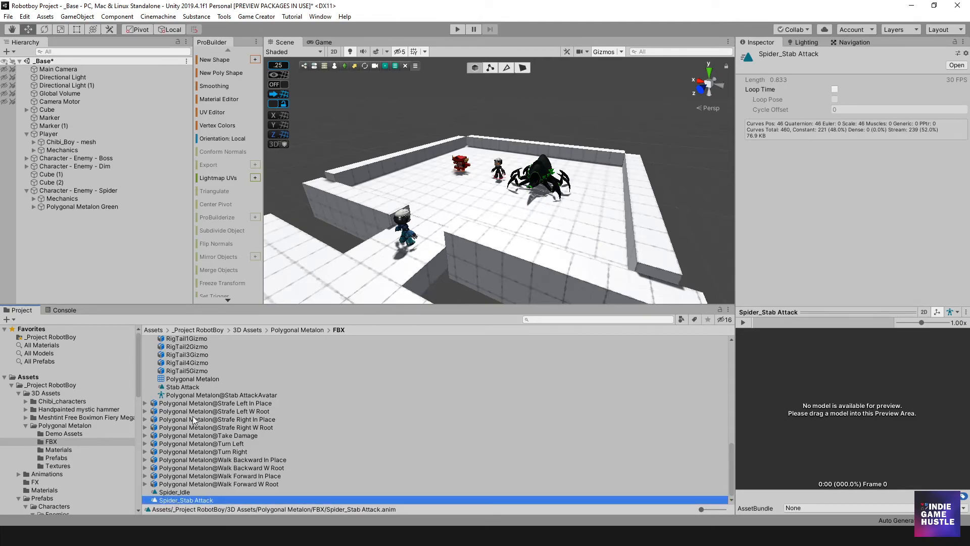
- Collapse the expanded Stab Attack and Idle models in the FBX folder
scroll(194, 419, "up", 5)
left_click(145, 438)
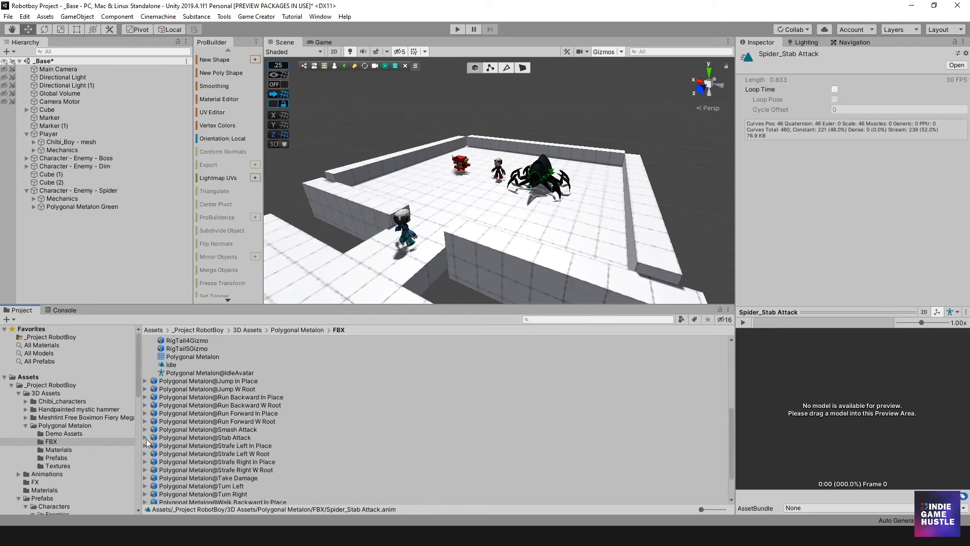
scroll(182, 444, "up", 6)
scroll(204, 427, "down", 8)
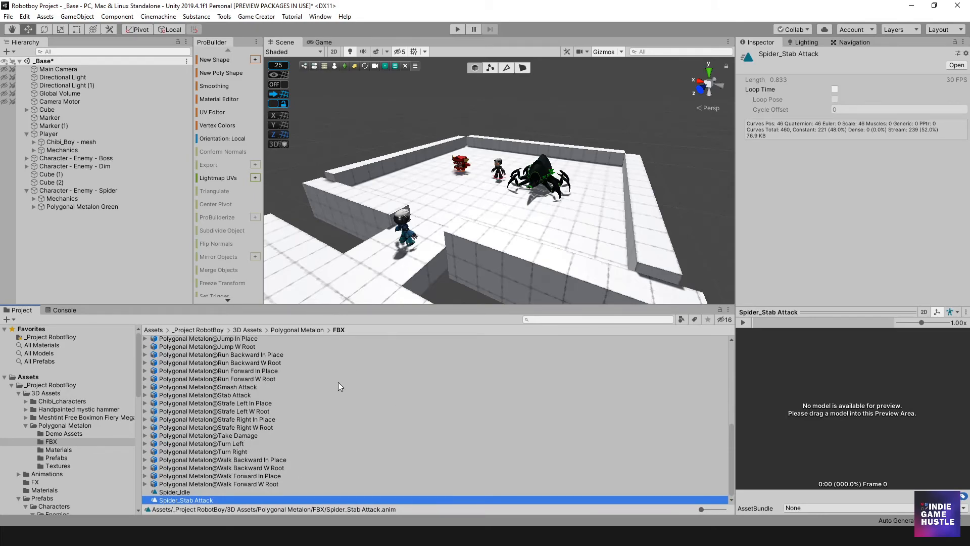
scroll(536, 174, "down", 3)
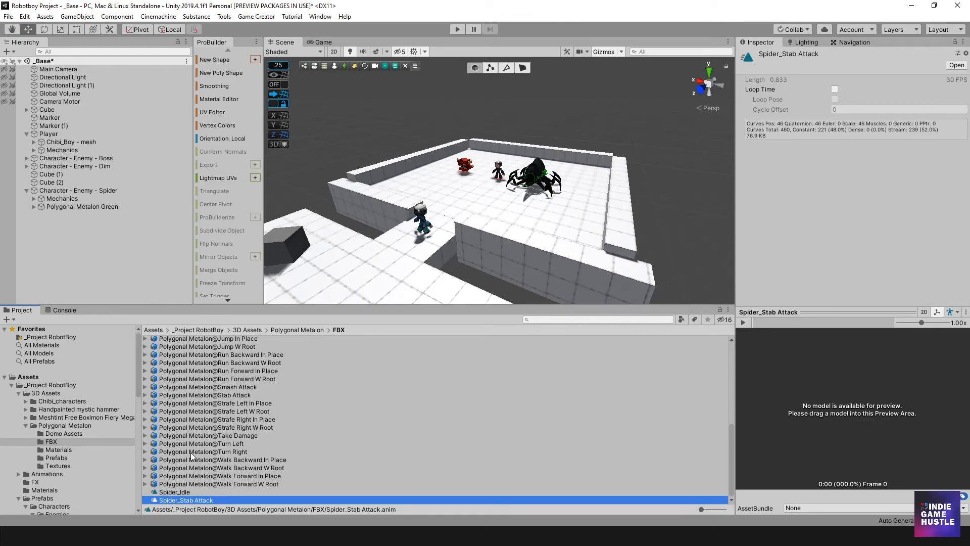
- Expand the Spider enemy's Mechanics and select the Actions object under Trigger - Draw
left_click(53, 204)
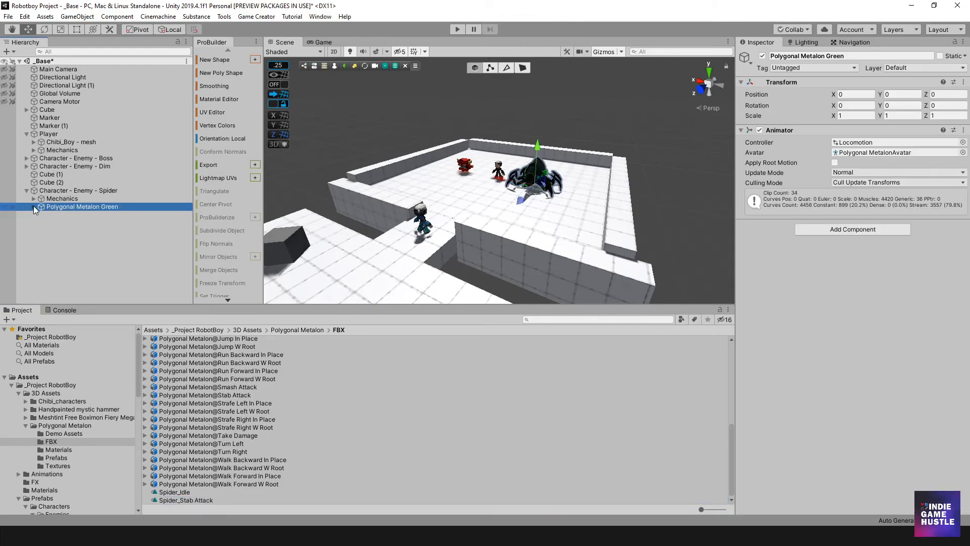
left_click(33, 206)
left_click(34, 206)
left_click(33, 199)
left_click(40, 215)
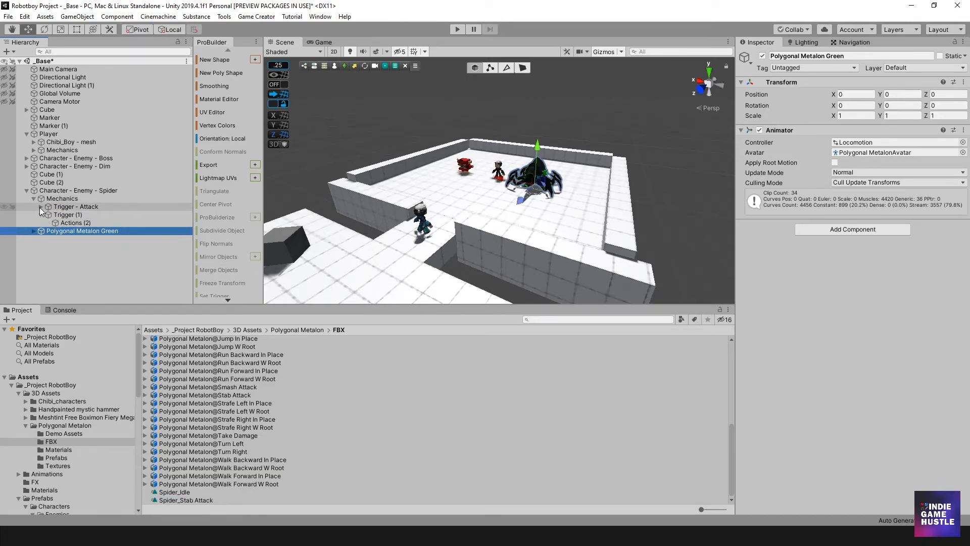
left_click(40, 207)
left_click(72, 214)
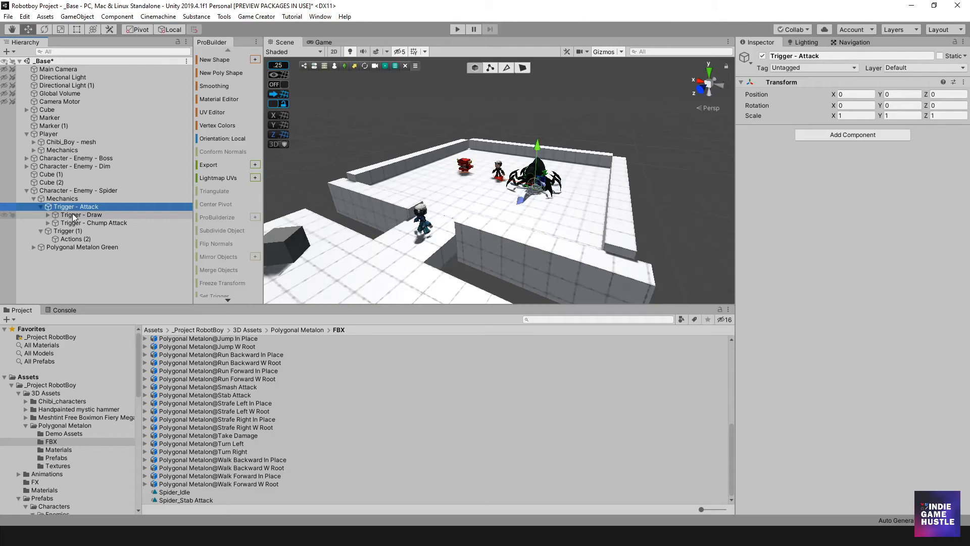
left_click(48, 215)
left_click(73, 222)
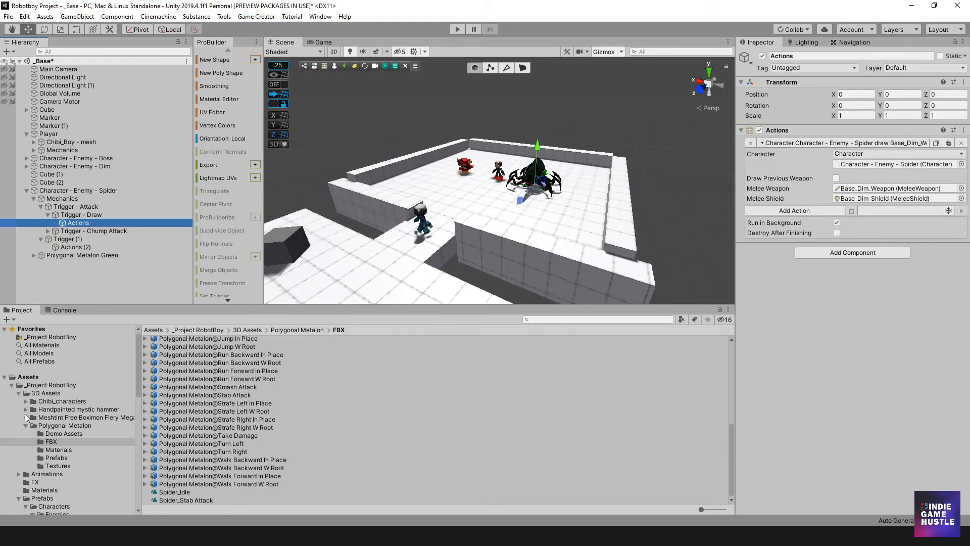
- Duplicate the Base_Shield_Temp and Base_Weapon_Temp assets in the Prefabs/Characters folder
left_click(868, 190)
left_click(317, 330)
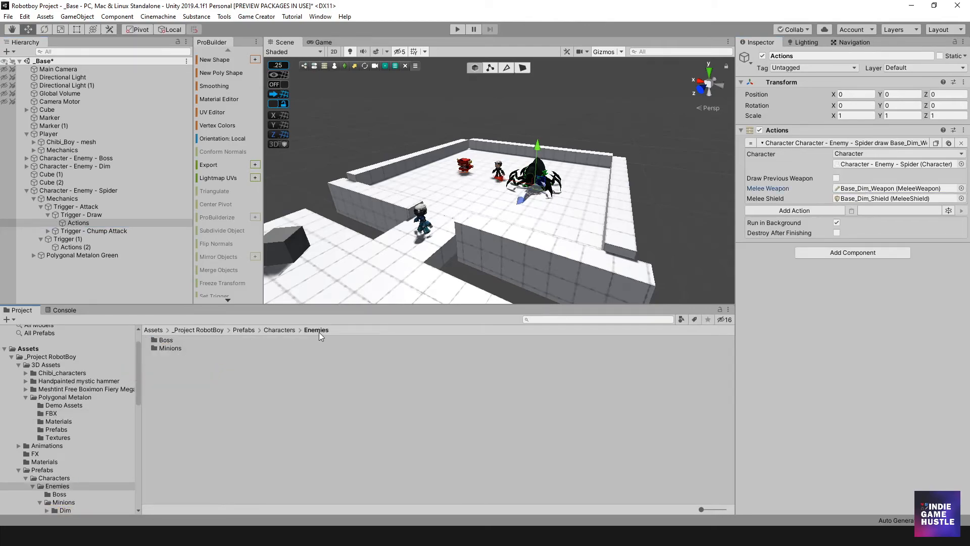
left_click(281, 331)
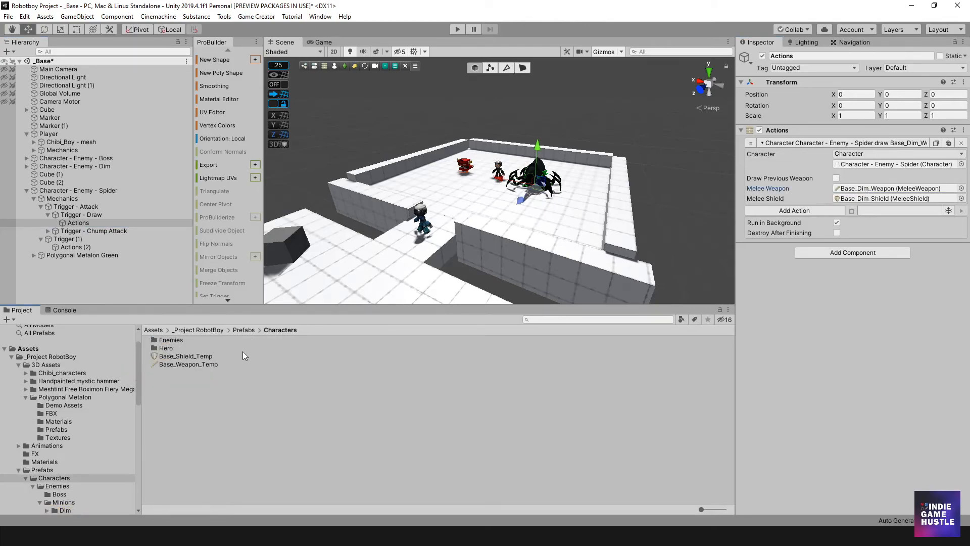
left_click(194, 357)
left_click(195, 365, "shift")
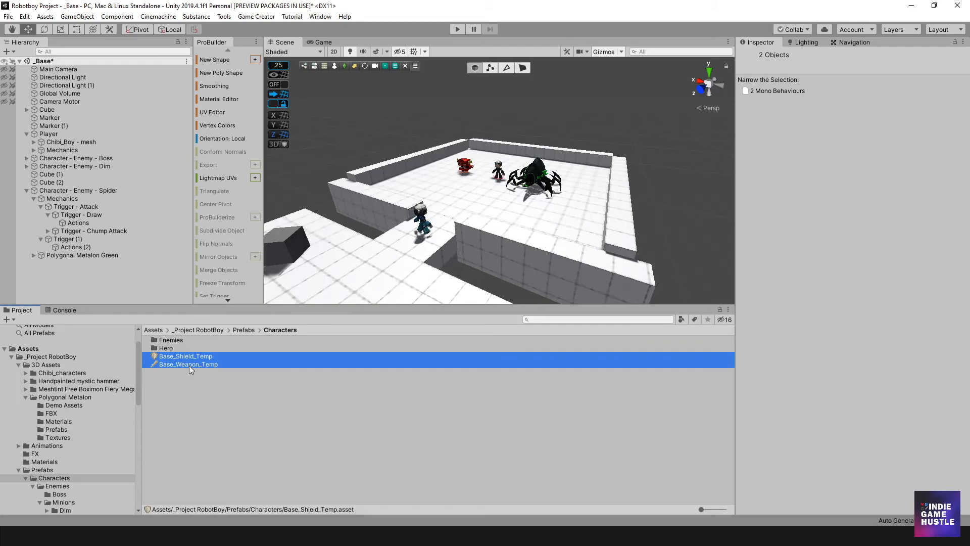
key("ctrl+d")
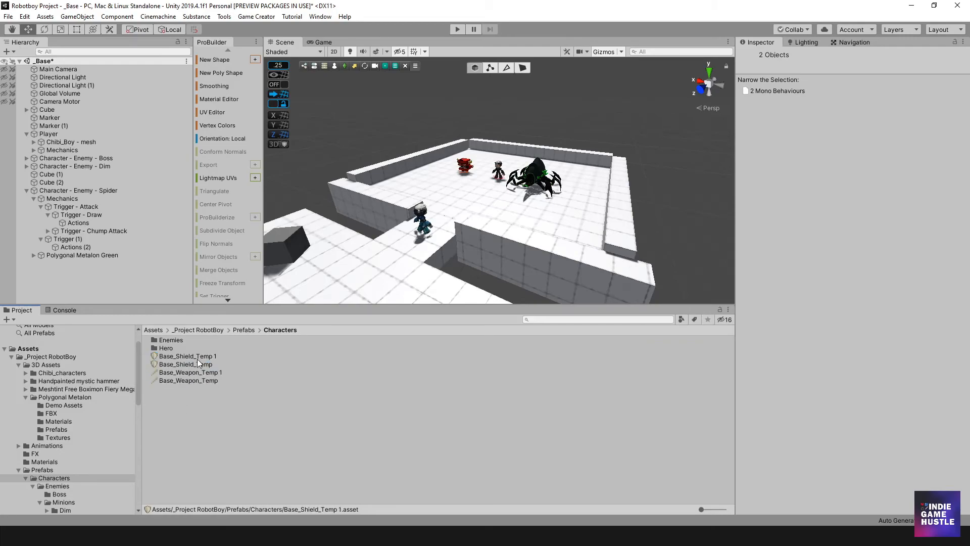
- Rename the duplicated shield asset as Base_Spider_Shield
left_click(197, 357)
left_click(197, 357)
key("Right")
key("BackSpace")
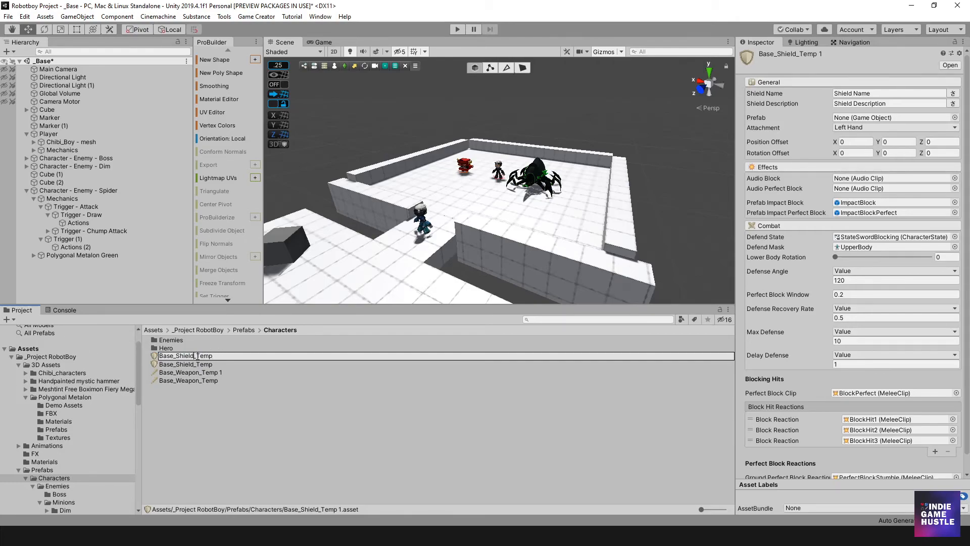
left_click_drag(216, 356, 197, 360)
key("BackSpace")
key("BackSpace")
type("Spider_")
key("Return")
- Rename the duplicated weapon asset as Base_Spider_Weapon
left_click(197, 372)
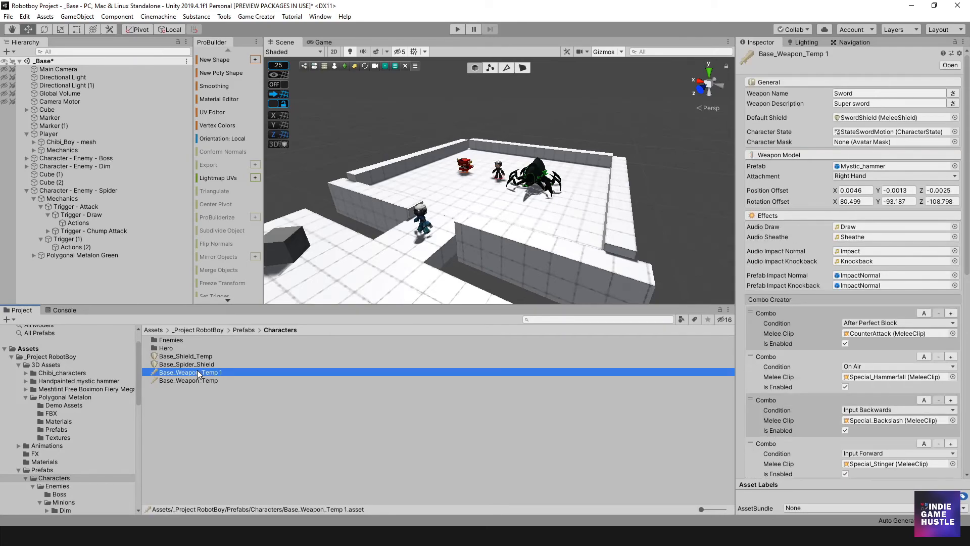
left_click(196, 373)
left_click(229, 372)
key("BackSpace")
key("BackSpace")
key("BackSpace")
key("BackSpace")
key("BackSpace")
key("BackSpace")
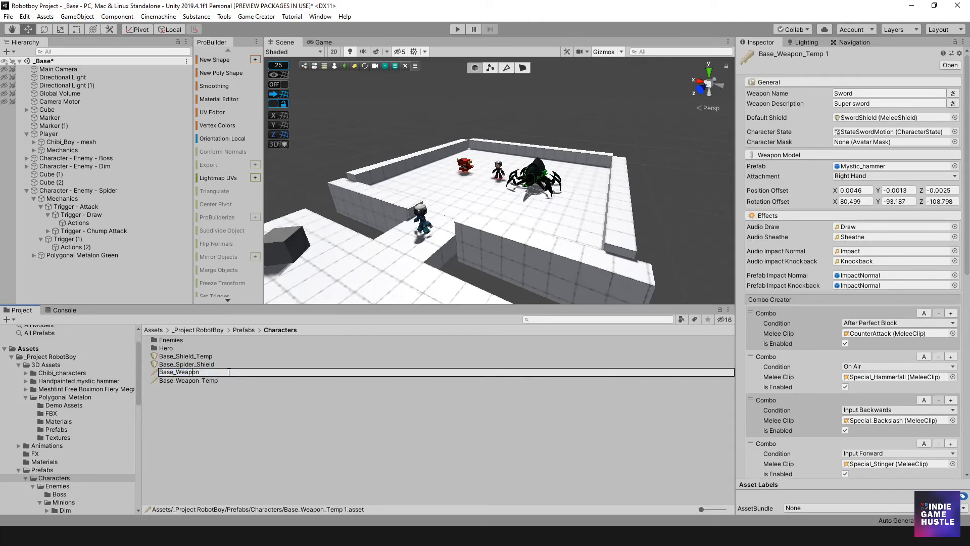
type("Spider_")
key("Return")
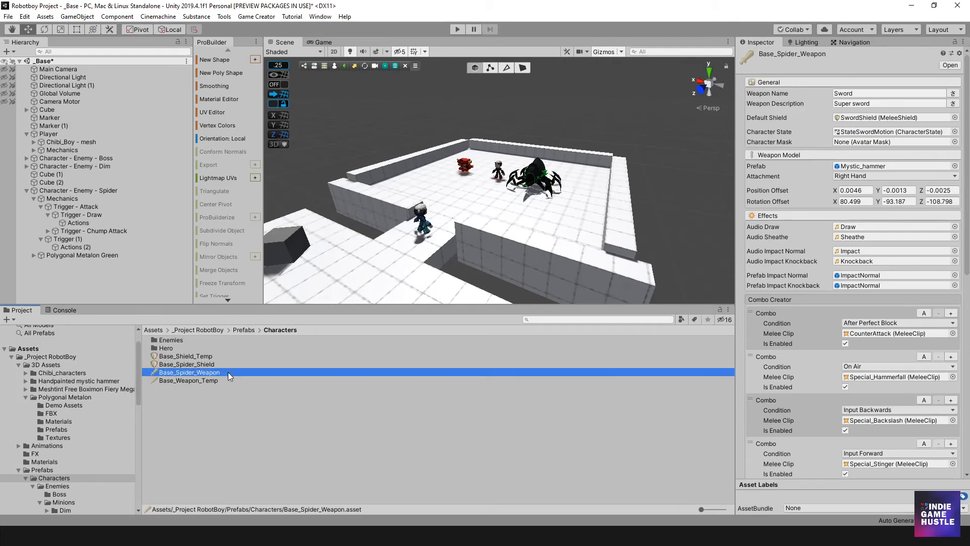
- Move Base_Spider_Shield and Base_Spider_Weapon into the Enemies/Minions/Spider folder
left_click(208, 387)
left_click(211, 365)
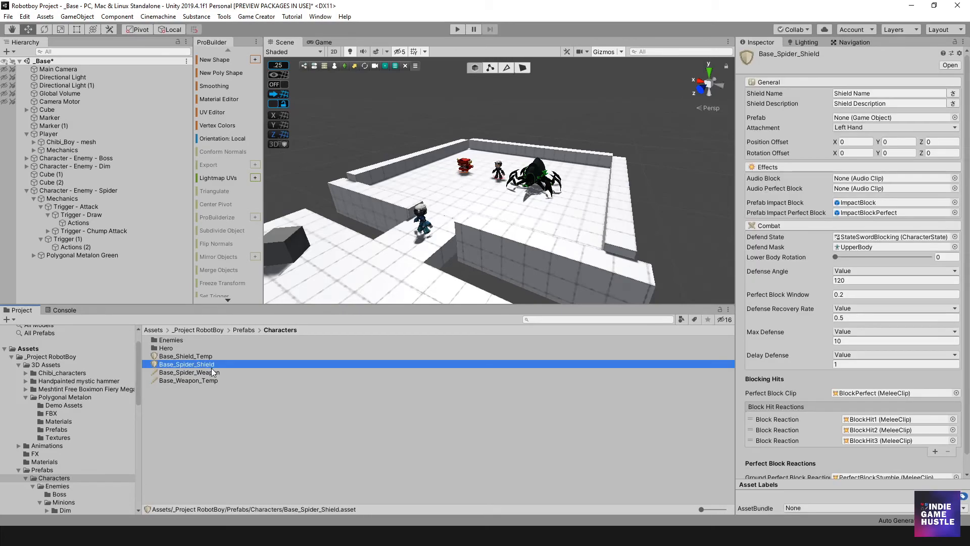
left_click(211, 370, "shift")
left_click_drag(196, 363, 174, 349)
double_click(172, 341)
left_click(177, 357)
left_click(178, 365, "shift")
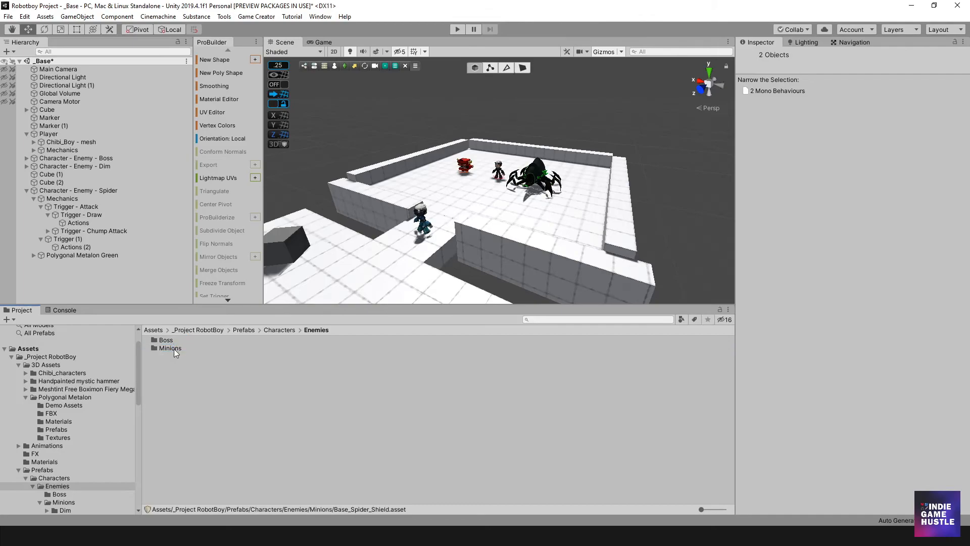
double_click(173, 348)
left_click(175, 356)
left_click(175, 360, "shift")
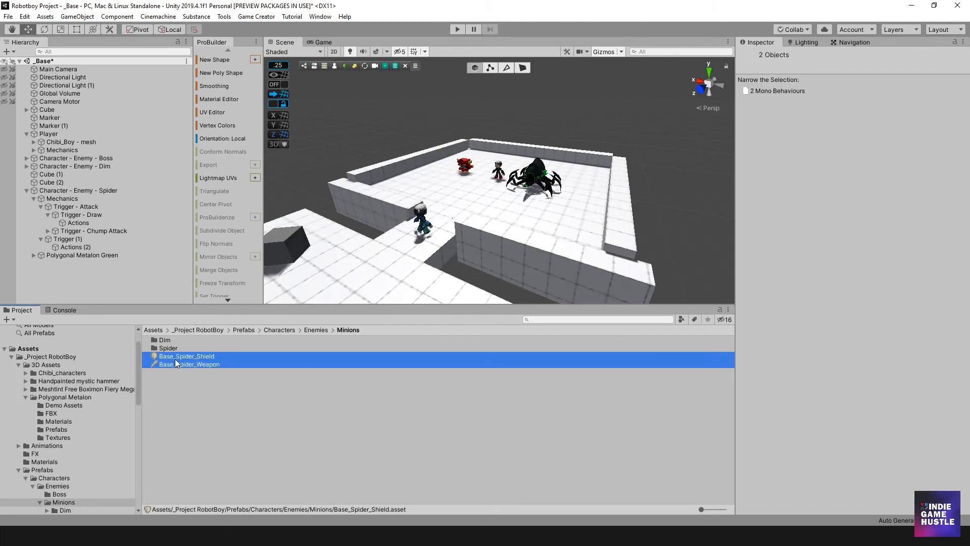
left_click_drag(176, 359, 172, 349)
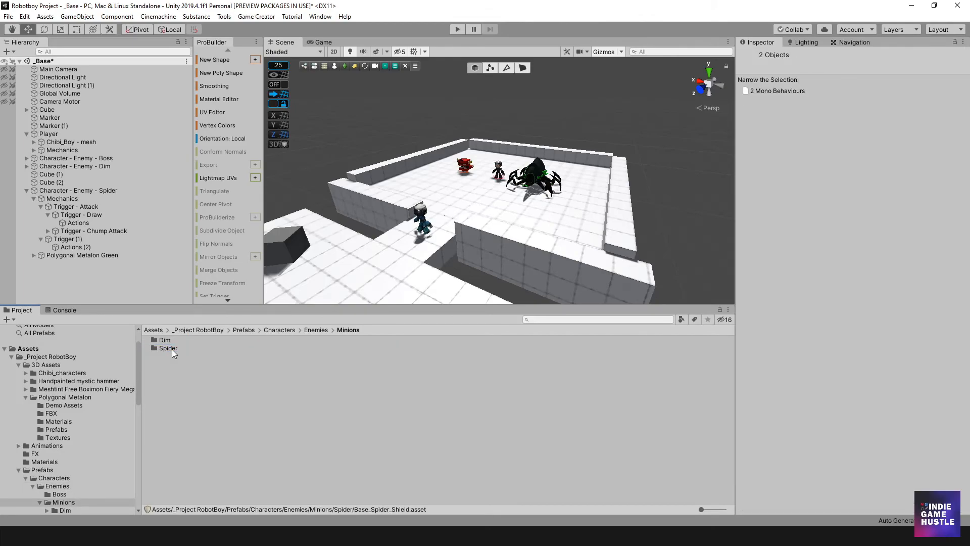
- Open the Spider folder and inspect its shield, weapon and Spider_StateLocomotion assets
double_click(172, 349)
left_click(202, 339)
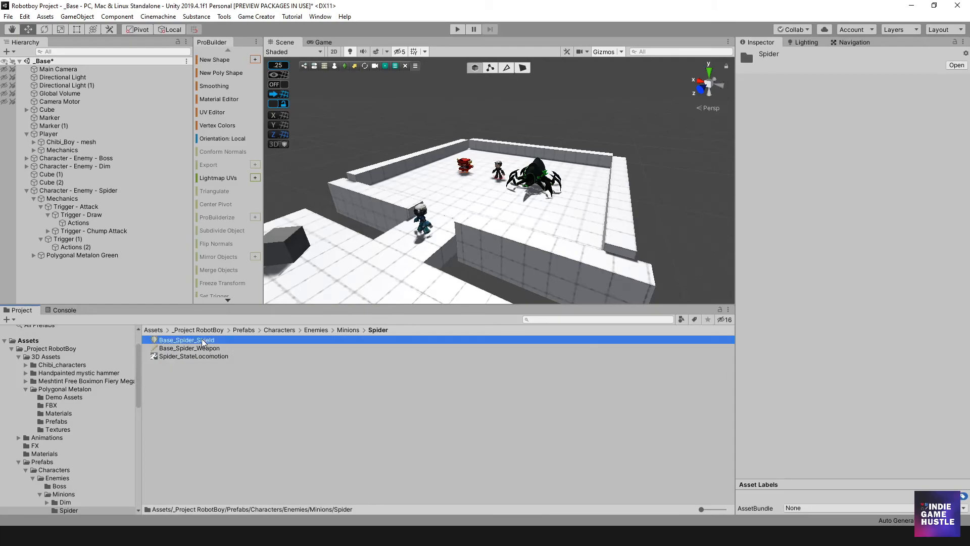
left_click(197, 349)
left_click(196, 339)
left_click(196, 348)
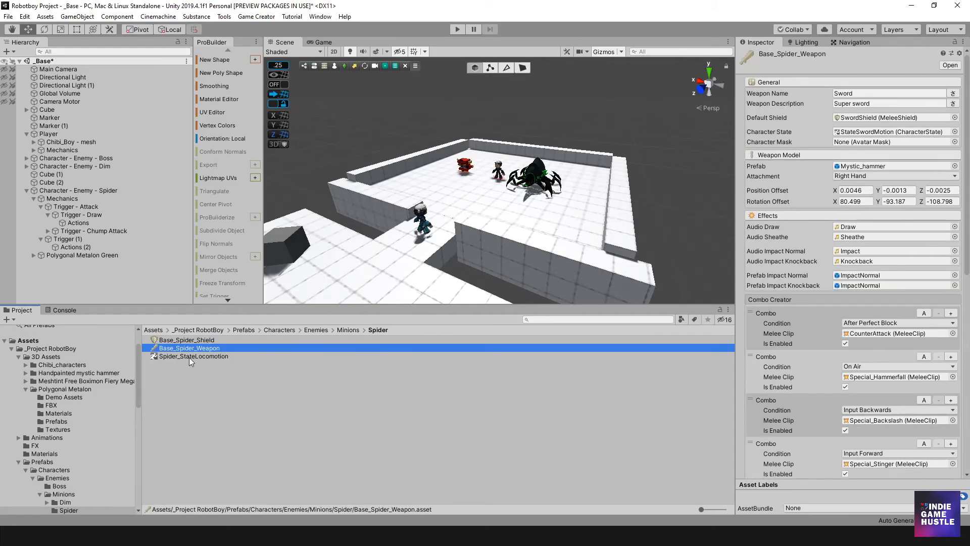
left_click(190, 356)
- Duplicate Dim_MyAttack1 and Dim_Weapon in the Dim folder and move the copies into the Spider folder
left_click(348, 330)
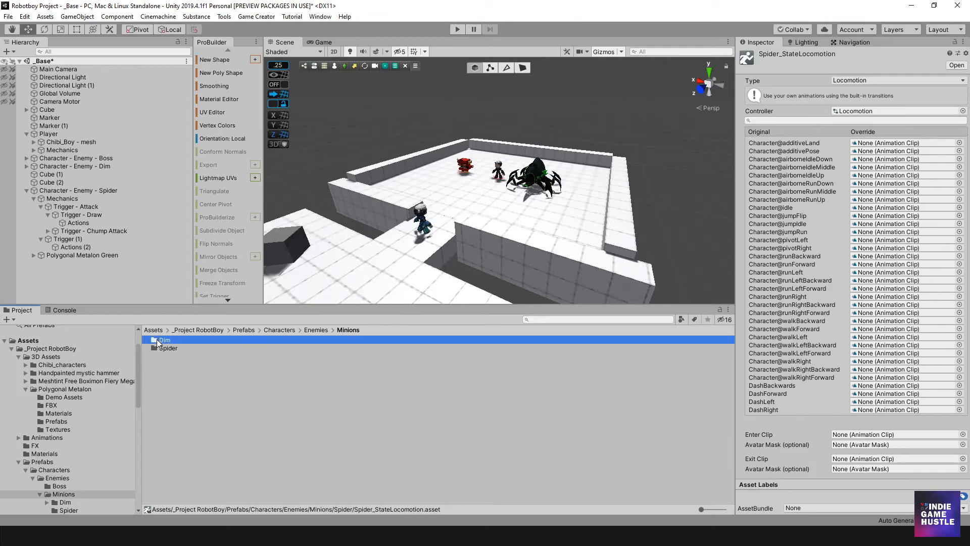
double_click(159, 339)
left_click(178, 380)
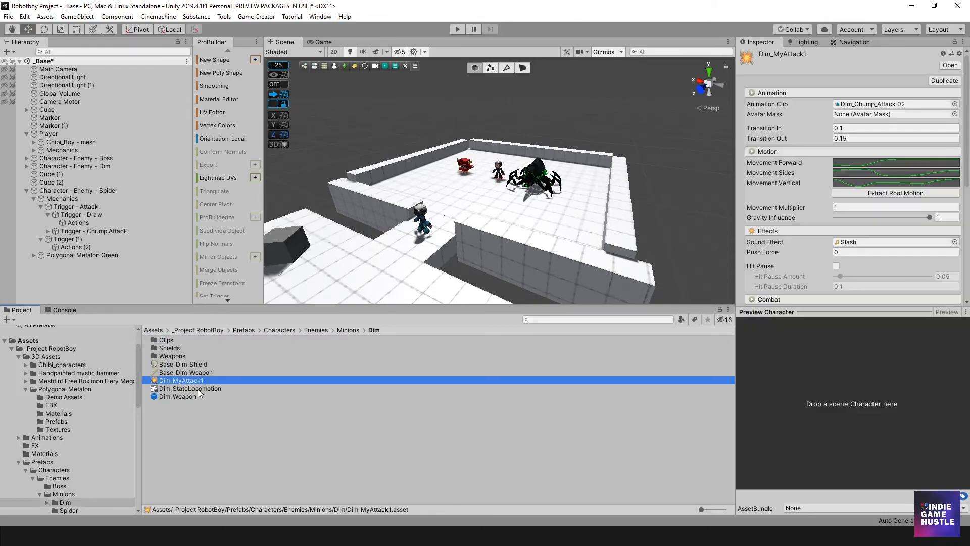
left_click(172, 398)
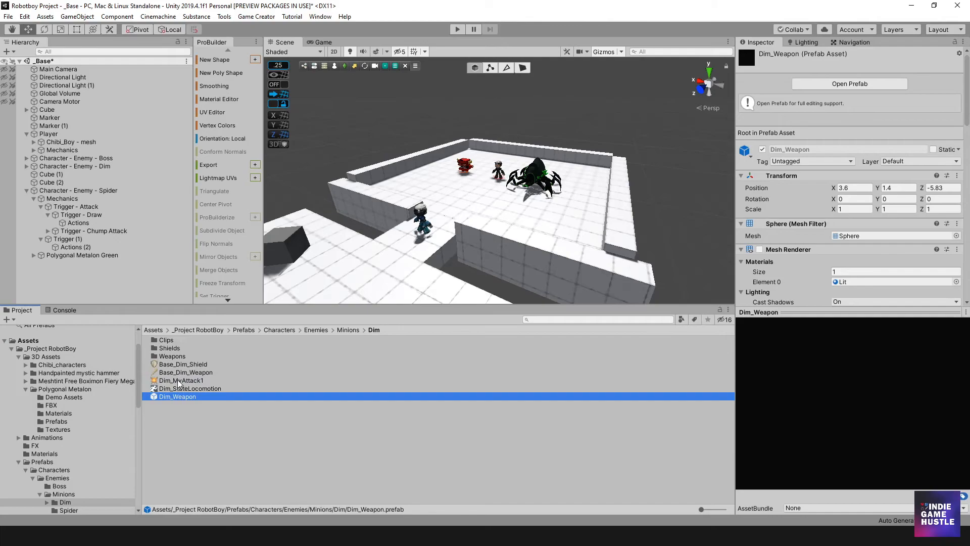
left_click(180, 382)
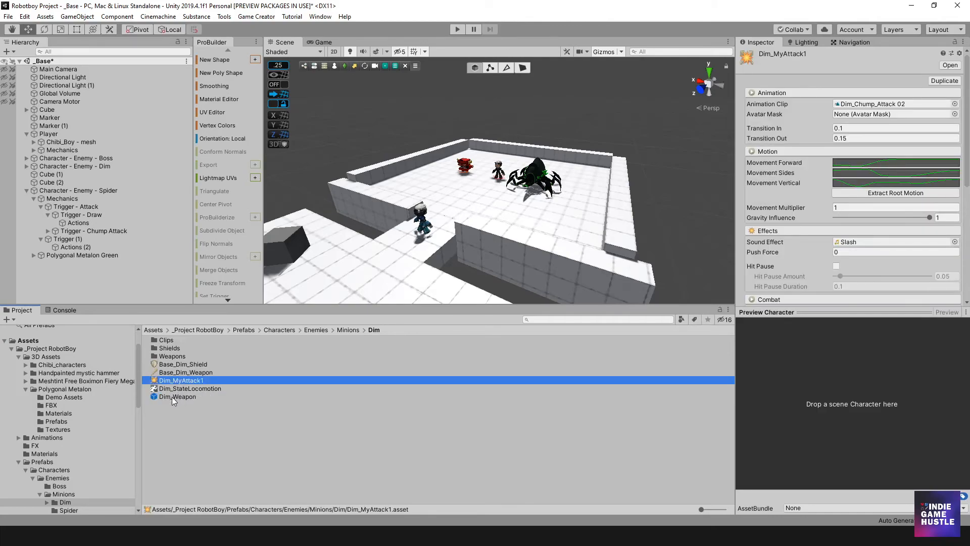
left_click(172, 396, "ctrl")
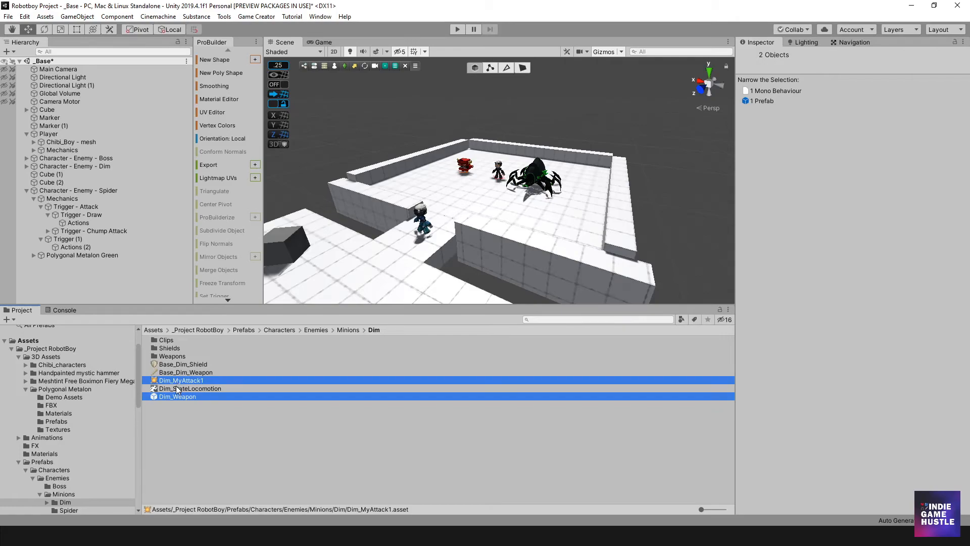
key("ctrl+d")
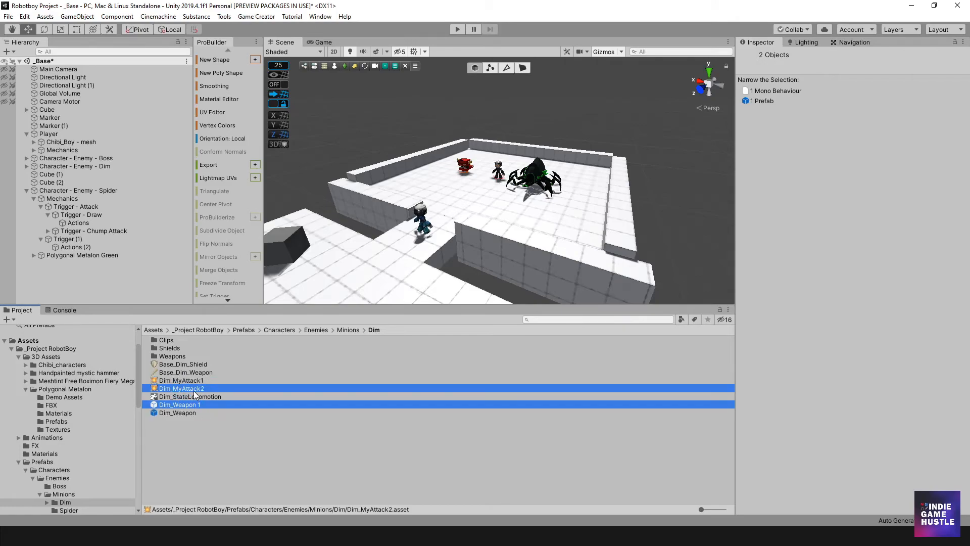
left_click_drag(194, 390, 68, 486)
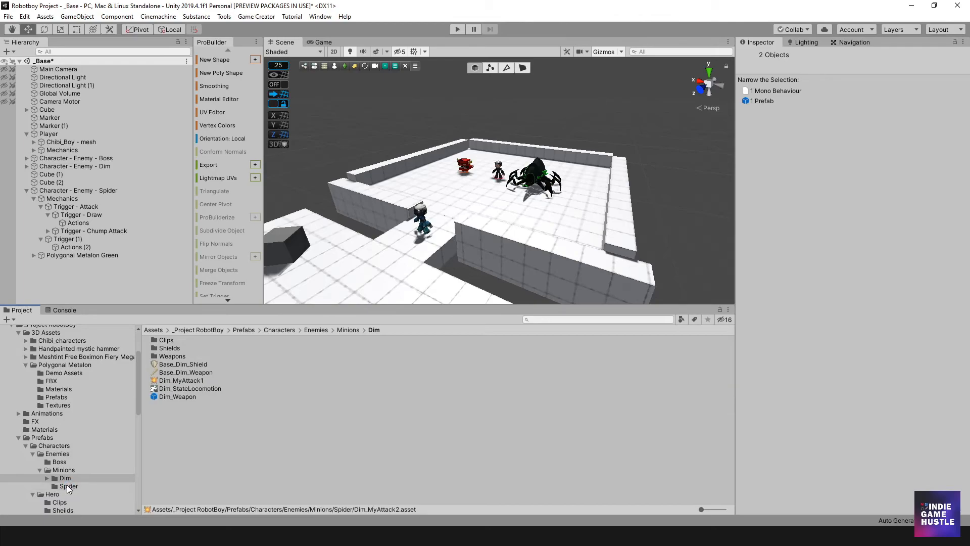
- Rename the copied attack clip in the Spider folder as Spider_MyAttack1
left_click(67, 484)
left_click(185, 356)
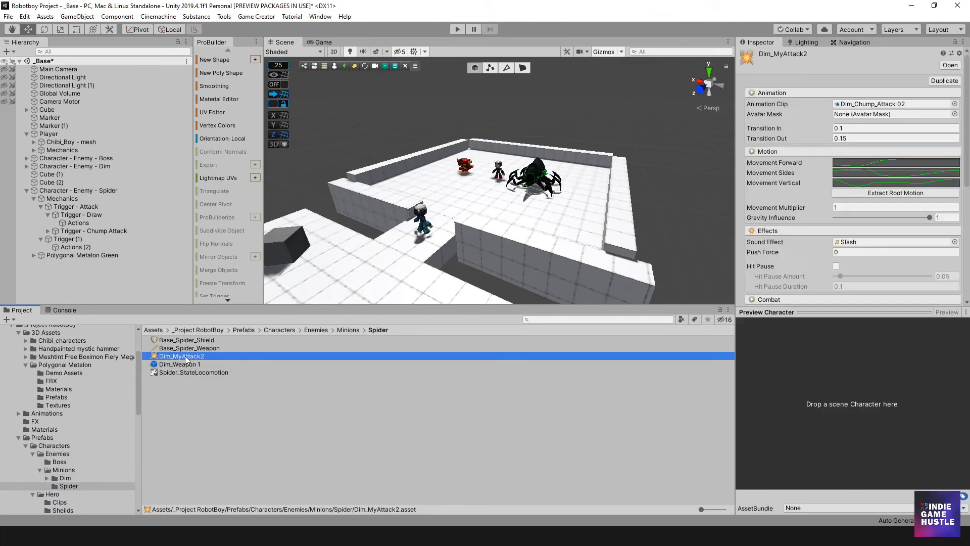
left_click(185, 355)
left_click(215, 356)
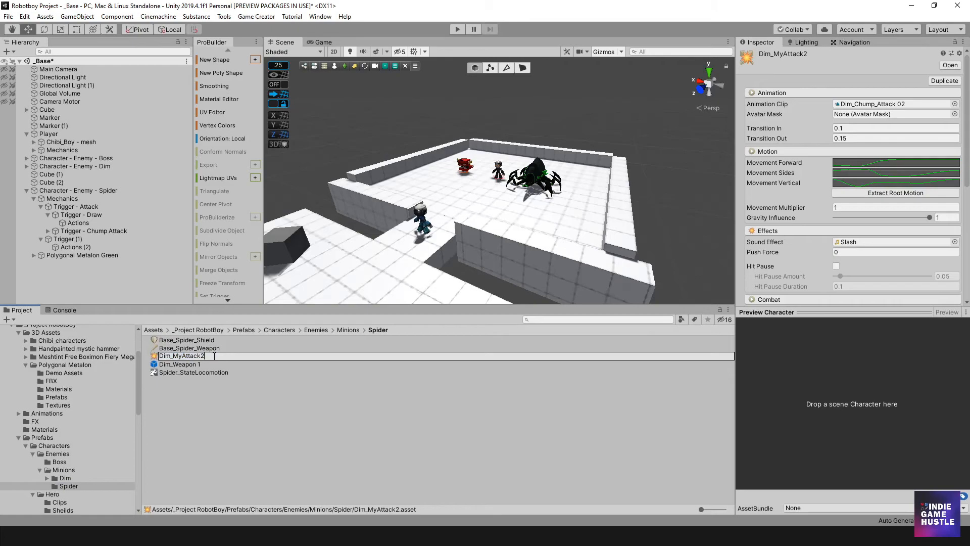
key("BackSpace")
key("BackSpace")
key("BackSpace")
key("BackSpace")
type("Spider")
type("1")
key("Return")
- Rename the copied weapon prefab in the Spider folder as Spider_Weapon
left_click(193, 358)
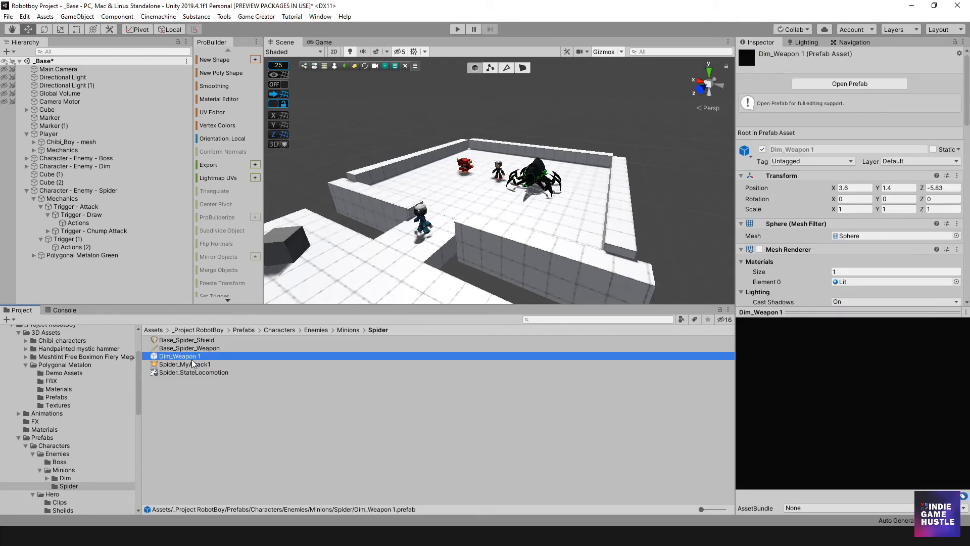
left_click(193, 360)
left_click(193, 360)
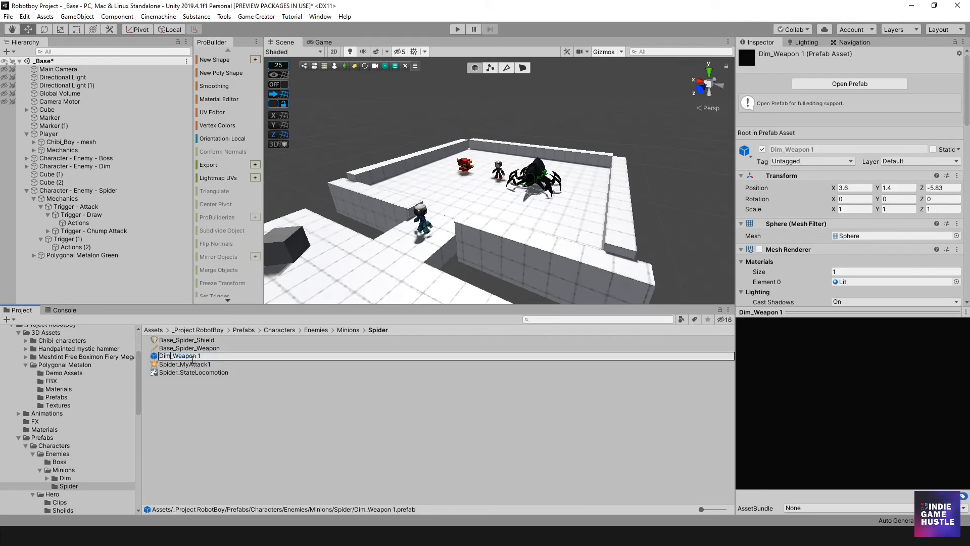
key("BackSpace")
key("BackSpace")
key("BackSpace")
key("BackSpace")
key("BackSpace")
type("Spider")
key("Return")
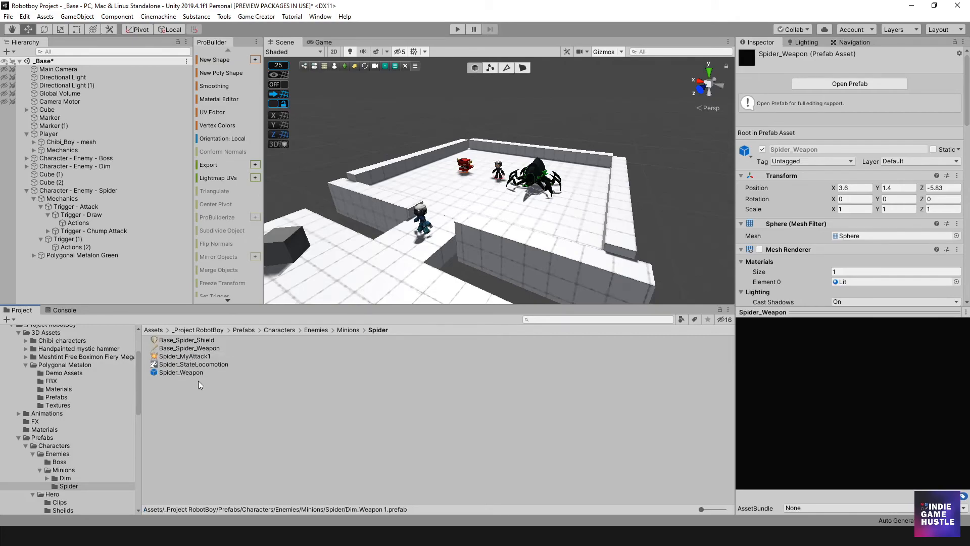
left_click(192, 385)
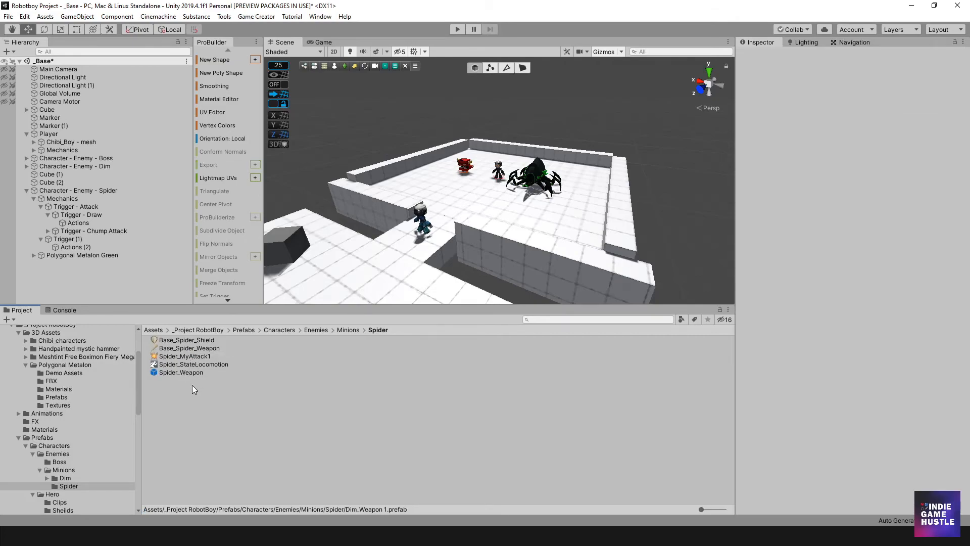
- Check the Dim folder's Clips, Shields and Weapons folders against the Spider folder's contents and inspect the Spider_Weapon prefab
left_click(347, 329)
double_click(166, 341)
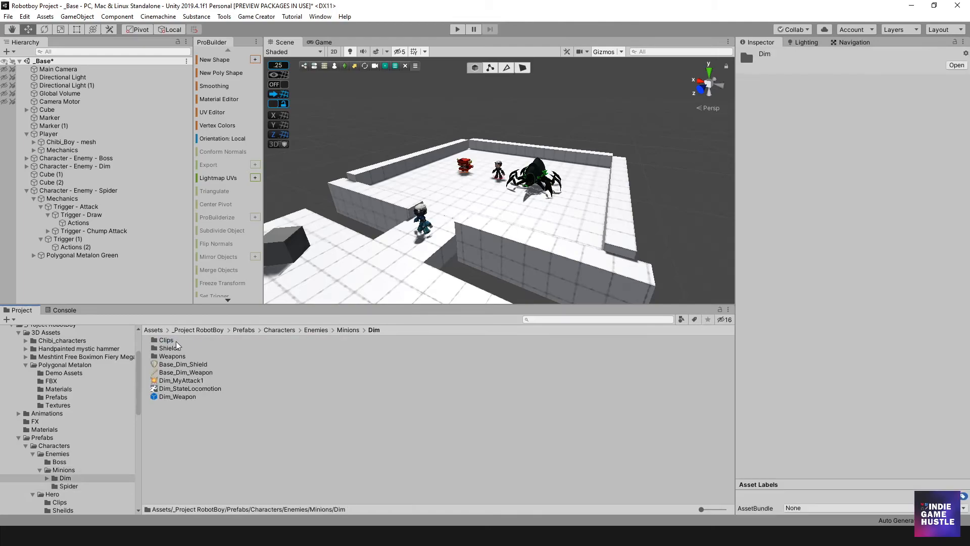
left_click(165, 340)
left_click(166, 348)
left_click(169, 357)
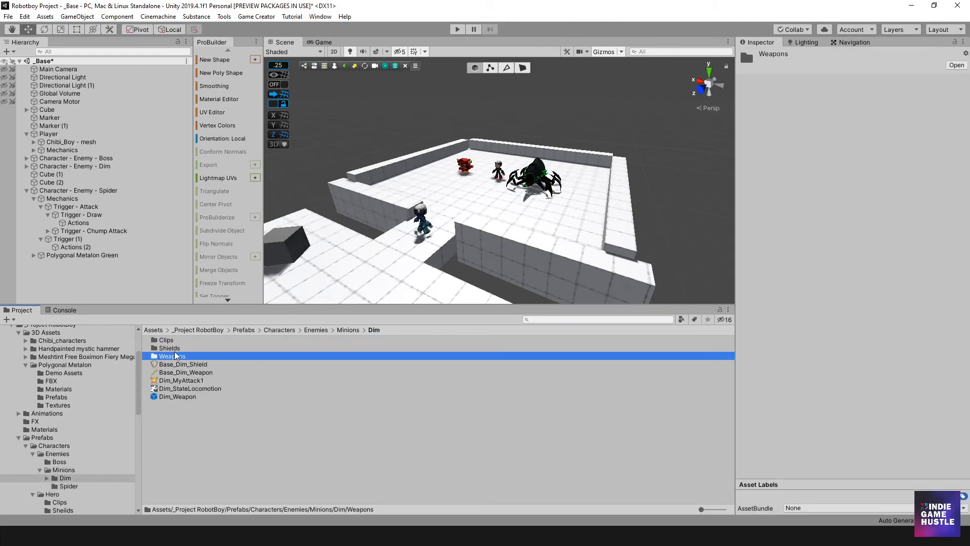
left_click(347, 330)
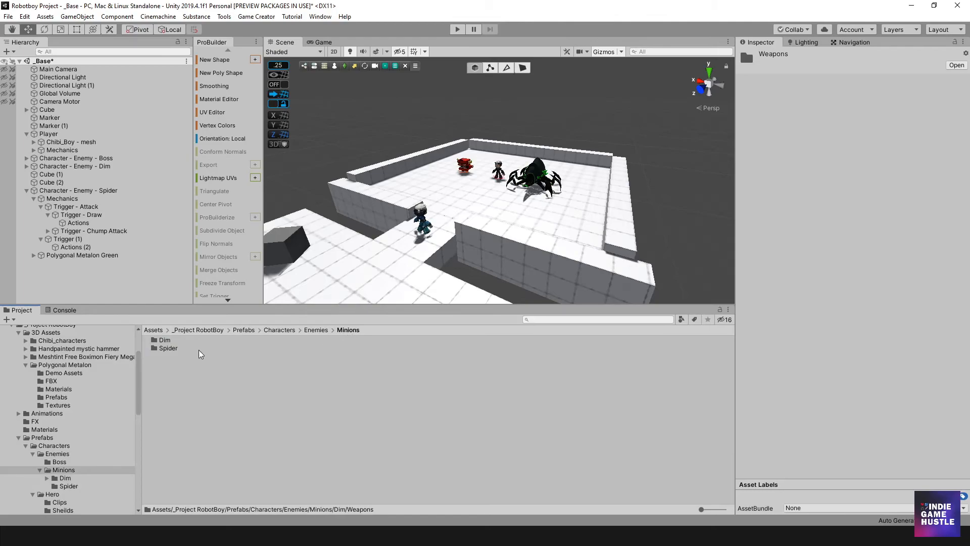
double_click(174, 349)
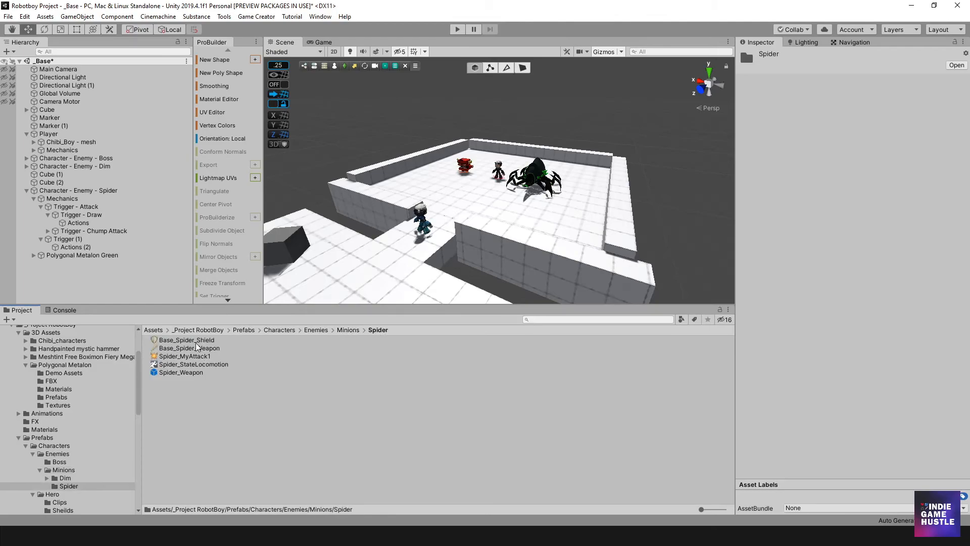
left_click(182, 373)
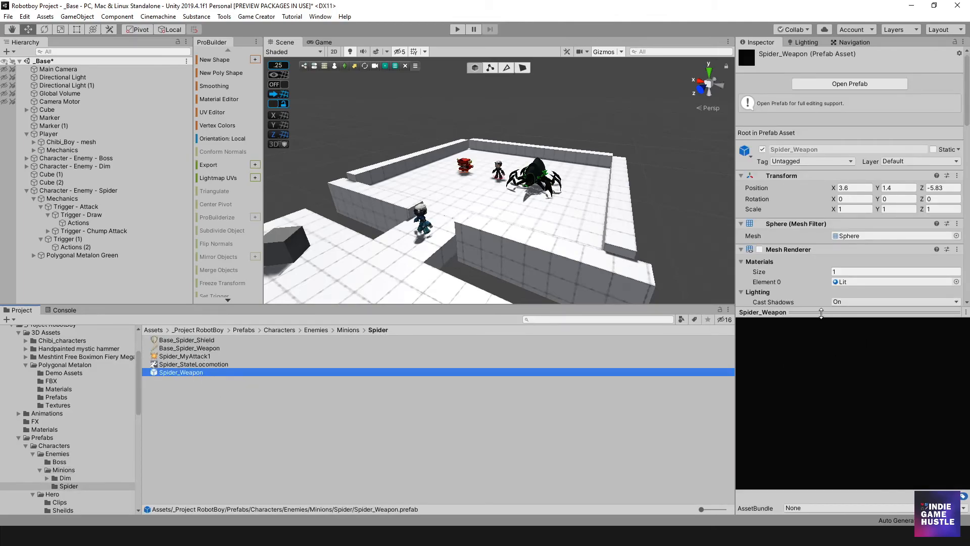
left_click_drag(821, 314, 822, 316)
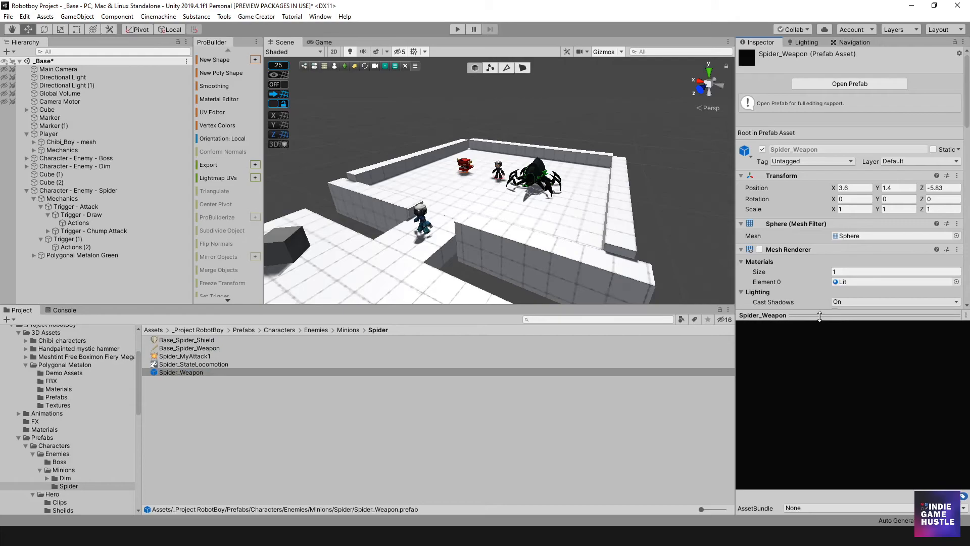
- Assign Base_Spider_Weapon and Base_Spider_Shield as the melee weapon and shield in the Actions under the Spider enemy's Trigger - Draw
left_click(87, 191)
left_click(73, 204)
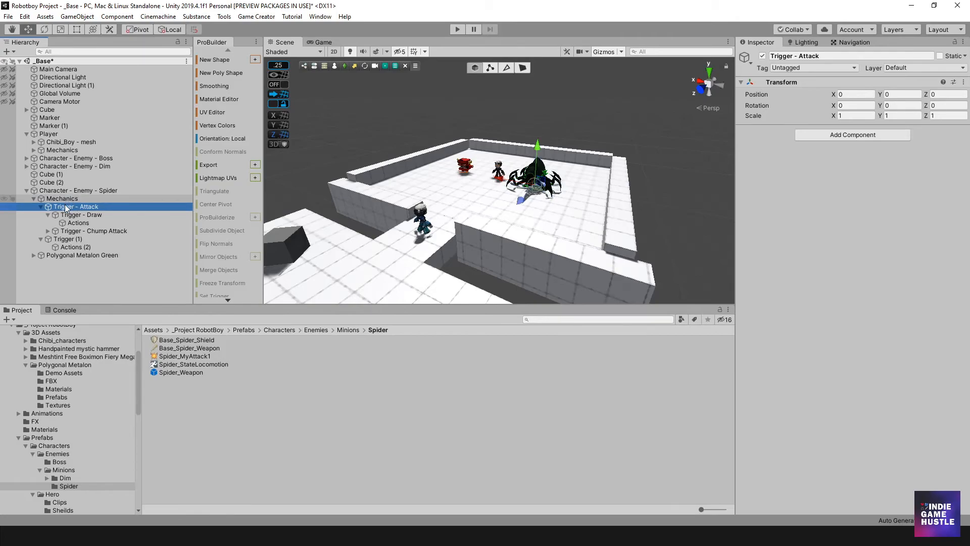
left_click(74, 223)
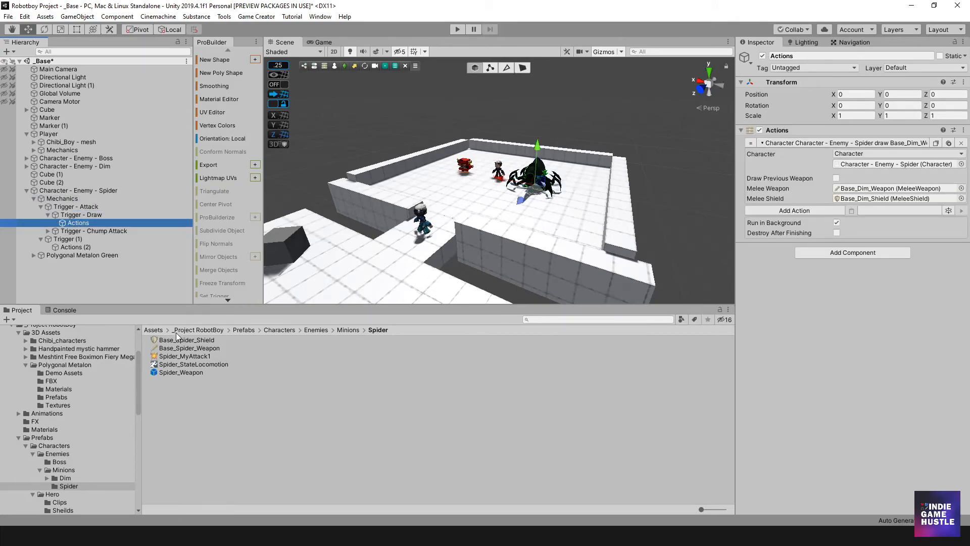
left_click_drag(172, 343, 865, 203)
left_click_drag(193, 347, 867, 194)
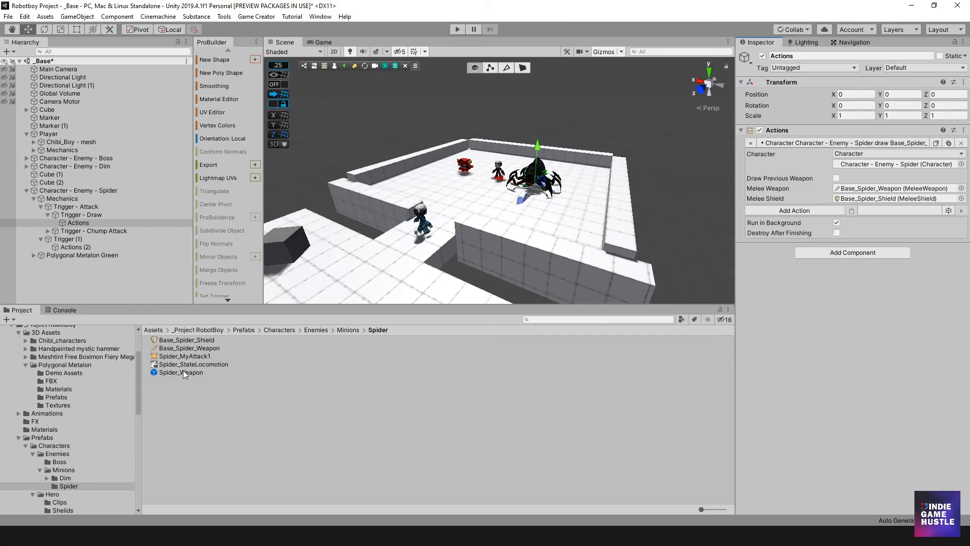
- Review the Spider_MyAttack1 settings and try to assign Spider_Weapon to its animation clip
left_click(183, 356)
scroll(851, 186, "down", 5)
scroll(851, 186, "up", 4)
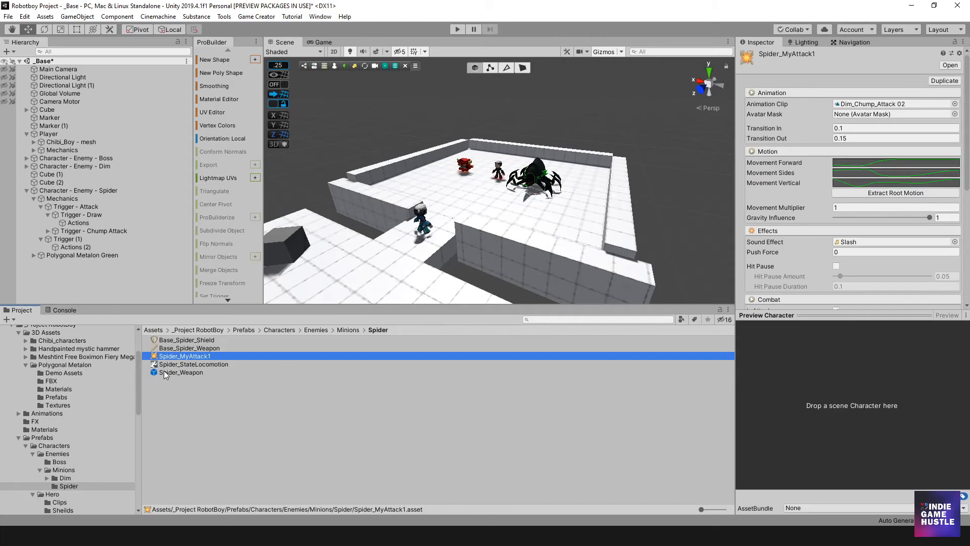
left_click_drag(158, 372, 871, 107)
left_click_drag(187, 373, 197, 372)
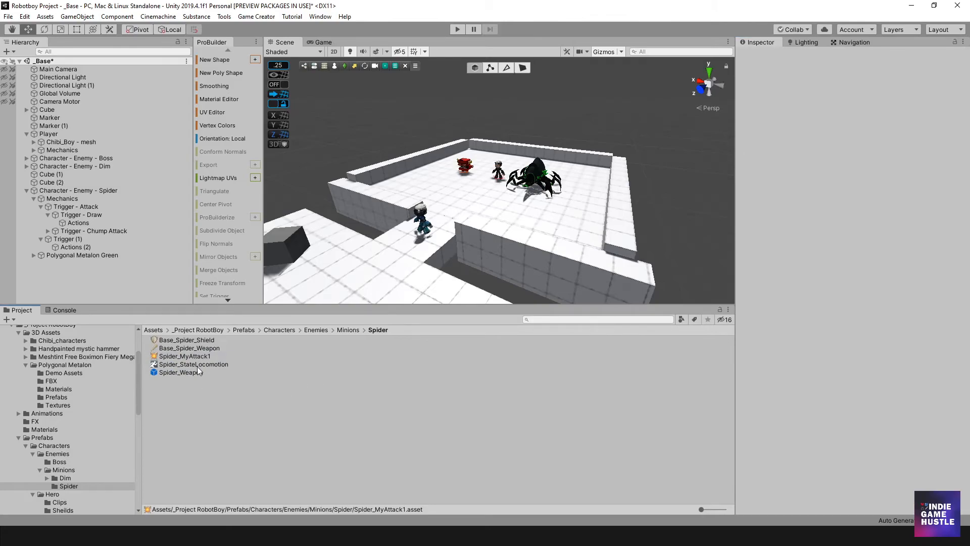
- Assign the Spider_Weapon prefab as the weapon model of Base_Spider_Weapon
left_click(182, 356)
left_click(175, 372)
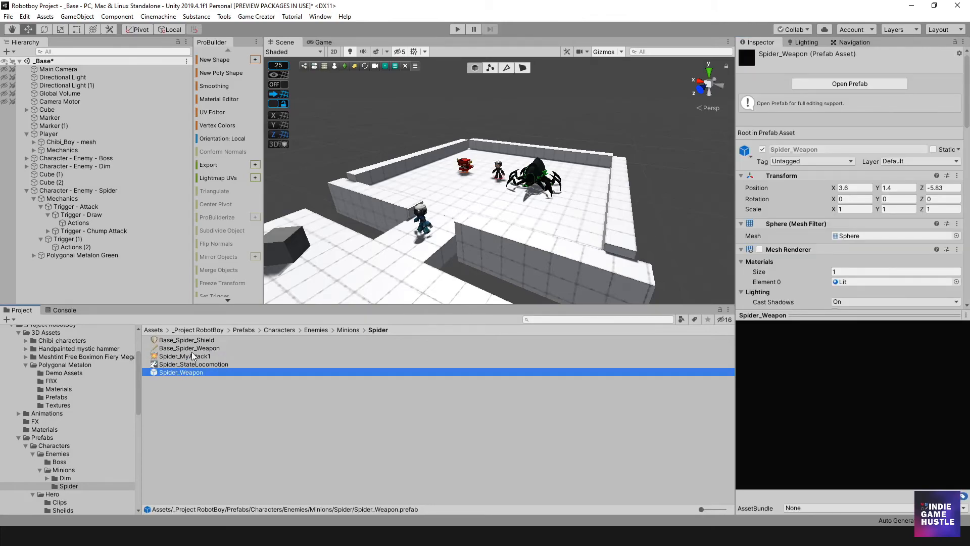
left_click(188, 348)
left_click_drag(170, 377, 858, 170)
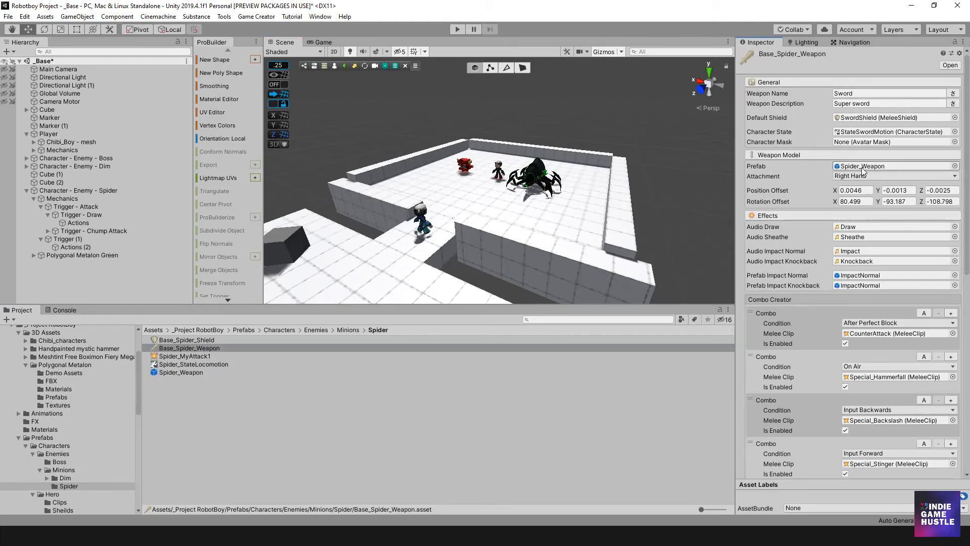
- Set Base_Spider_Weapon's attachment to Root and its position and rotation offsets to 0 on all axes
left_click(863, 176)
left_click(859, 190)
left_click(860, 190)
type("0")
key("Tab")
type("0")
key("Tab")
type("0")
key("Tab")
type("0")
key("Tab")
type("0")
key("Tab")
type("0")
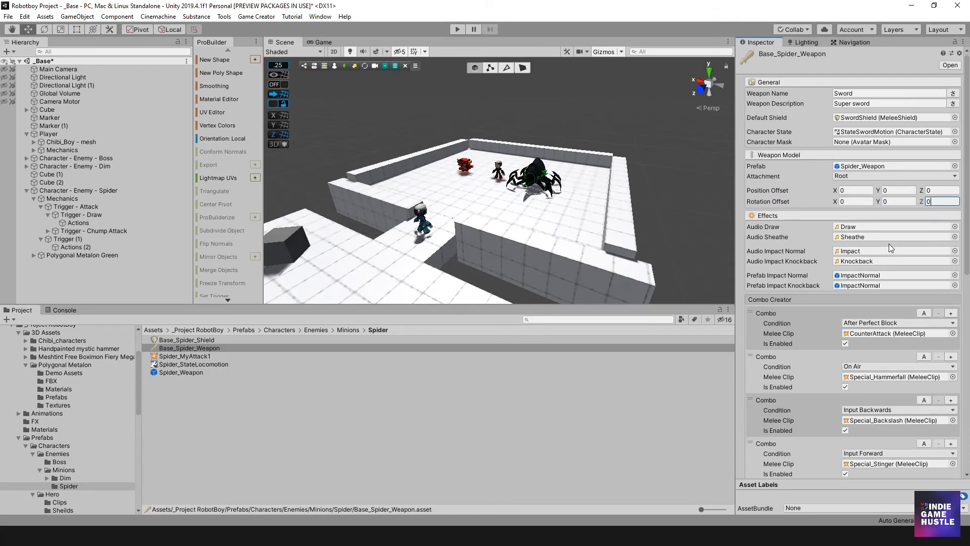
- Remove every combo from Base_Spider_Weapon except the MyAttack1 one and assign Spider_MyAttack1 as its melee clip
scroll(888, 246, "down", 3)
scroll(808, 233, "down", 3)
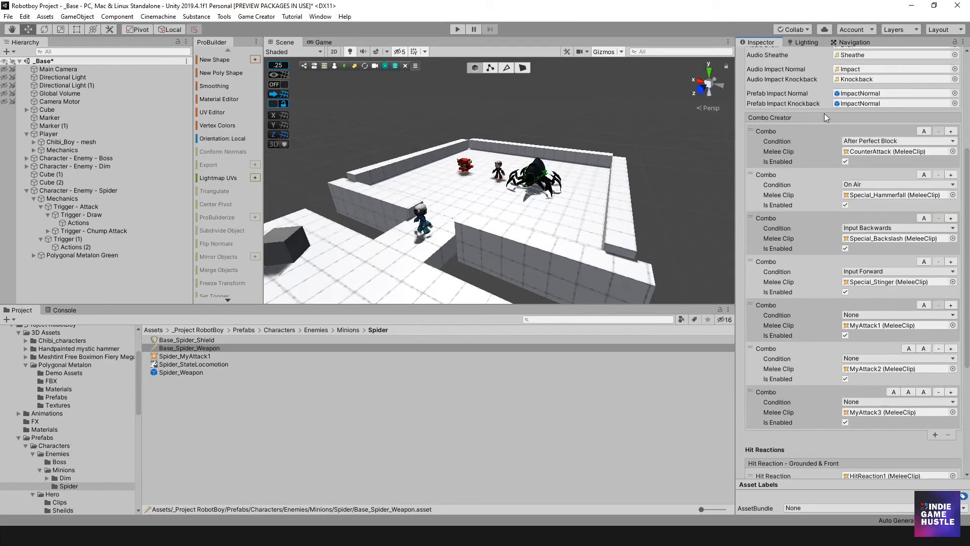
left_click(800, 137)
left_click(807, 190)
left_click(795, 147)
left_click(948, 435)
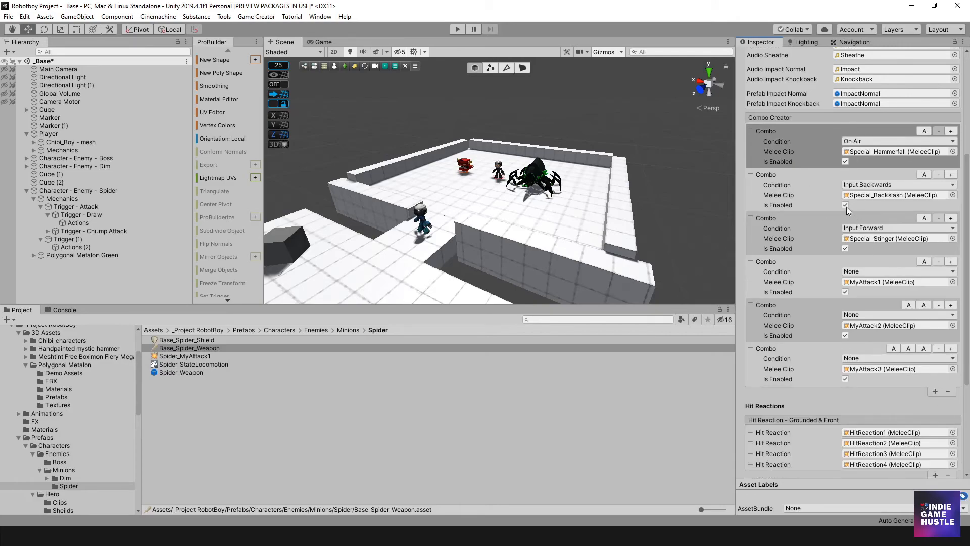
left_click(947, 393)
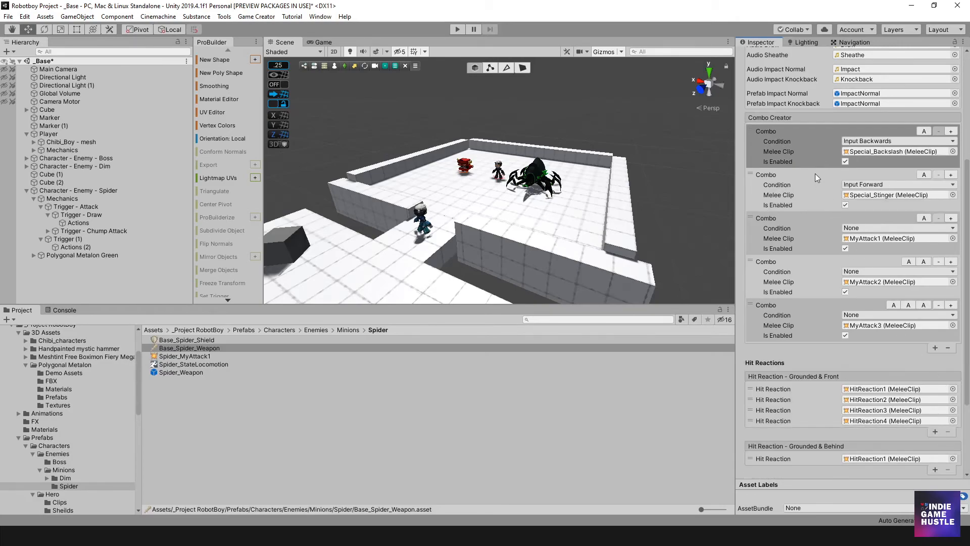
left_click(949, 349)
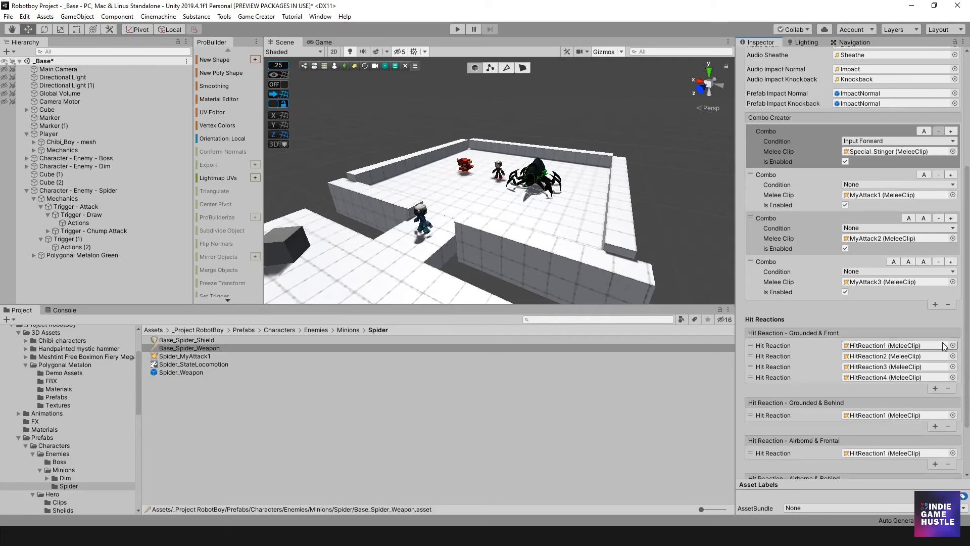
left_click(948, 304)
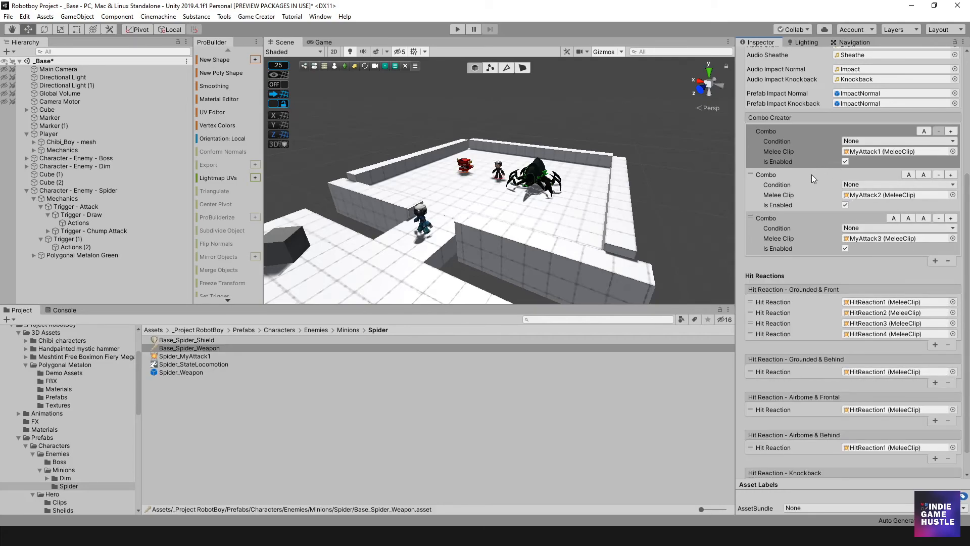
left_click(824, 202)
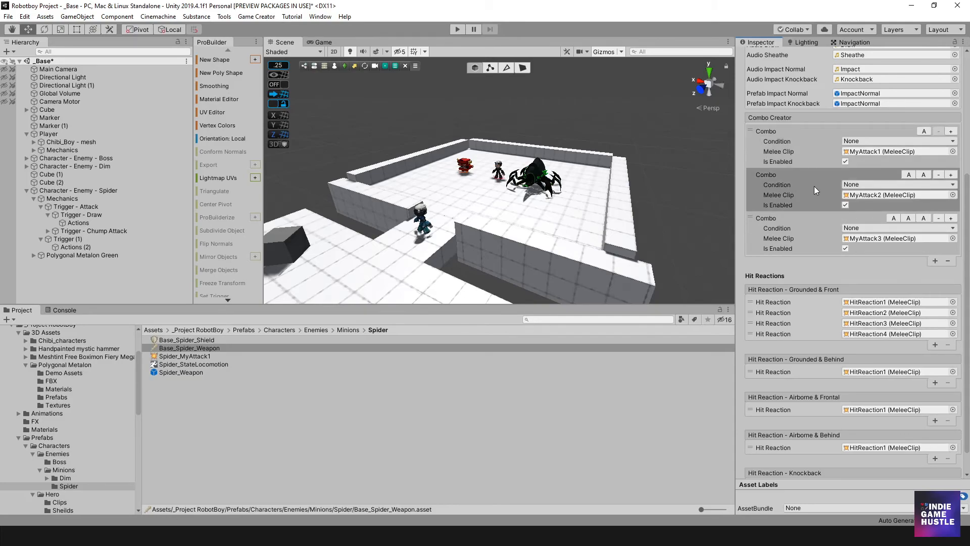
left_click(948, 262)
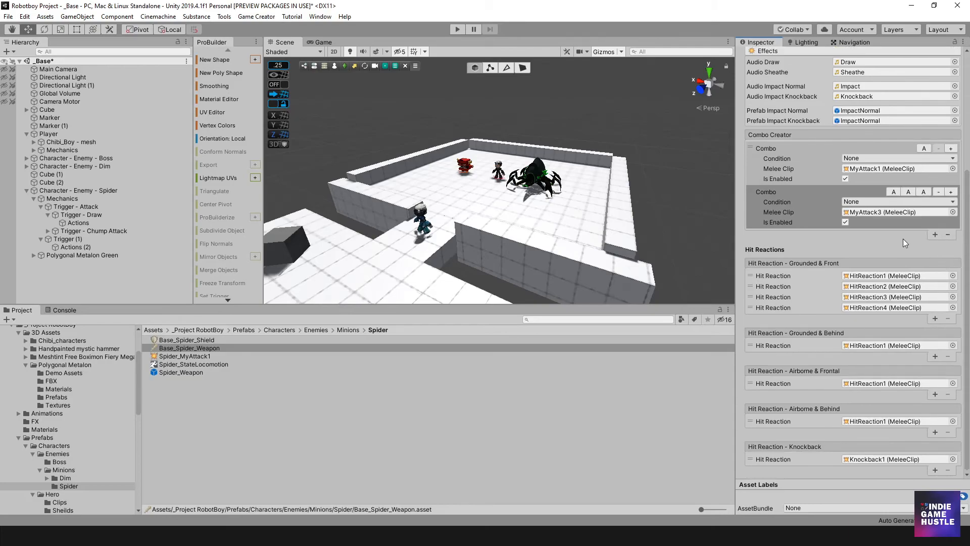
left_click(948, 235)
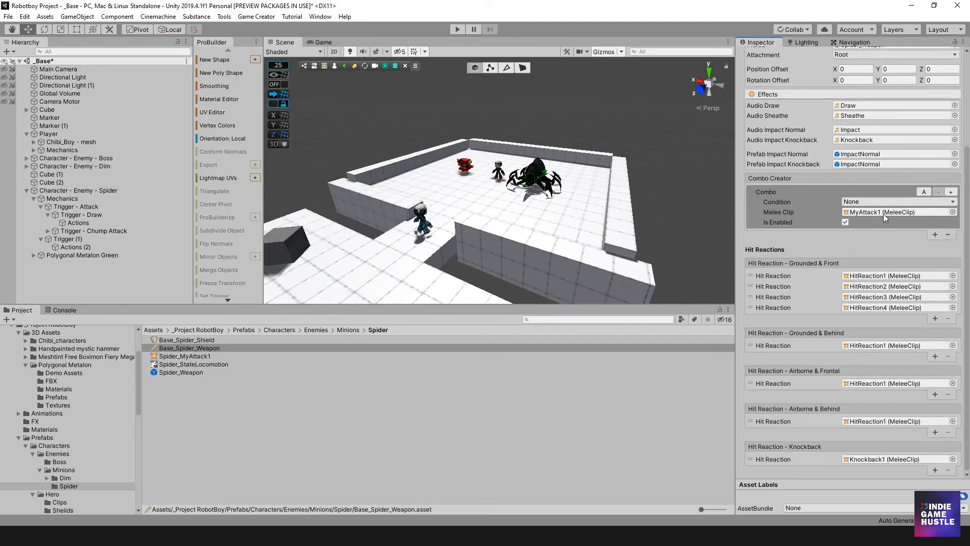
left_click_drag(177, 356, 873, 218)
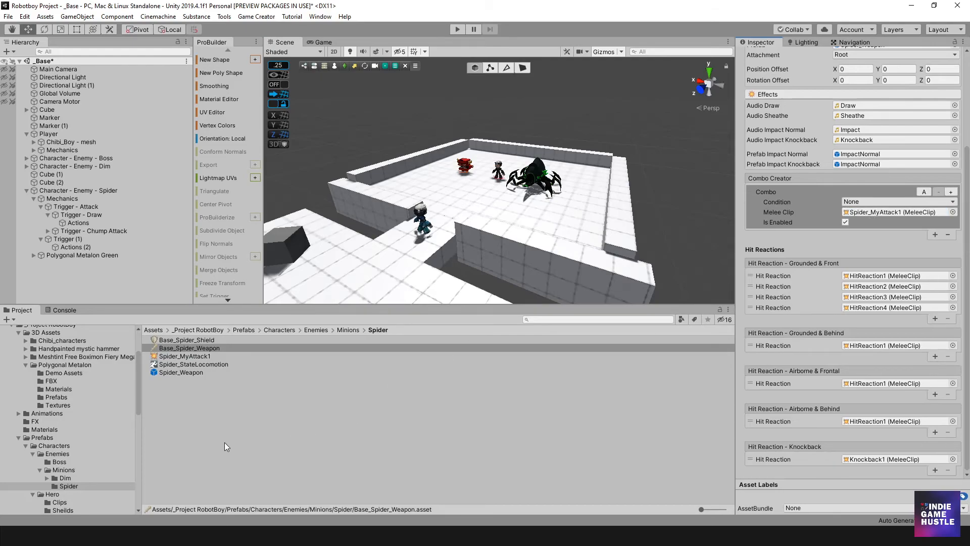
- Check the assets in the Dim minion folder, including Dim_Weapon, against those in the Spider folder
left_click(350, 330)
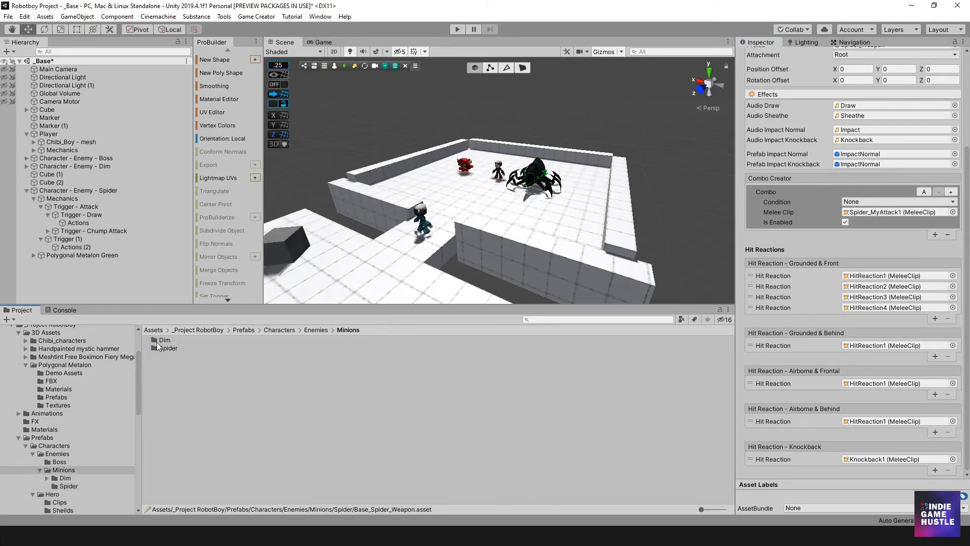
double_click(161, 340)
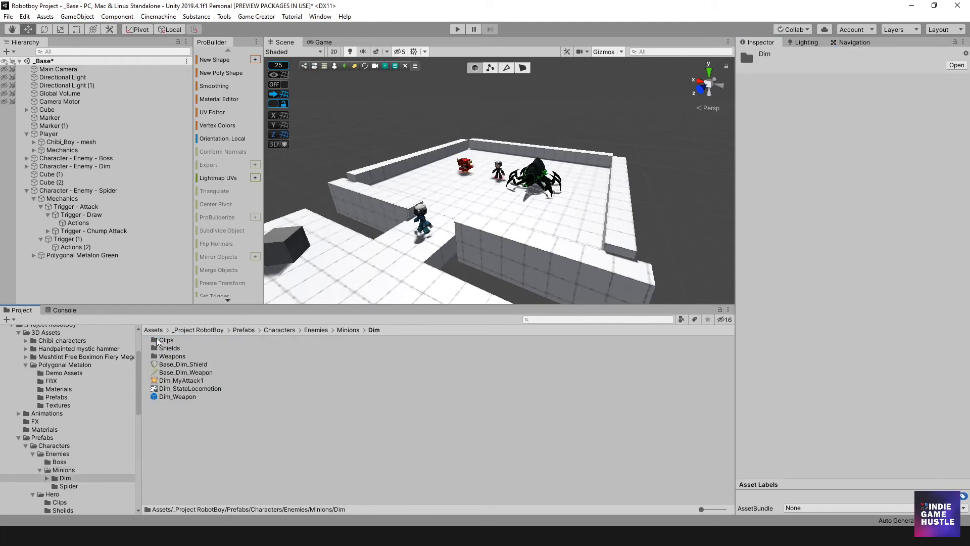
left_click(179, 389)
left_click(173, 397)
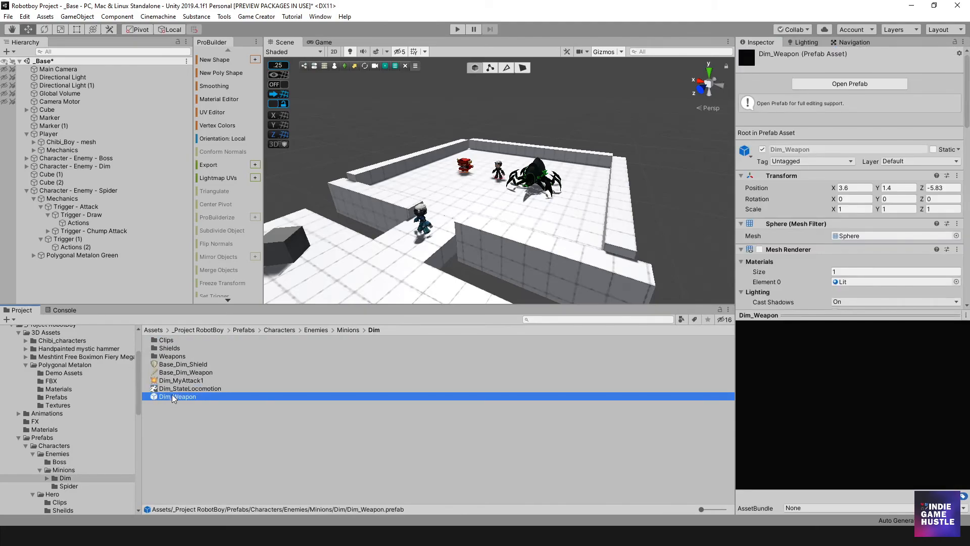
left_click(173, 365)
left_click(174, 373)
left_click(166, 386)
left_click(165, 380)
left_click(159, 398)
left_click(347, 329)
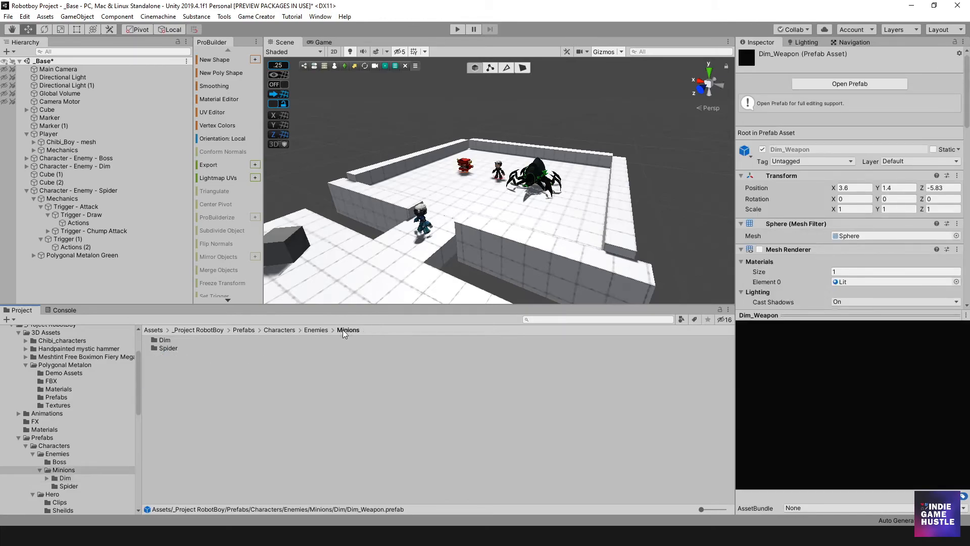
double_click(167, 348)
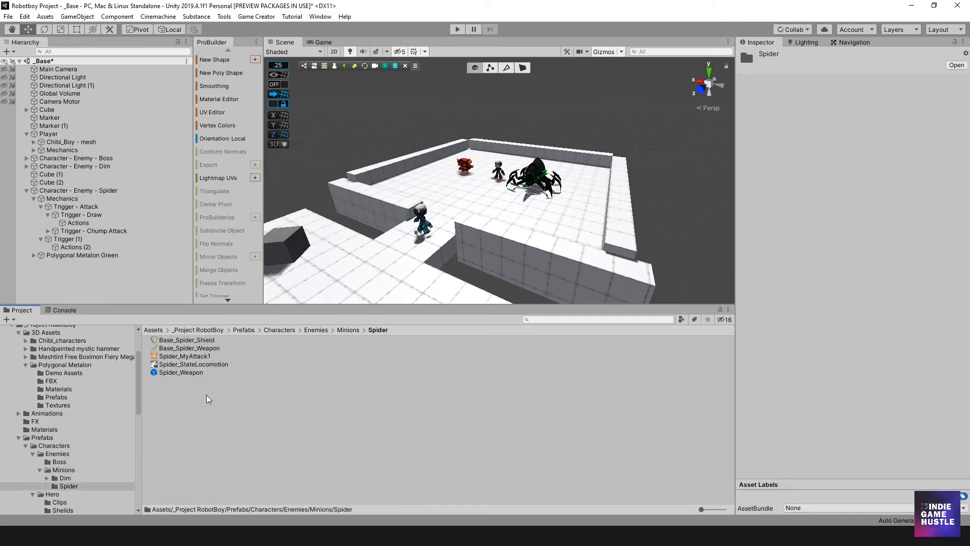
- Review the Spider enemy's attack trigger actions and rename Trigger - Chump Attack to Trigger - Spear Attack
left_click(81, 223)
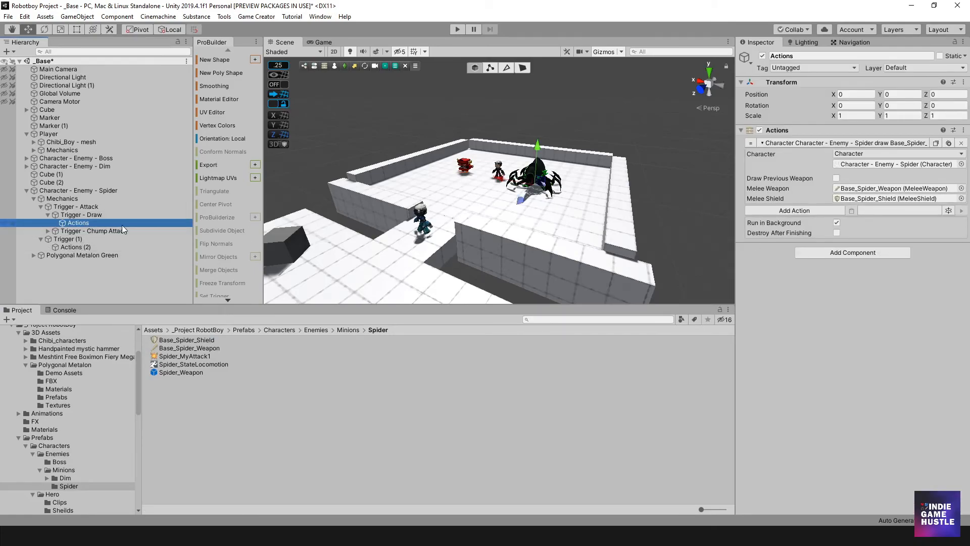
left_click(65, 231)
left_click(48, 231)
left_click(71, 238)
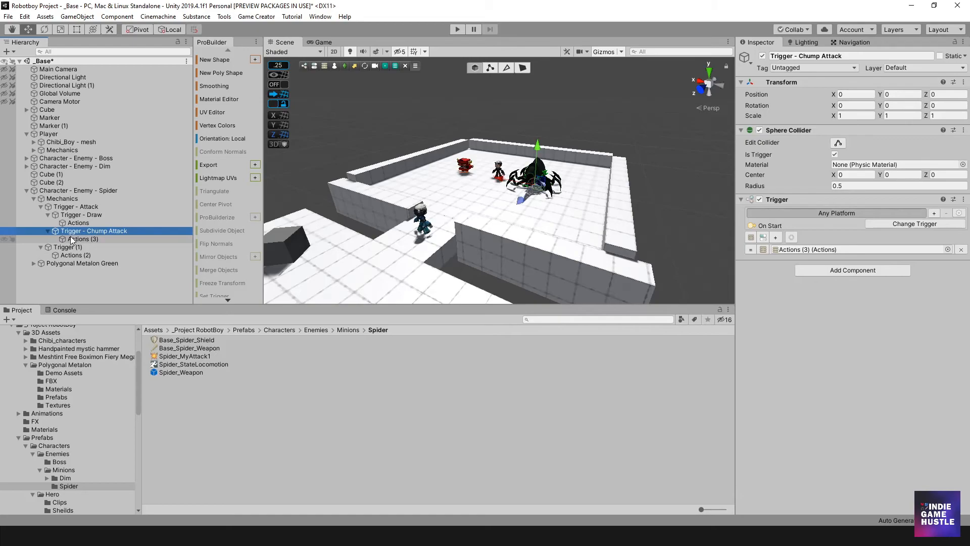
left_click(81, 231)
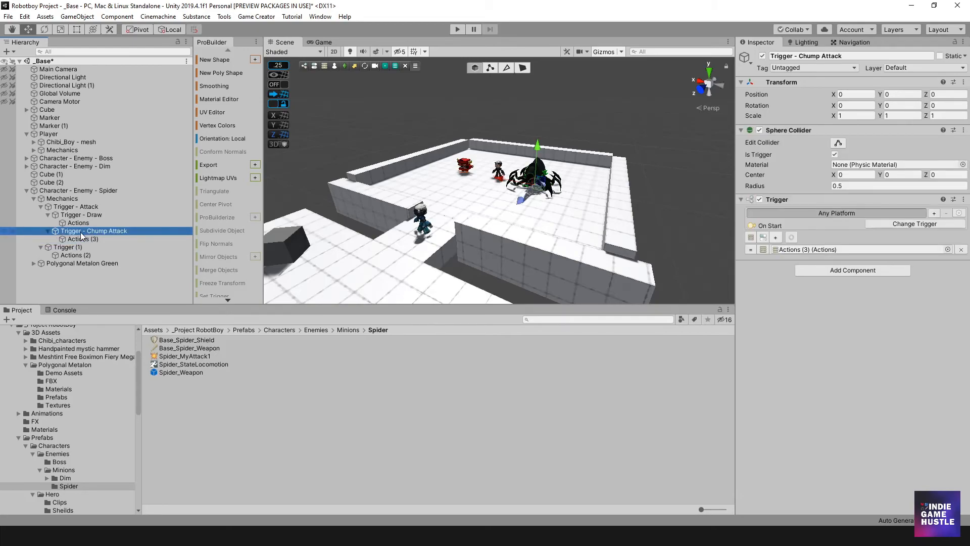
left_click(77, 239)
left_click(86, 231)
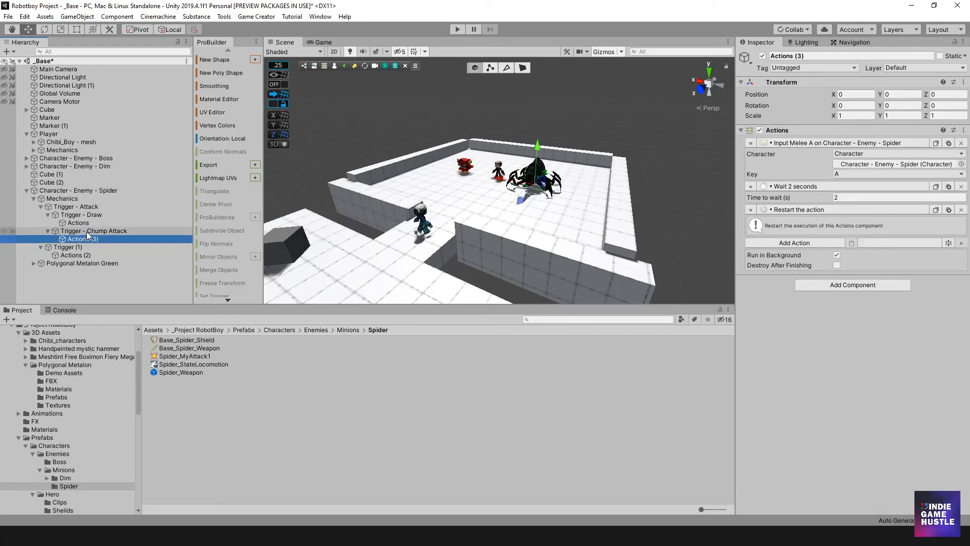
left_click(95, 231)
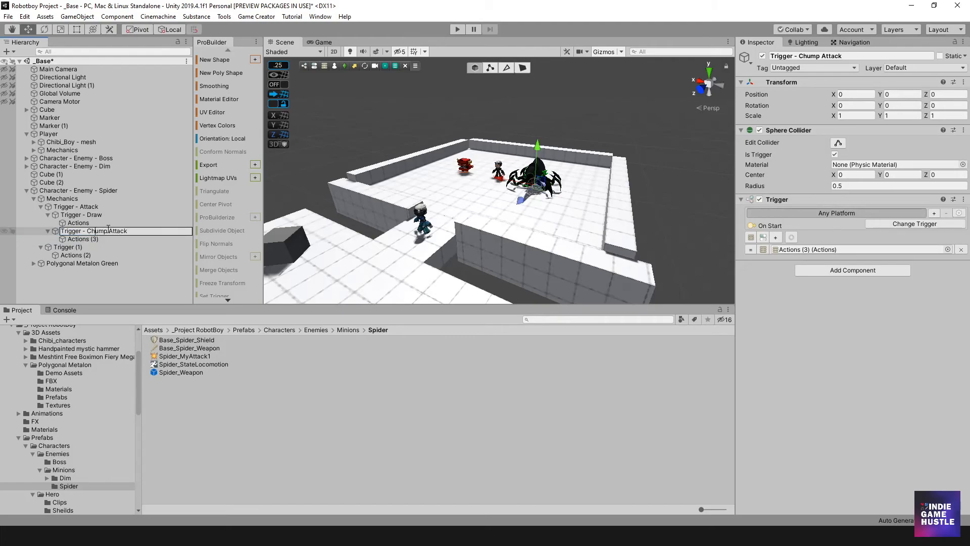
double_click(88, 231)
type("Spear")
key("Return")
- Review the actions of the Spider's Spear Attack trigger and Trigger (1), and deactivate its Mechanics object
left_click(86, 238)
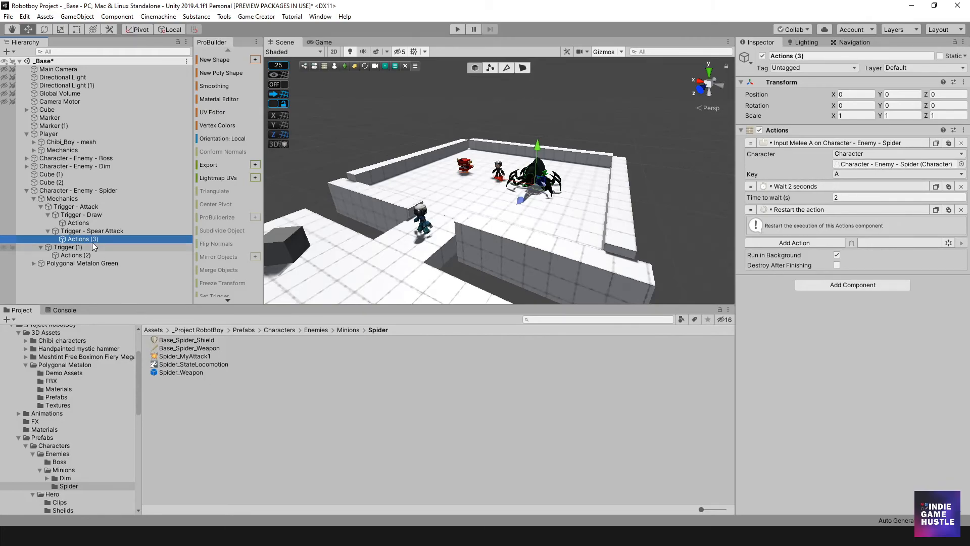
left_click(67, 248)
left_click(67, 255)
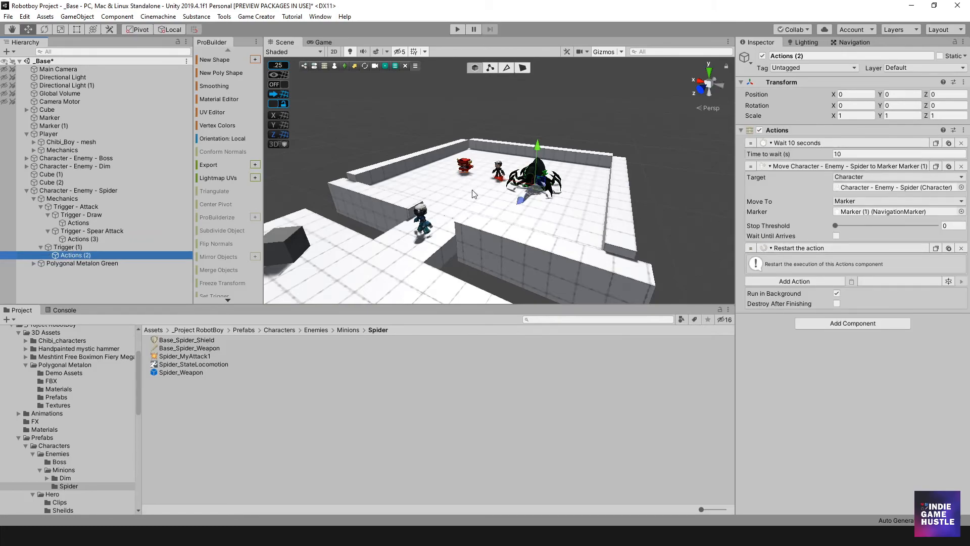
left_click(71, 247)
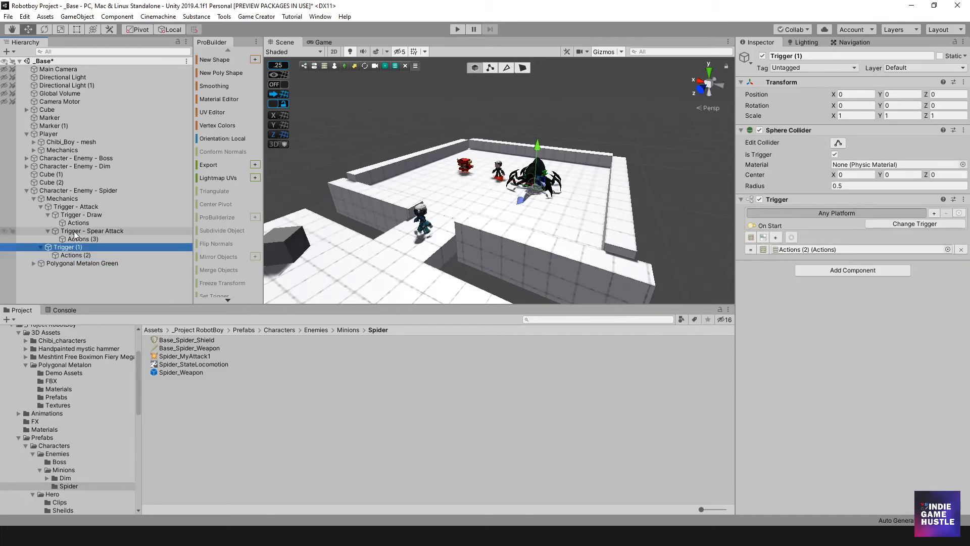
left_click(64, 199)
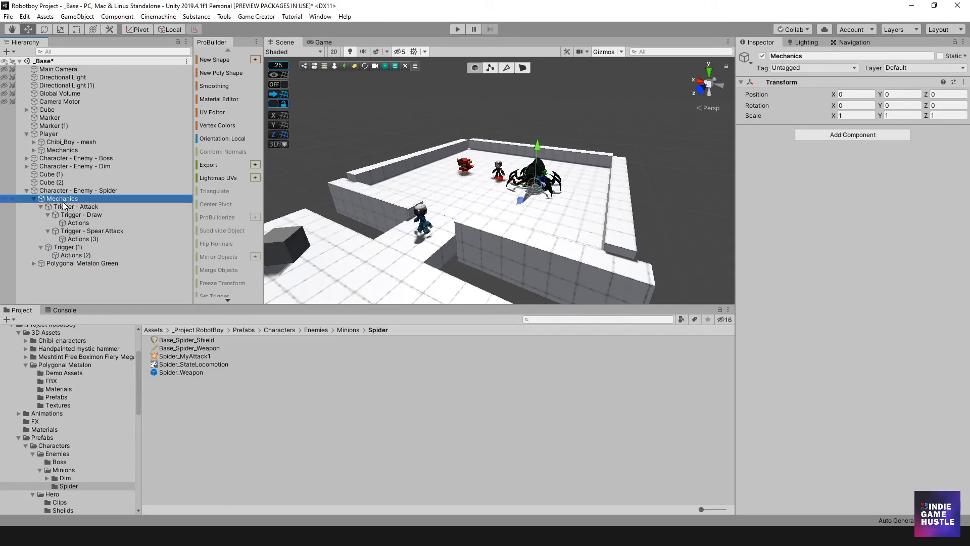
left_click(763, 56)
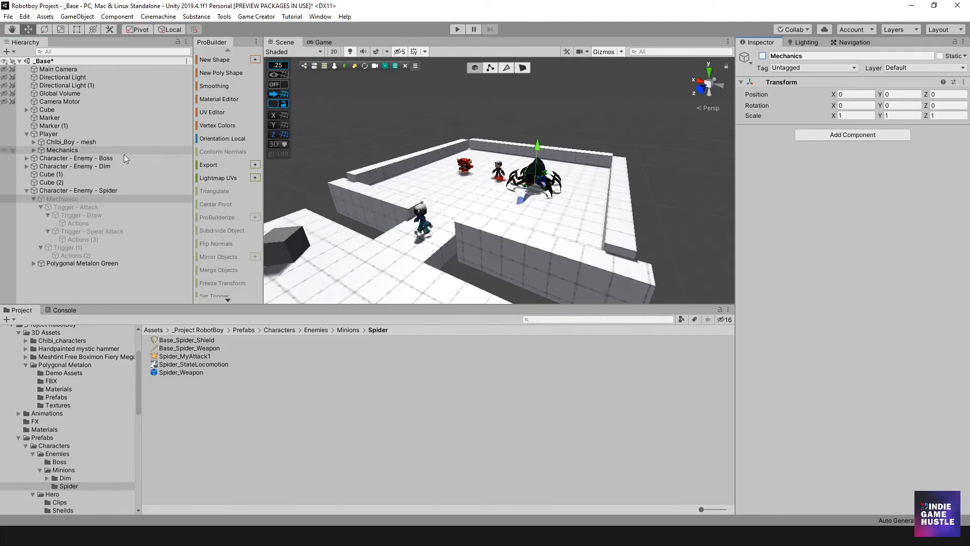
- Assign Spider_StateLocomotion as the default state in the Character Animator of Character - Enemy - Spider
left_click(79, 190)
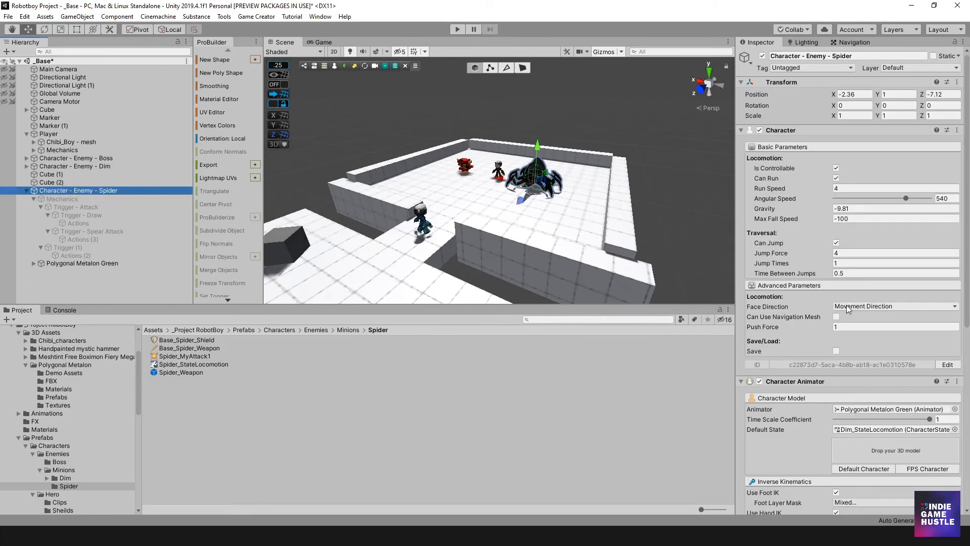
scroll(847, 306, "down", 3)
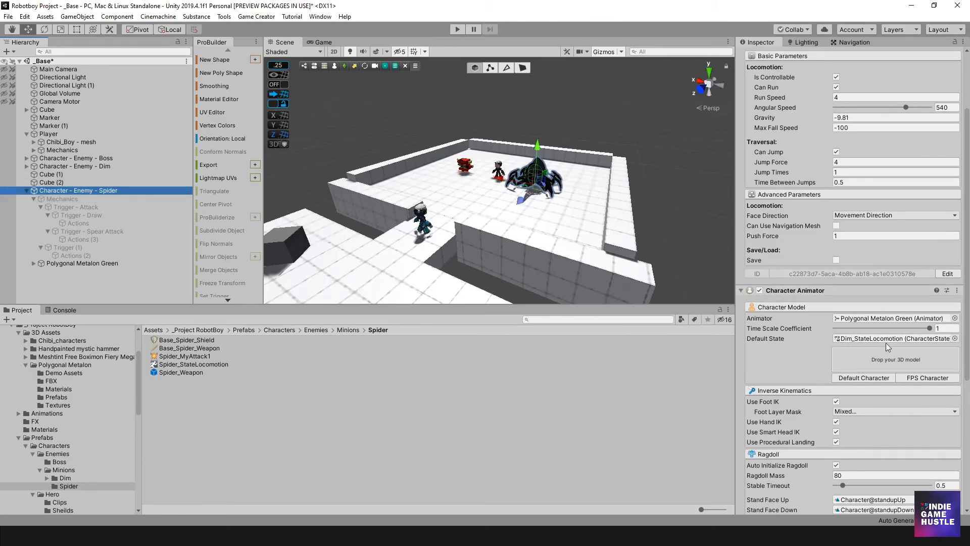
left_click_drag(174, 365, 829, 347)
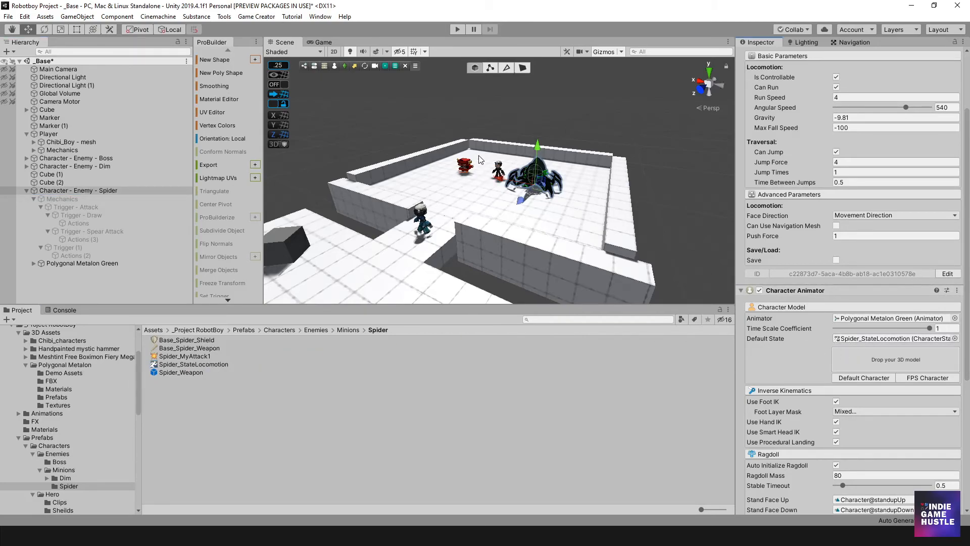
- Play-test the scene, running the player around the spider to examine its model and animation, and stop the game
left_click(459, 29)
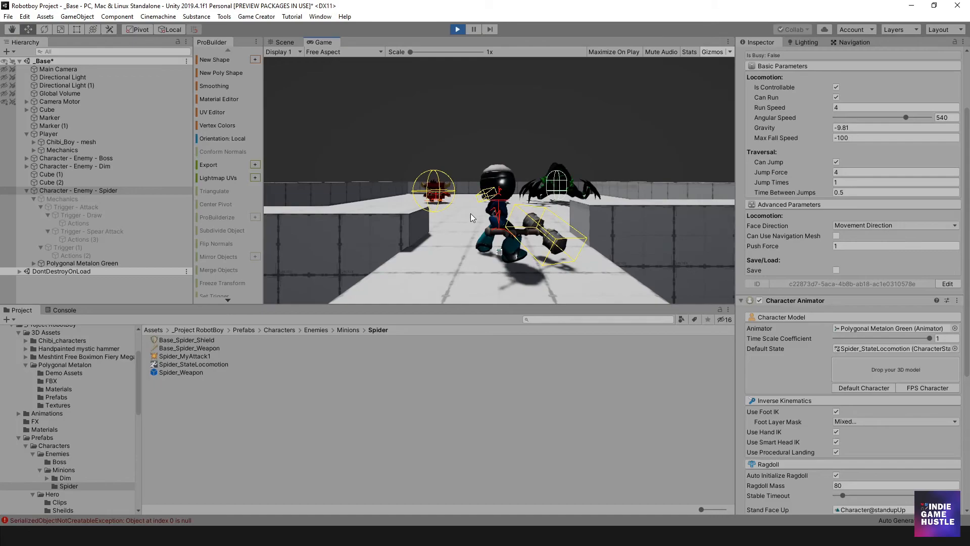
right_click_drag(633, 155, 584, 183)
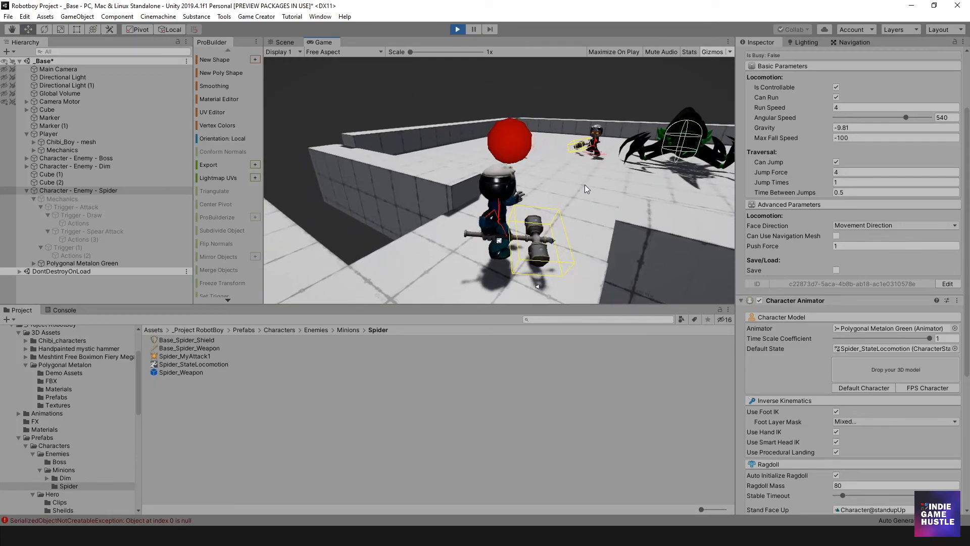
key("w")
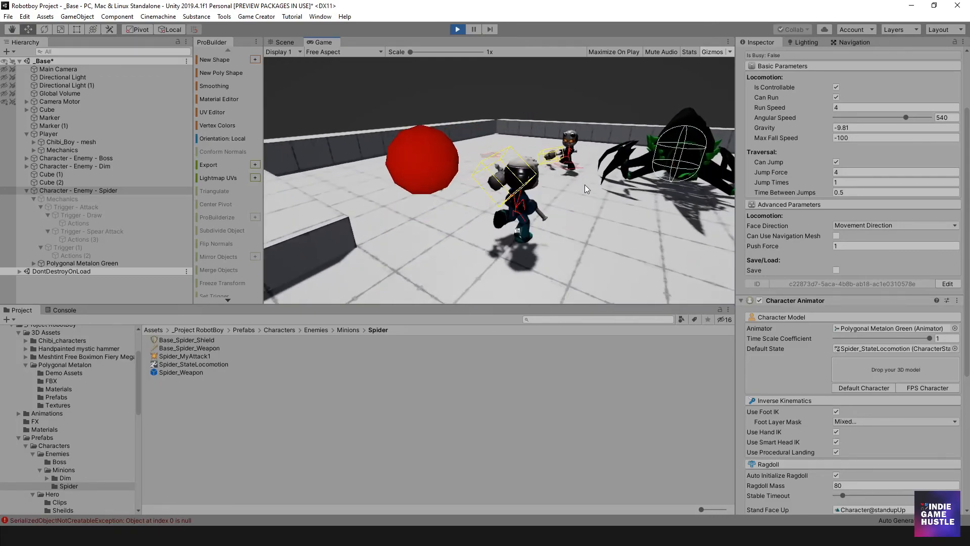
key("d")
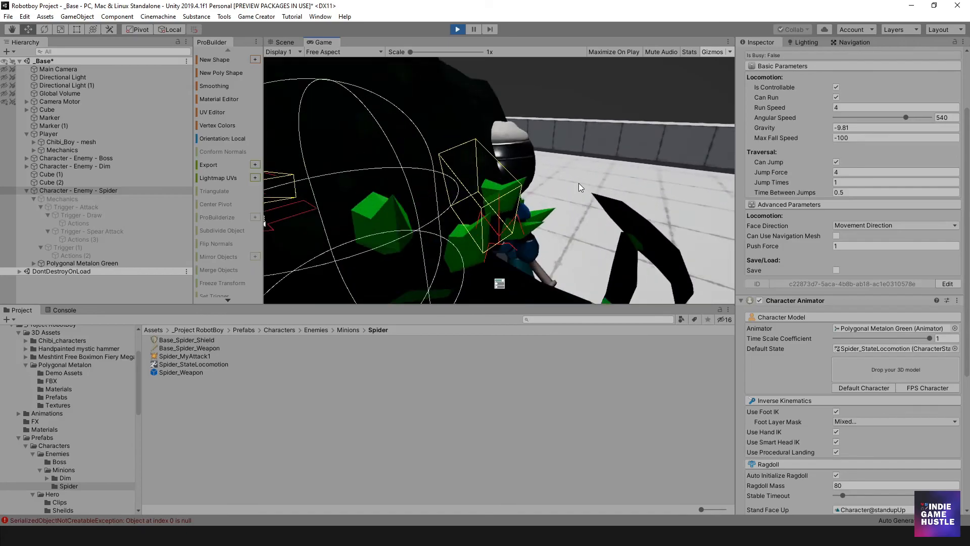
key("s")
key("a")
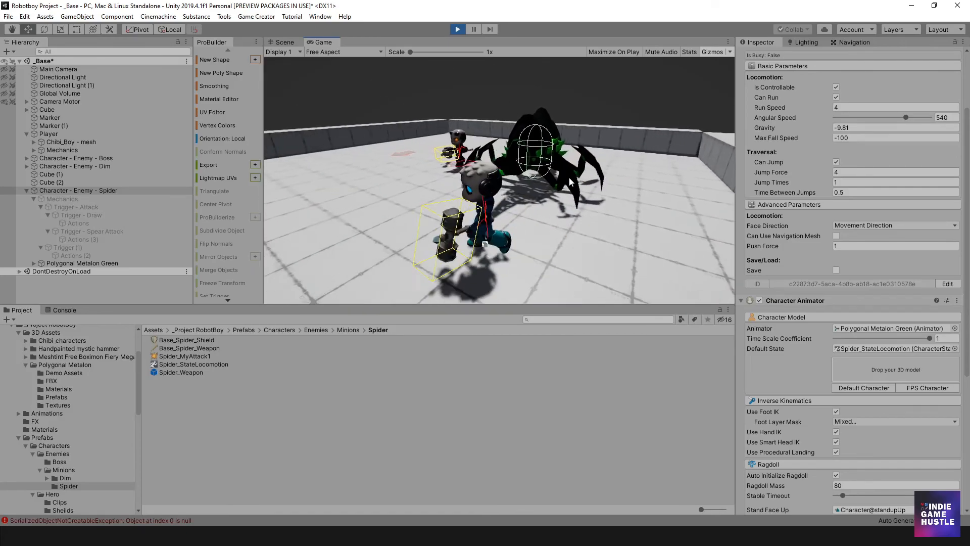
right_click_drag(572, 180, 494, 188)
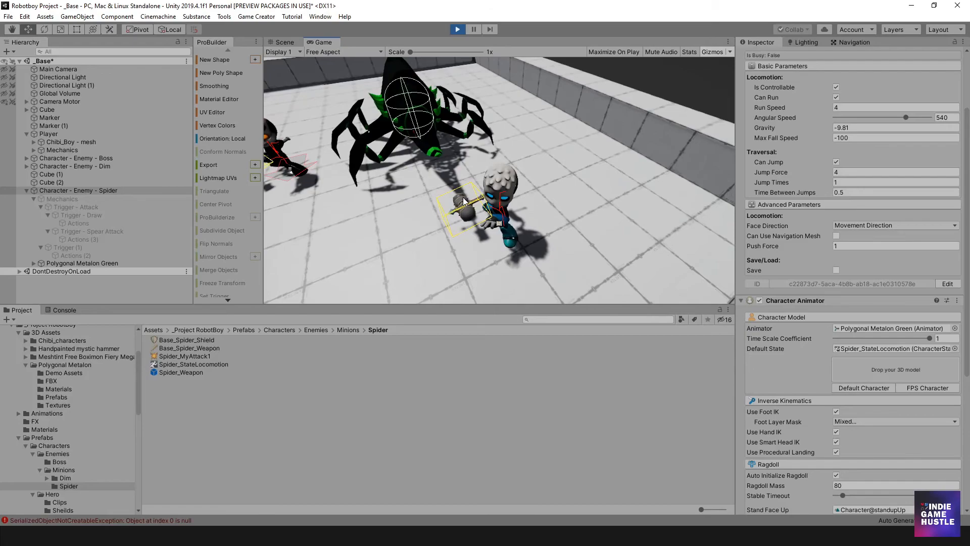
left_click(458, 29)
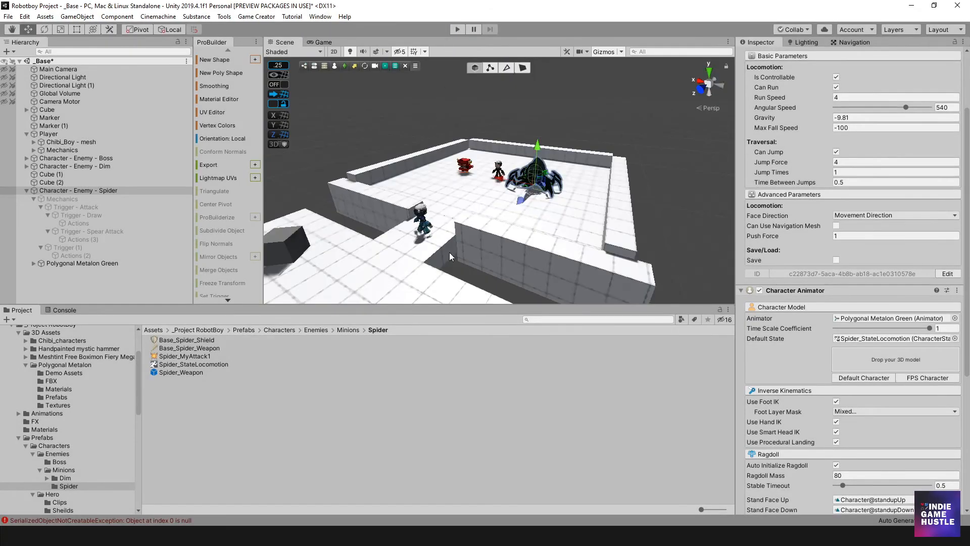
- Review the Character settings of Character - Enemy - Spider and the animation overrides of Spider_StateLocomotion
left_click(89, 200)
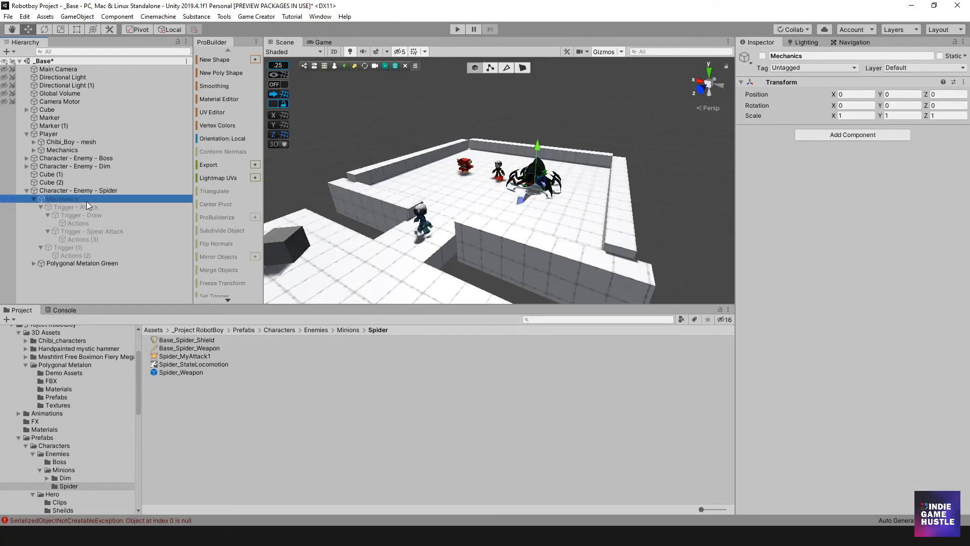
left_click(78, 191)
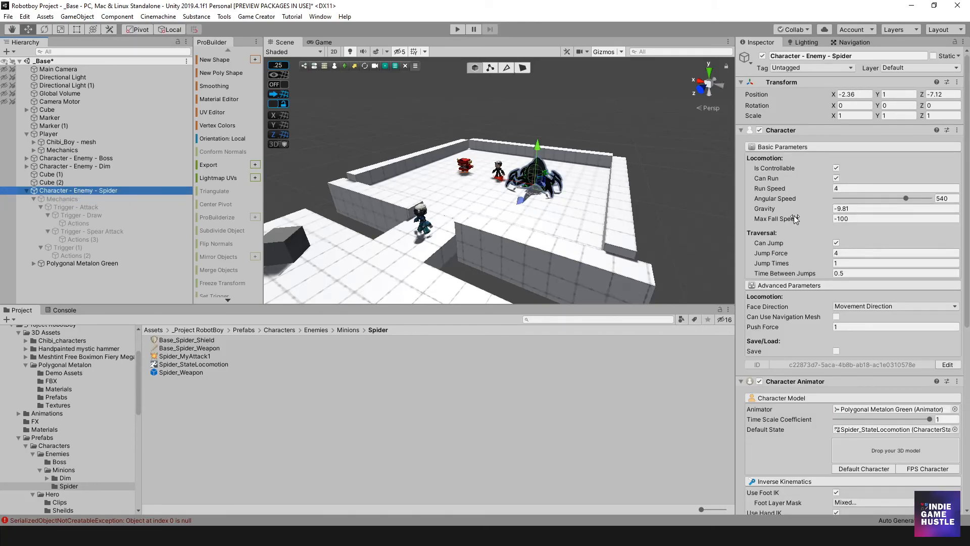
scroll(794, 217, "down", 5)
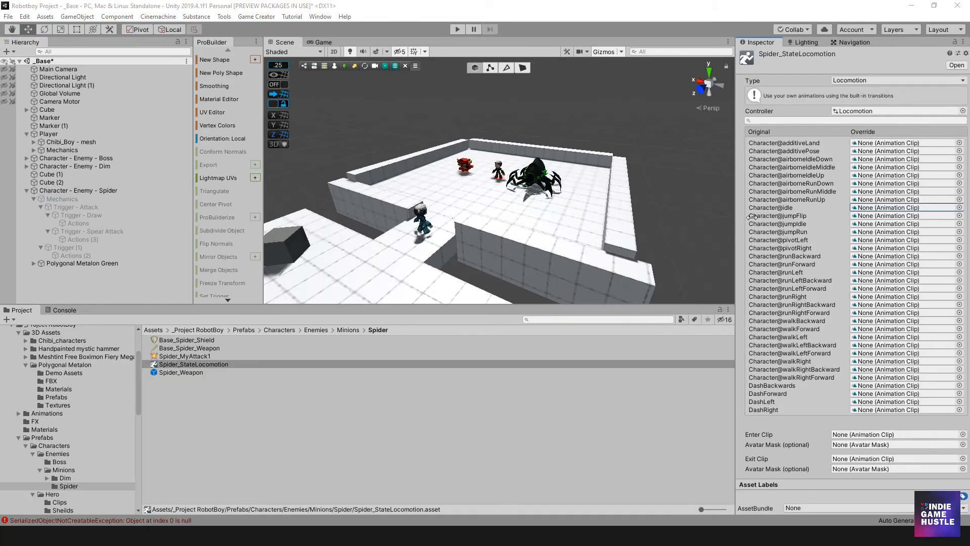
scroll(535, 192, "down", 1)
scroll(533, 194, "up", 2)
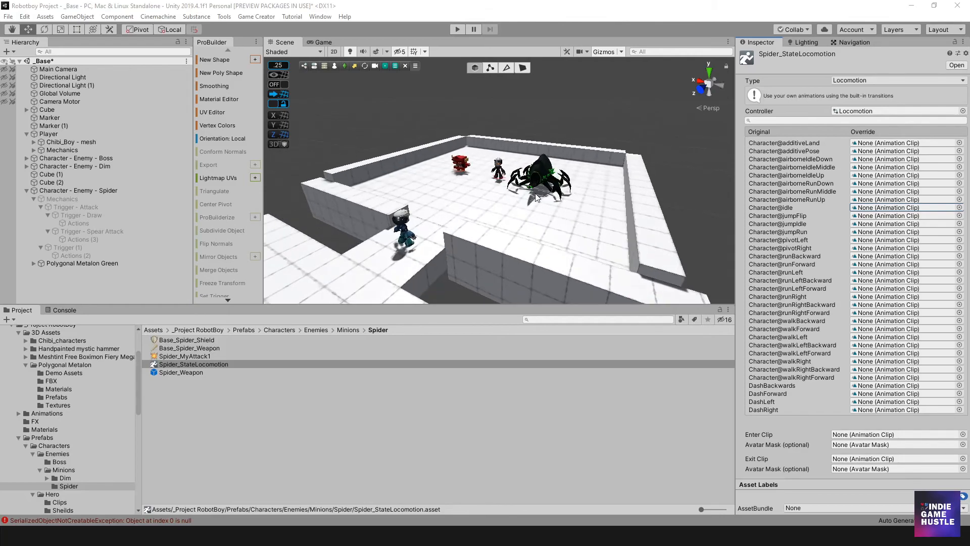
left_click(201, 373)
left_click(199, 364)
- Clear the console's messages and return to the Spider folder's assets
left_click(70, 311)
left_click(9, 320)
left_click(22, 310)
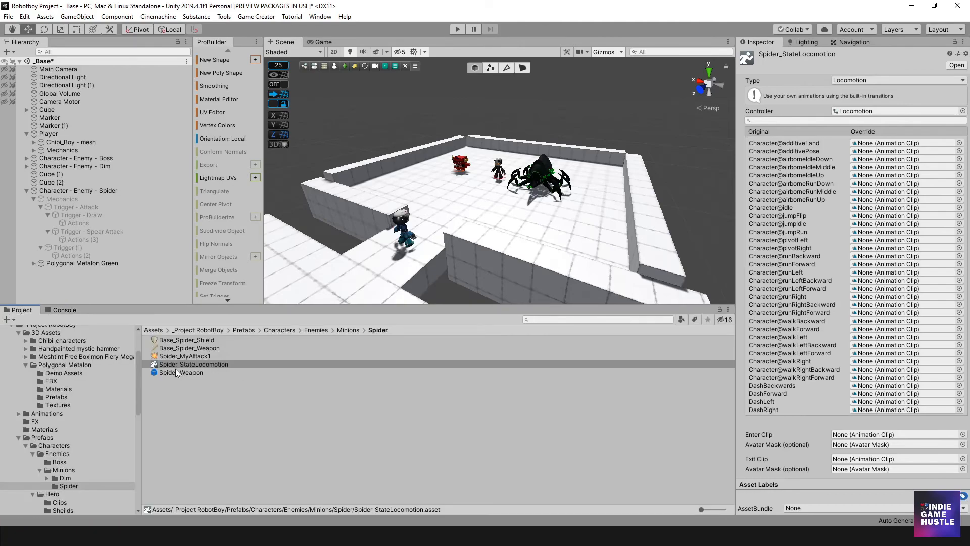
- Set the Character@idle override of Spider_StateLocomotion to the Spider_Idle clip
left_click(959, 207)
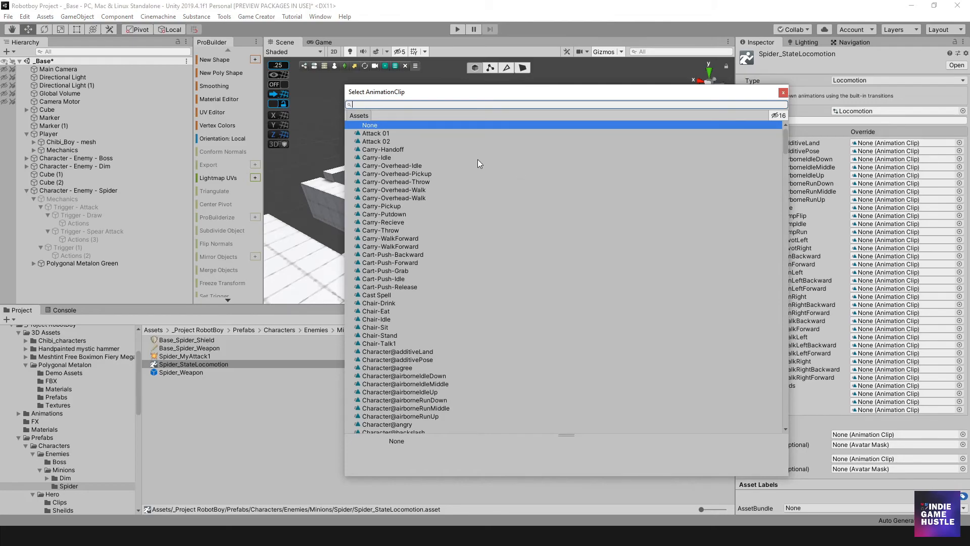
type("Spi")
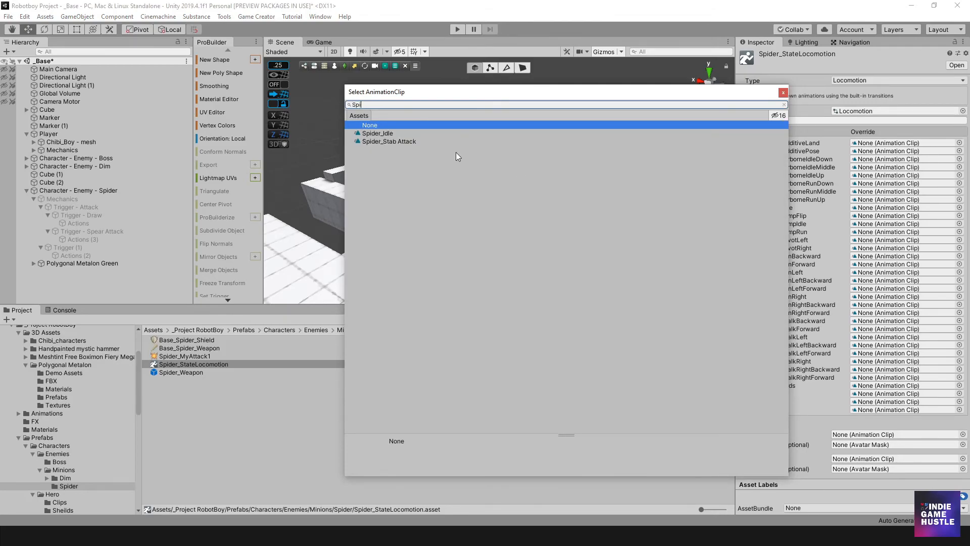
double_click(379, 134)
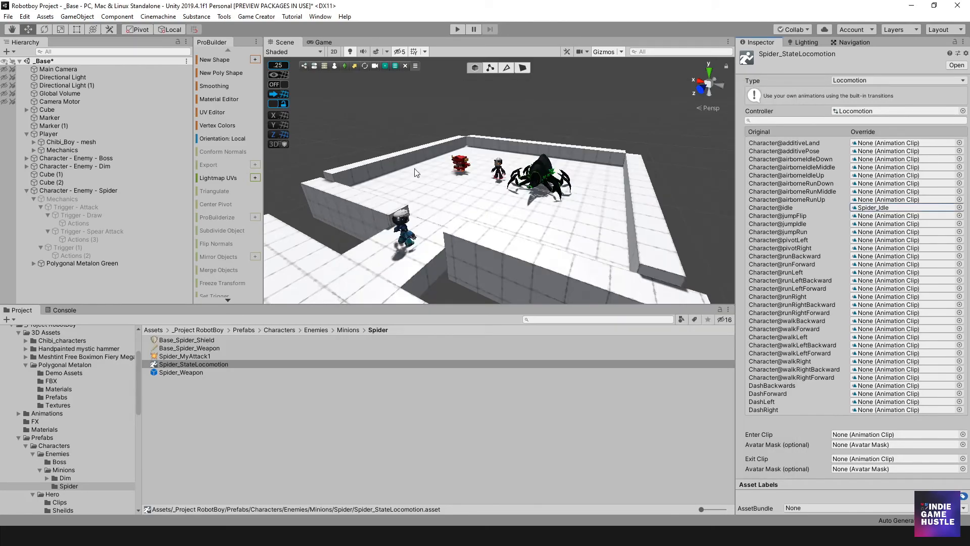
- Play-test the scene, running the player up to the enemies and attacking them to examine the spider's idle animation, and stop the game
left_click(457, 29)
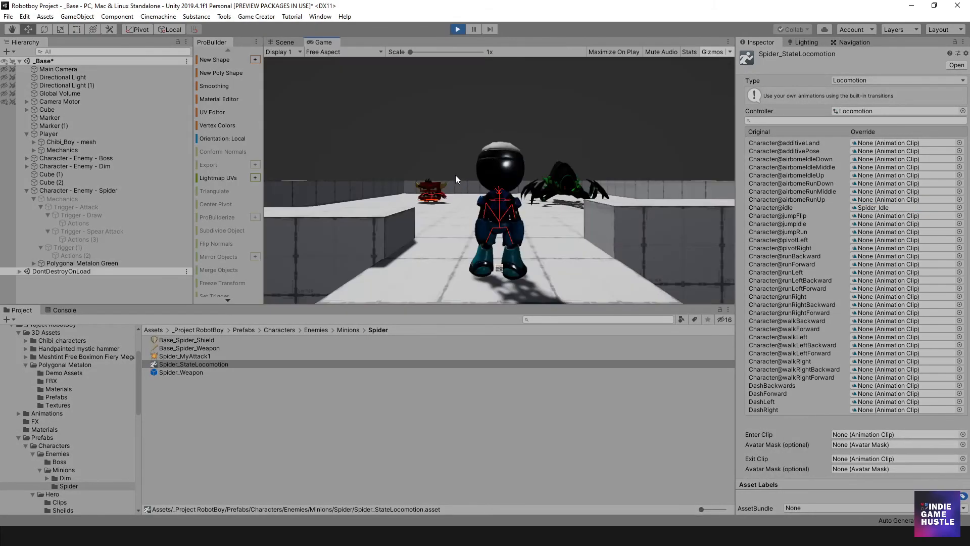
key("w")
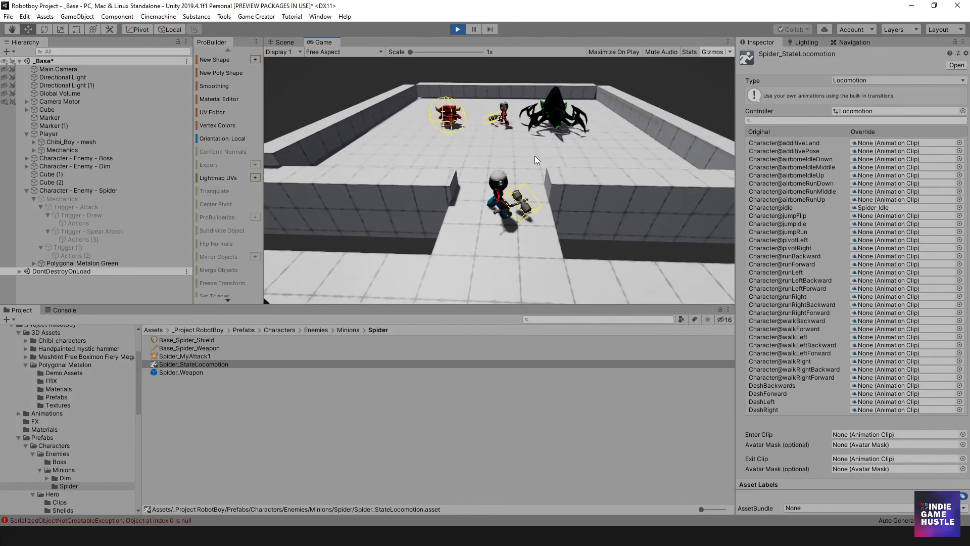
key("d")
key("s")
key("a")
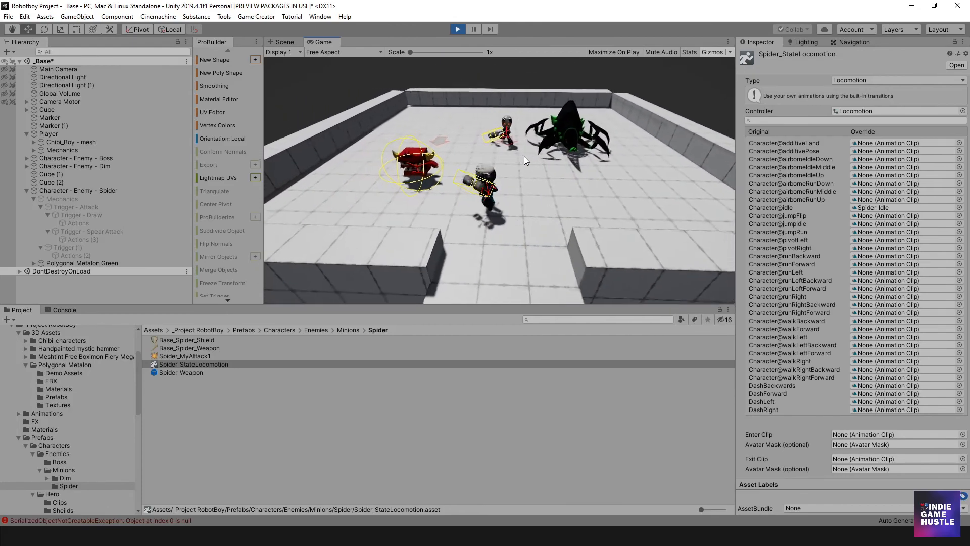
key("w")
left_click(508, 157)
left_click(511, 157)
left_click(512, 157)
left_click(515, 161)
left_click(515, 157)
left_click(506, 165)
left_click(490, 175)
key("s")
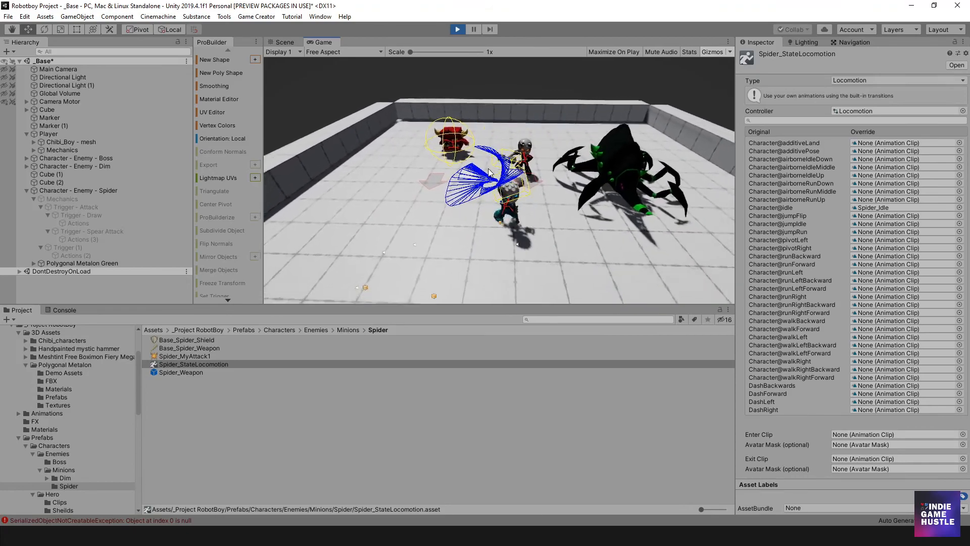
key("w")
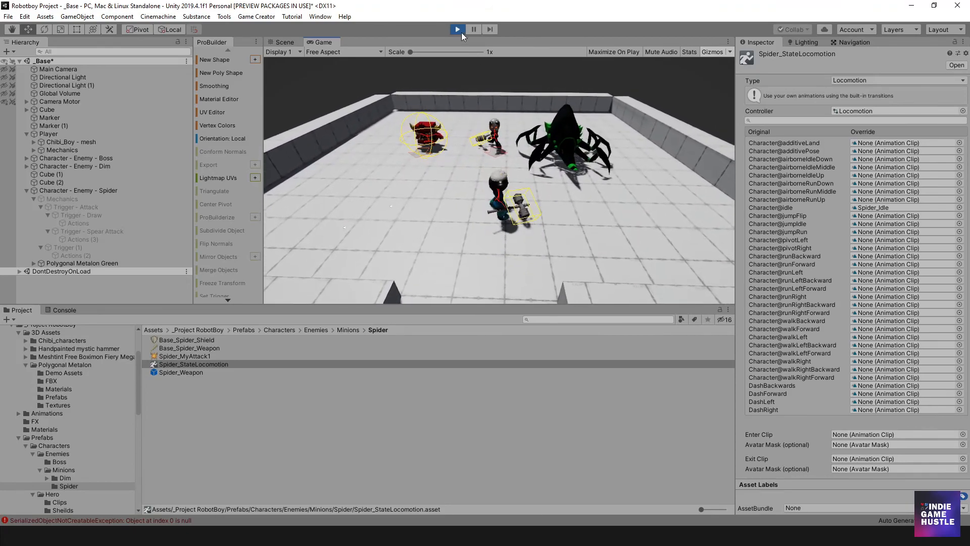
left_click(457, 30)
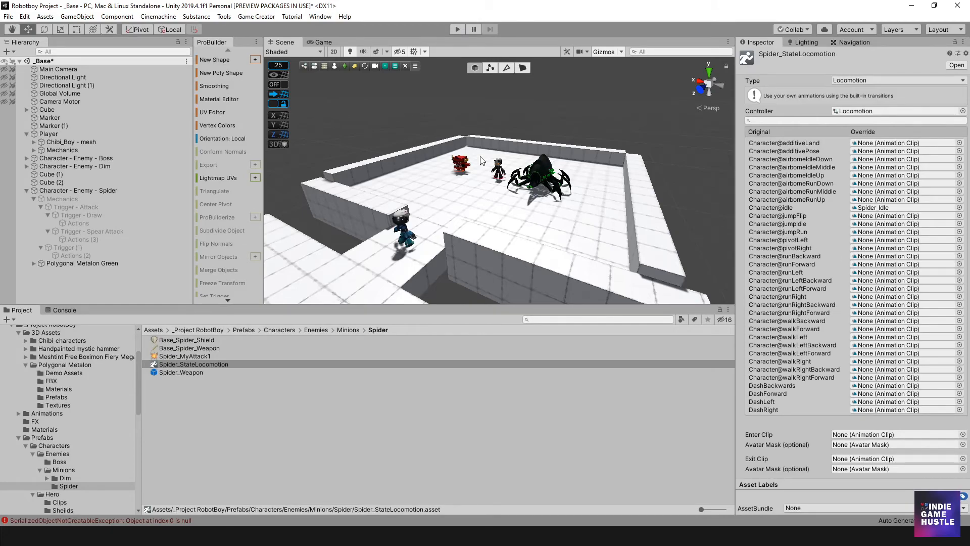
- Reactivate the Mechanics object of Character - Enemy - Spider
scroll(535, 187, "up", 2)
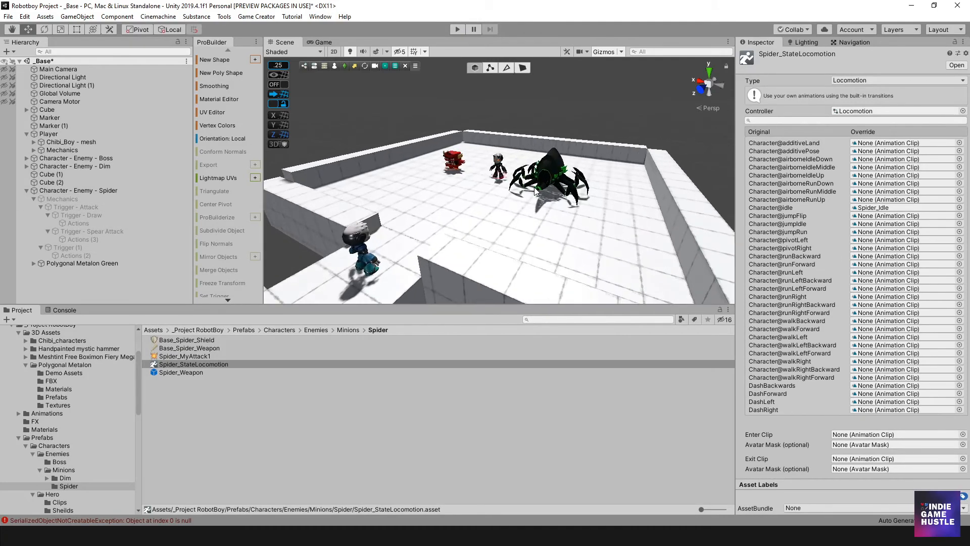
left_click_drag(535, 187, 498, 196, "alt")
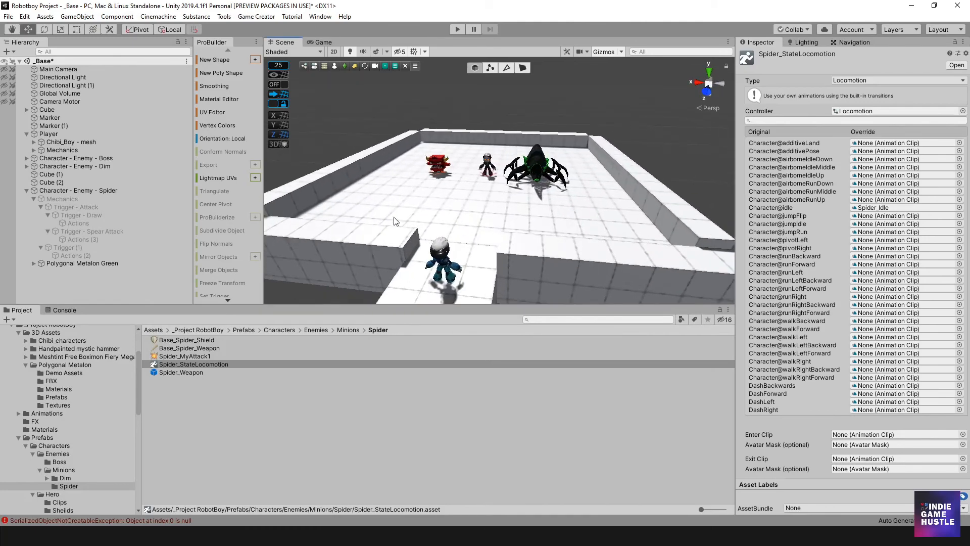
left_click(57, 201)
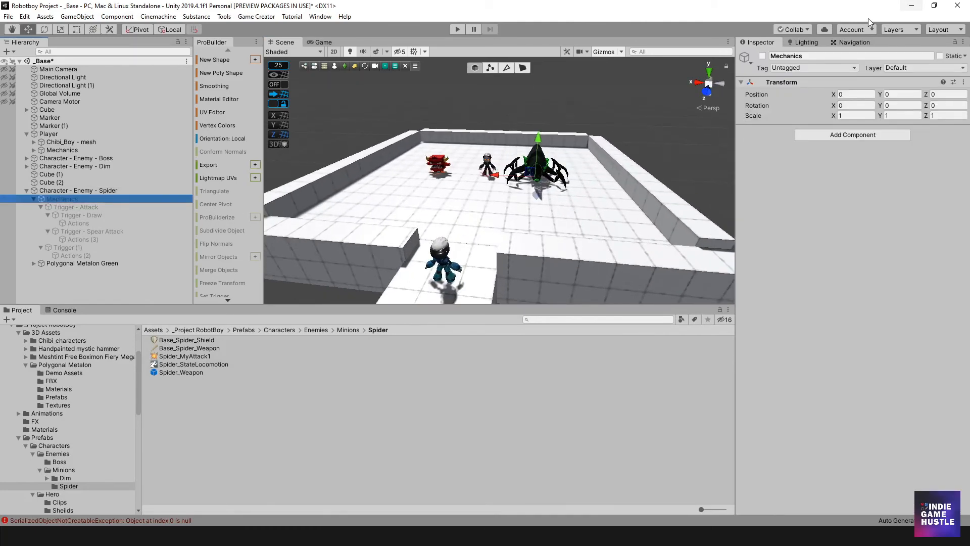
left_click(763, 56)
- Review the Spider's draw, spear attack and movement trigger actions, and play-test how it behaves with its mechanics active
left_click(84, 207)
left_click(81, 215)
left_click(78, 223)
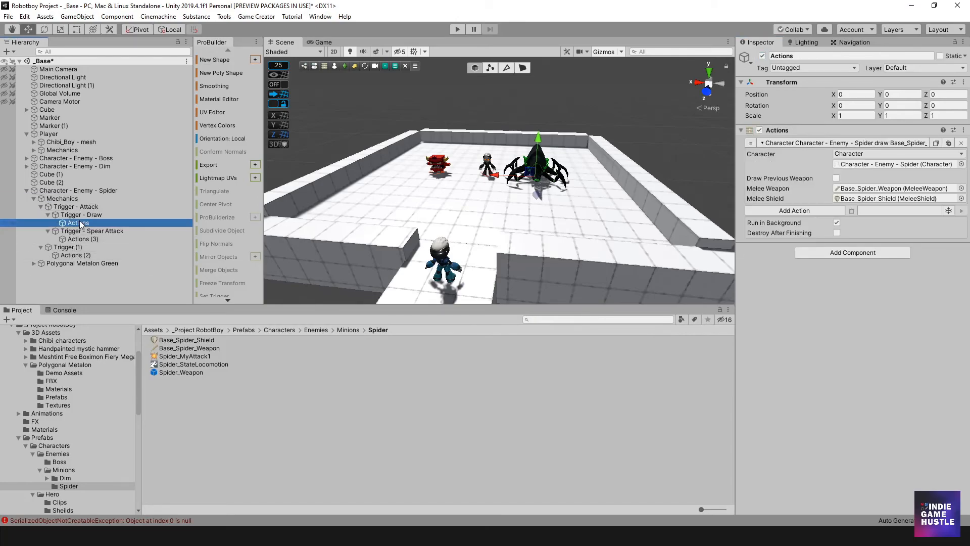
left_click(82, 231)
left_click(79, 239)
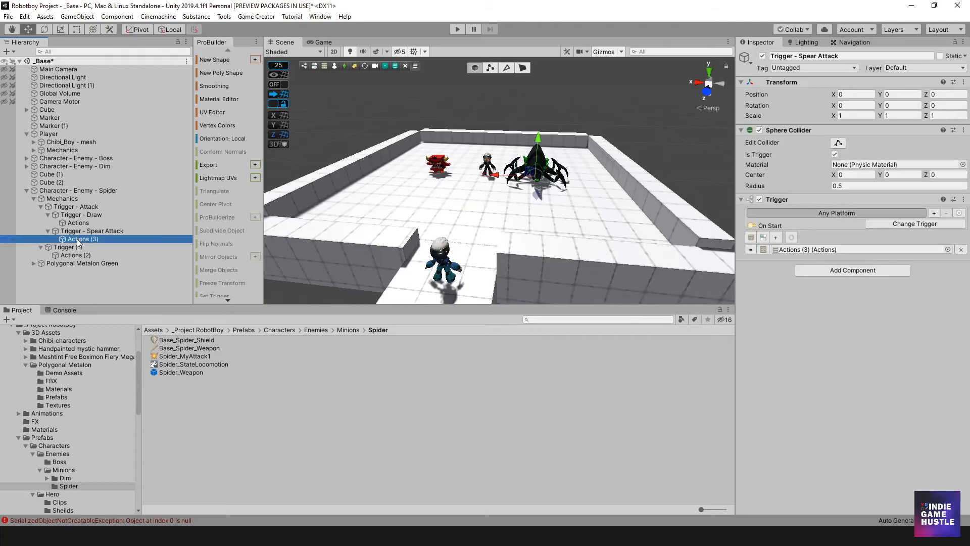
left_click(75, 255)
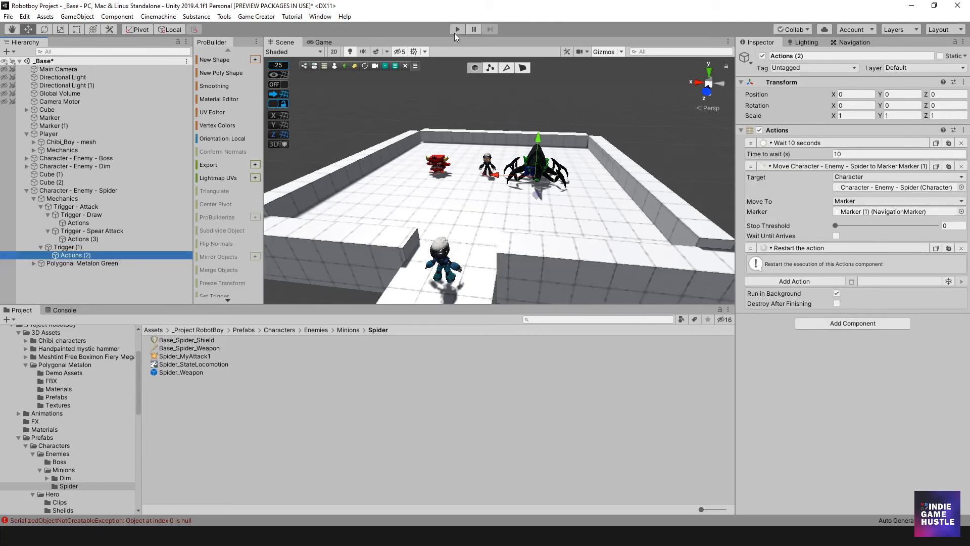
left_click(457, 30)
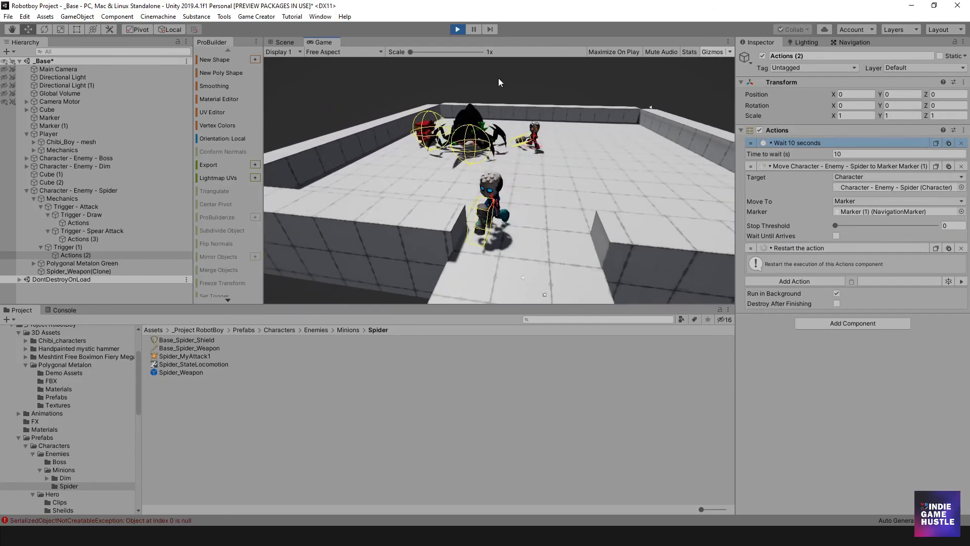
left_click(458, 30)
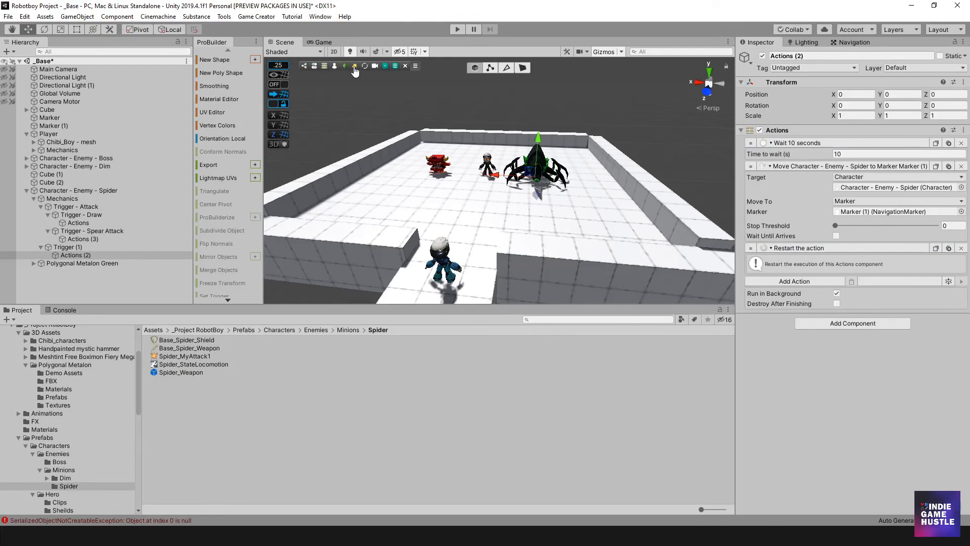
- Add a new navigation marker at the spider's position and move it to the scene's root level below Marker (1)
left_click(355, 67)
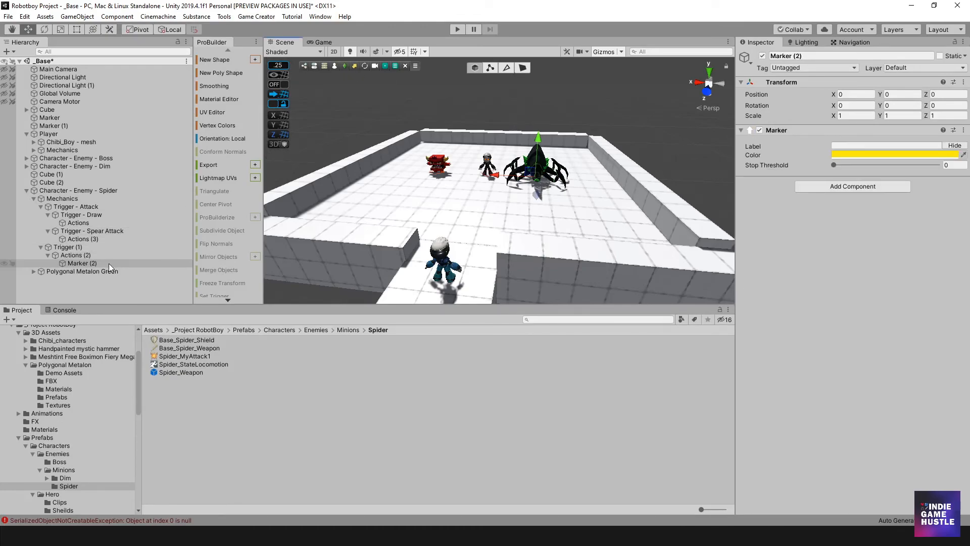
left_click_drag(92, 262, 85, 132)
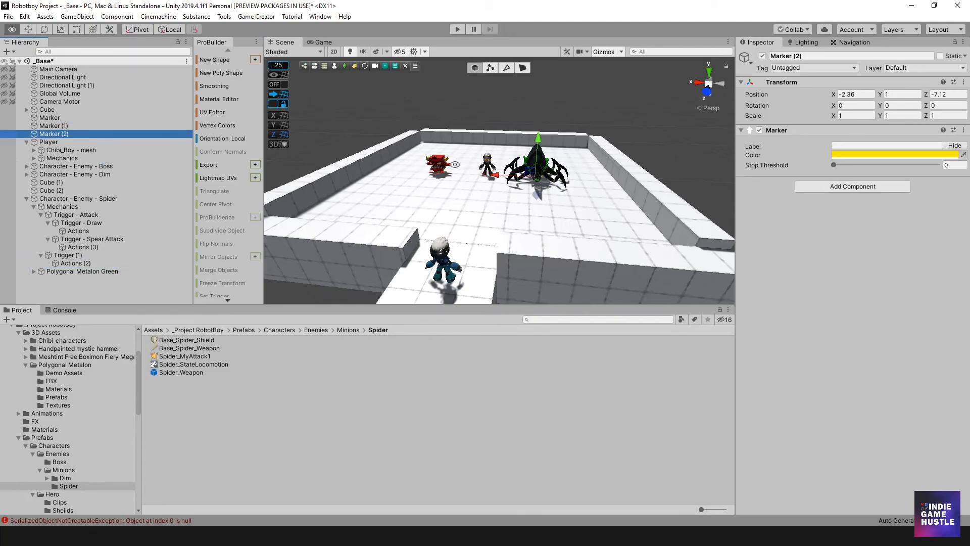
scroll(451, 174, "up", 3)
scroll(452, 175, "up", 7)
left_click_drag(606, 183, 572, 170, "alt")
key("f")
- Change the colour of Marker (2) to orange-red
left_click(902, 156)
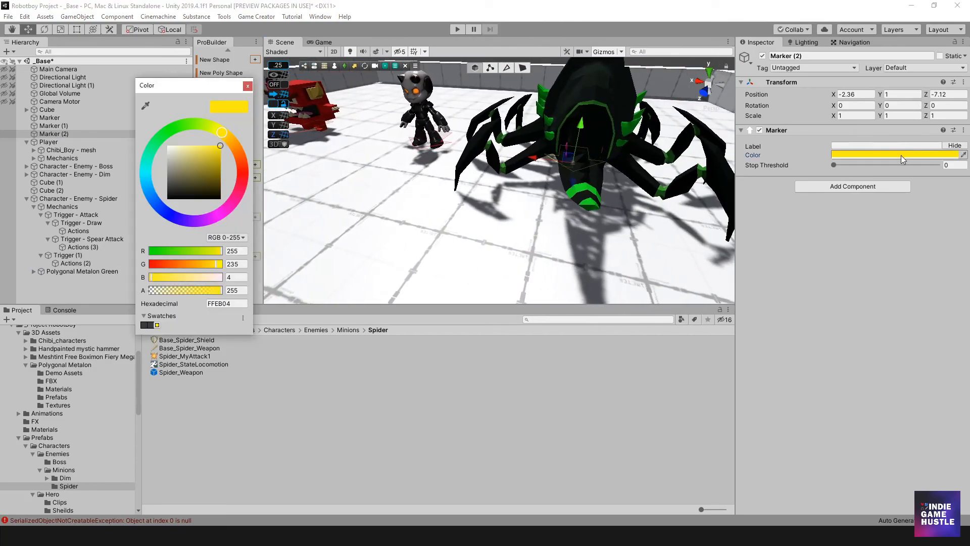
left_click(243, 165)
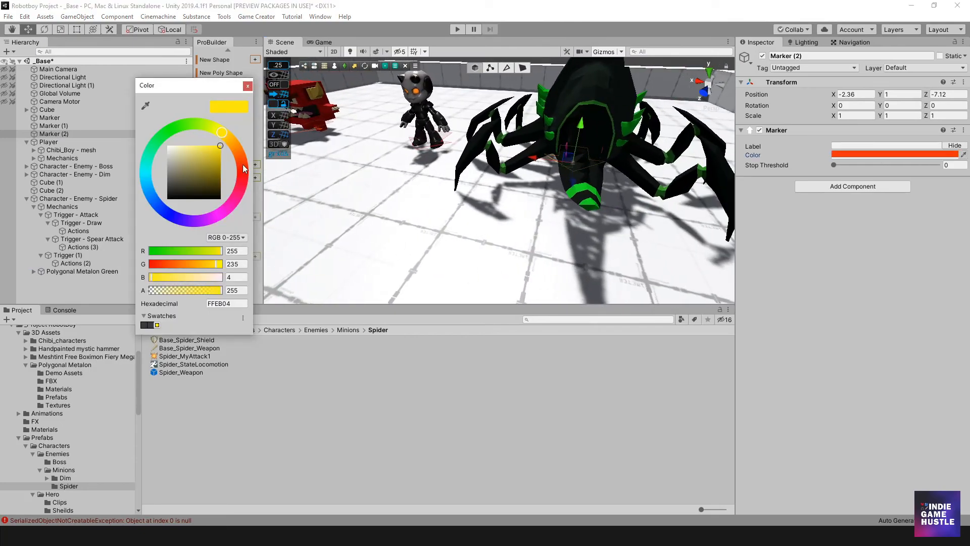
left_click(248, 86)
scroll(344, 152, "down", 5)
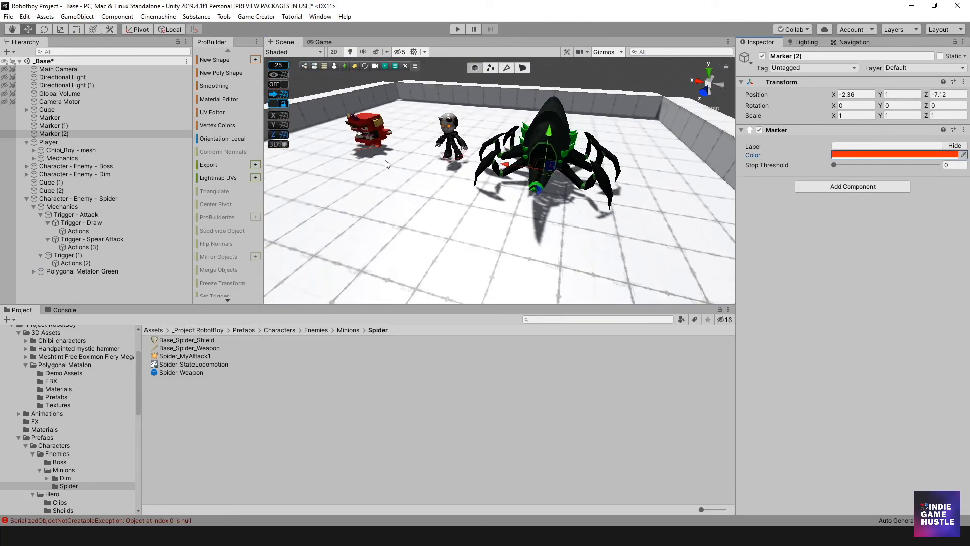
- Assign Marker (2) as the destination of the move action in the Spider's Actions (2)
left_click(66, 263)
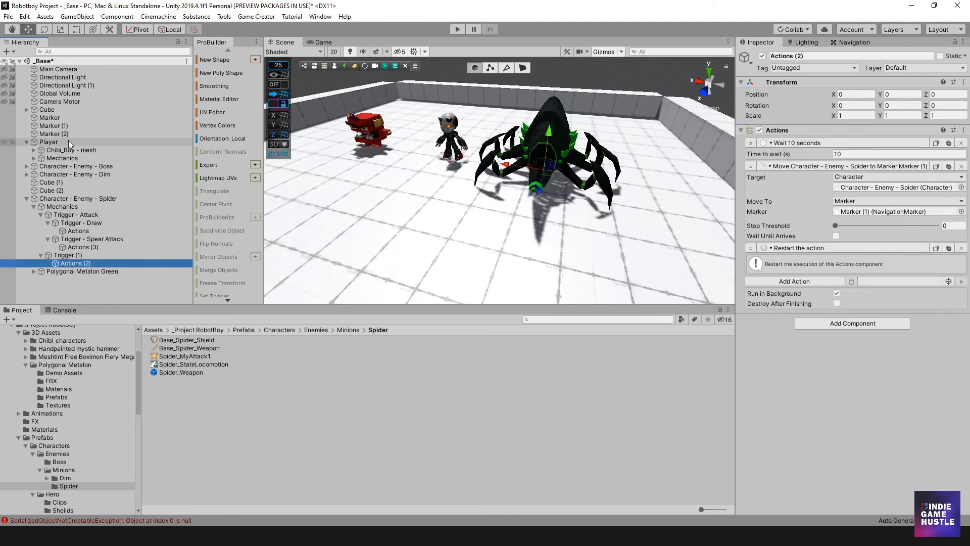
left_click_drag(66, 134, 883, 212)
scroll(607, 146, "down", 3)
mouse_move(652, 146)
left_mouse_down("alt")
mouse_move(241, 93)
mouse_move(470, 202)
mouse_move(538, 189)
mouse_move(659, 204)
mouse_move(596, 187)
mouse_move(520, 213)
left_mouse_up("alt")
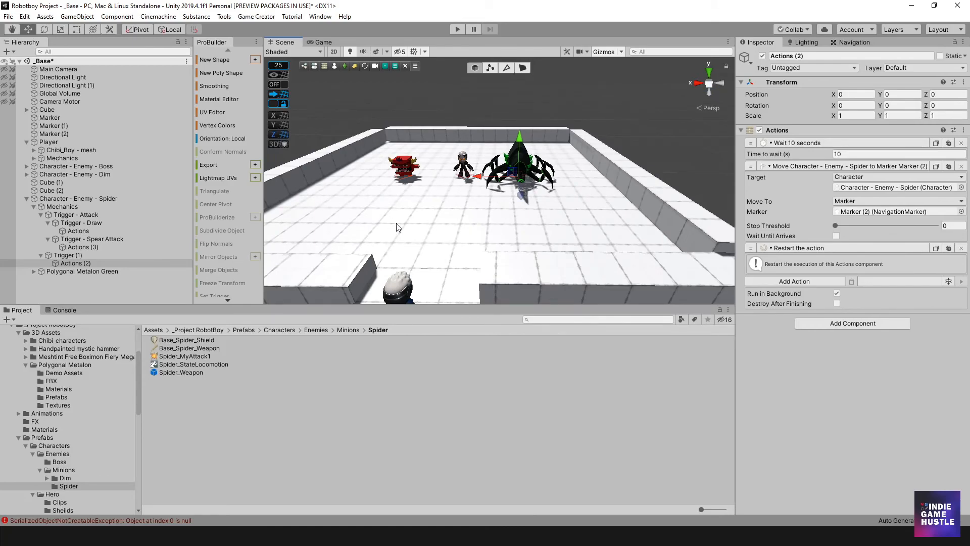
- Clear the accumulated errors from the console and go back to the project assets
left_click(62, 310)
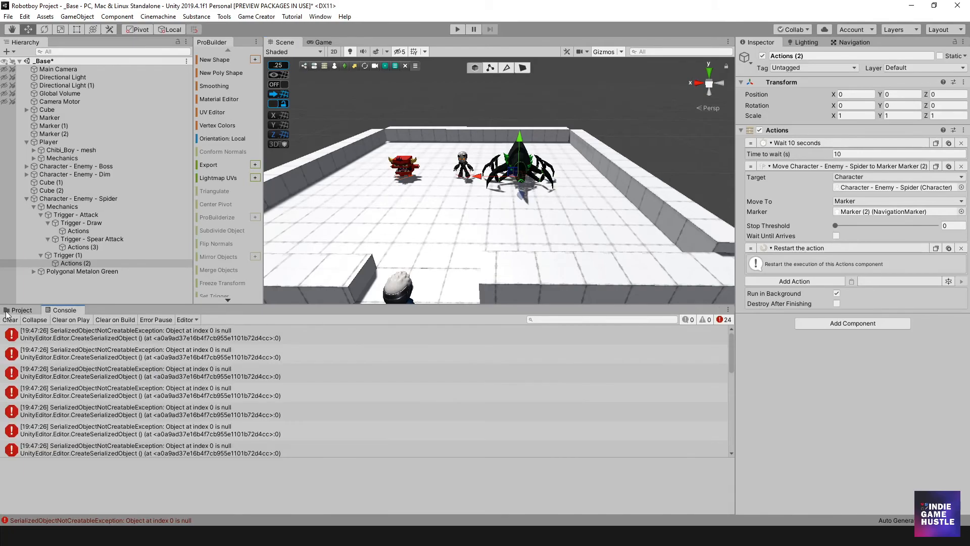
left_click(9, 320)
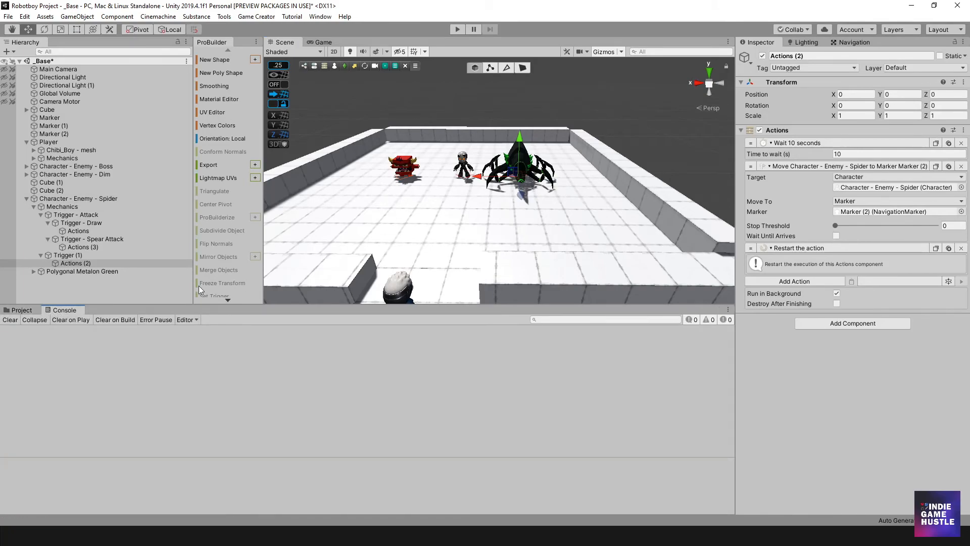
left_click(19, 311)
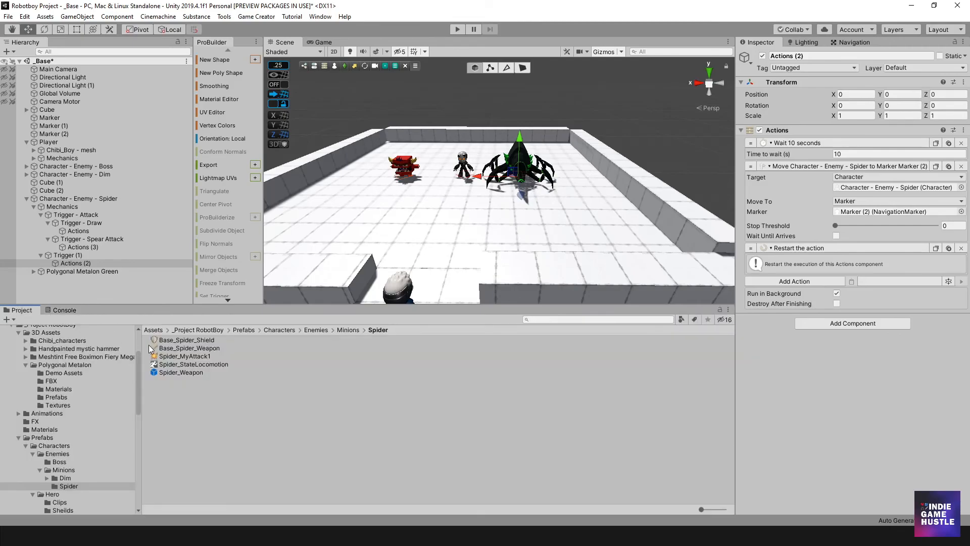
- Review the combo and hit reaction settings of Base_Spider_Weapon and locate its HitReaction1 melee clip in the project
left_click(182, 362)
left_click(191, 349)
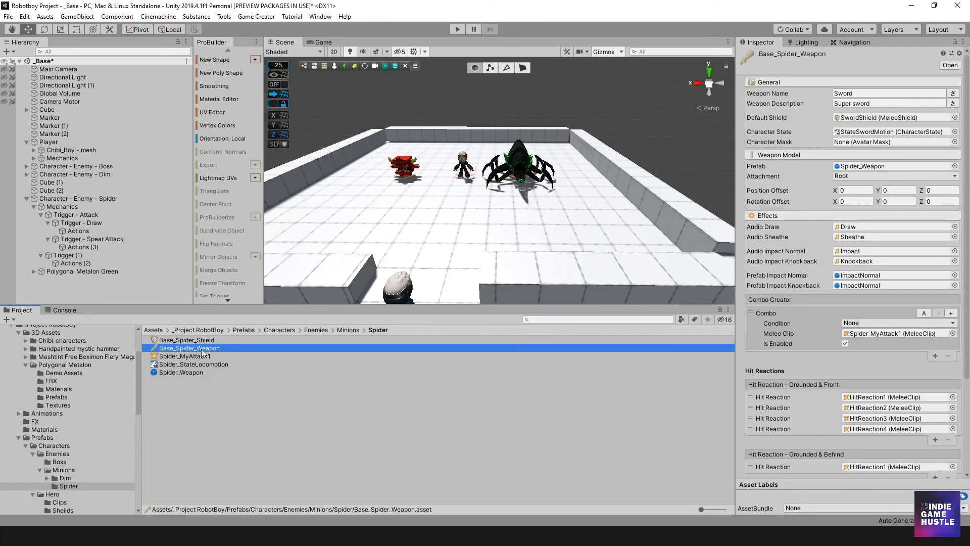
scroll(871, 305, "down", 4)
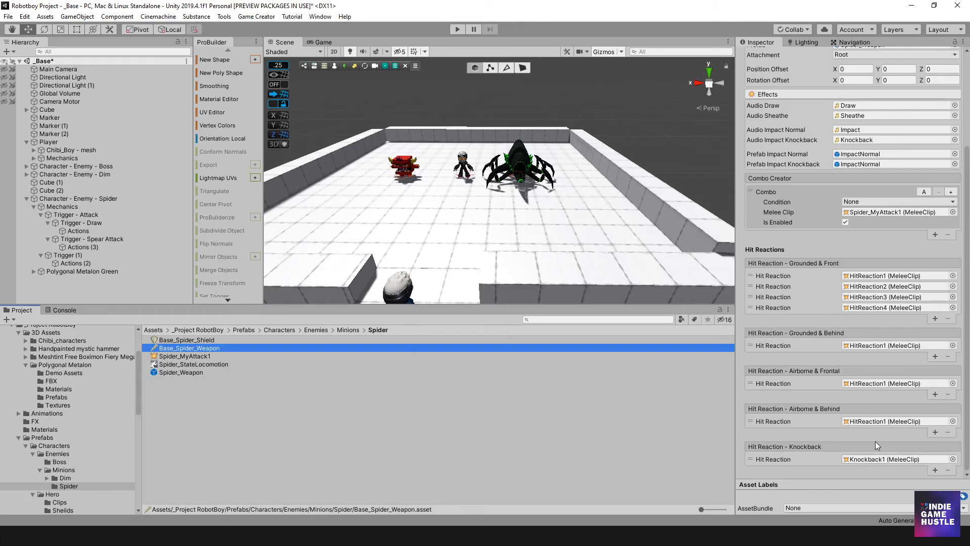
scroll(880, 320, "up", 3)
scroll(872, 324, "down", 3)
left_click(869, 279)
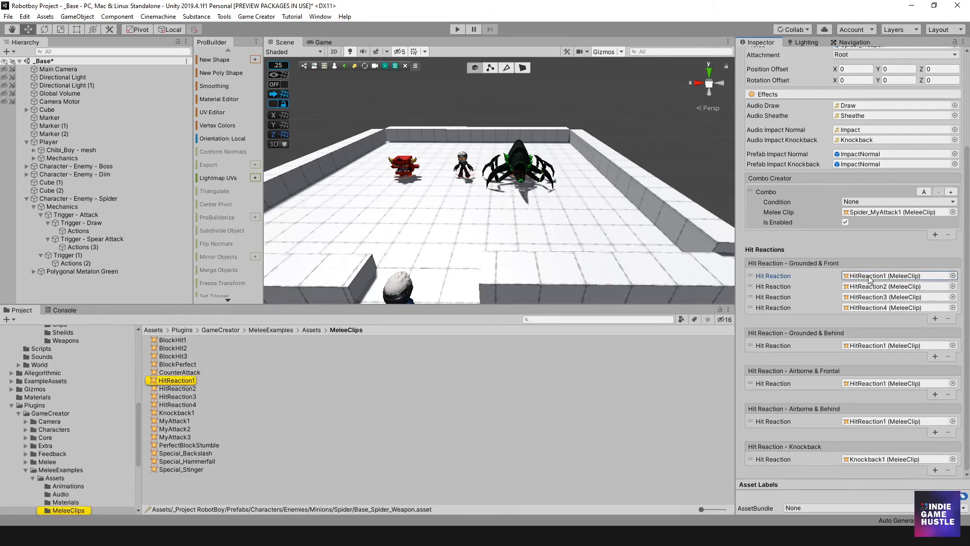
- Duplicate the HitReaction1 melee clip and rename the copy Spider_HitReaction1
left_click(170, 383)
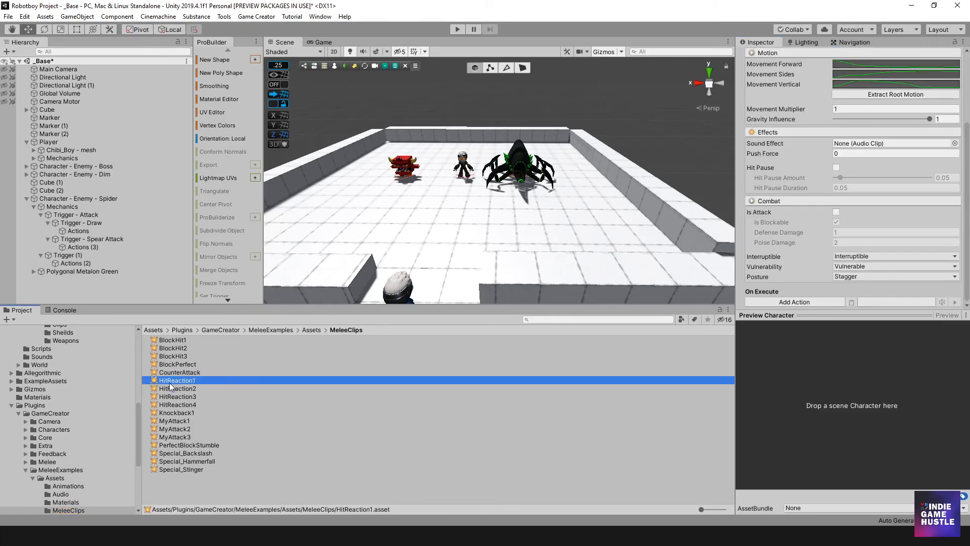
key("ctrl+d")
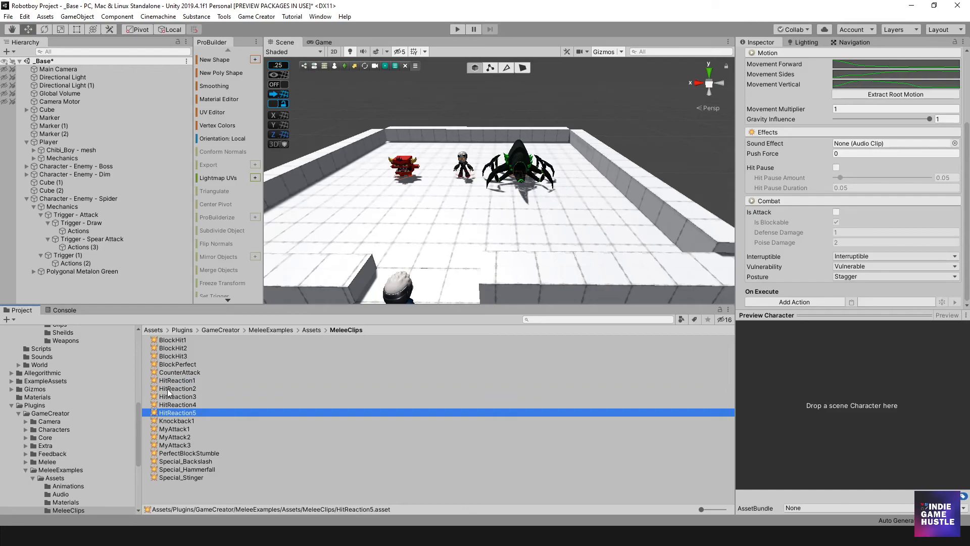
left_click(166, 413)
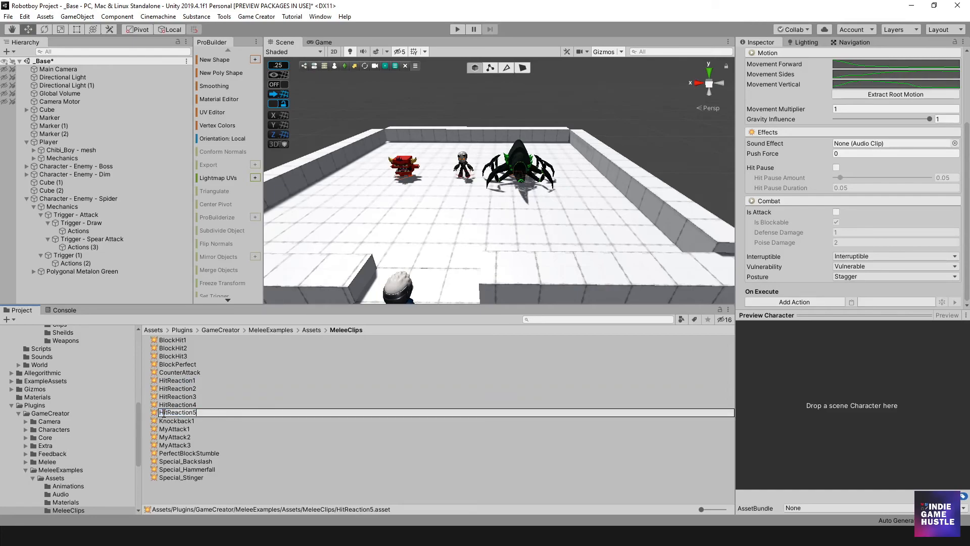
type("Spider_")
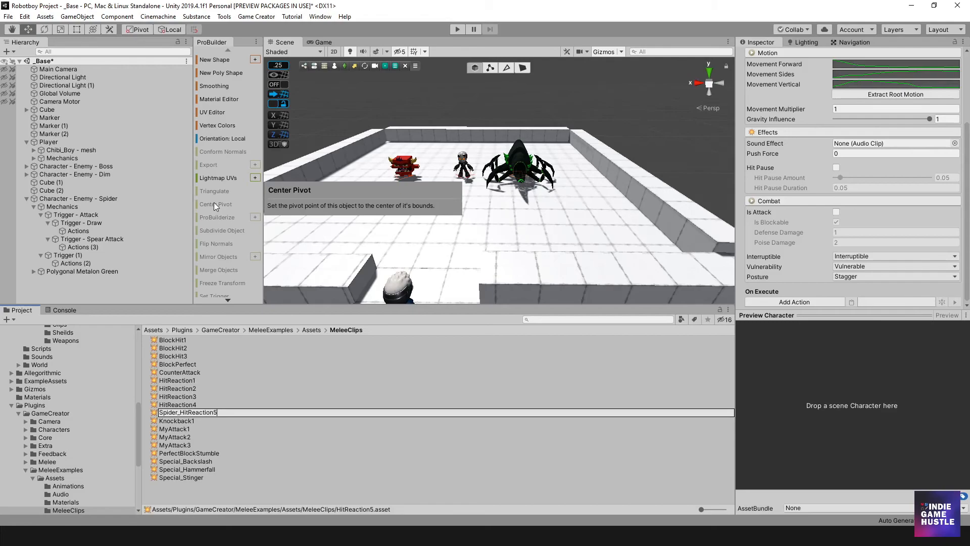
key("Return")
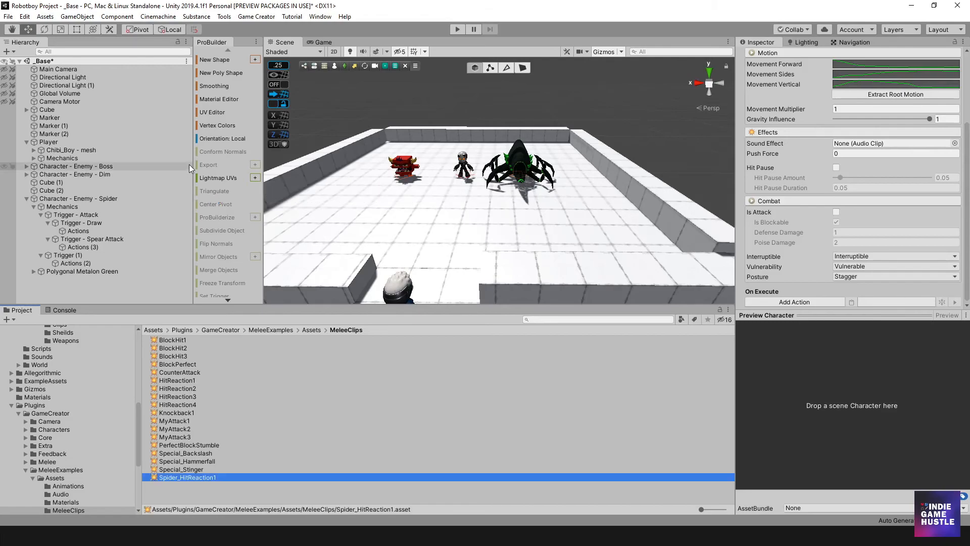
- Move Spider_HitReaction1 into the Minions/Spider prefab folder and check its settings and those of Spider_MyAttack1 there
scroll(47, 408, "up", 5)
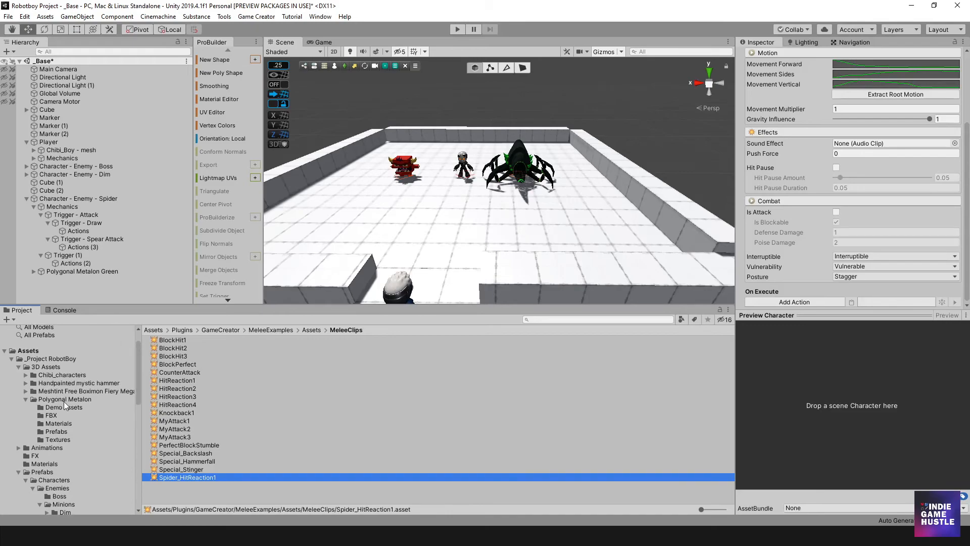
left_click_drag(179, 477, 73, 462)
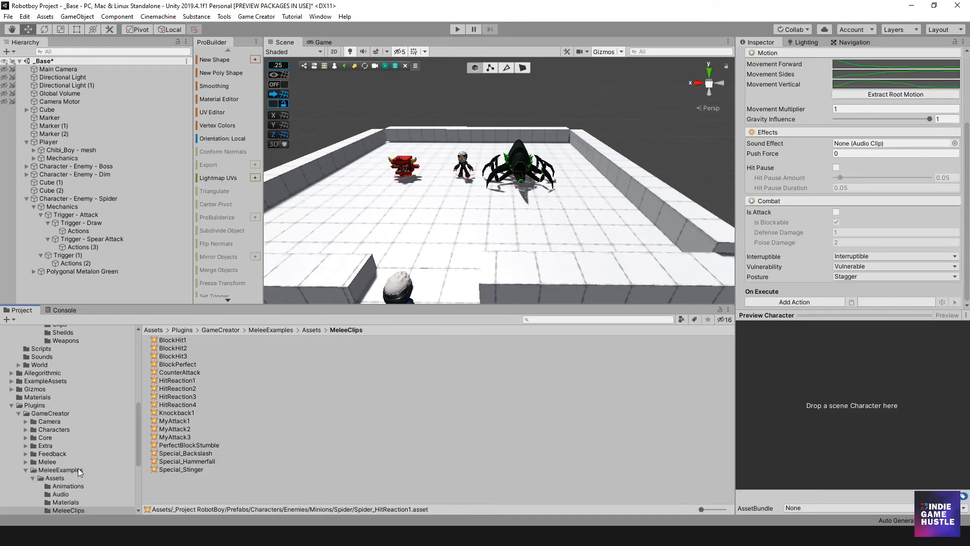
left_click(69, 490)
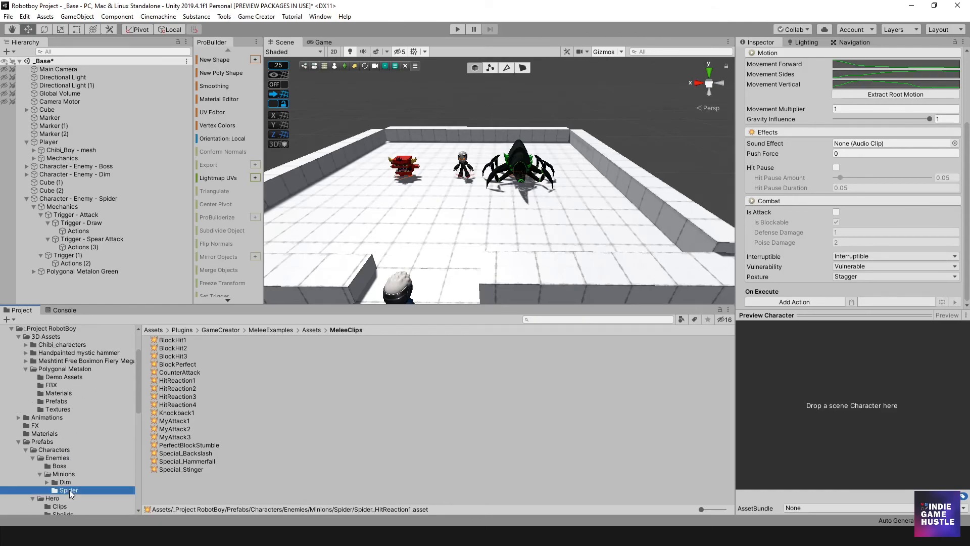
left_click(196, 355)
left_click(196, 379)
left_click(195, 355)
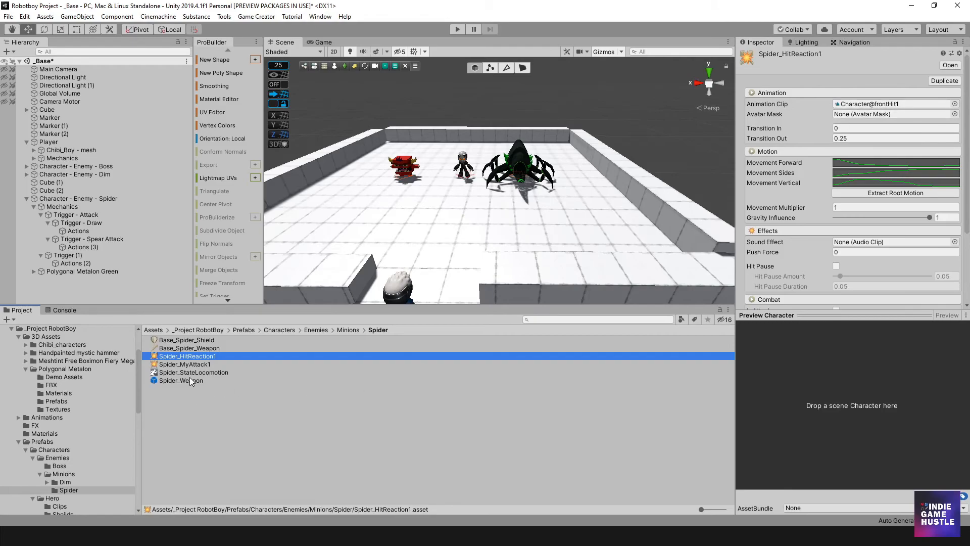
left_click(185, 364)
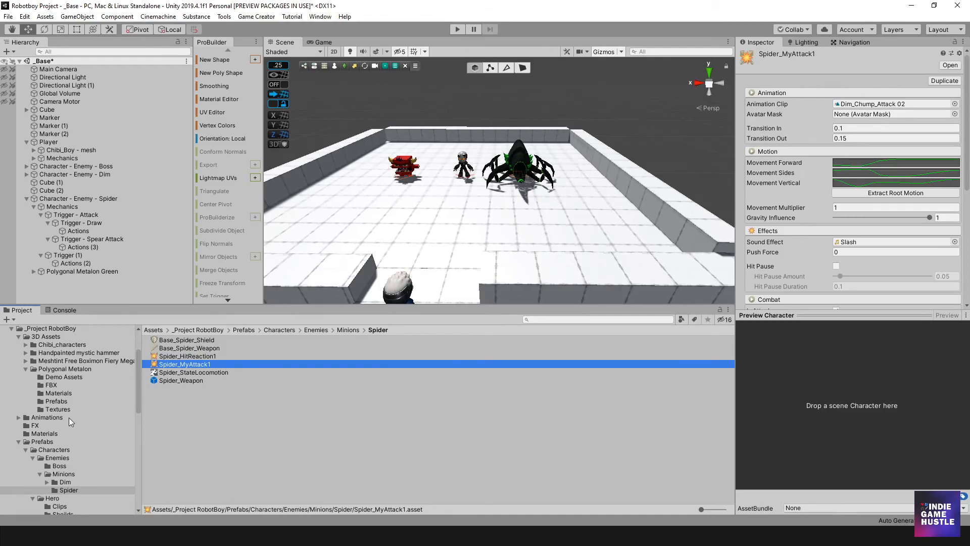
- Find the Take Damage animation in the Polygonal Metalon FBX folder and preview it
left_click(45, 418)
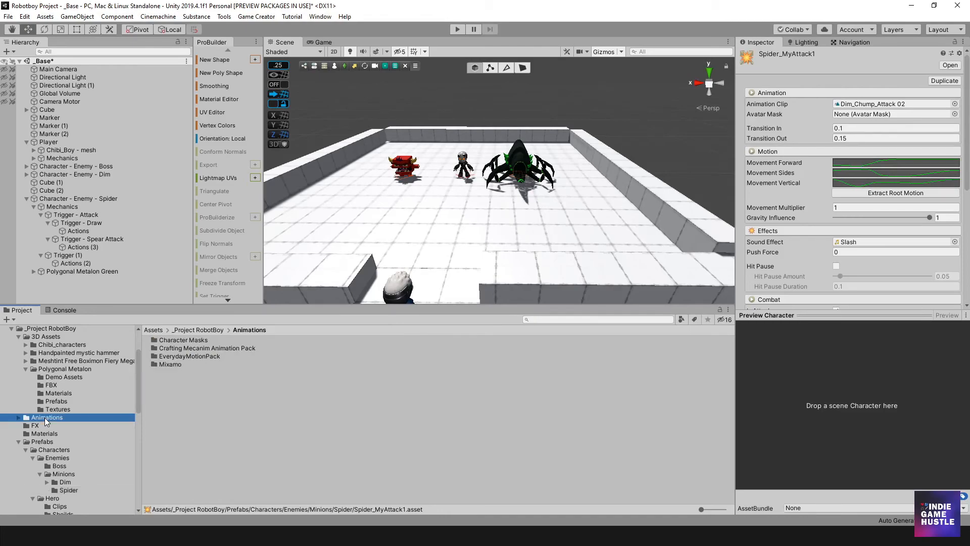
left_click(58, 377)
left_click(52, 386)
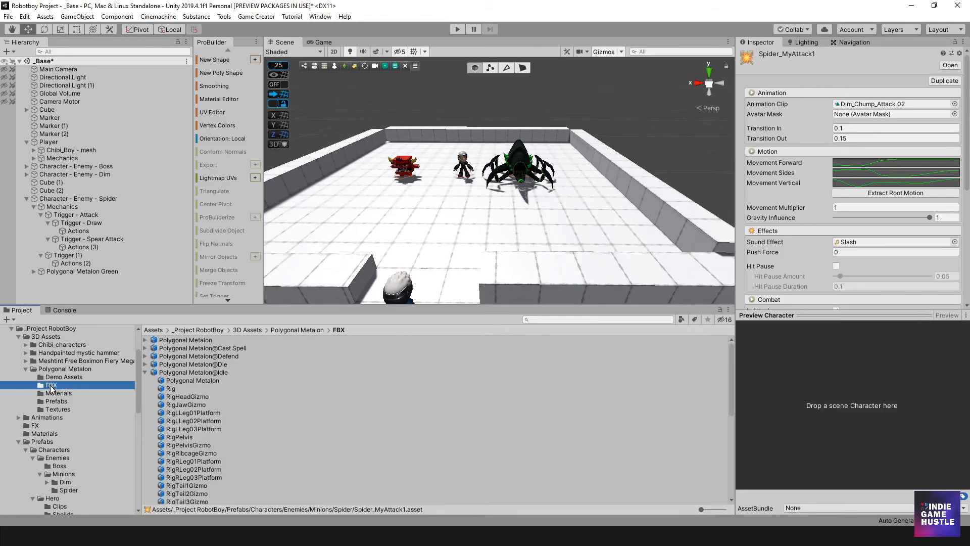
left_click(146, 373)
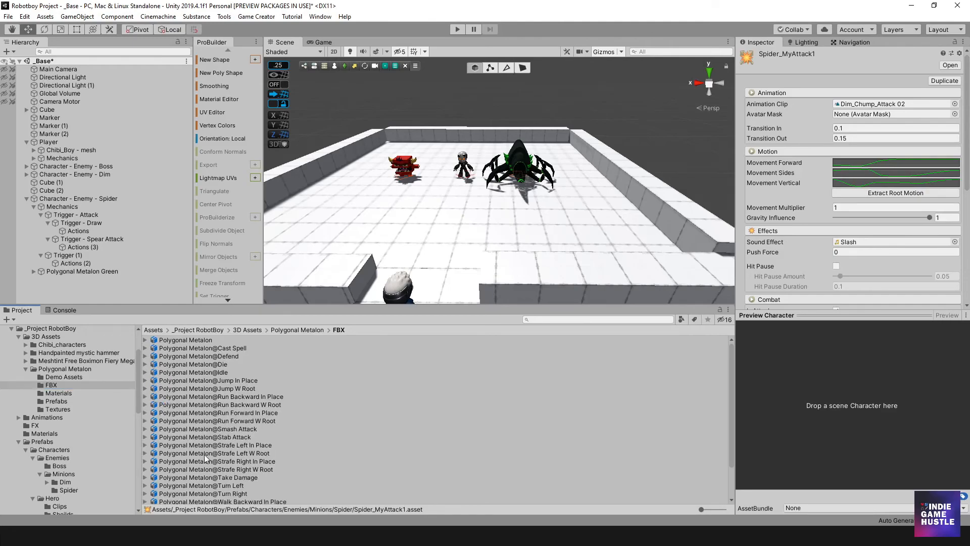
scroll(206, 458, "down", 2)
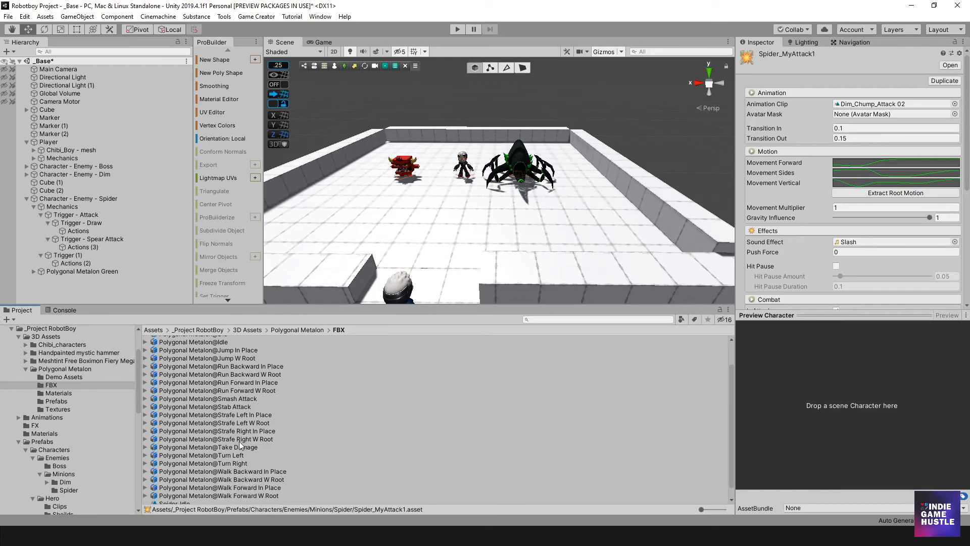
scroll(243, 435, "up", 2)
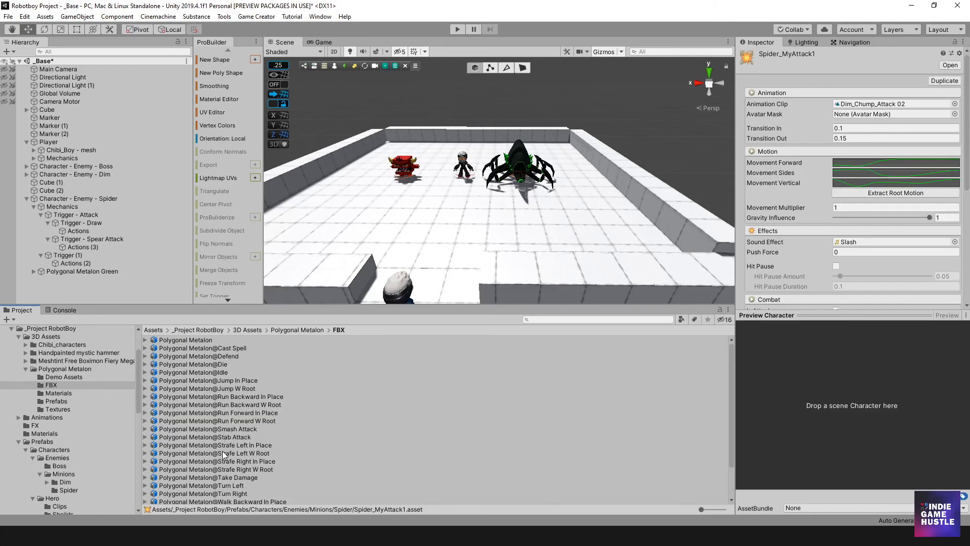
scroll(223, 454, "down", 2)
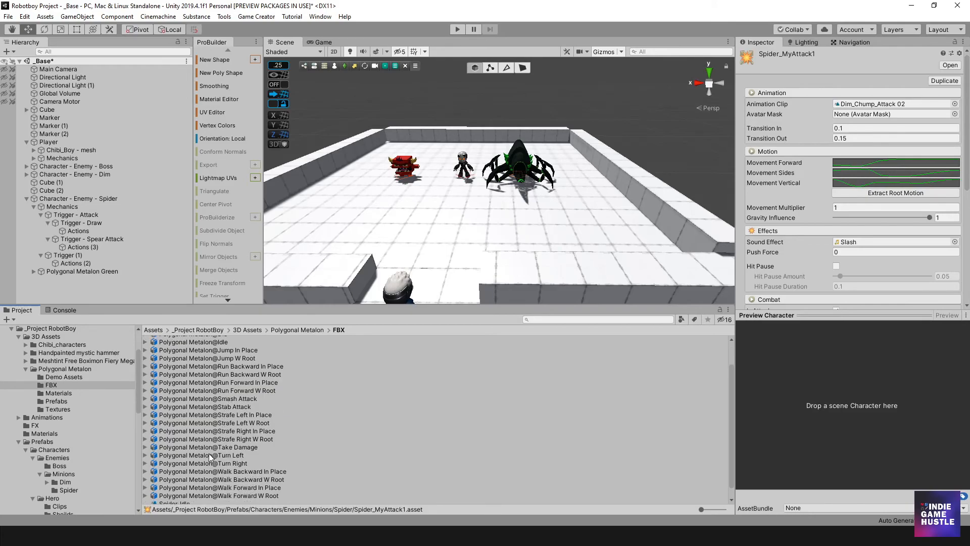
left_click(227, 447)
left_click(743, 326)
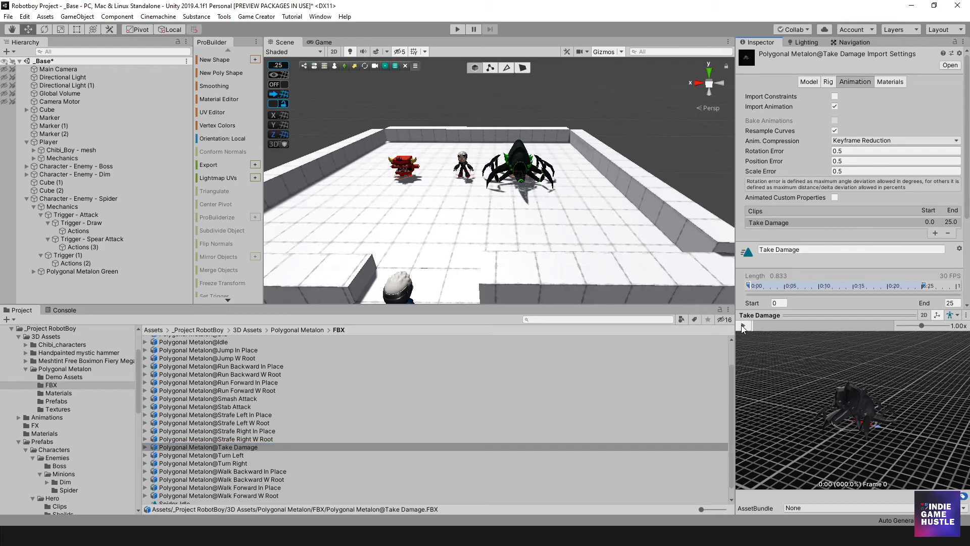
left_click(743, 326)
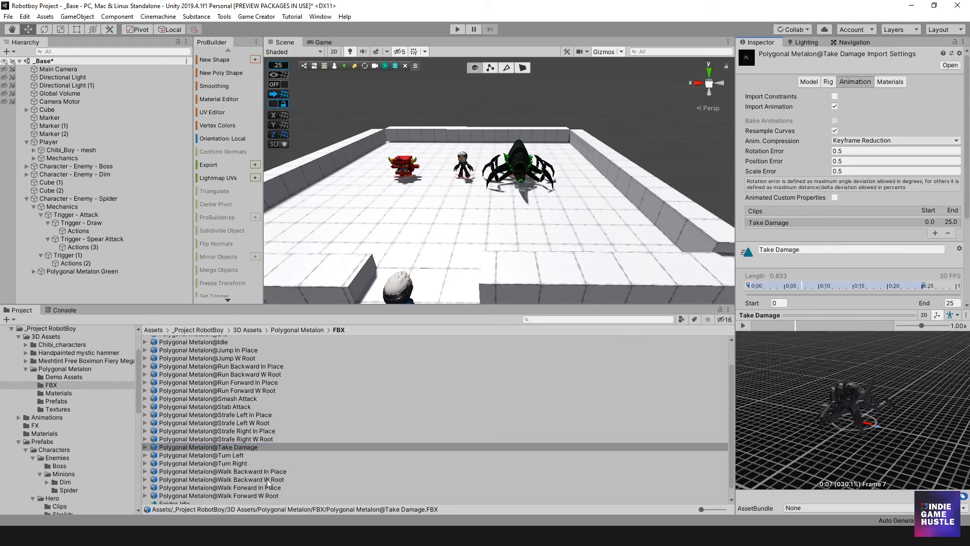
- Duplicate the Take Damage clip out of Polygonal Metalon@Take Damage and rename the copy Spider_Take Damage
left_click(146, 448)
scroll(193, 428, "down", 6)
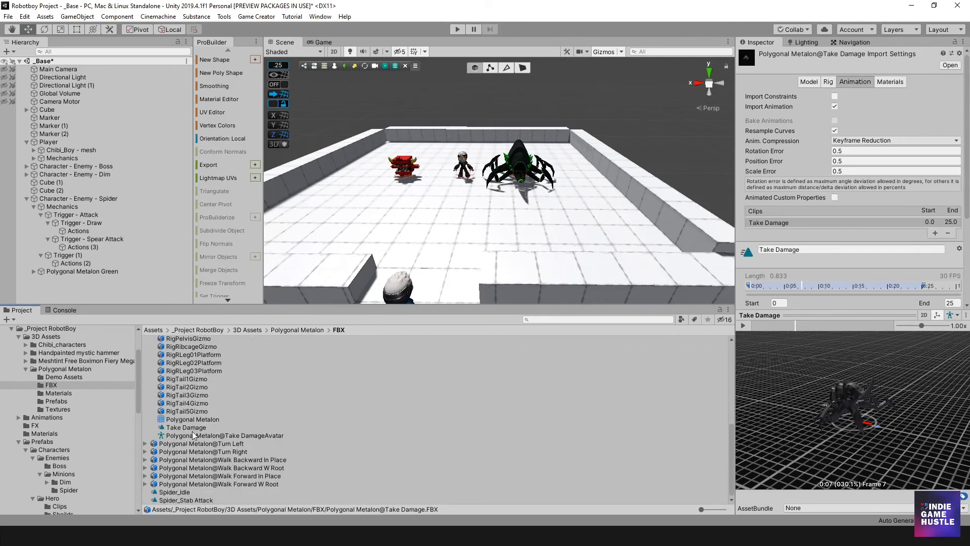
left_click(186, 427)
key("ctrl+d")
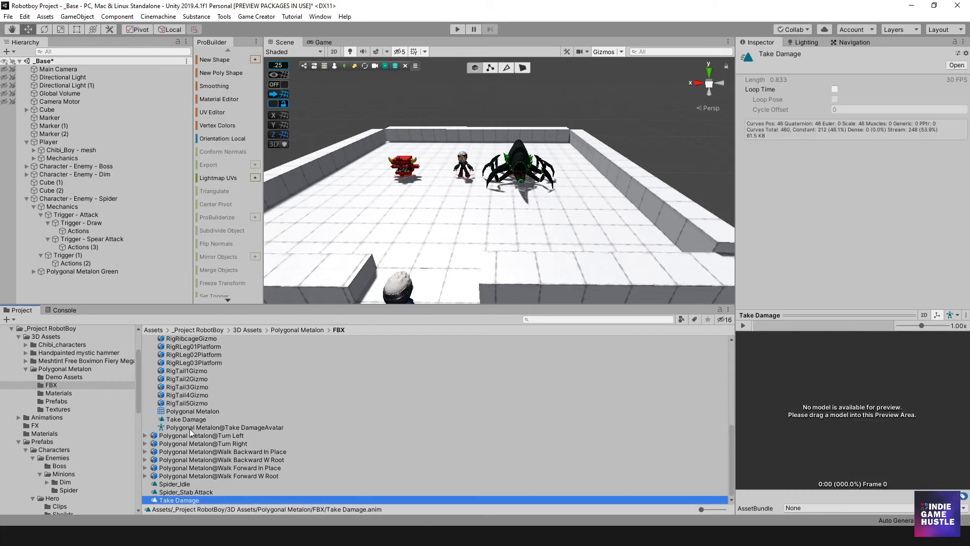
left_click(165, 500)
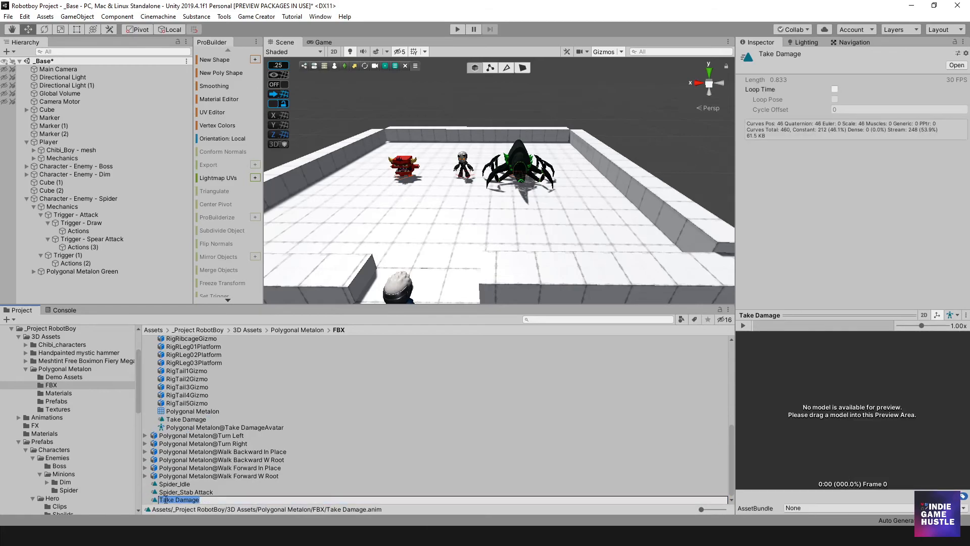
type("Spider_")
key("Return")
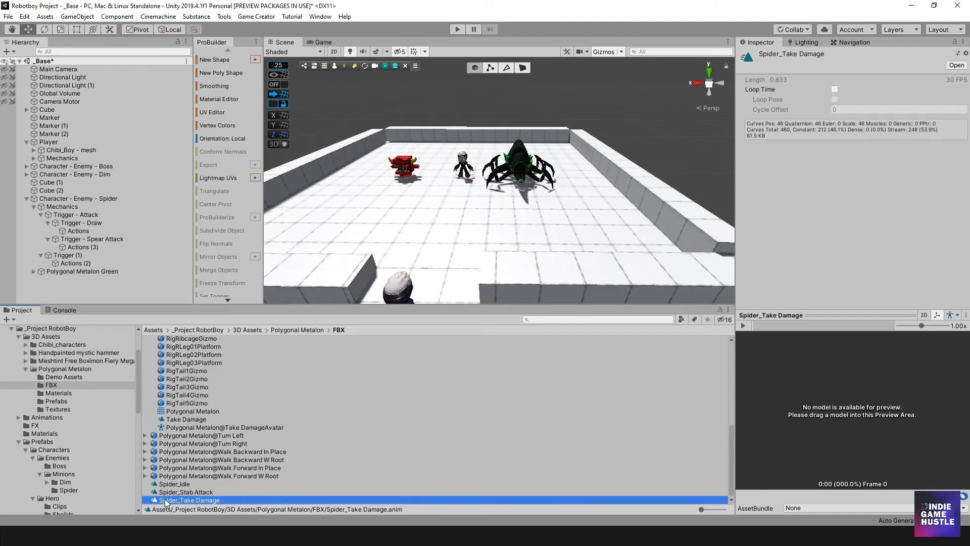
- Look through the remaining Polygonal Metalon animations and select Run Forward W Root for preview
scroll(177, 438, "up", 10)
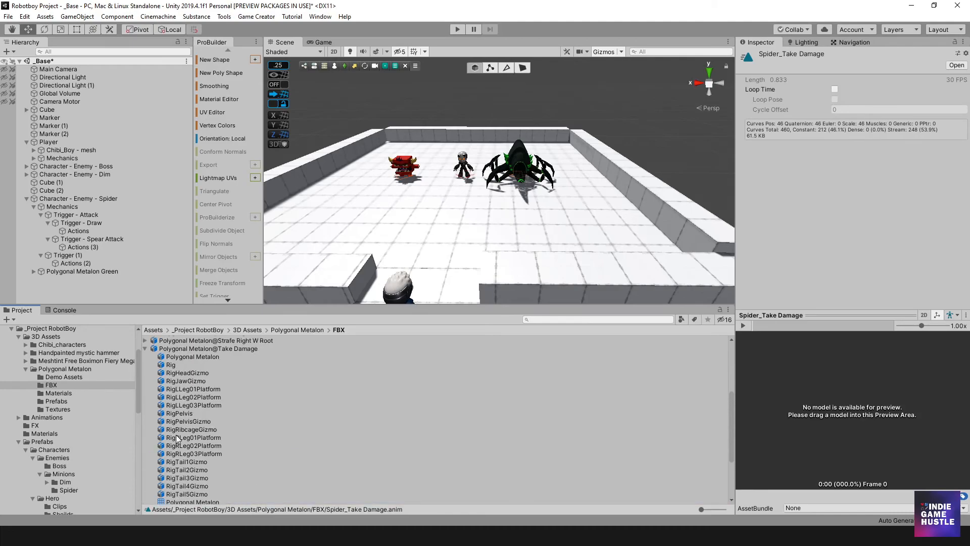
left_click(144, 470)
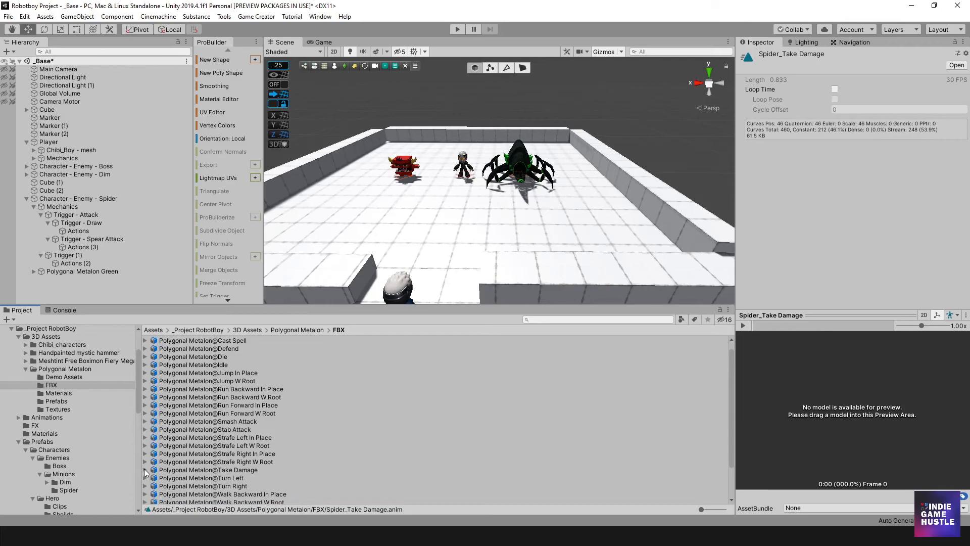
scroll(187, 441, "down", 2)
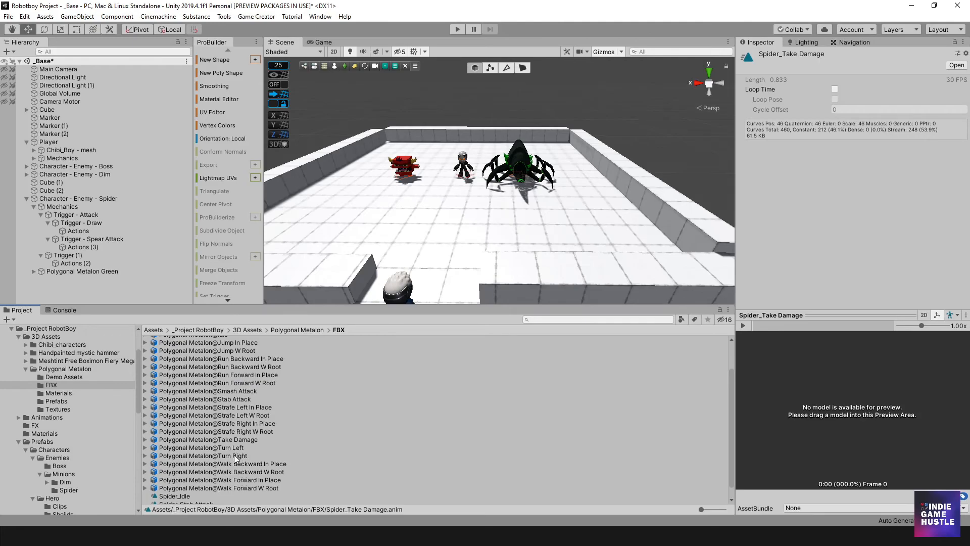
scroll(234, 396, "up", 3)
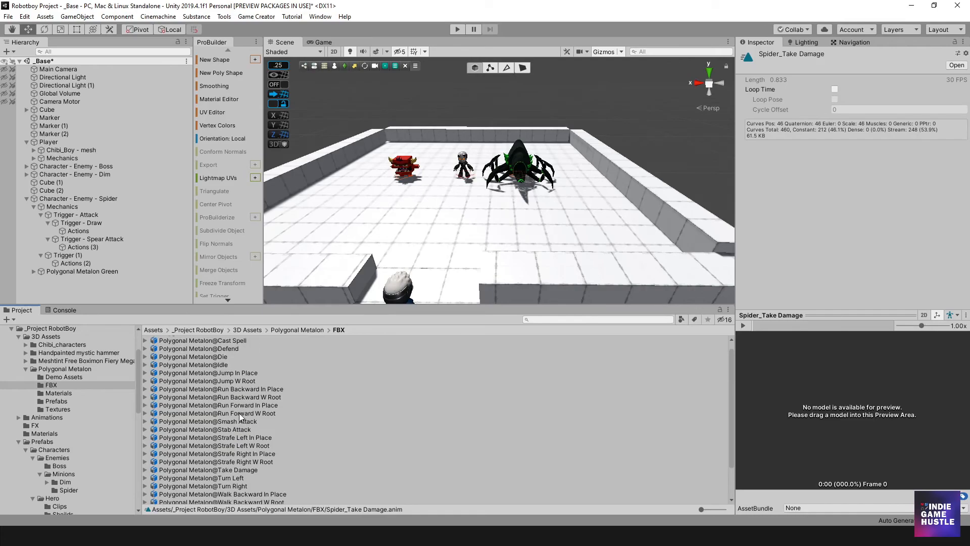
left_click(245, 412)
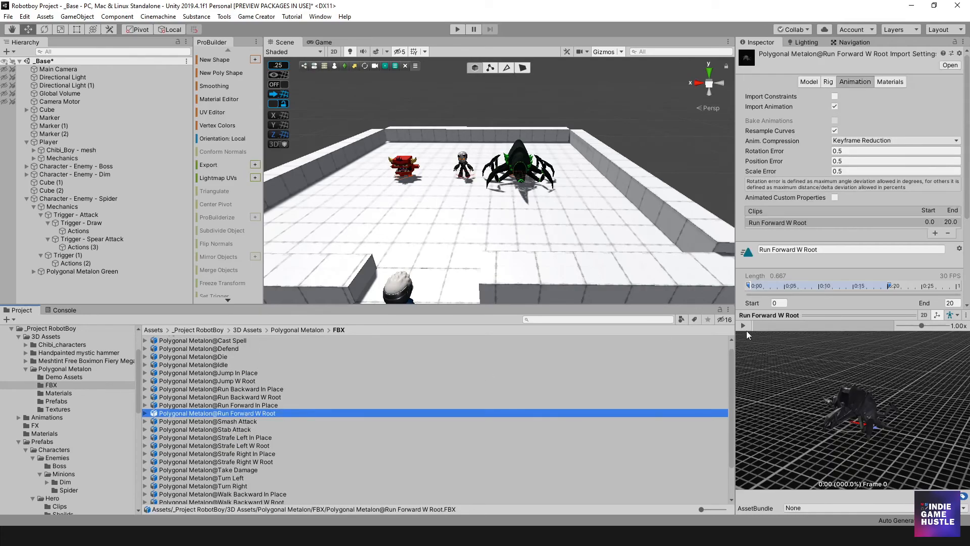
- Preview the Polygonal Metalon's Run Forward W Root and Walk Backward W Root animations and check the neighbouring walk clips
left_click(744, 326)
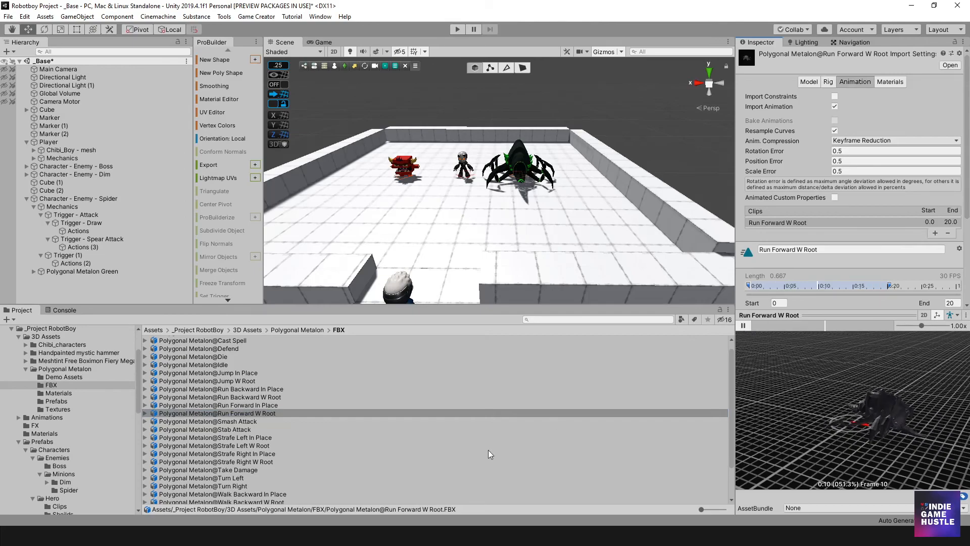
scroll(234, 461, "down", 3)
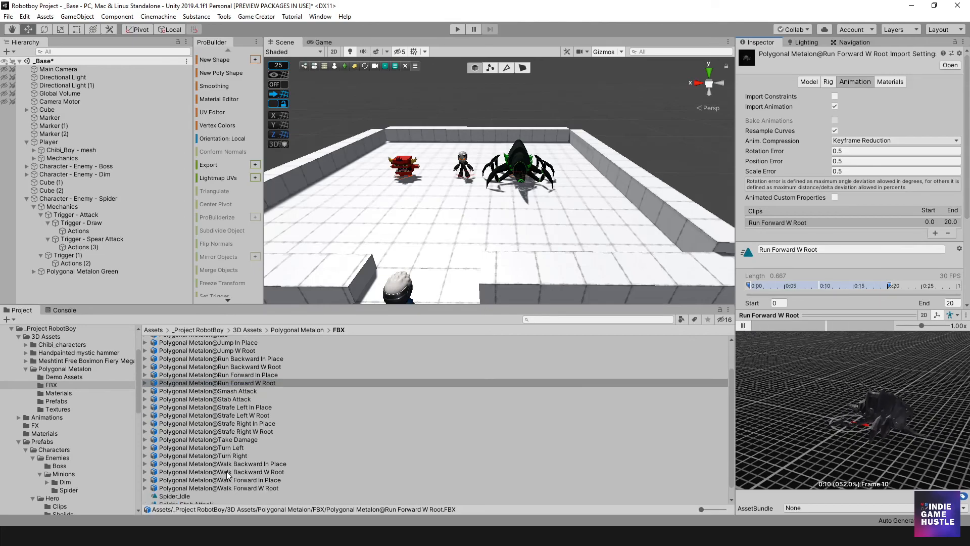
left_click(305, 470)
left_click(747, 327)
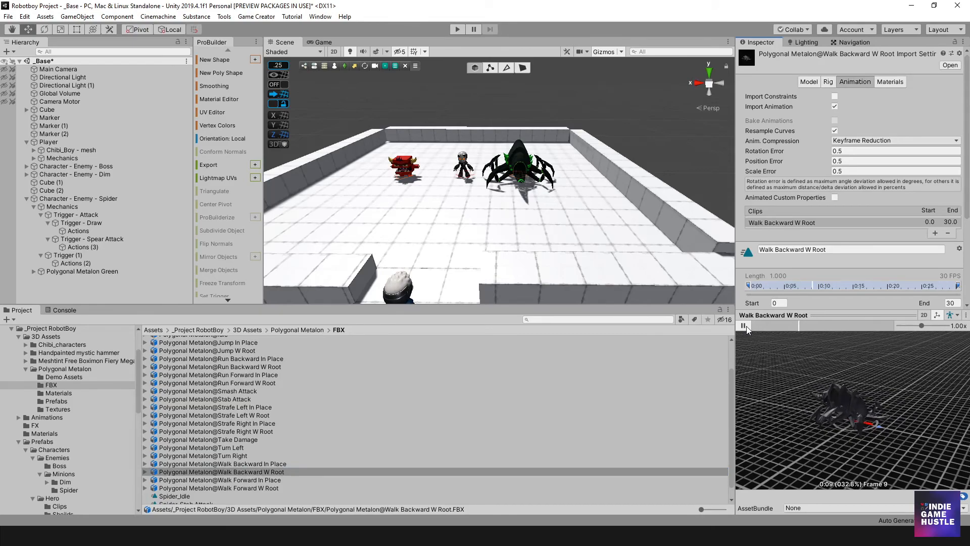
left_click(249, 480)
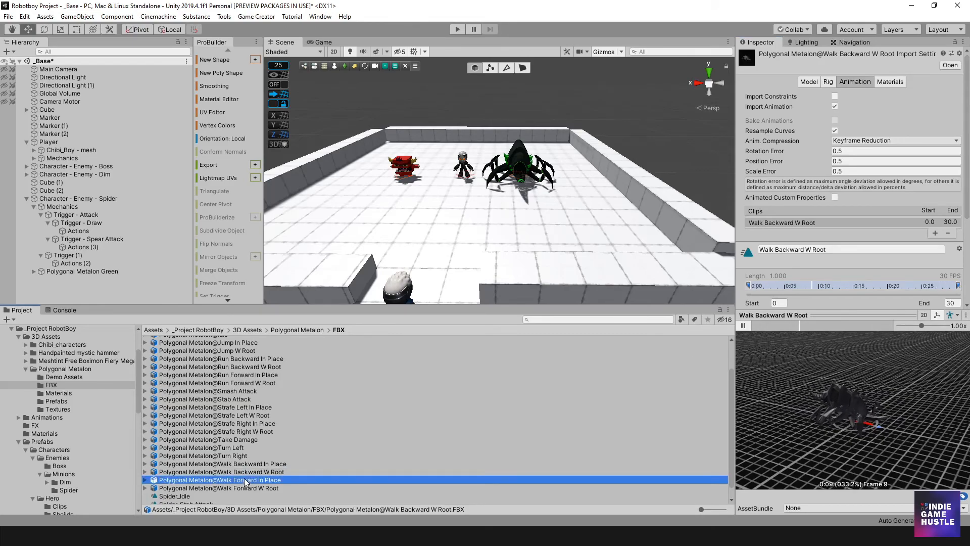
left_click(241, 471)
key("Up")
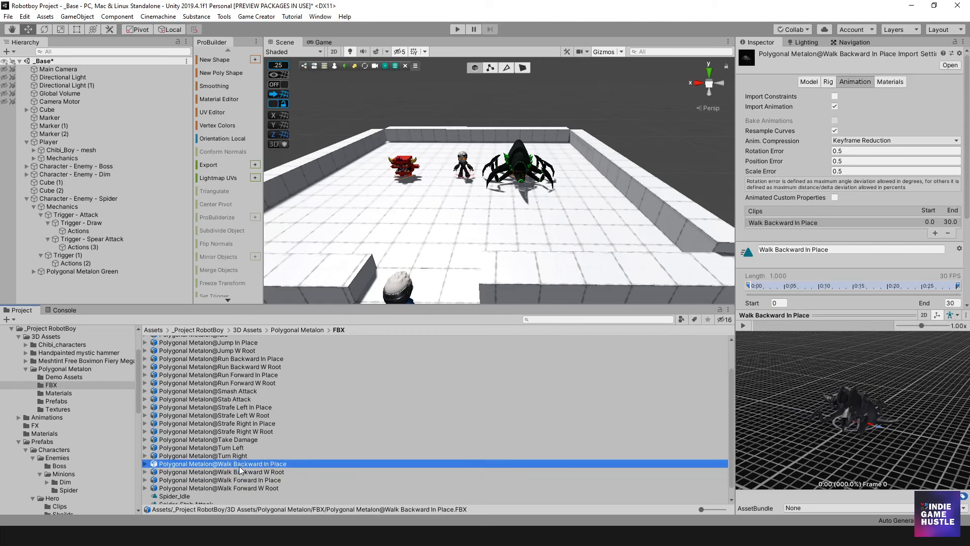
scroll(202, 470, "down", 1)
left_click(207, 467)
left_click(209, 461)
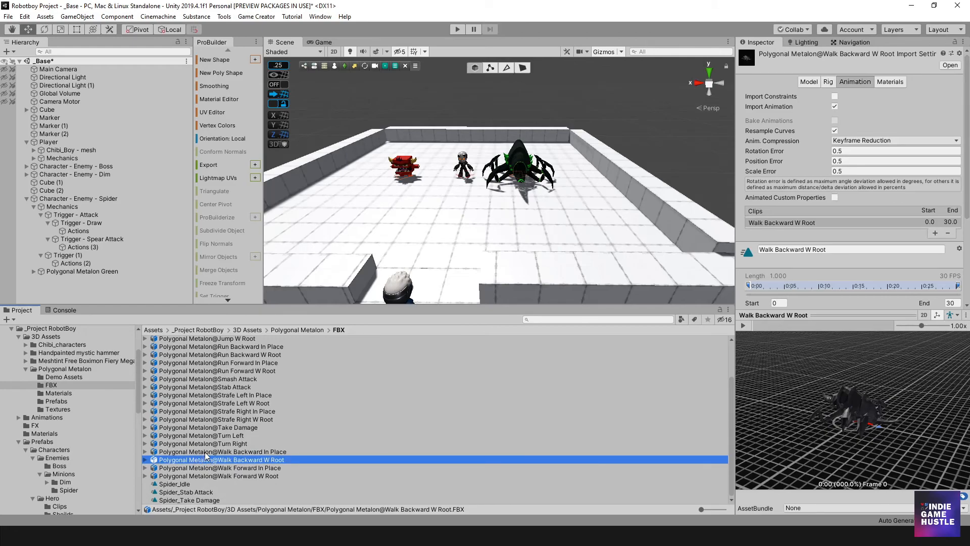
- Duplicate the Walk Forward W Root clip out of its Polygonal Metalon FBX and rename the copy Spider_Walk Forward W Root
left_click(208, 468)
left_click(207, 476)
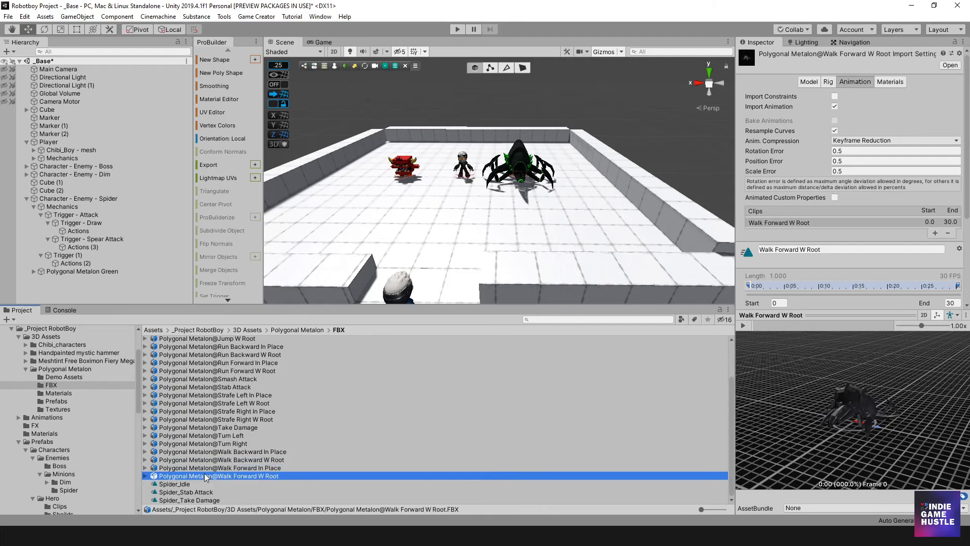
left_click(147, 479)
scroll(220, 460, "down", 6)
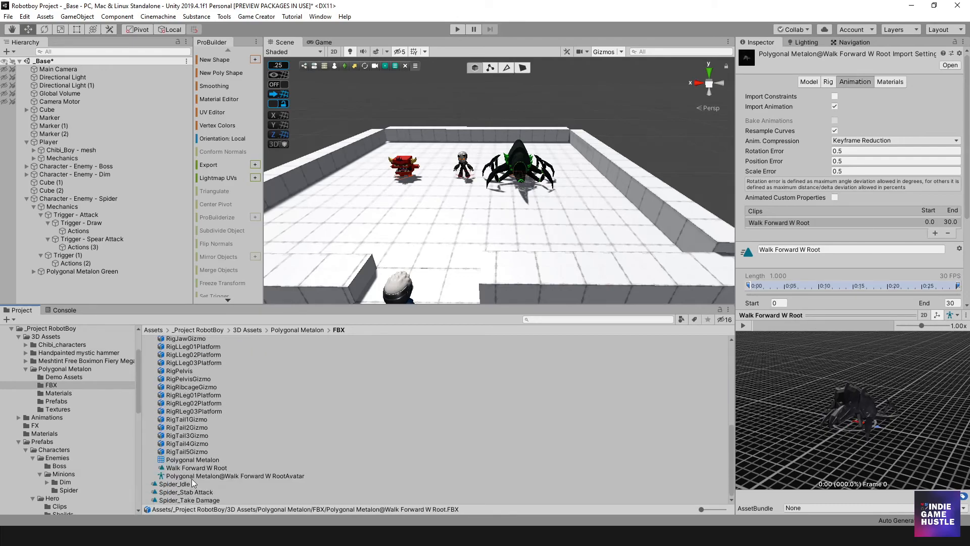
left_click(194, 468)
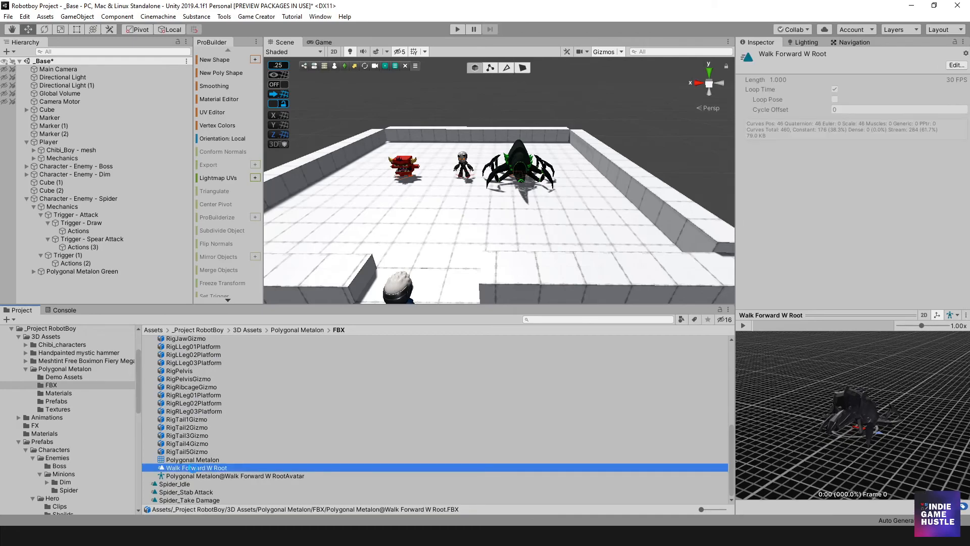
key("ctrl+d")
left_click(171, 499)
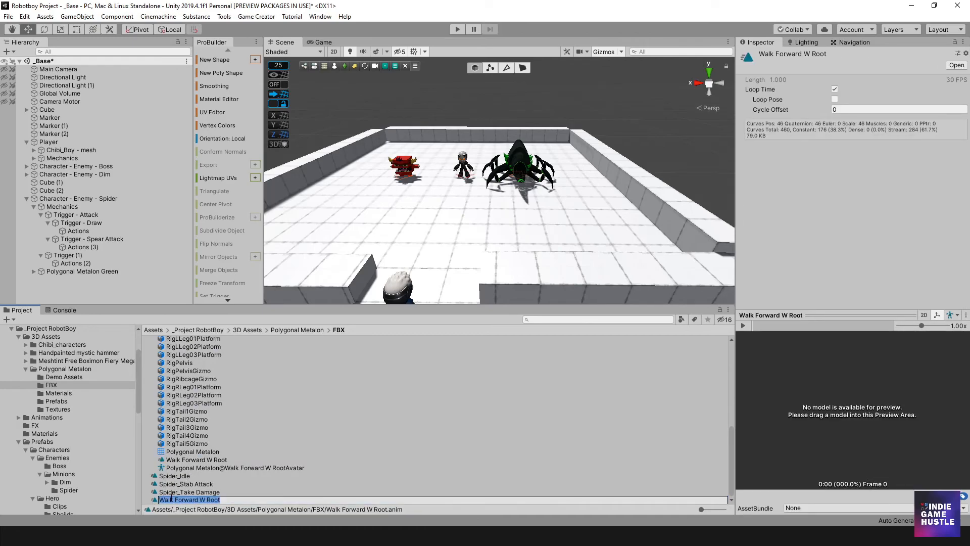
type("Spider_")
key("Return")
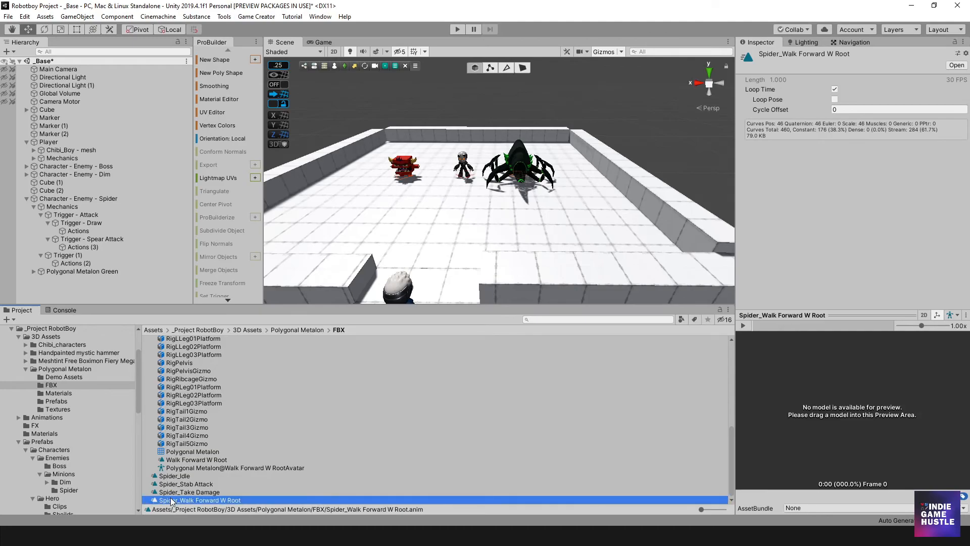
- Collapse the expanded contents of Polygonal Metalon@Walk Forward W Root in the FBX folder
scroll(208, 466, "up", 6)
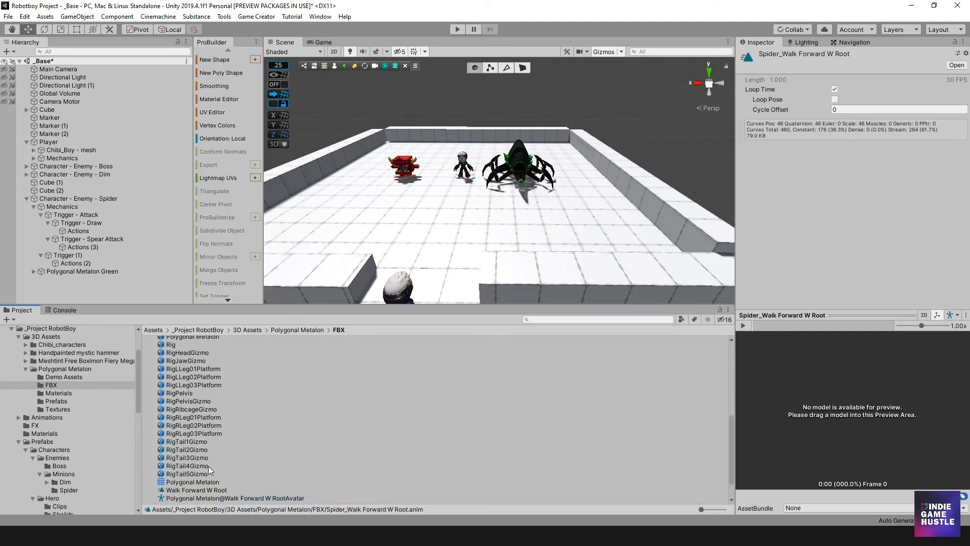
scroll(201, 462, "up", 3)
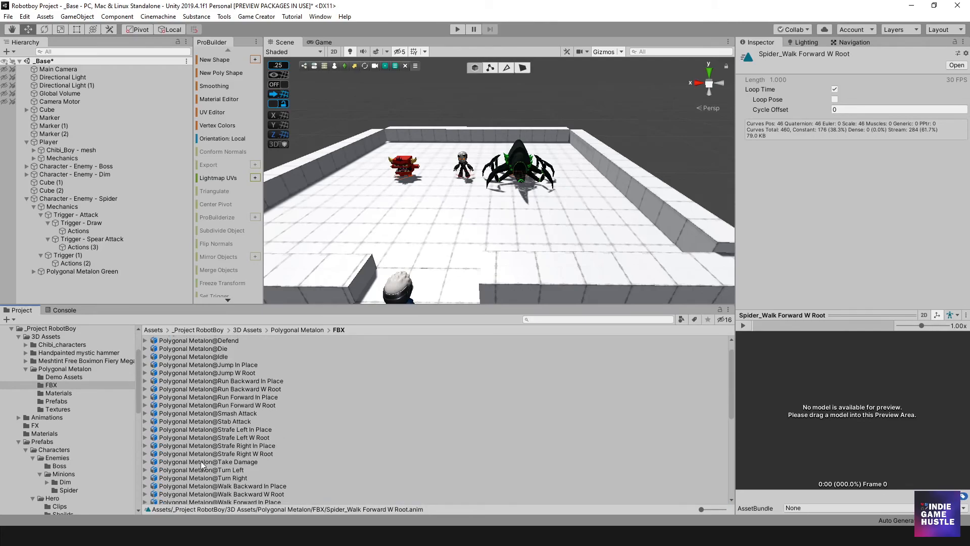
scroll(201, 461, "down", 10)
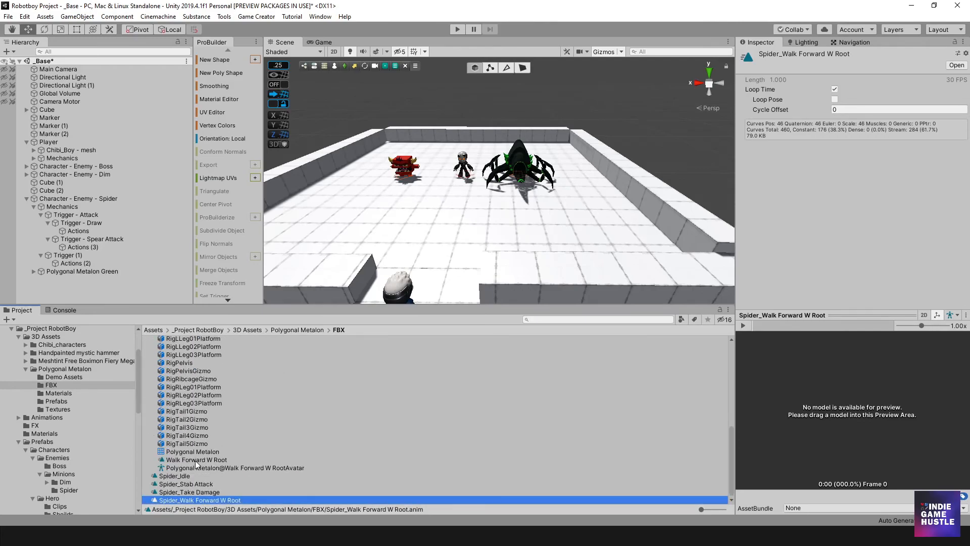
scroll(208, 451, "up", 6)
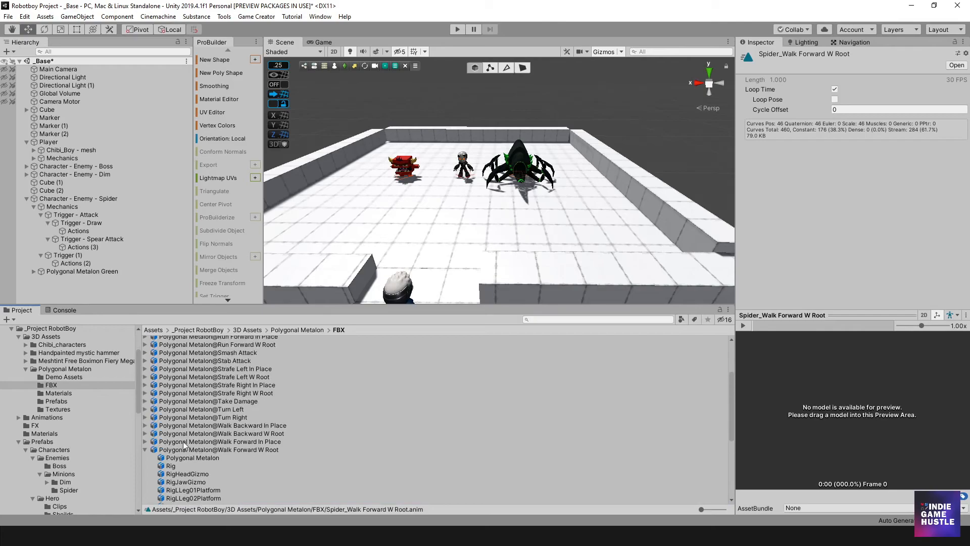
left_click(144, 449)
scroll(212, 418, "up", 3)
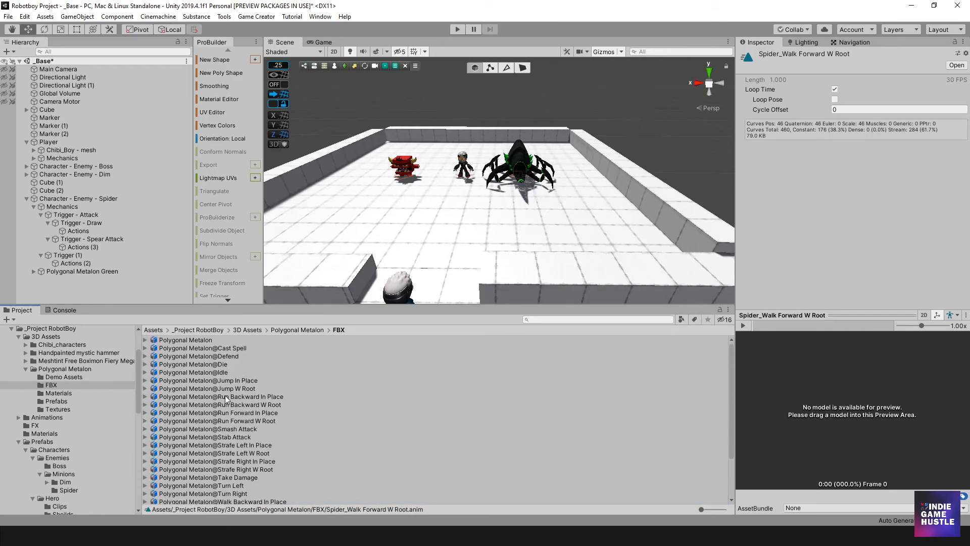
- Duplicate the Run Forward W Root clip out of its Polygonal Metalon FBX and rename the copy Spider_Run Forward W Root
left_click(244, 403)
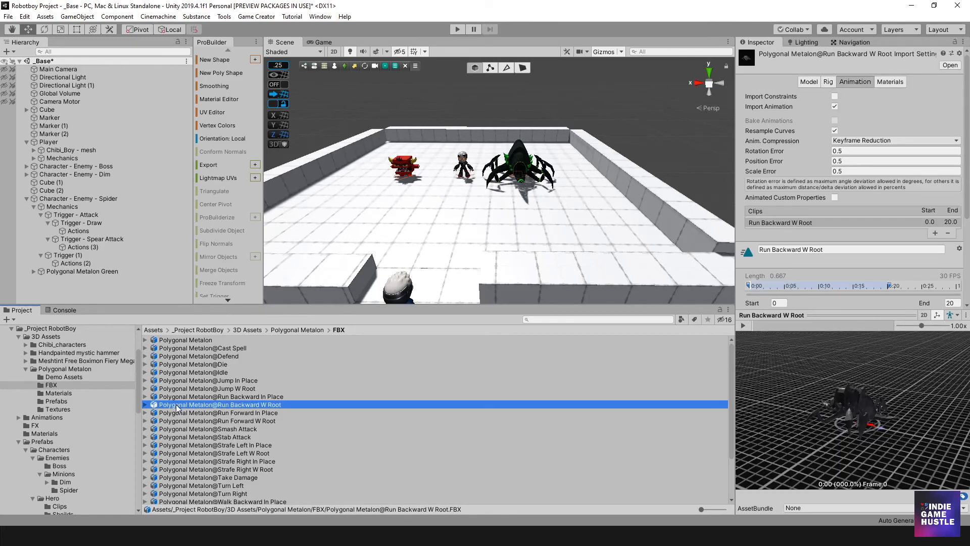
left_click(225, 414)
left_click(225, 421)
left_click(146, 421)
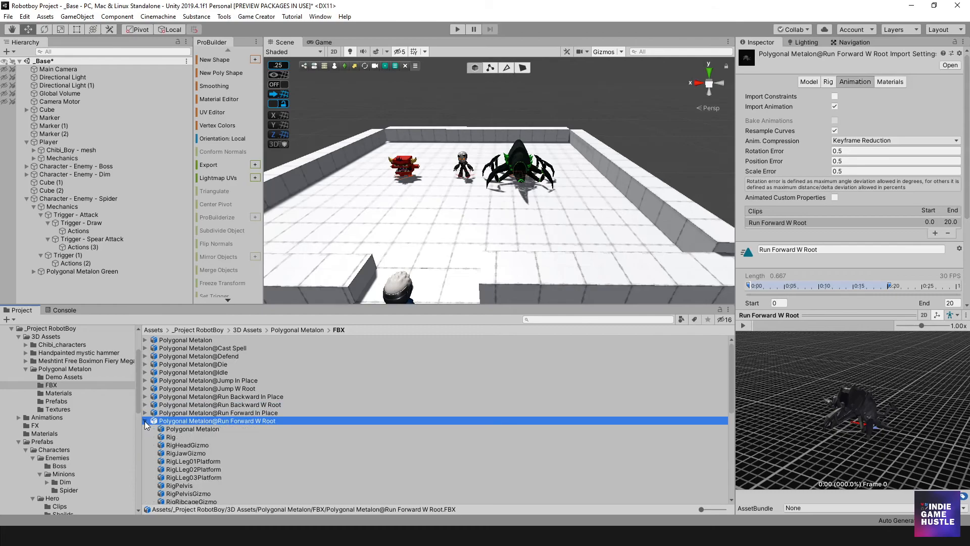
scroll(185, 440, "down", 2)
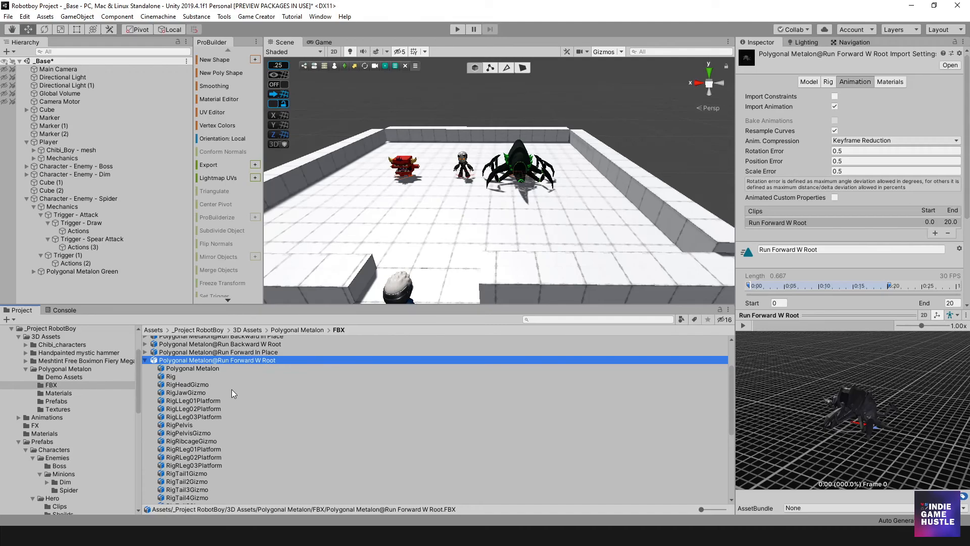
scroll(231, 389, "down", 2)
left_click(195, 459)
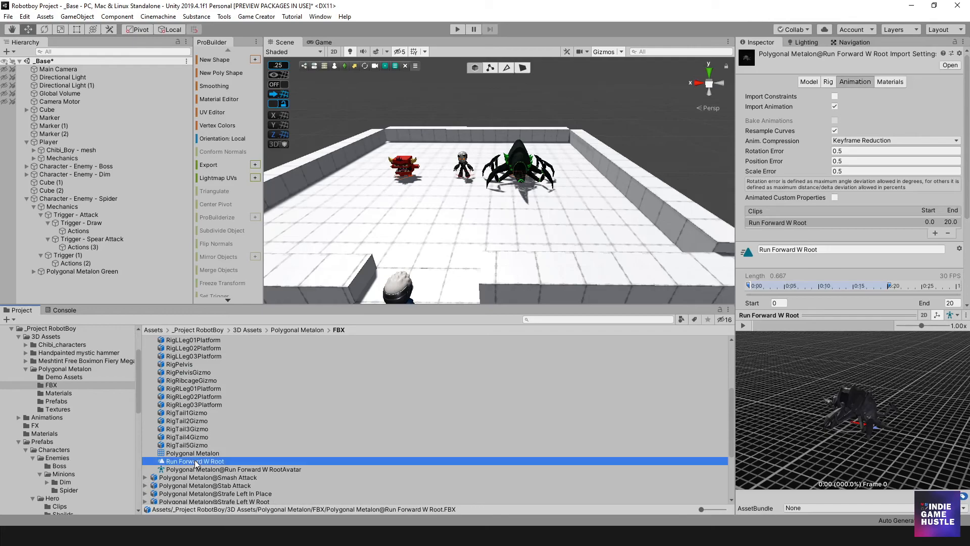
key("ctrl+d")
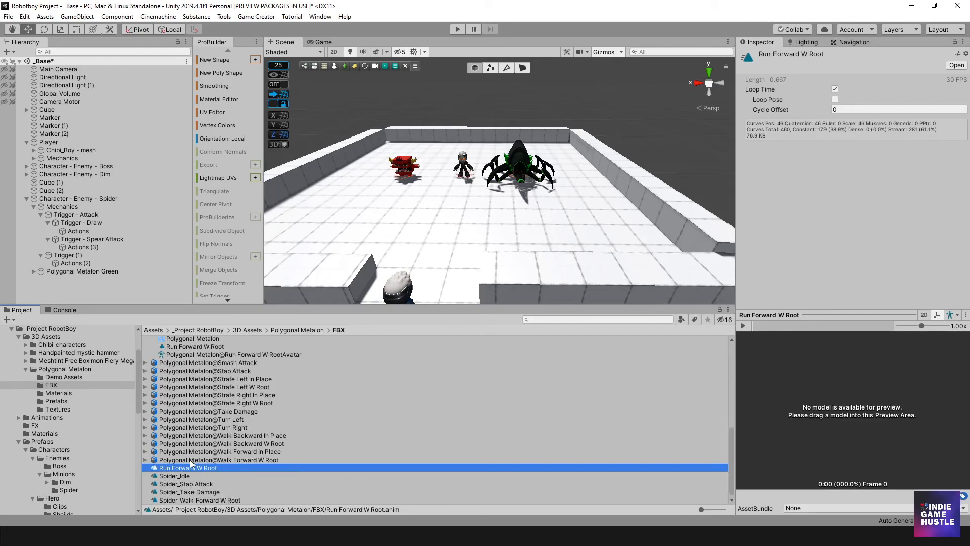
left_click(189, 468)
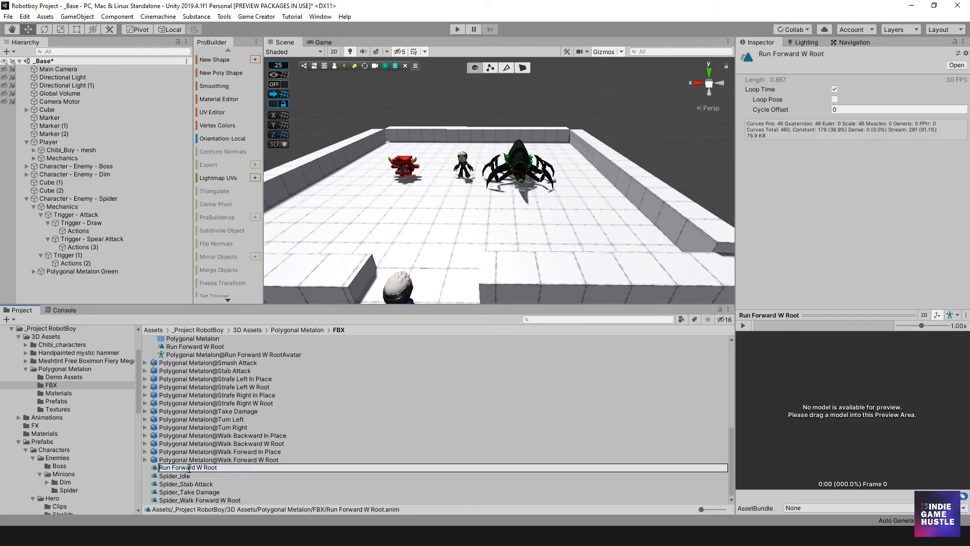
key("Home")
type("Spider_")
key("Return")
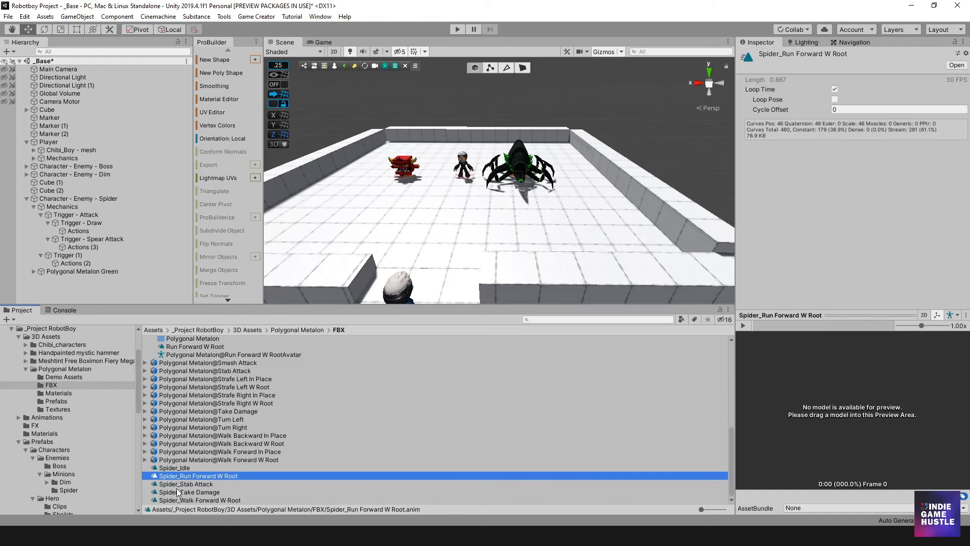
- Locate the spider's melee weapon asset in the project from the Actions object under Trigger - Draw
left_click(186, 468)
left_click(186, 485)
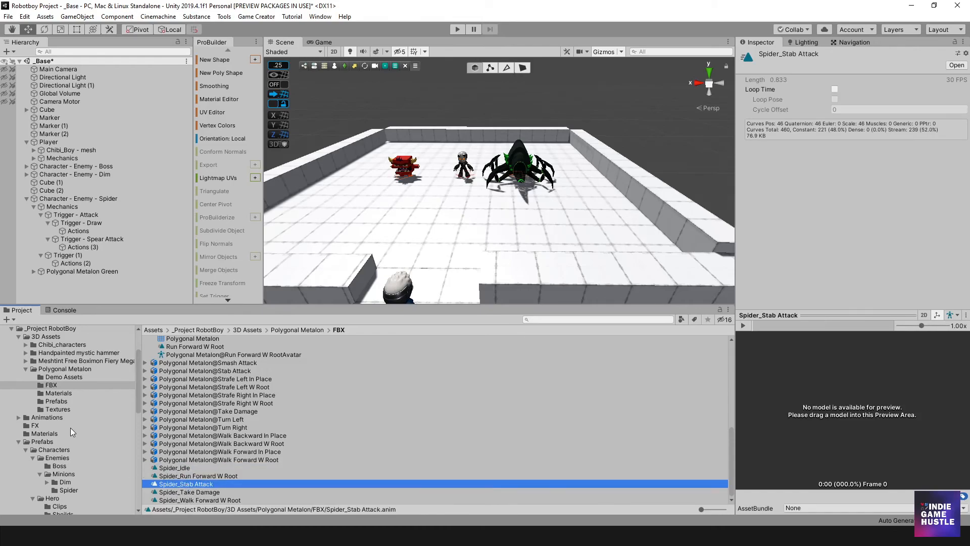
scroll(65, 392, "up", 3)
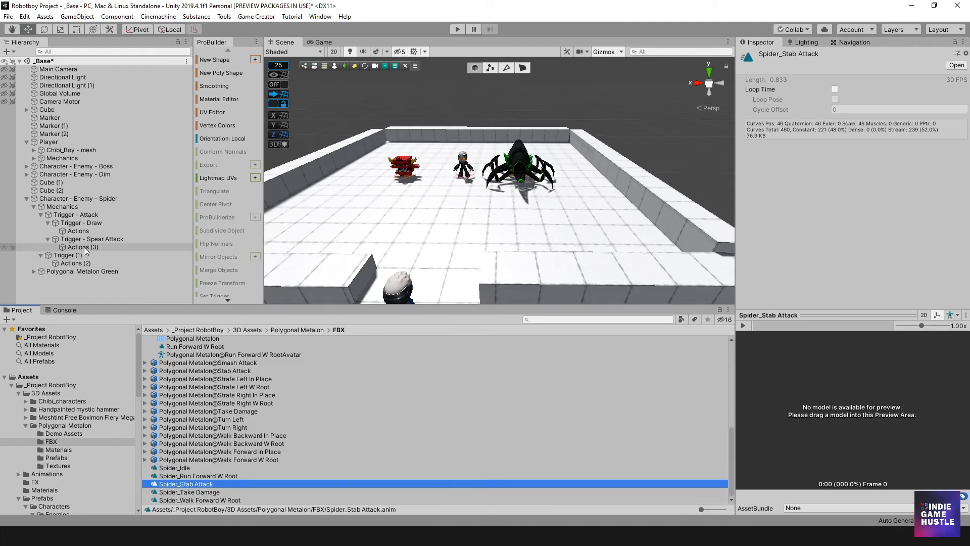
left_click(79, 231)
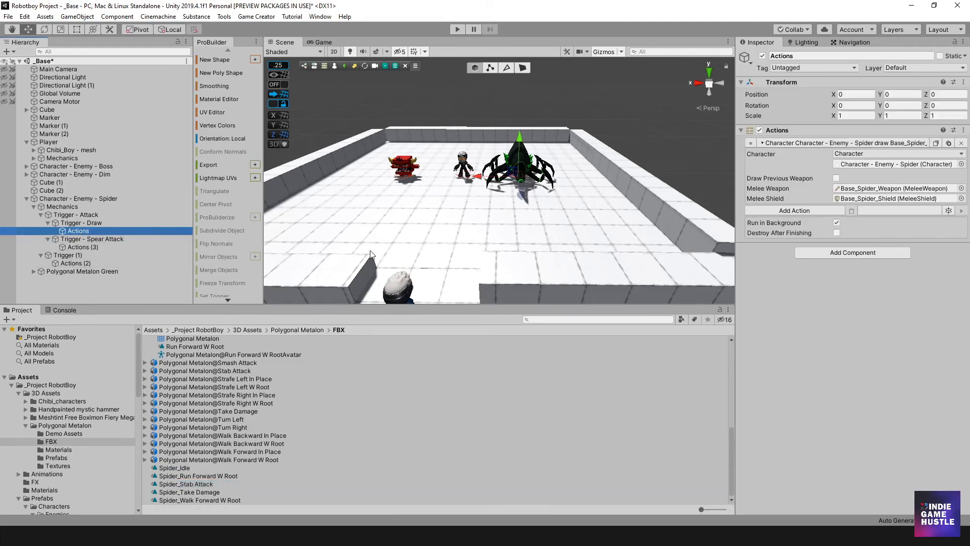
left_click(869, 189)
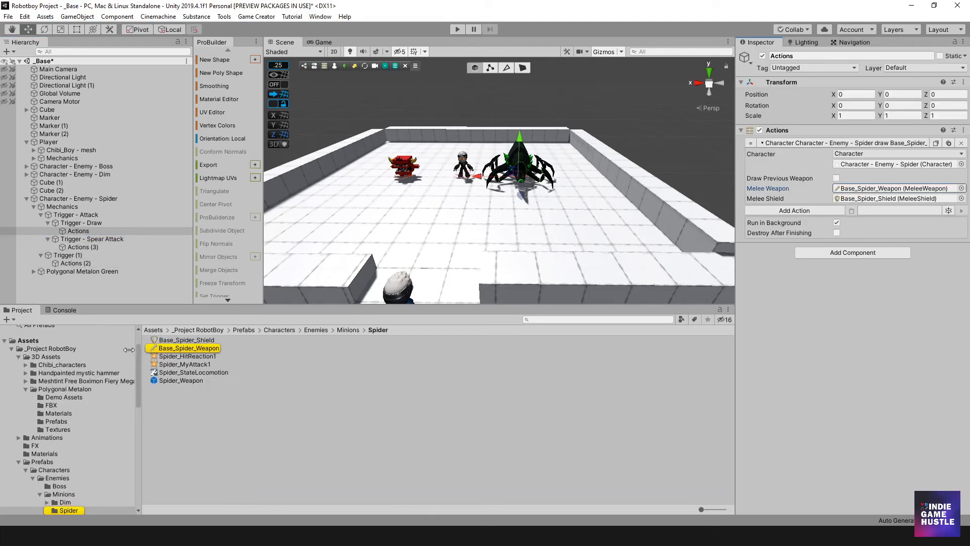
- Set the animation clip of Spider_HitReaction1 to Spider_Take Damage and locate that clip in the project
left_click(187, 357)
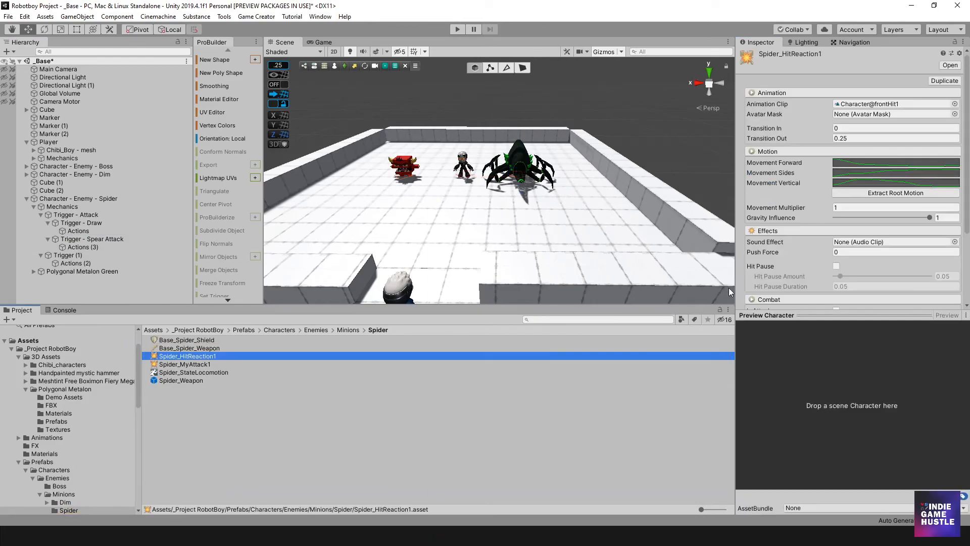
left_click(955, 103)
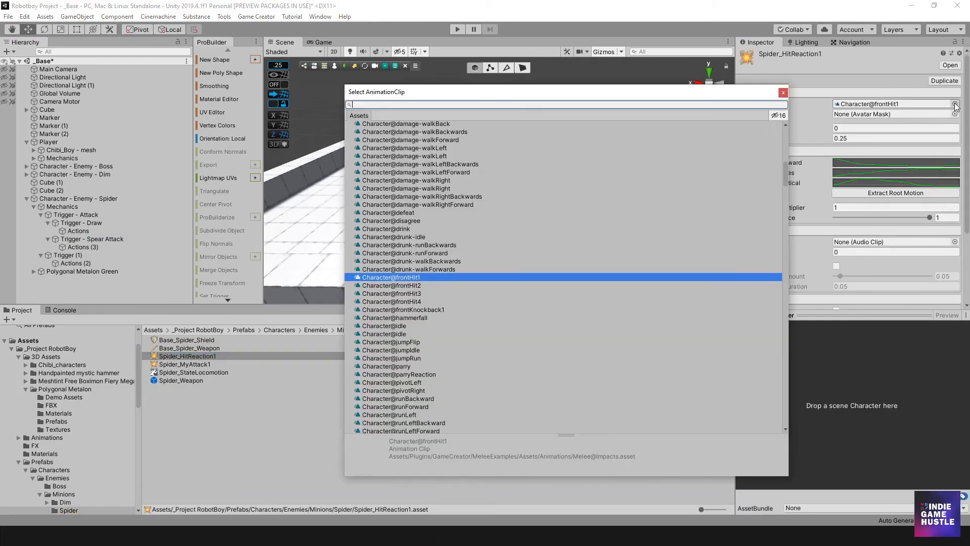
type("spider")
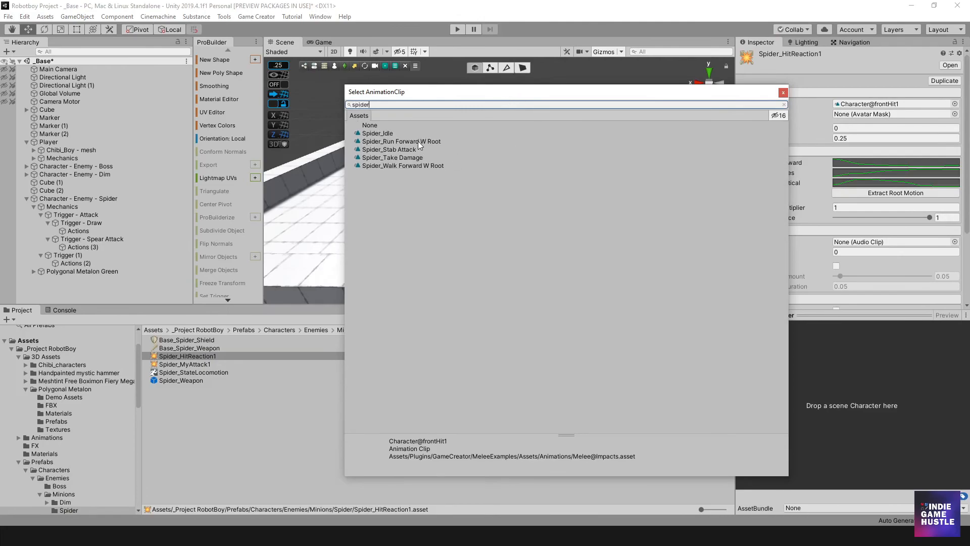
double_click(383, 158)
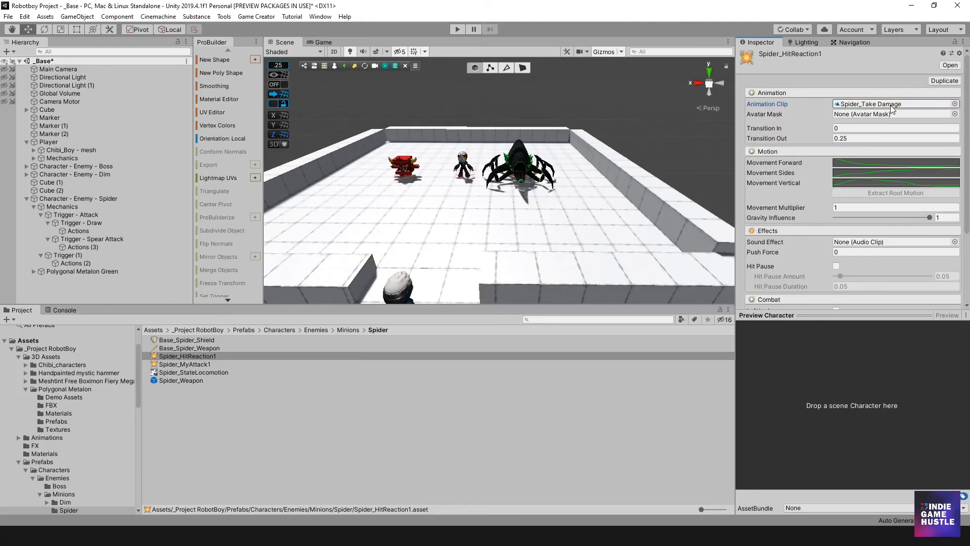
left_click(855, 107)
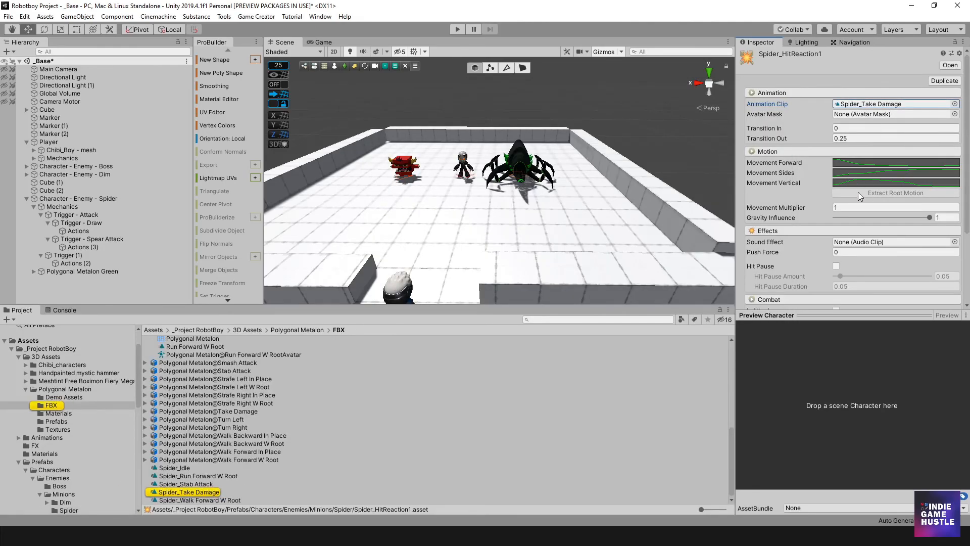
left_click(848, 105)
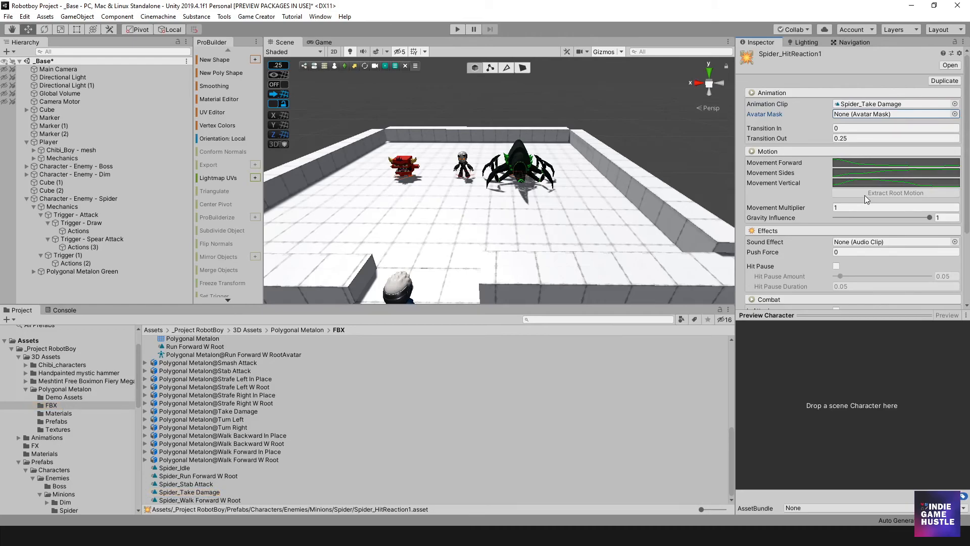
- In the Spider prefab folder, set the Character@walkForward override of Spider_StateLocomotion to Spider_Walk Forward W Root
scroll(858, 190, "down", 4)
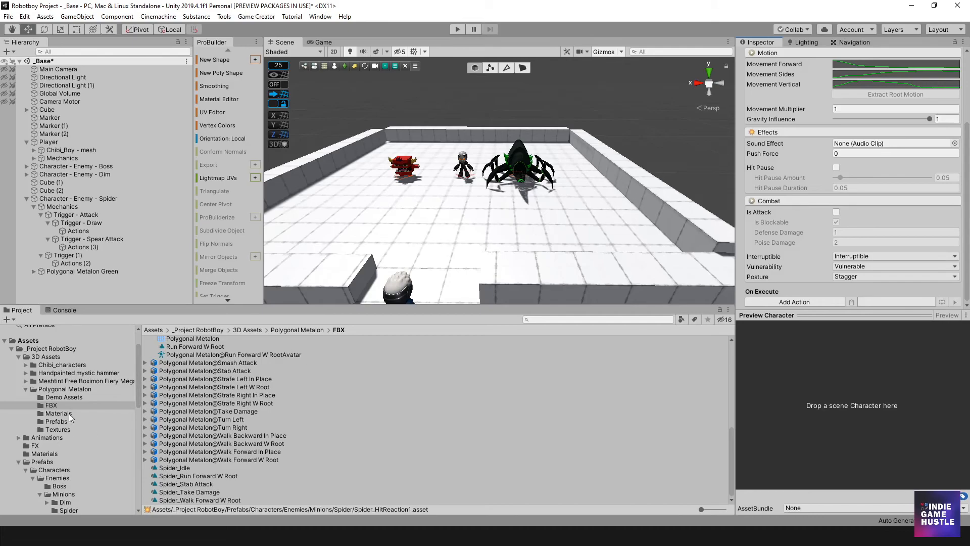
scroll(66, 421, "down", 4)
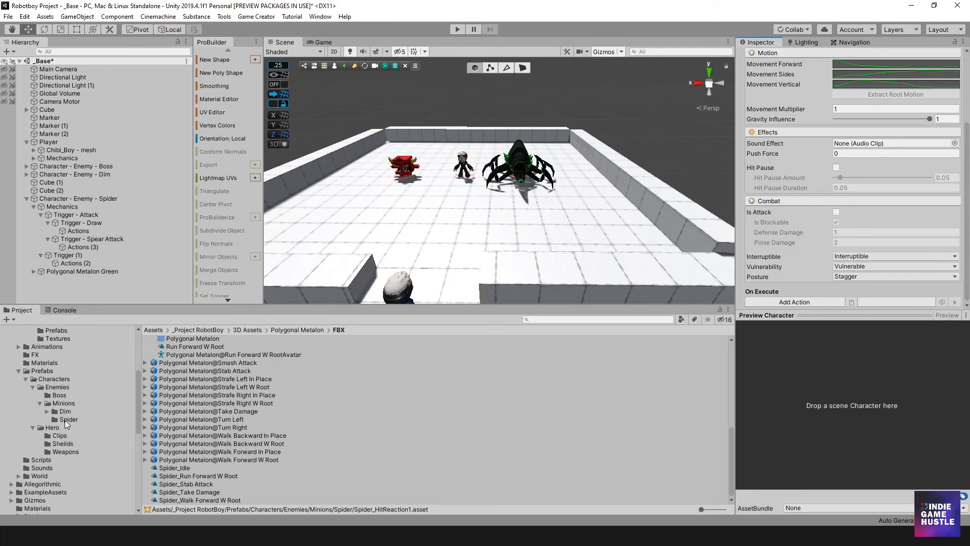
left_click(65, 420)
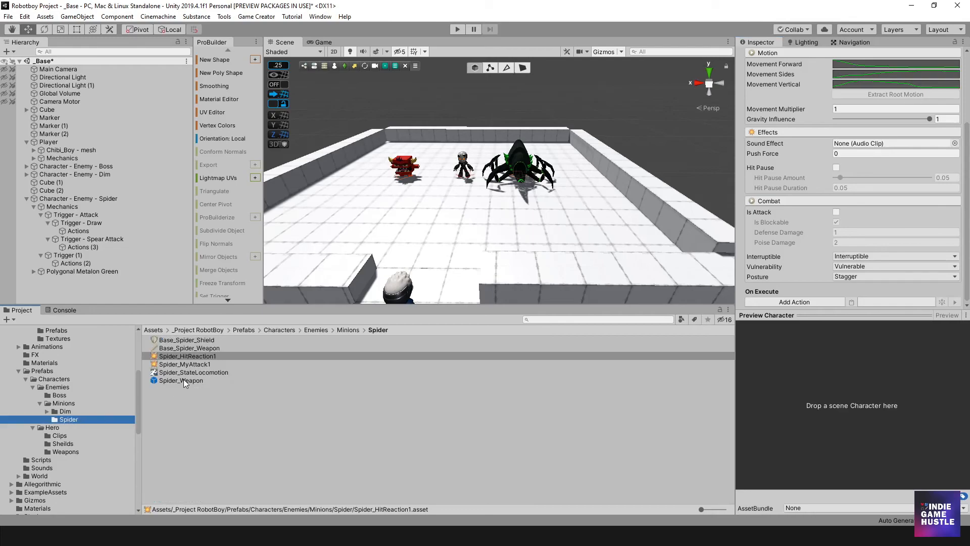
left_click(186, 372)
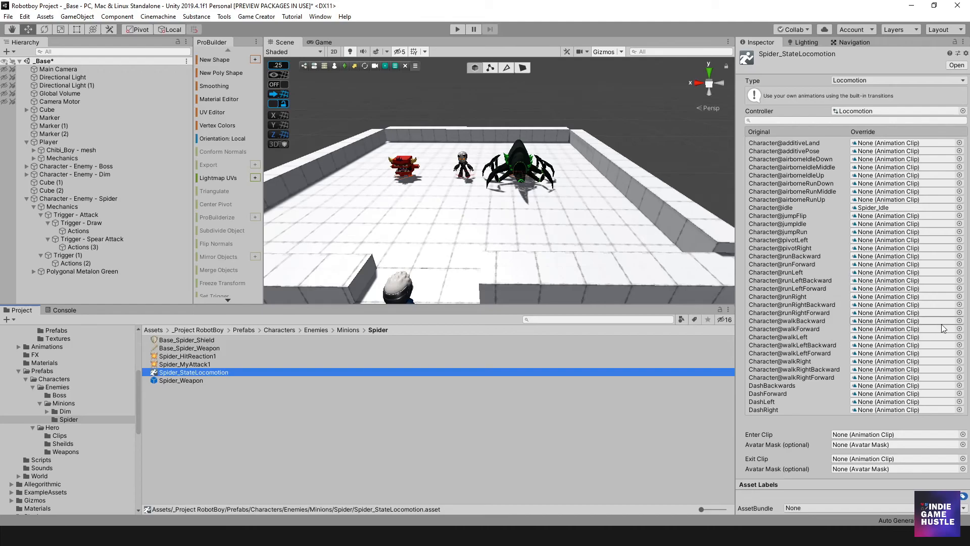
left_click(959, 329)
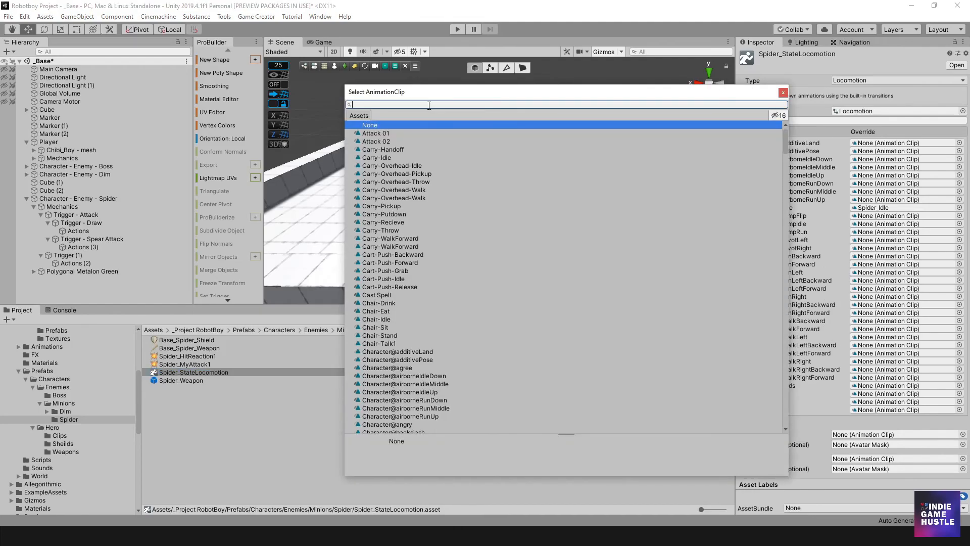
type("Spider")
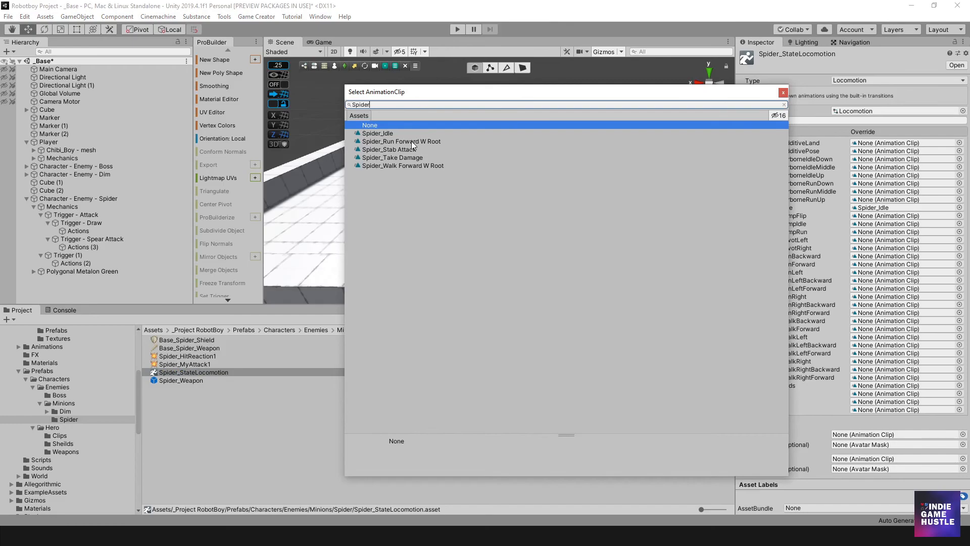
double_click(391, 163)
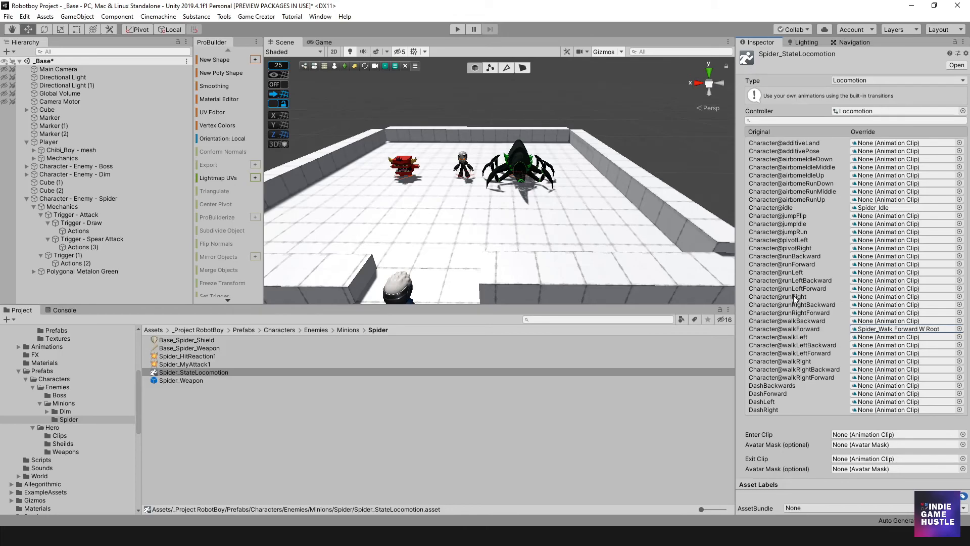
- Set the Character@runForward override of Spider_StateLocomotion to Spider_Run Forward W Root
left_click(959, 265)
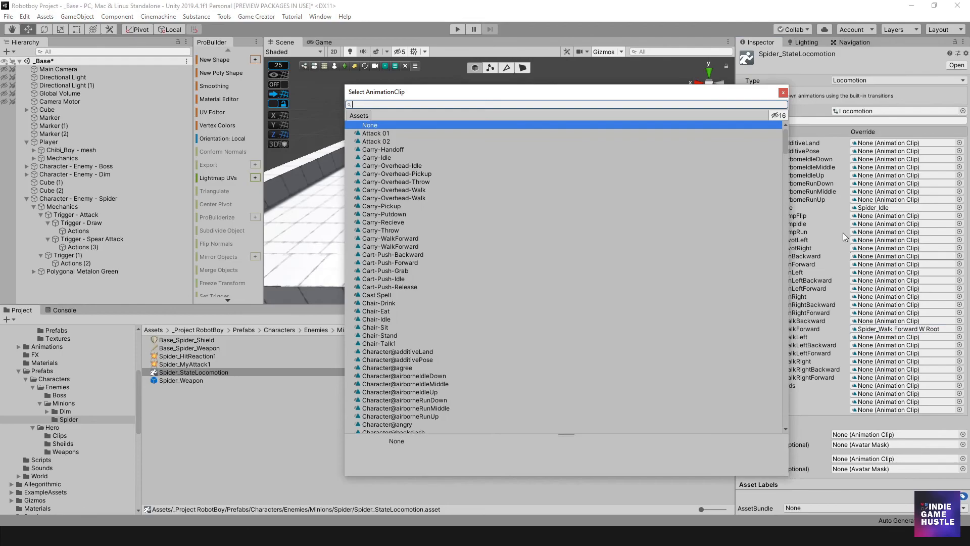
type("run")
key("BackSpace")
key("BackSpace")
key("BackSpace")
type("Spider")
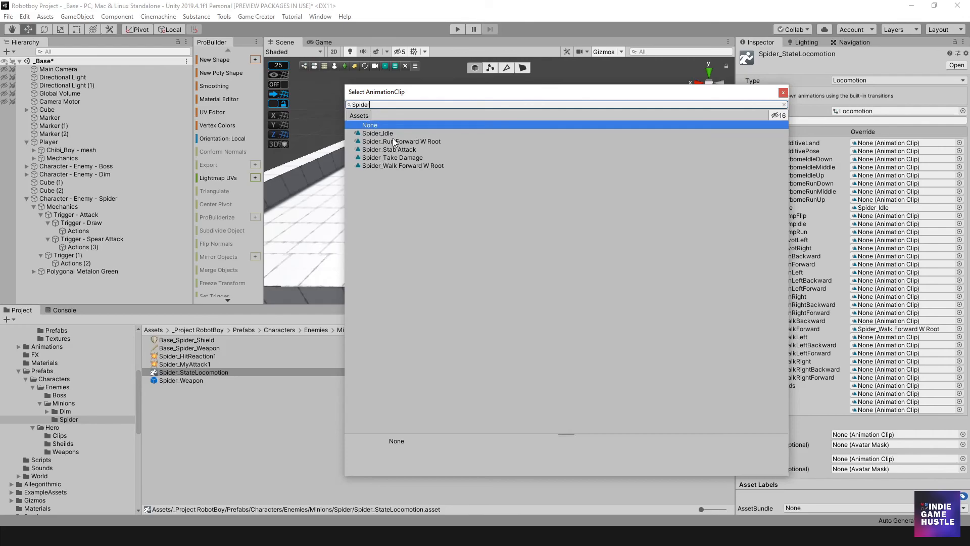
double_click(394, 142)
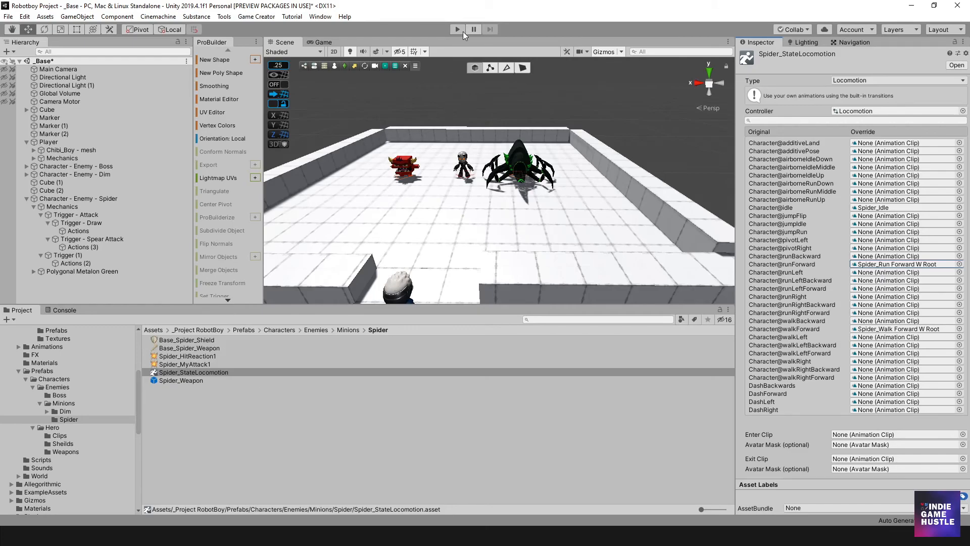
- Assign Spider_HitReaction1 to all four Grounded & Front hit reactions of Base_Spider_Weapon
left_click(193, 365)
left_click(196, 357)
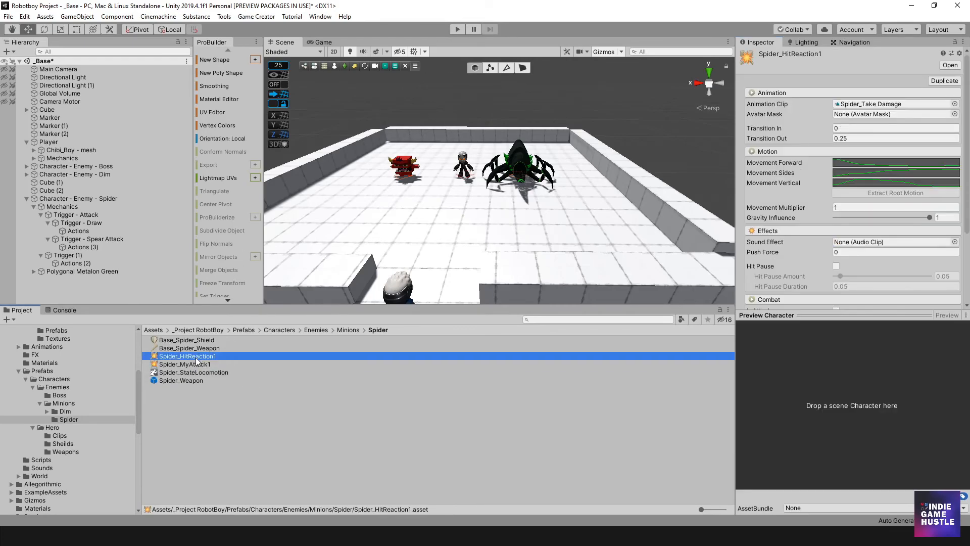
left_click(187, 348)
scroll(832, 266, "down", 5)
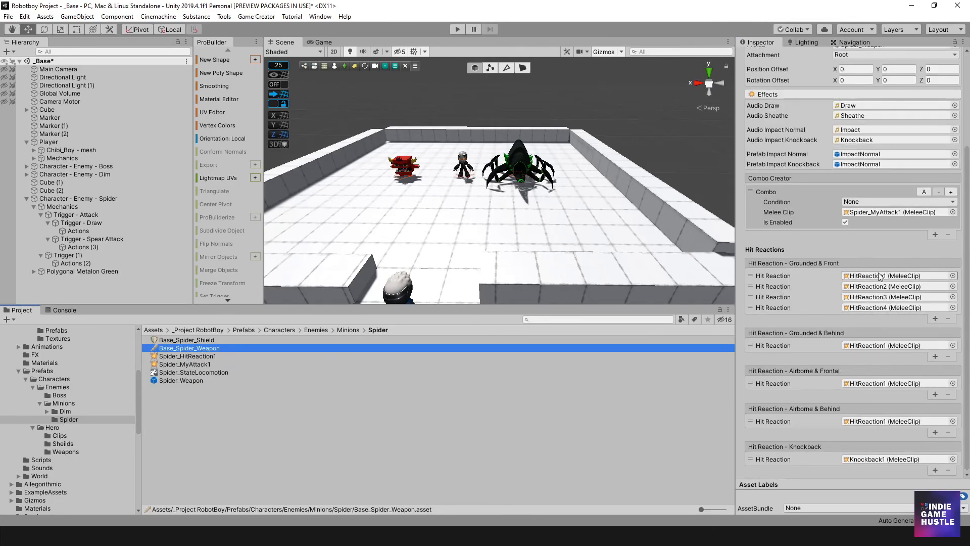
left_click_drag(186, 356, 860, 275)
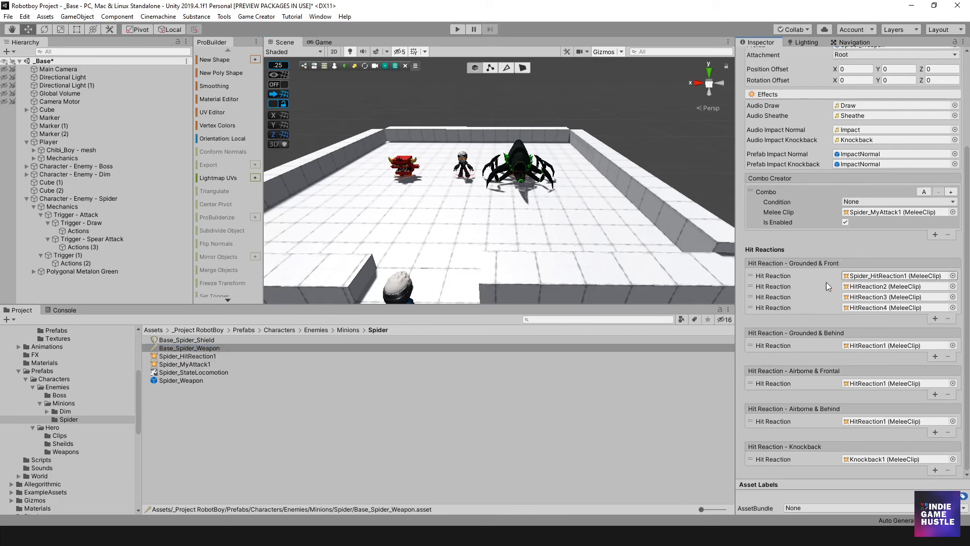
left_click_drag(199, 357, 859, 286)
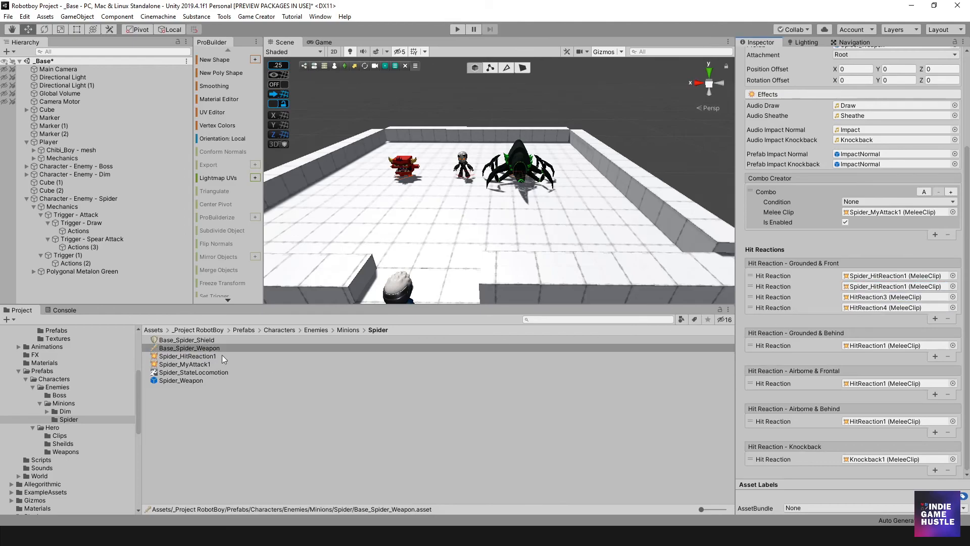
left_click_drag(198, 358, 887, 298)
left_click_drag(200, 357, 859, 308)
- Assign Spider_HitReaction1 to the weapon's Grounded & Behind, Airborne & Frontal, Airborne & Behind and Knockback hit reactions
left_click(190, 357)
left_click_drag(190, 358, 869, 347)
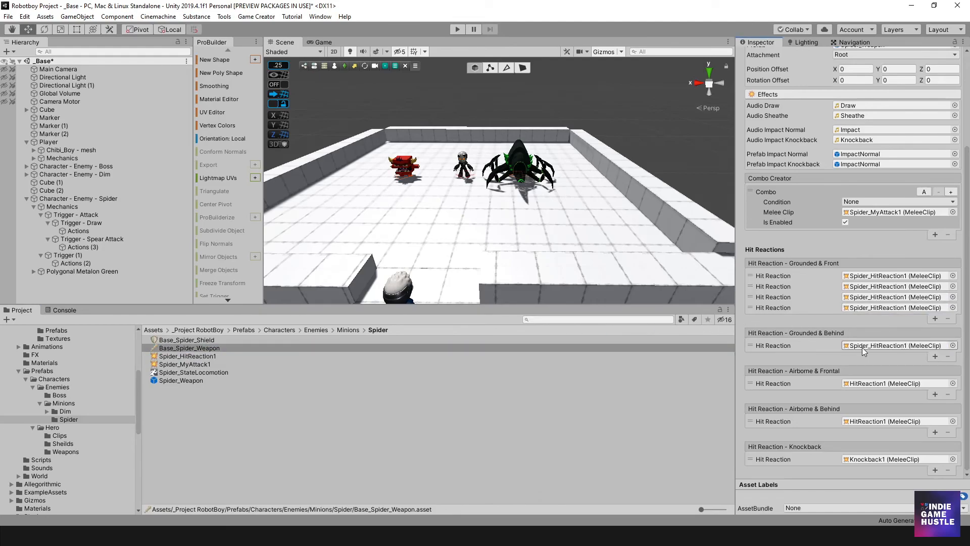
left_click_drag(188, 357, 854, 387)
left_click_drag(210, 358, 859, 422)
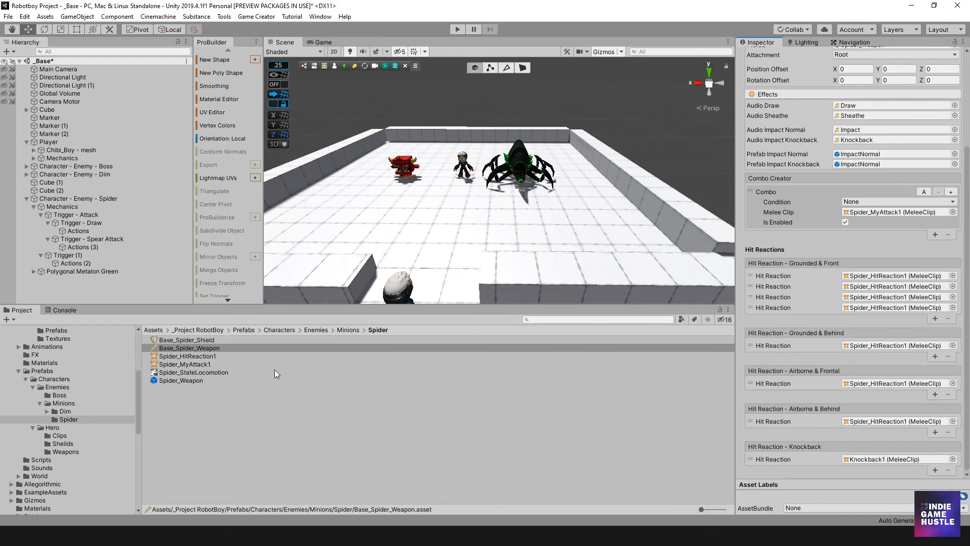
left_click_drag(205, 358, 866, 422)
left_click_drag(177, 354, 859, 457)
scroll(841, 429, "up", 5)
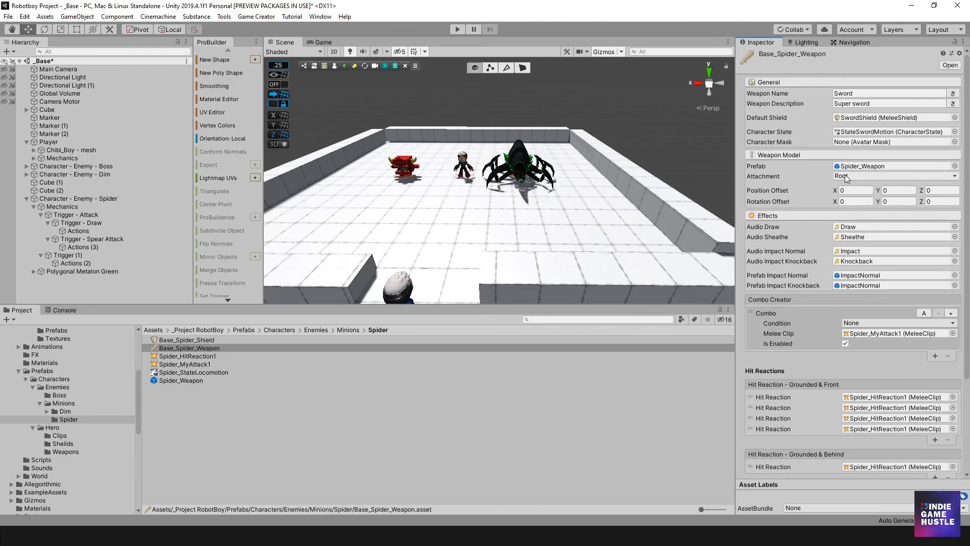
- Play-test the scene by moving the player around the arena to watch the spider, and stop the game
left_click(456, 28)
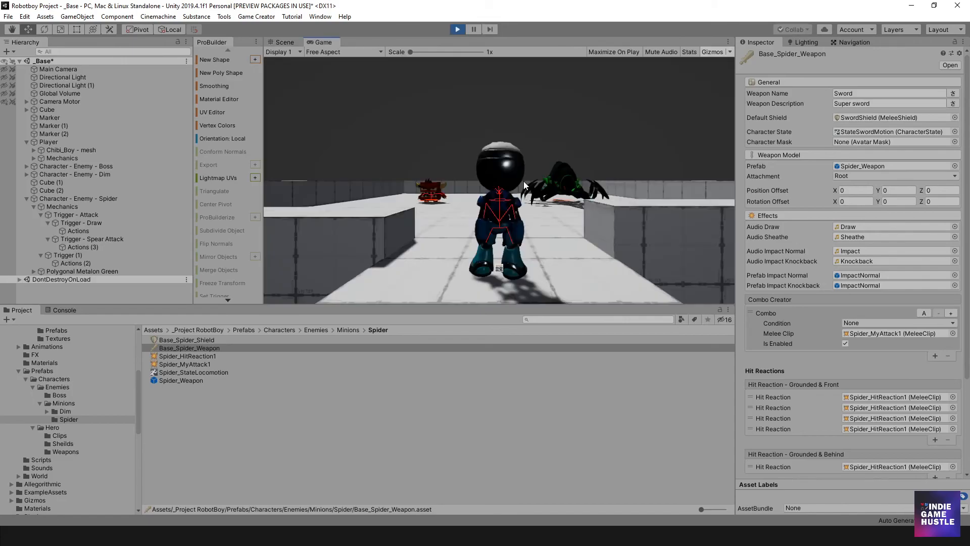
key("w")
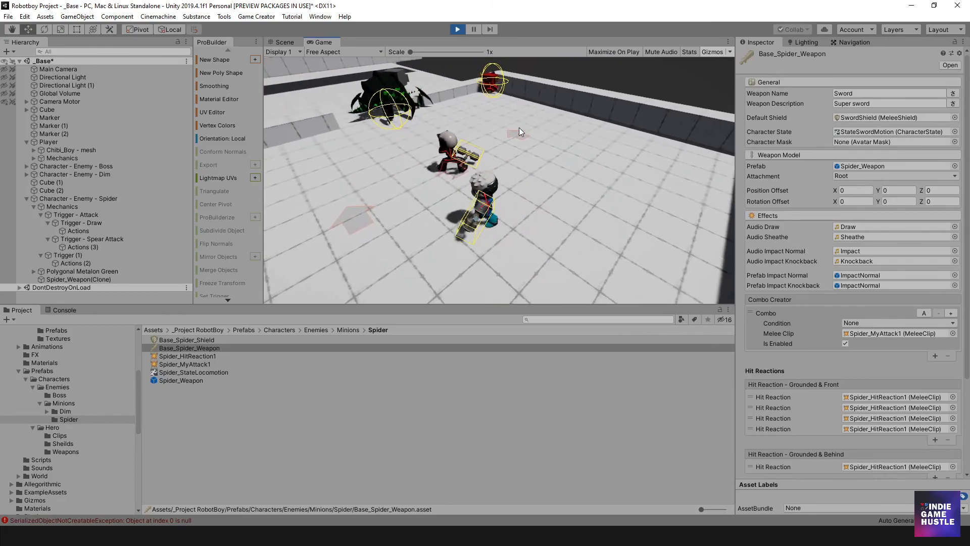
key("w")
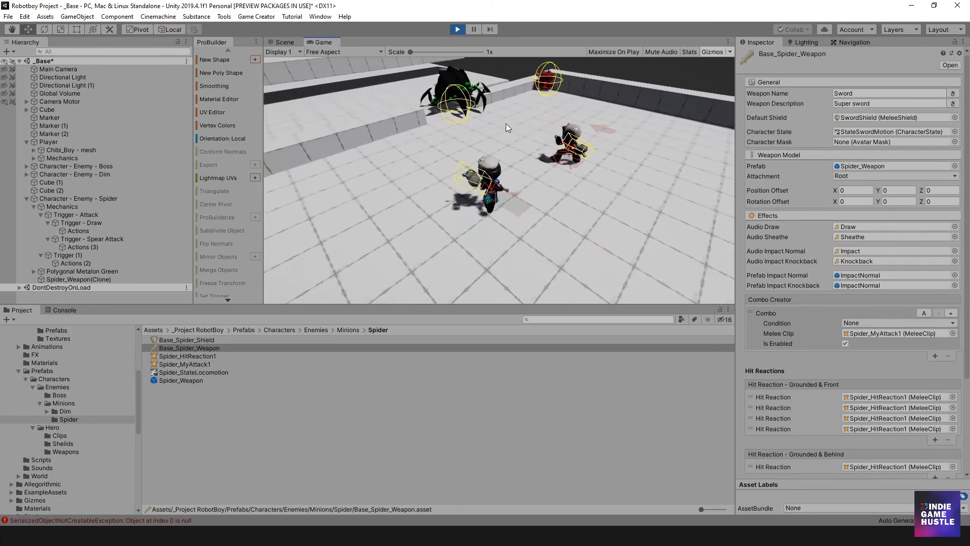
left_click(458, 29)
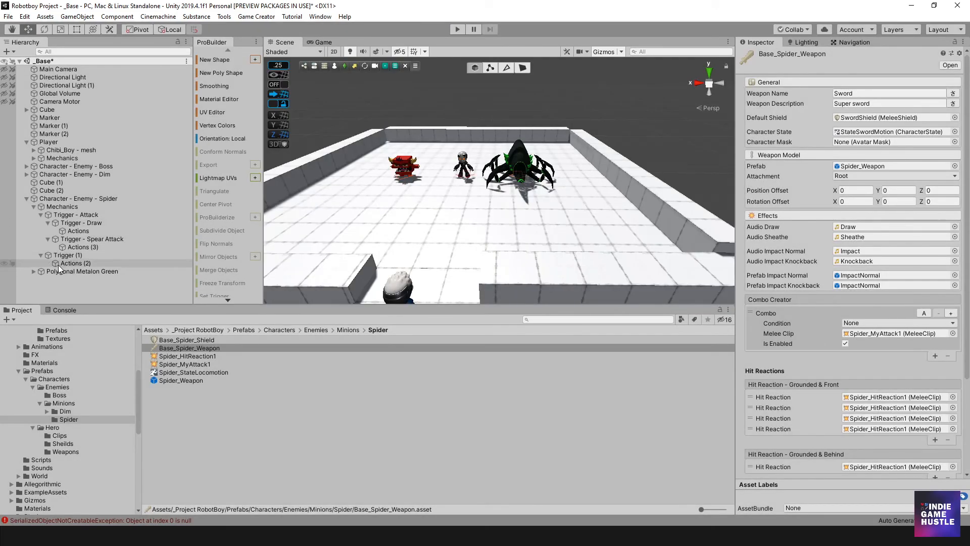
- Review the spider's trigger objects and deactivate Trigger - Spear Attack
left_click(69, 256)
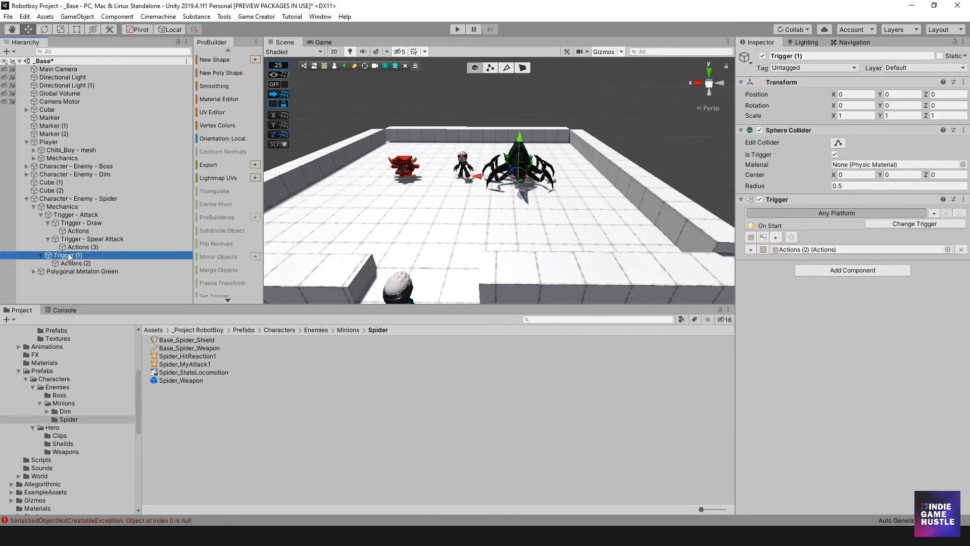
left_click(73, 239)
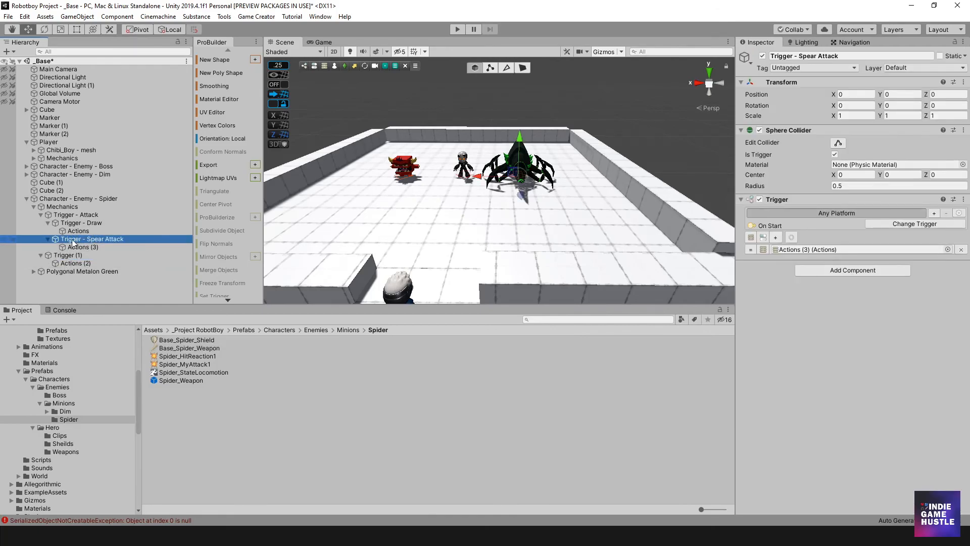
left_click(84, 247)
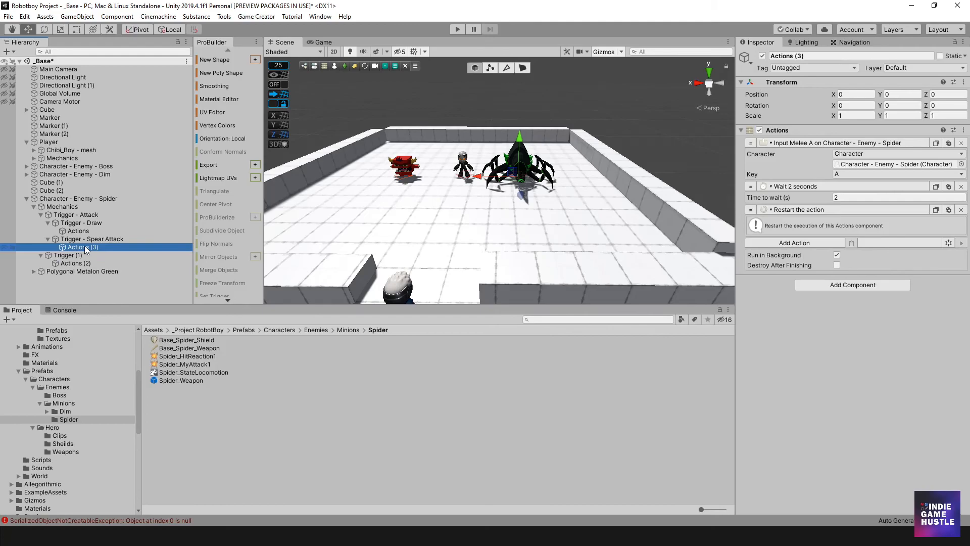
left_click(76, 239)
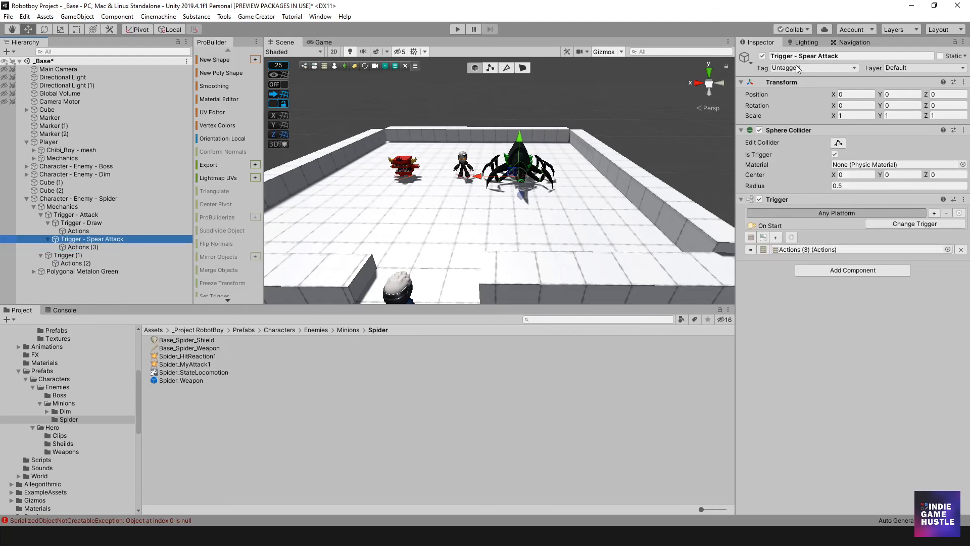
left_click(762, 55)
- Play-test the scene by running to the spider and striking it repeatedly to check its hit reactions, and stop the game
left_click(454, 29)
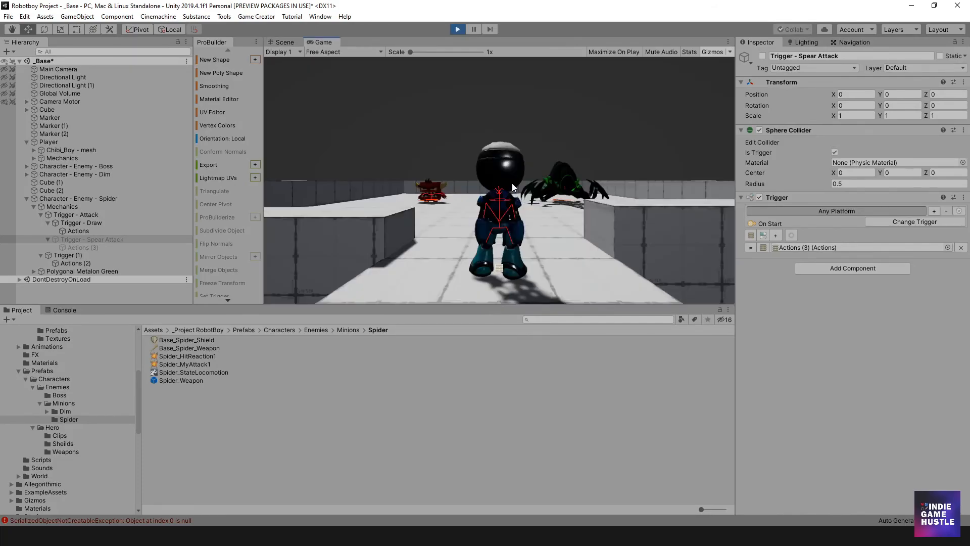
key("w")
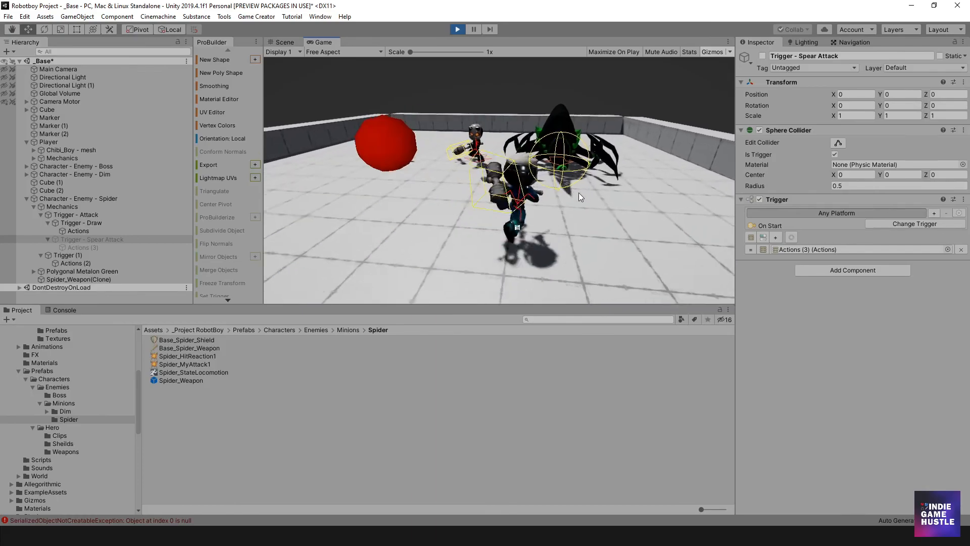
left_click(572, 190)
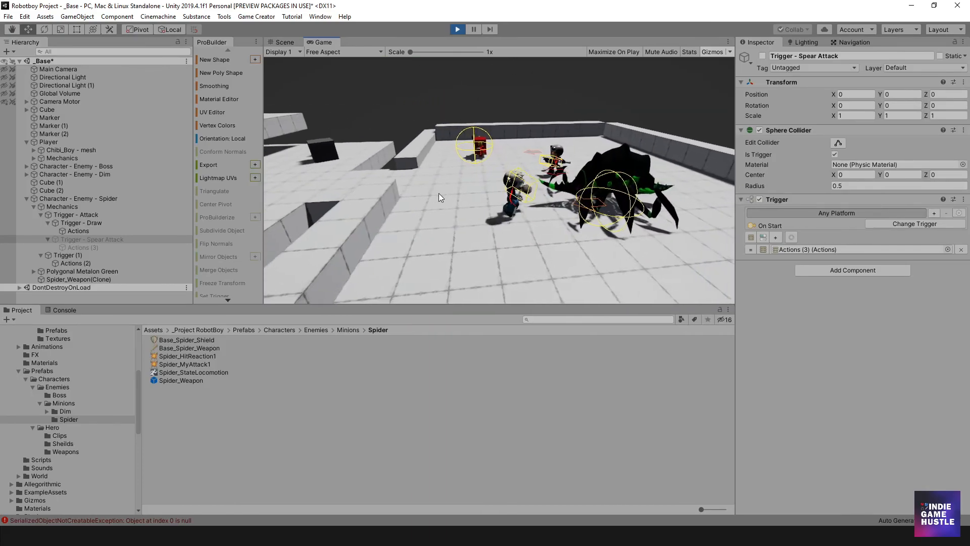
left_click(589, 193)
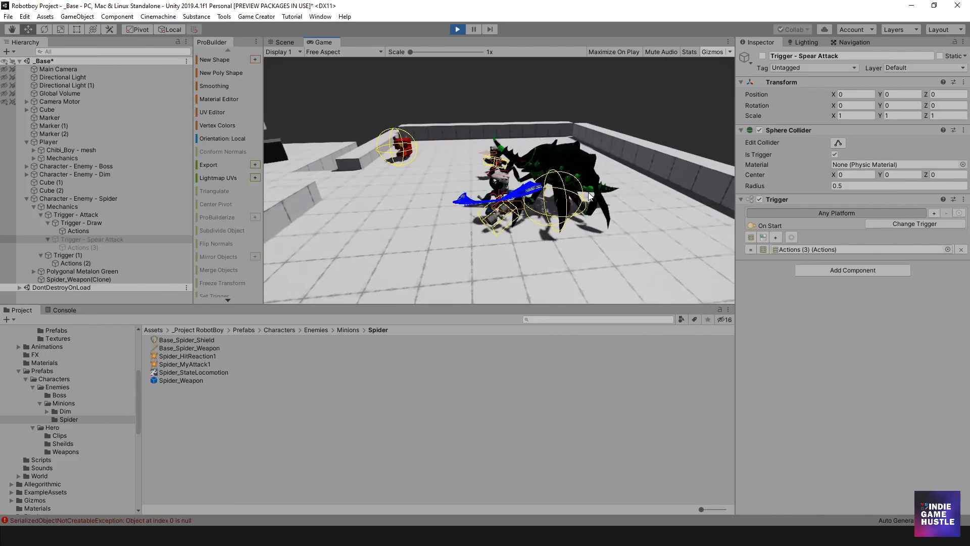
left_click(588, 193)
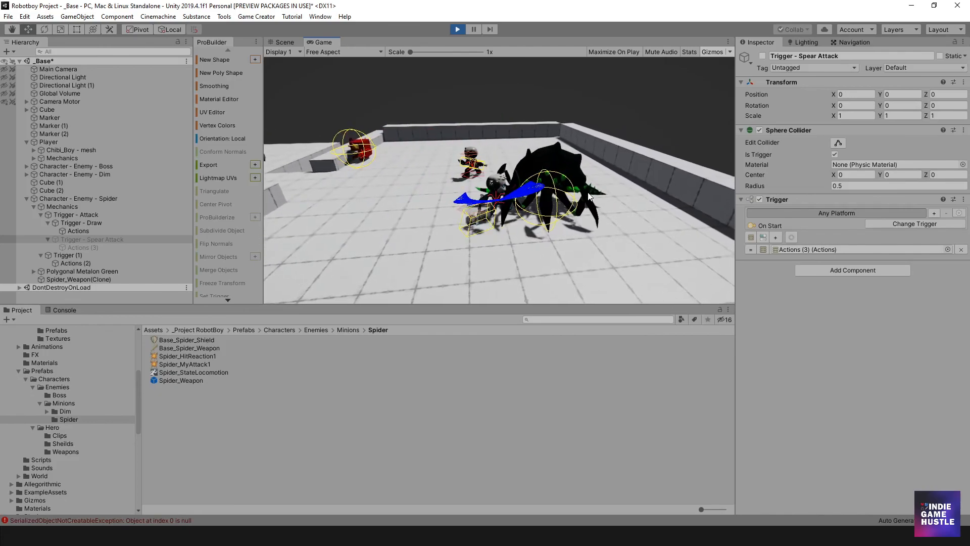
left_click(588, 193)
left_click(587, 192)
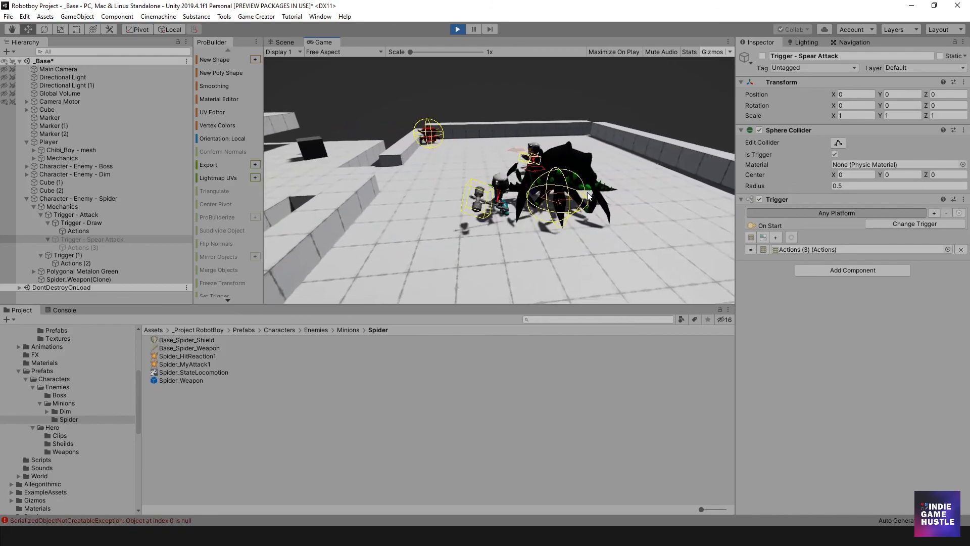
left_click(587, 194)
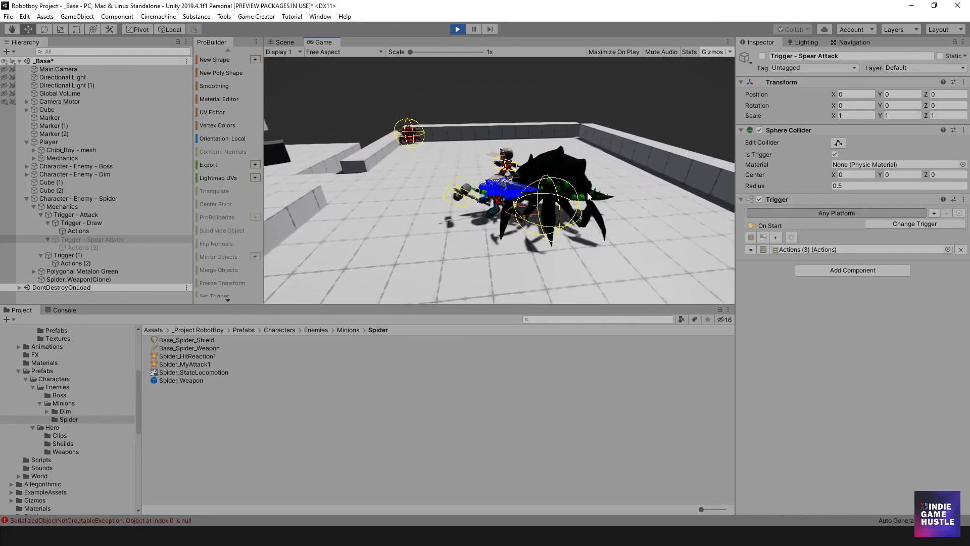
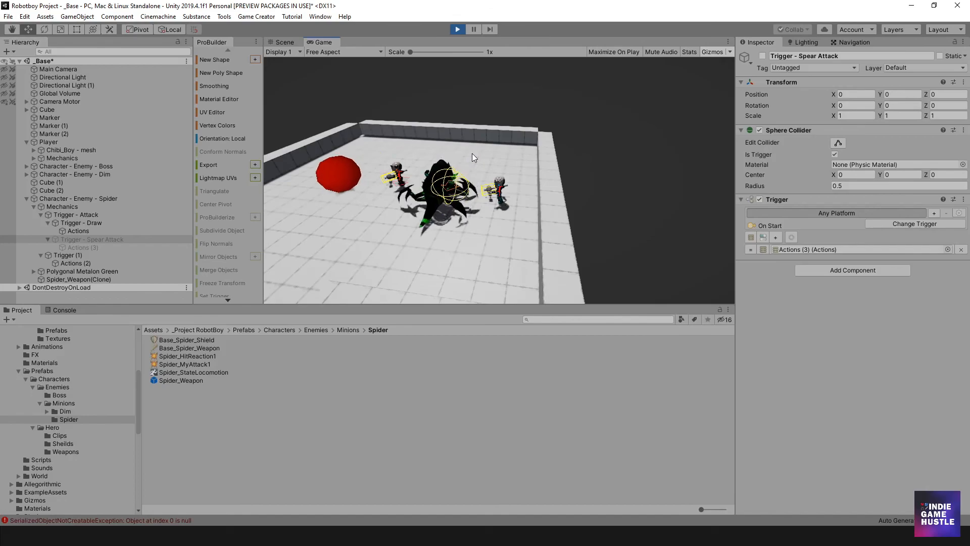
left_click(458, 29)
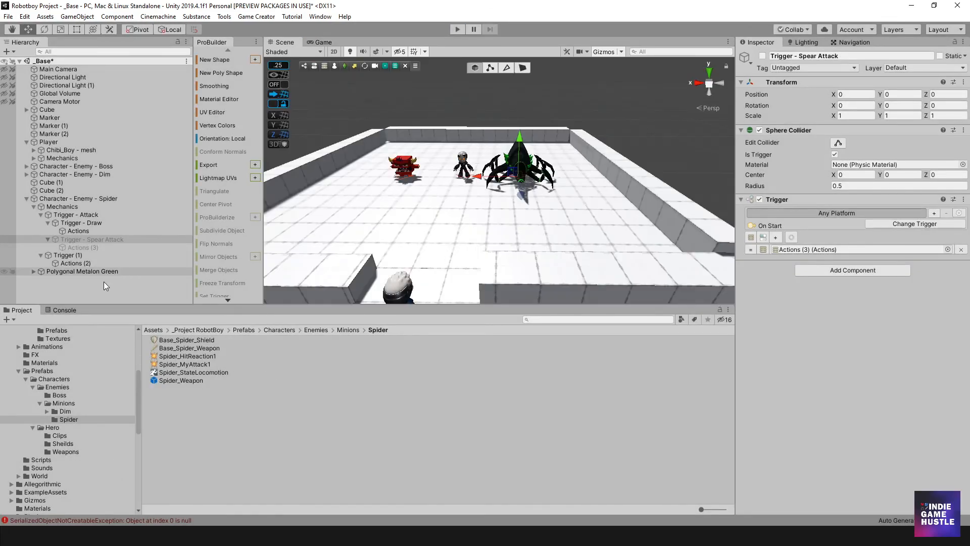
- Clear the console messages and return to the project files
left_click(61, 311)
left_click(10, 319)
left_click(19, 310)
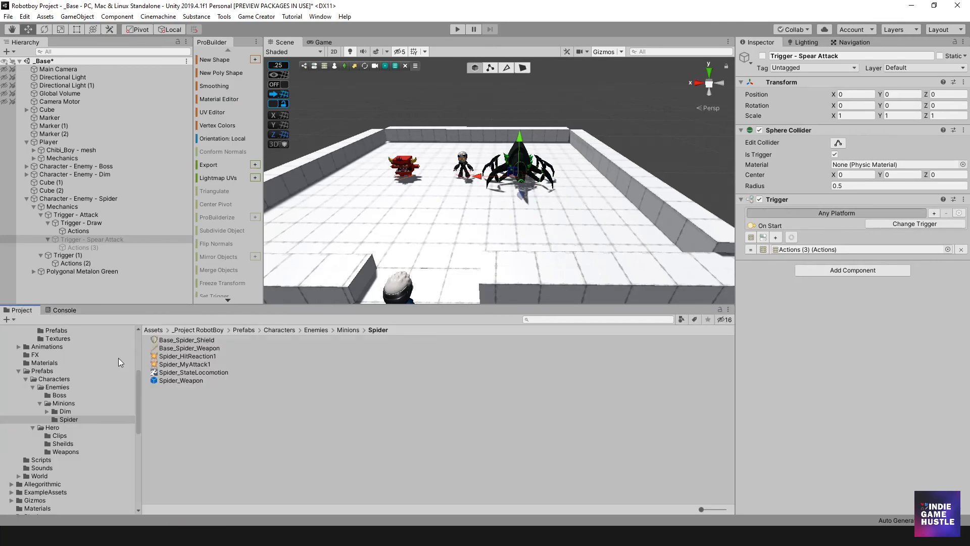
- Duplicate the Run Forward In Place clip from its Polygonal Metalon FBX and rename the copy Spider_Run Forward In Place
scroll(59, 403, "up", 5)
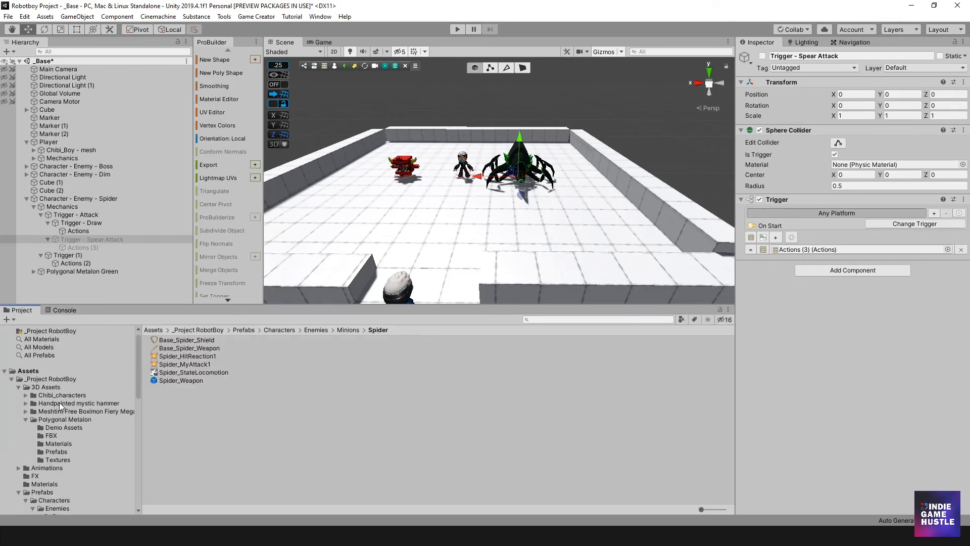
left_click(51, 436)
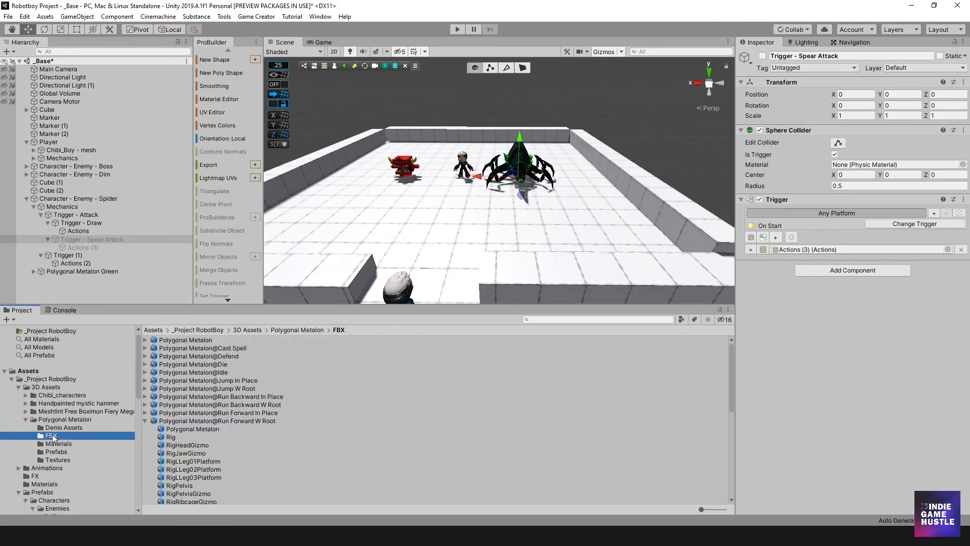
left_click(146, 420)
left_click(263, 404)
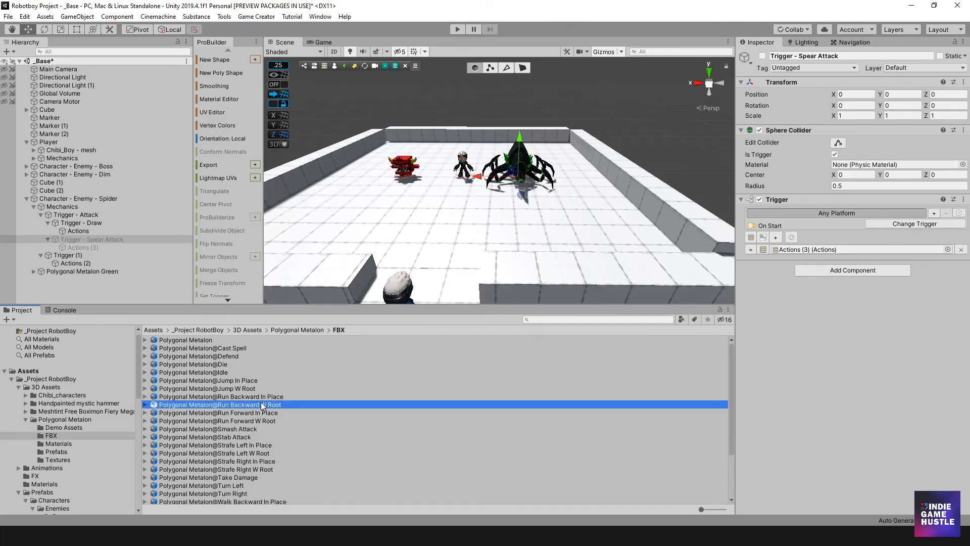
left_click(259, 414)
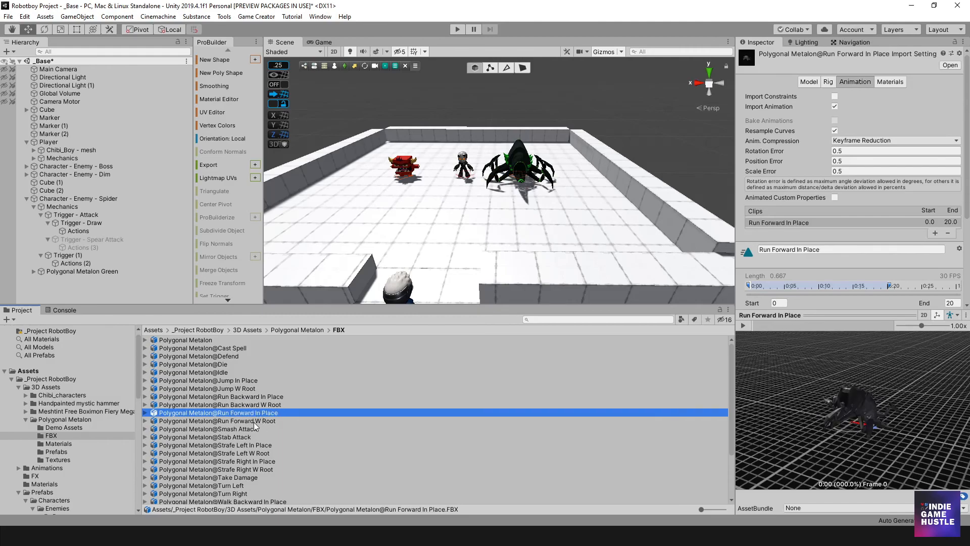
left_click(143, 413)
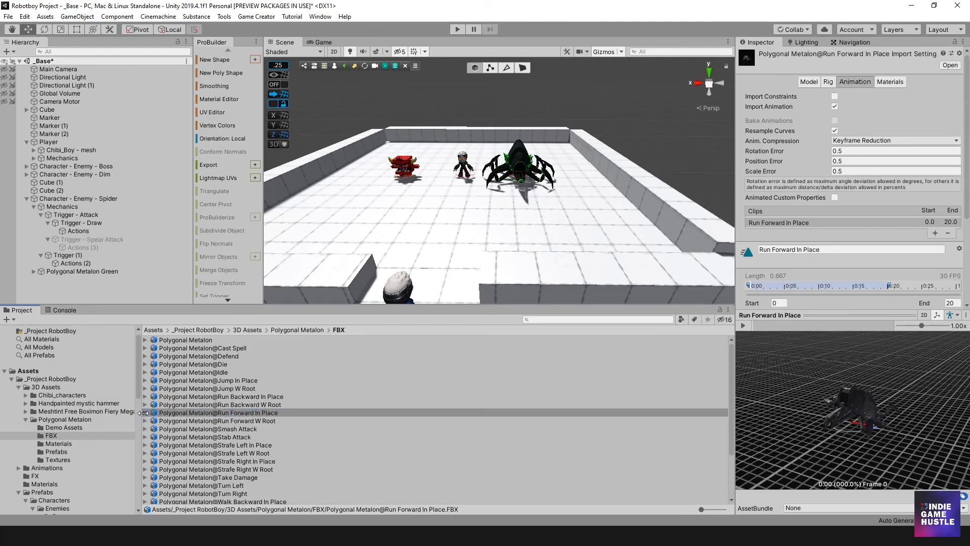
left_click(145, 413)
scroll(177, 420, "down", 5)
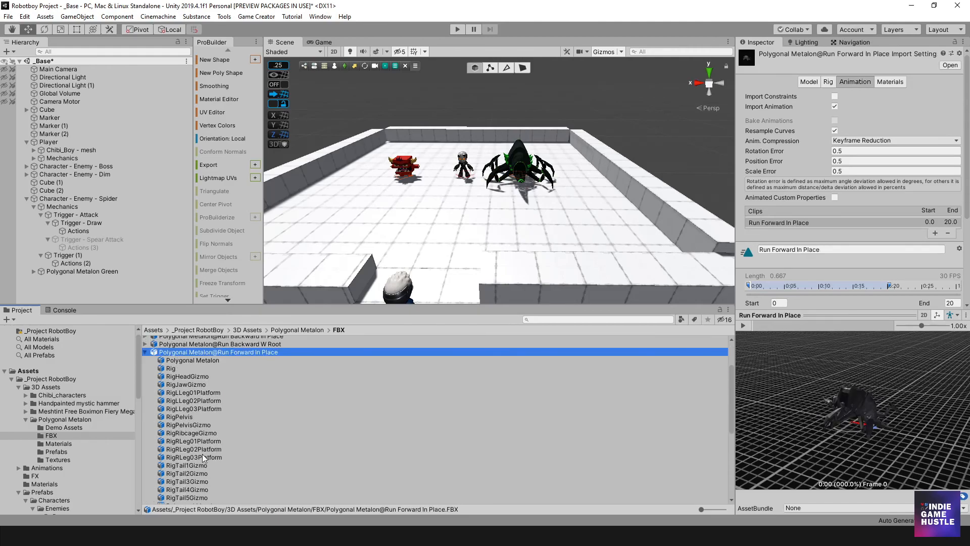
left_click(188, 423)
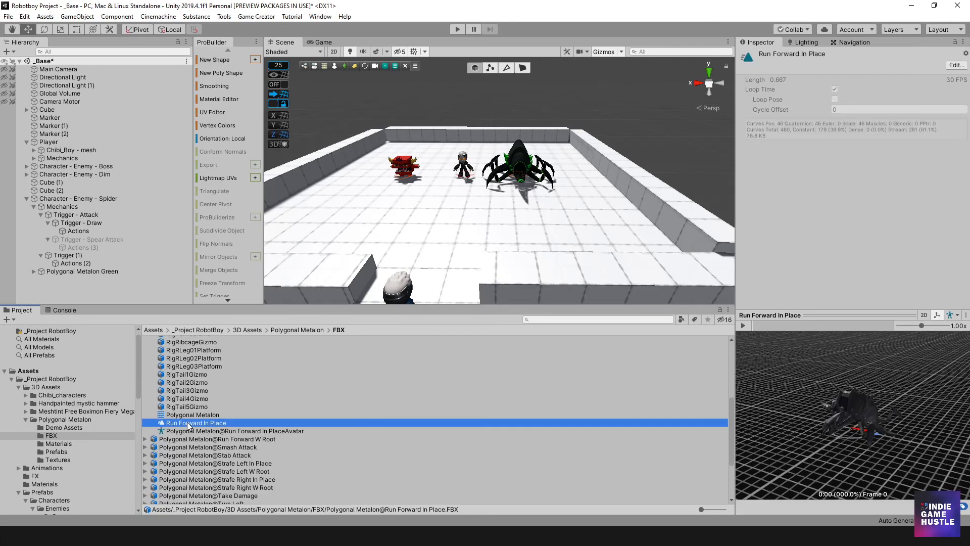
key("ctrl+d")
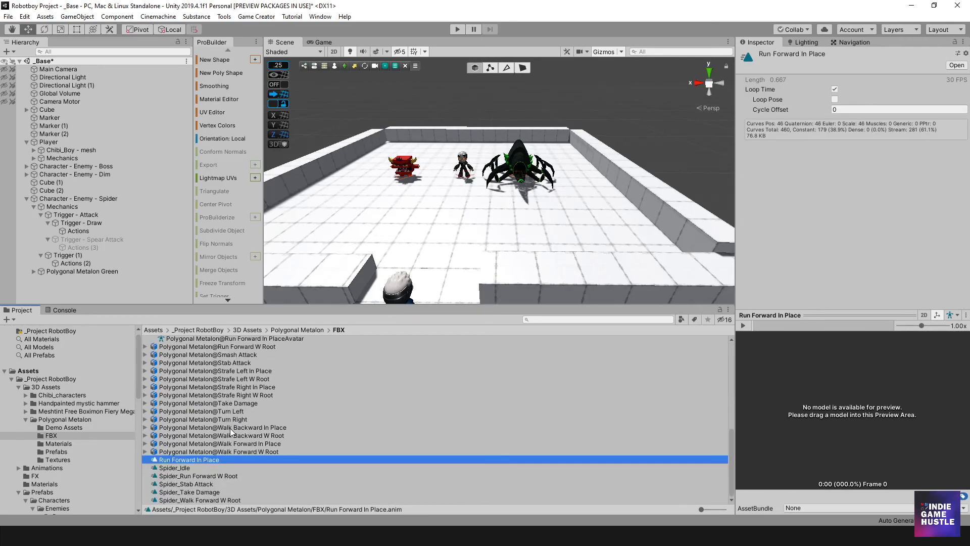
left_click(177, 460)
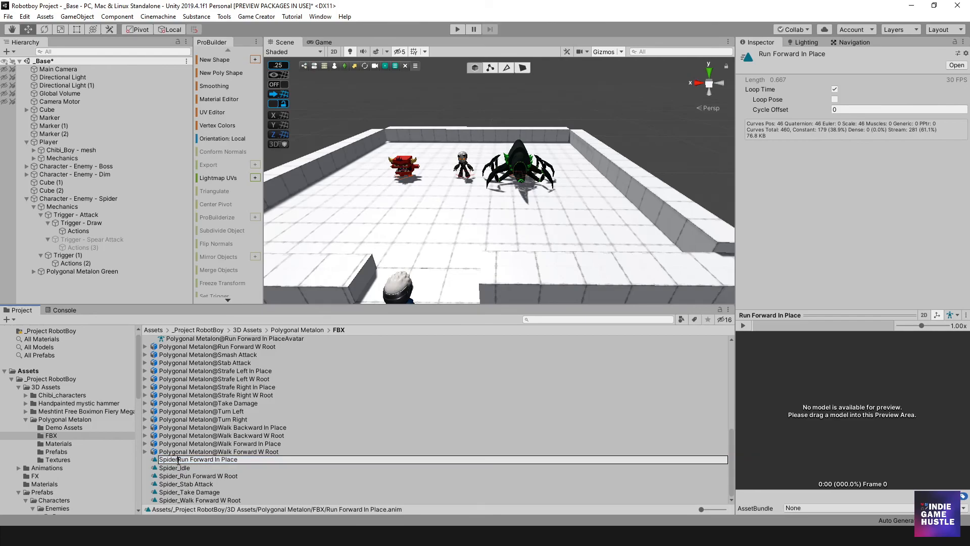
key("Return")
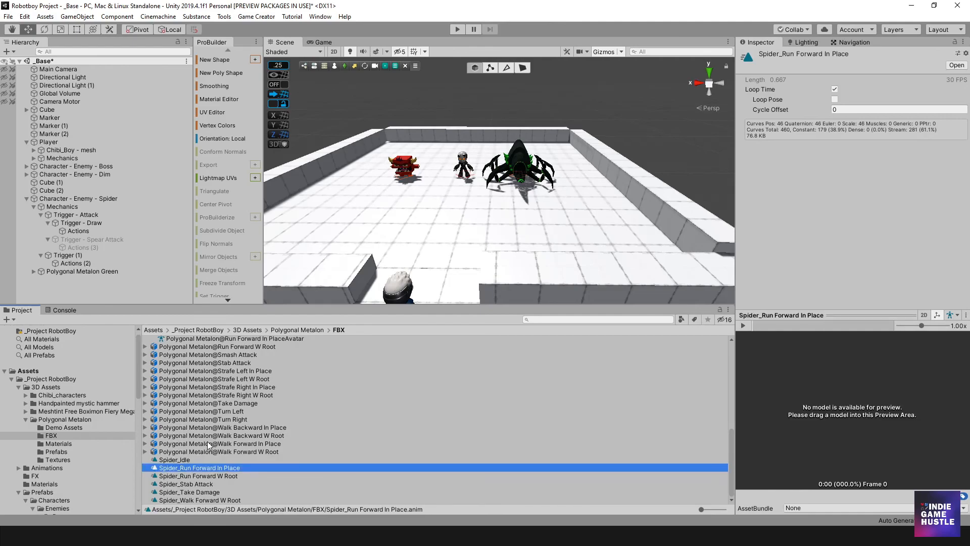
- Duplicate the Walk Forward In Place clip from its Polygonal Metalon FBX and rename the copy Spider_Walk Forward In Place
left_click(239, 443)
left_click(146, 444)
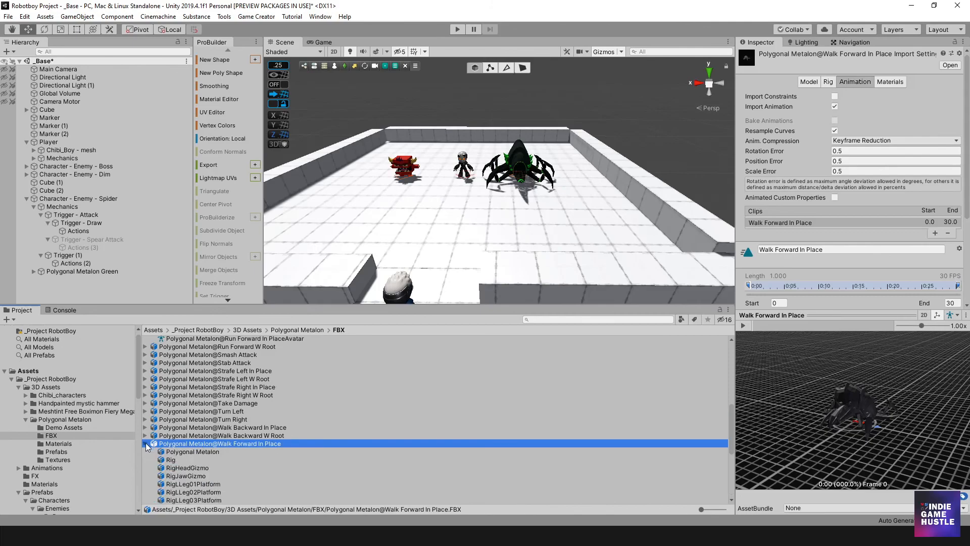
scroll(186, 453, "down", 7)
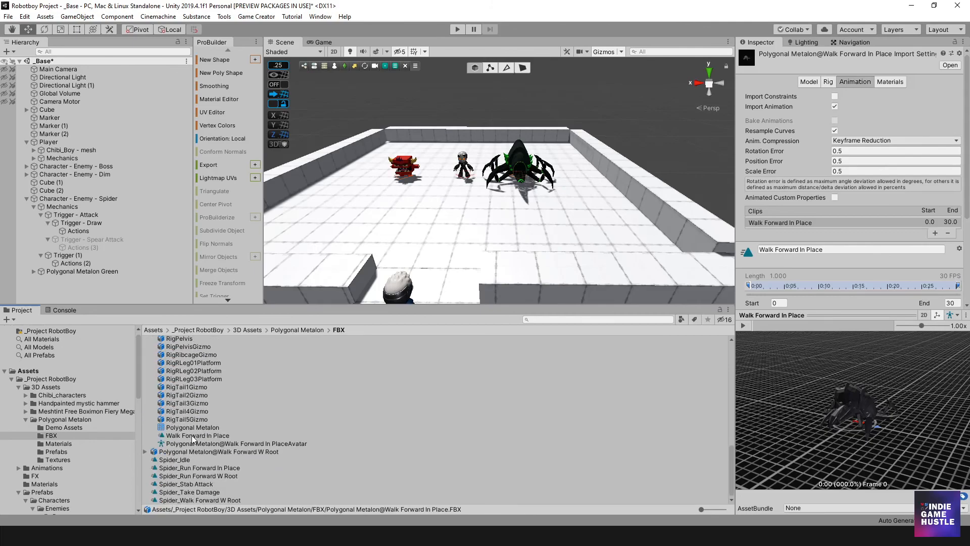
left_click(193, 436)
key("ctrl+d")
left_click(174, 500)
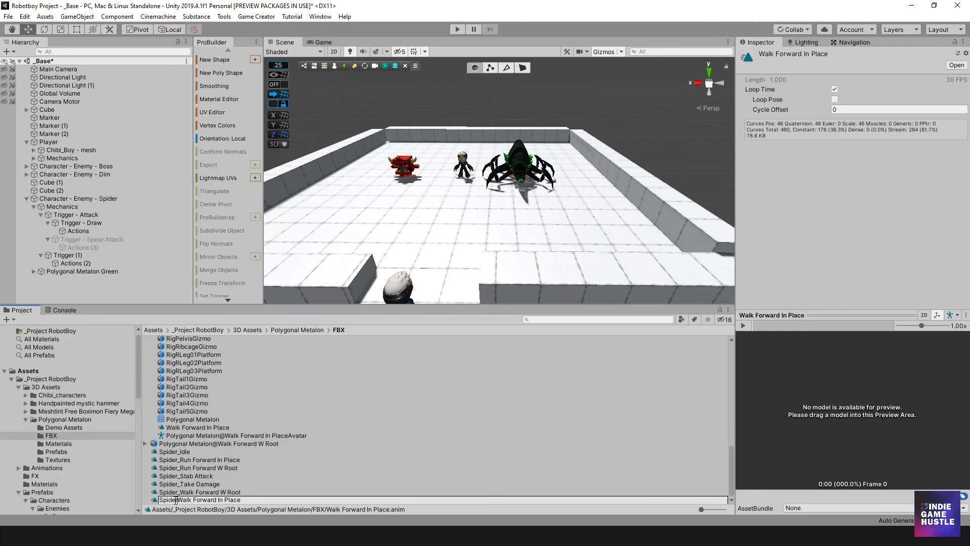
key("Return")
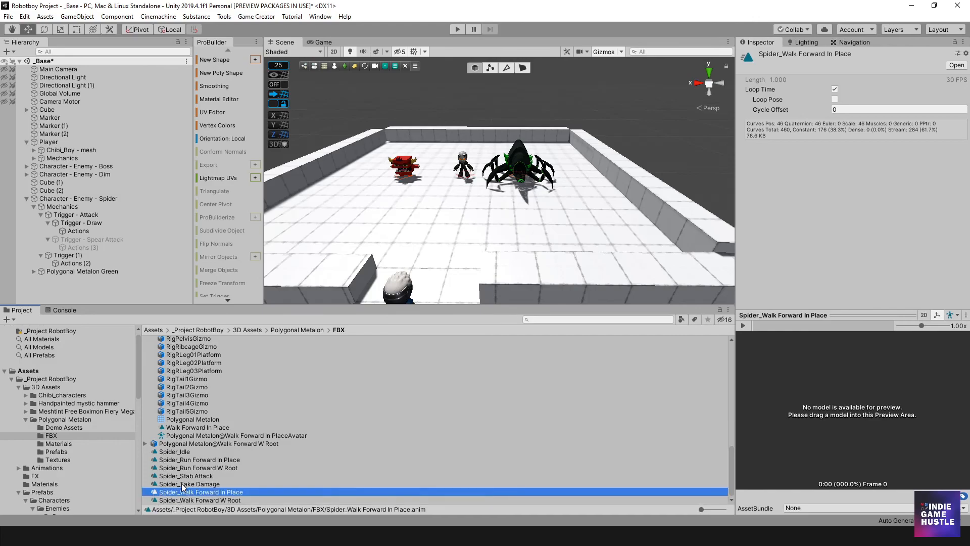
- Locate Spider_StateLocomotion through the spider's draw action and set its Character@runForward override to Spider_Run Forward In Place
left_click(89, 231)
left_click(861, 199)
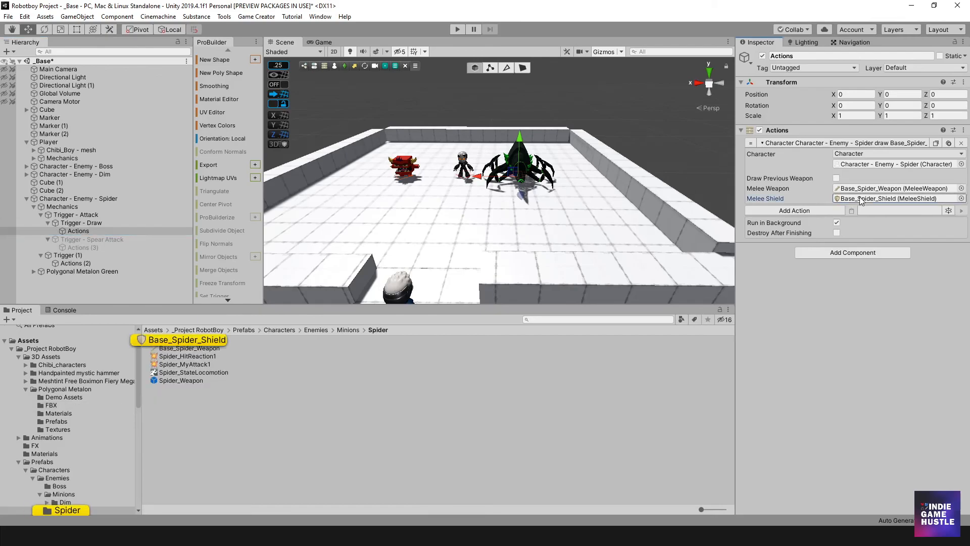
left_click(223, 373)
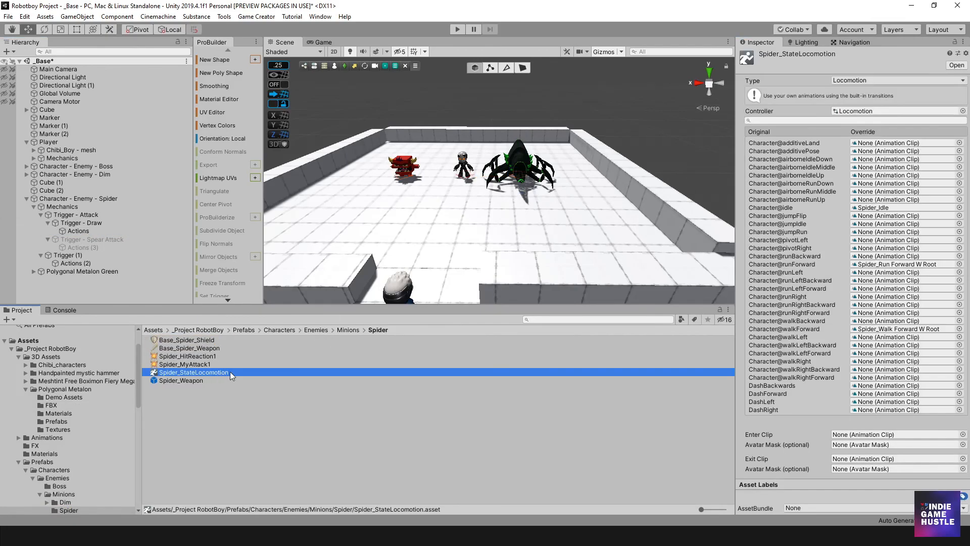
left_click(959, 264)
type("Spider")
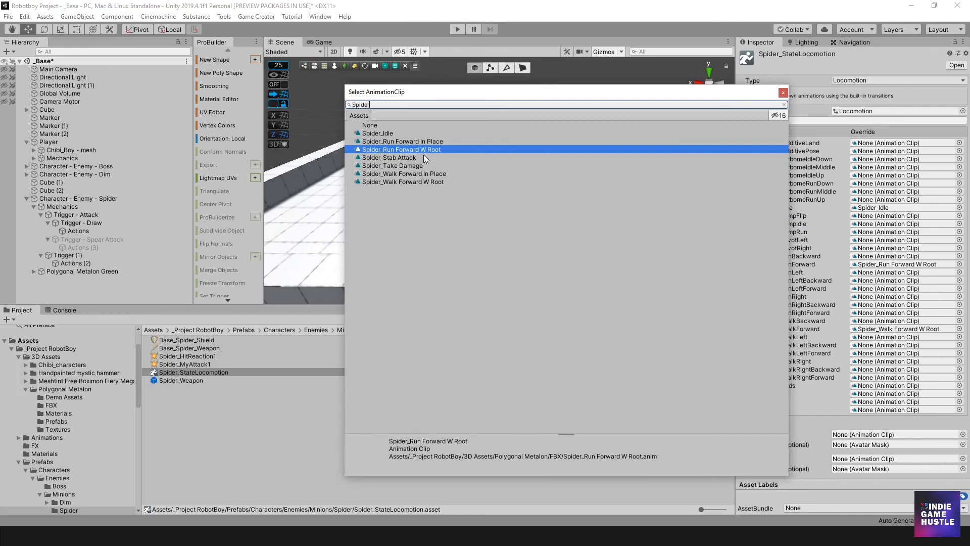
left_click(409, 142)
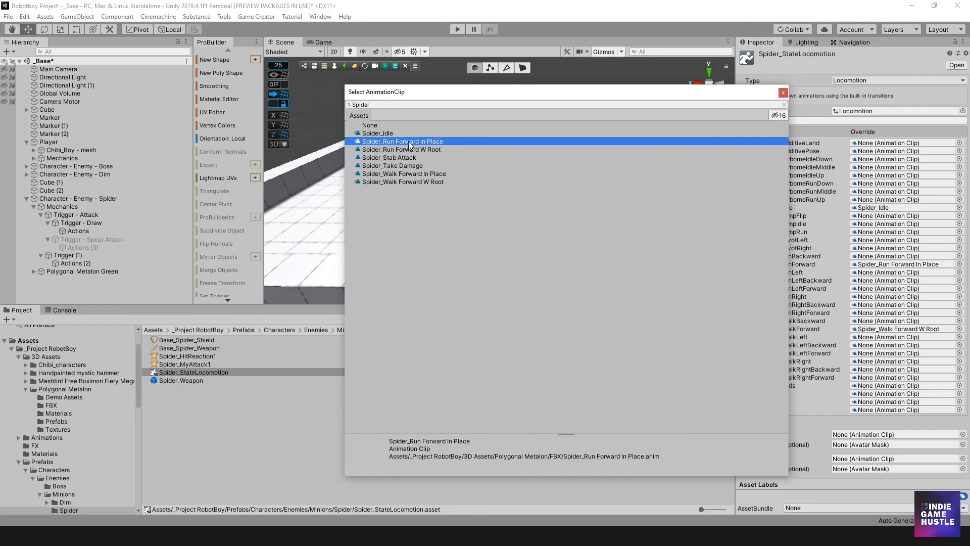
double_click(409, 142)
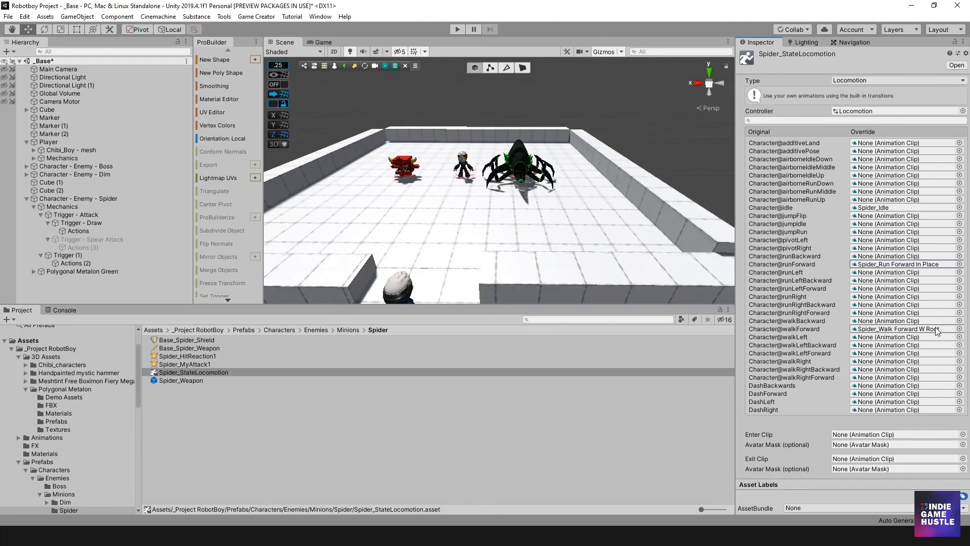
- Set the Character@walkForward override of Spider_StateLocomotion to Spider_Walk Forward In Place
left_click(959, 329)
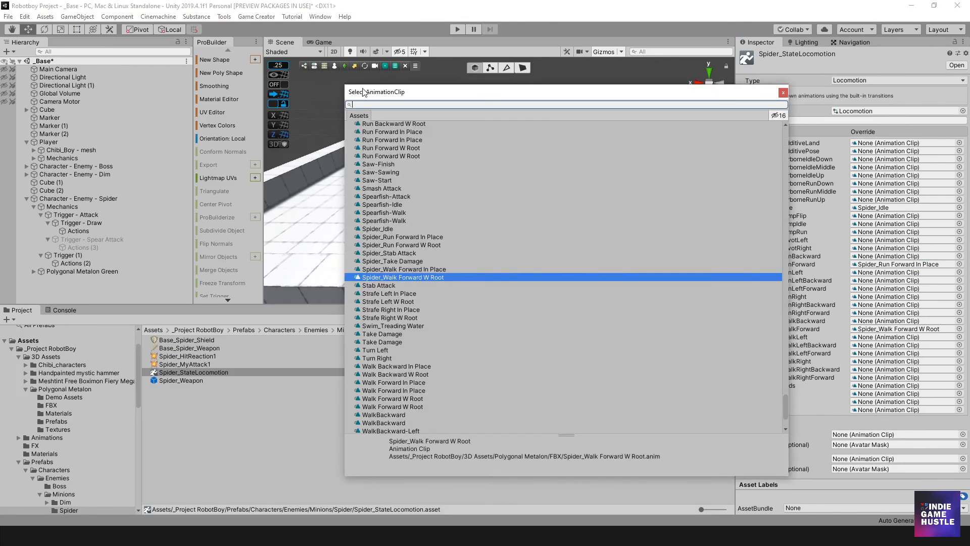
type("spider")
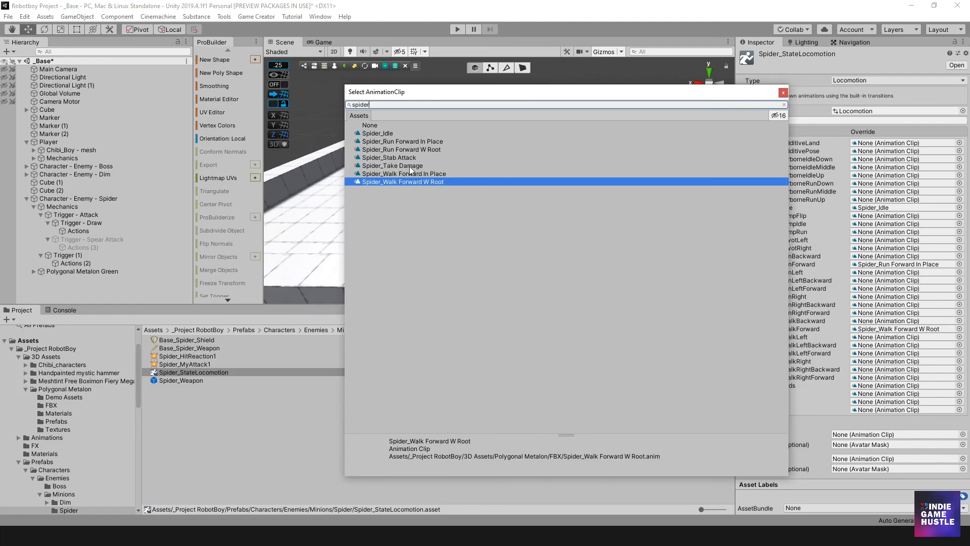
double_click(412, 173)
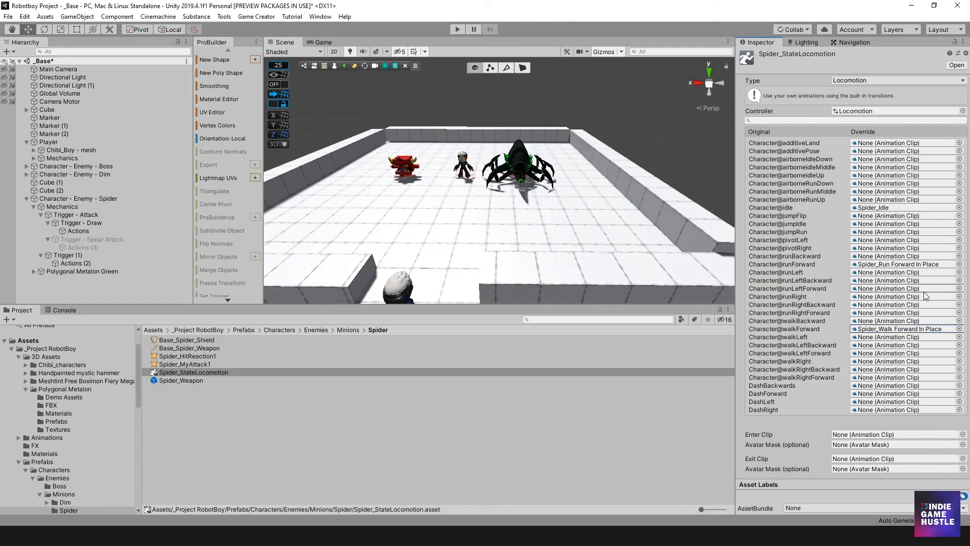
- Review the combo and hit reactions of Base_Spider_Weapon, and start a play-test in which the player strikes the spider and backs away
left_click(202, 349)
scroll(815, 329, "down", 5)
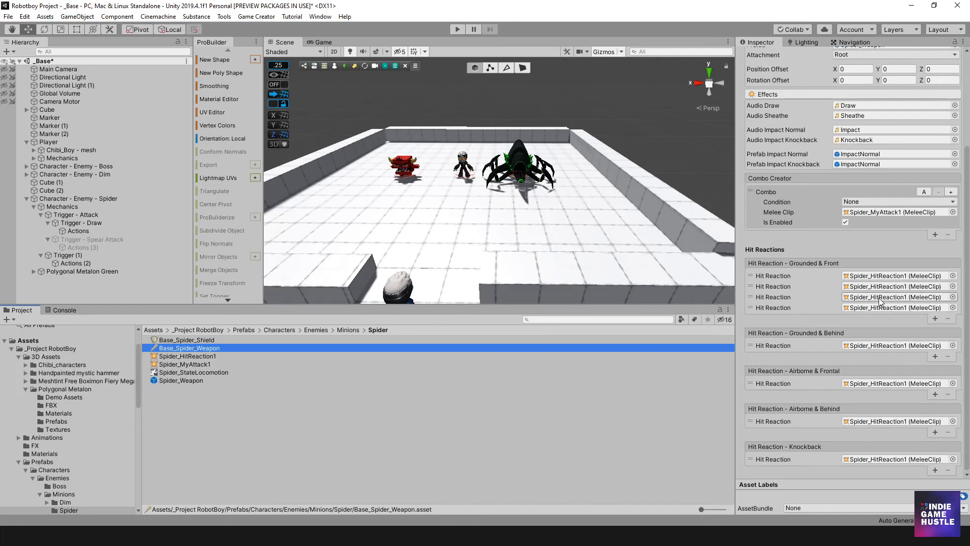
scroll(880, 302, "up", 3)
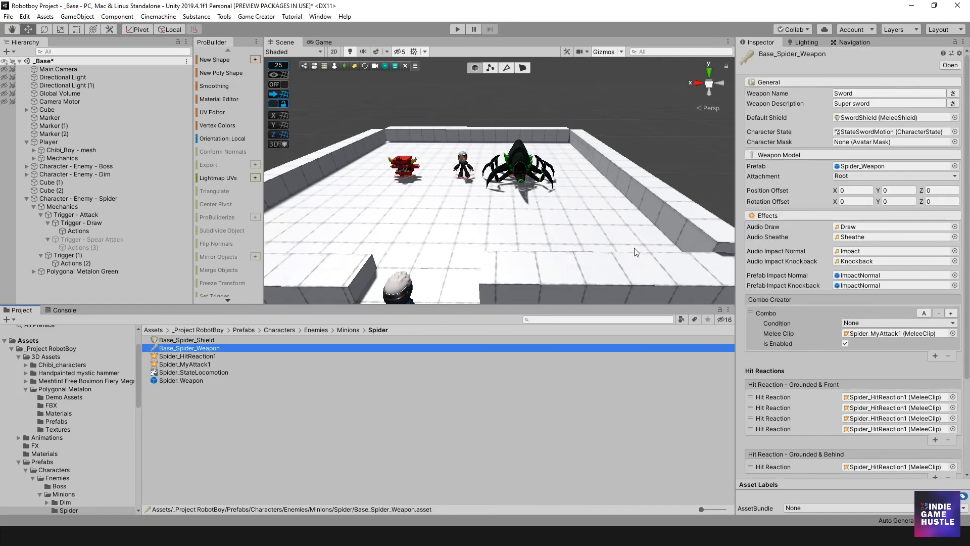
left_click(456, 29)
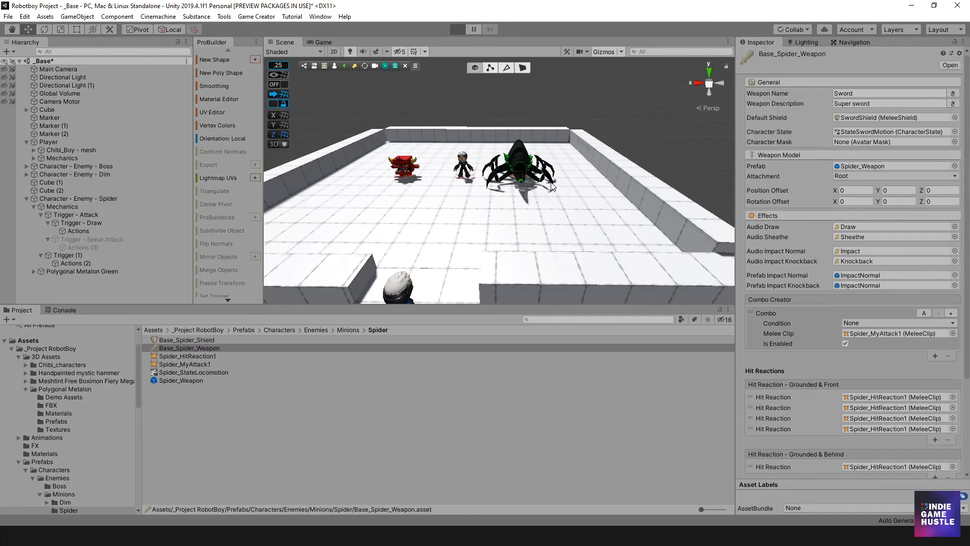
key("w")
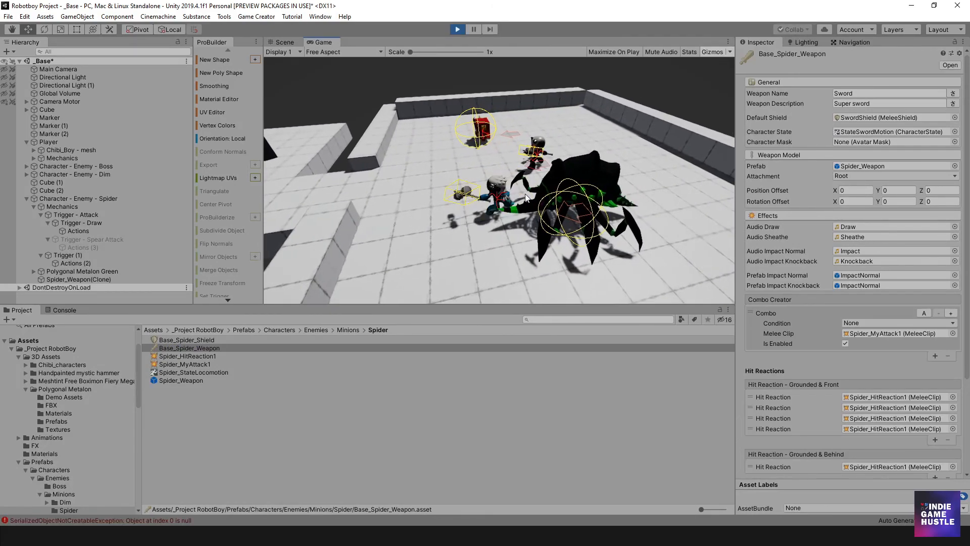
left_click(527, 194)
key("s")
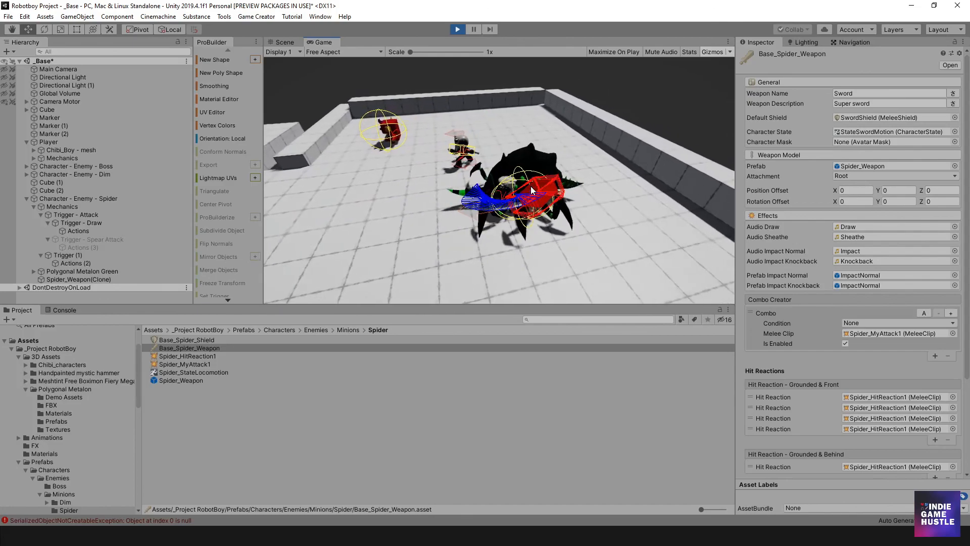
key("s")
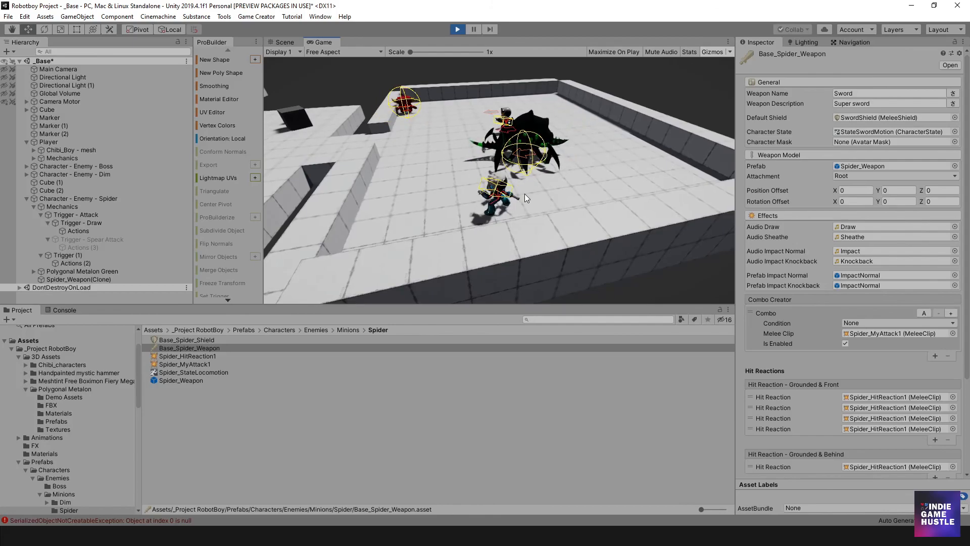
- Run the player back to the spider to fight it at close range, retreat, and stop the game
key("w")
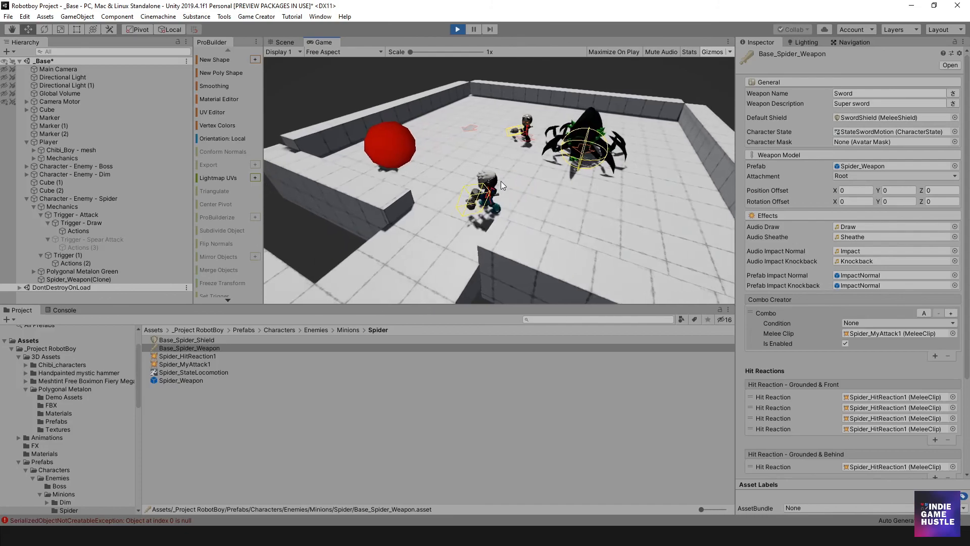
key("w")
key("d")
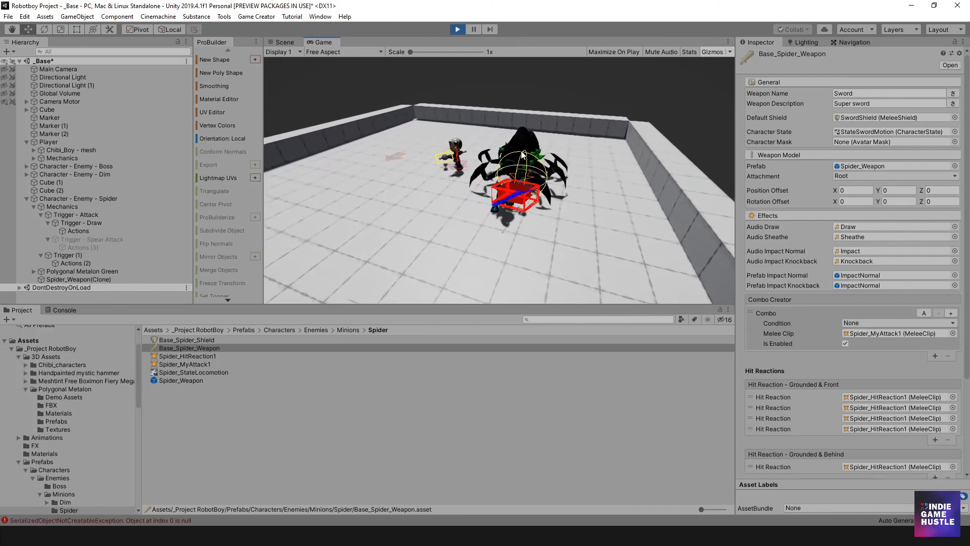
key("d")
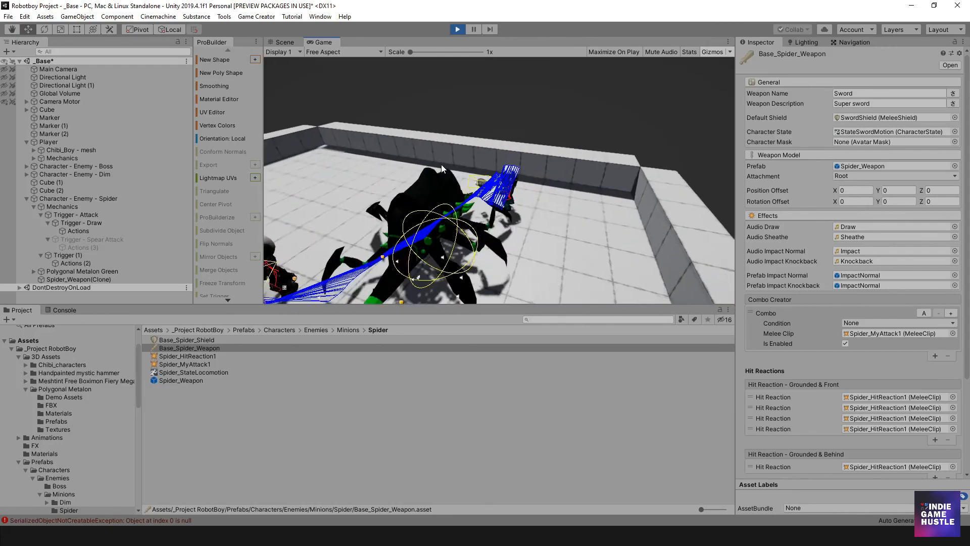
key("s")
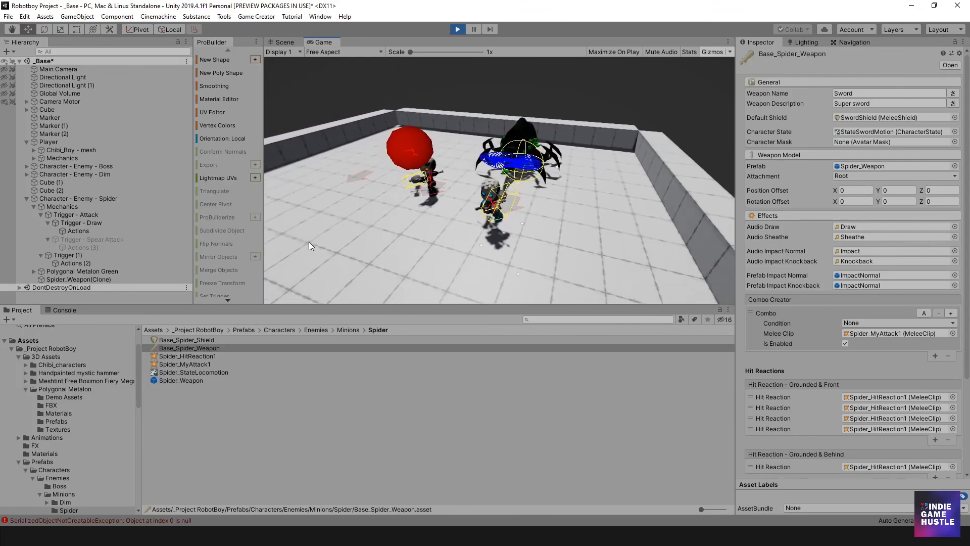
key("s")
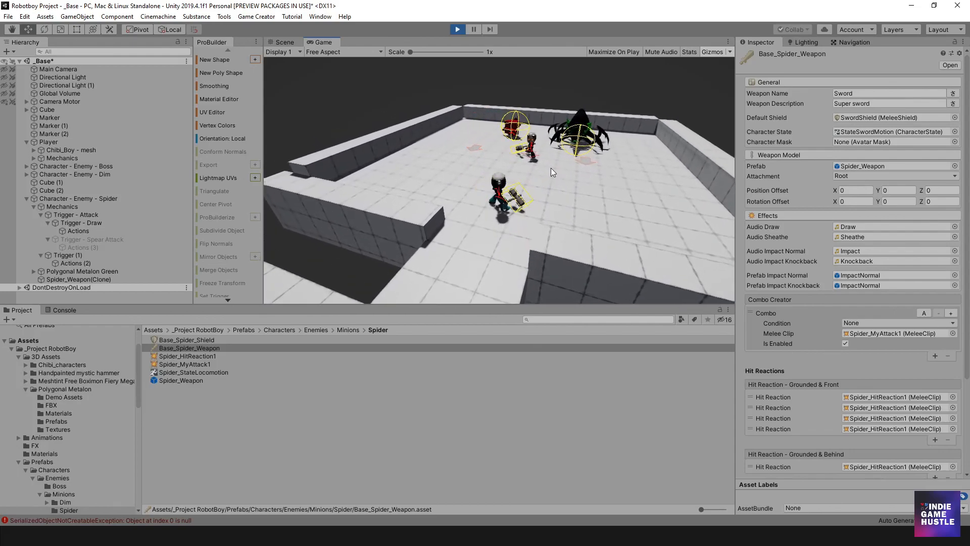
left_click(457, 29)
- Activate the spider's Trigger - Spear Attack object
left_click(72, 240)
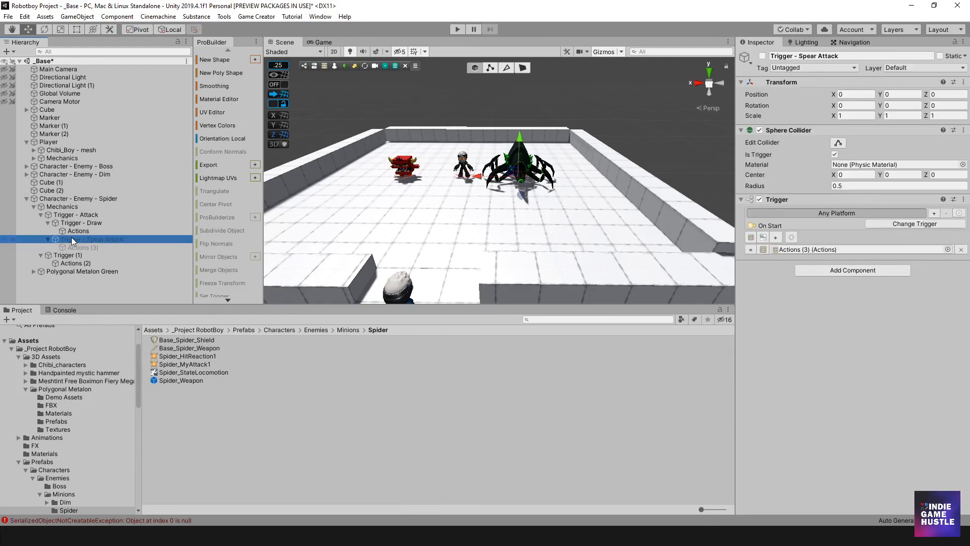
left_click(763, 56)
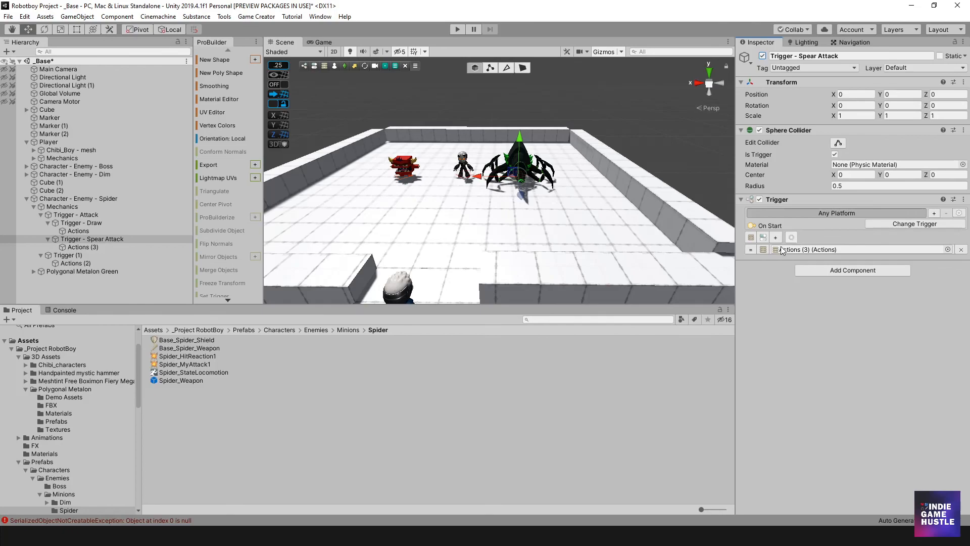
- Check the Actions (3) of the spider's Spear Attack trigger and the combo's melee clip in Base_Spider_Weapon
left_click(120, 247)
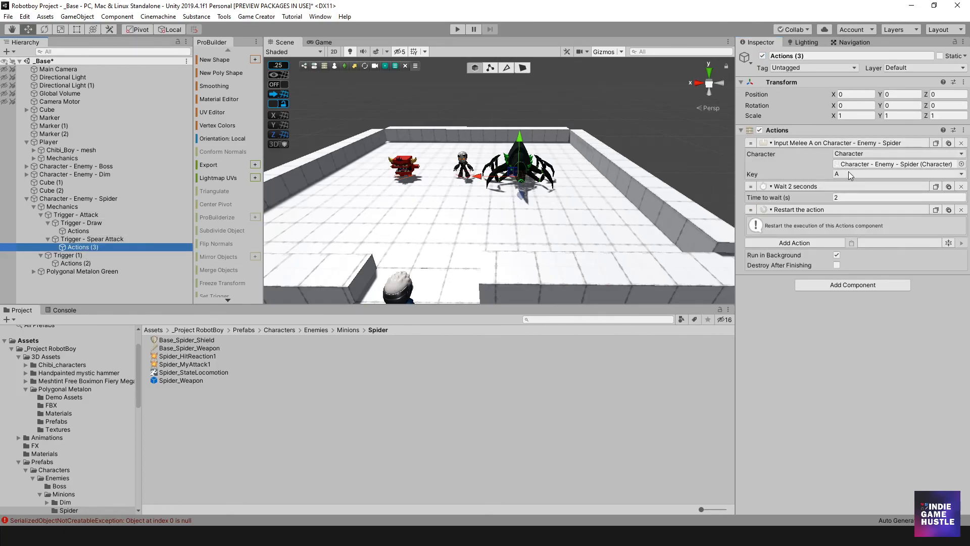
left_click(190, 348)
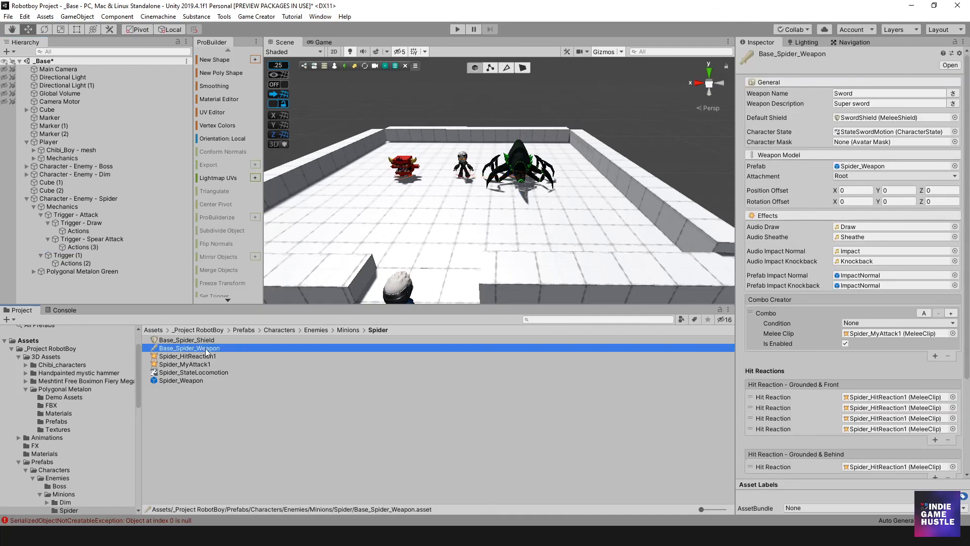
scroll(849, 228, "down", 2)
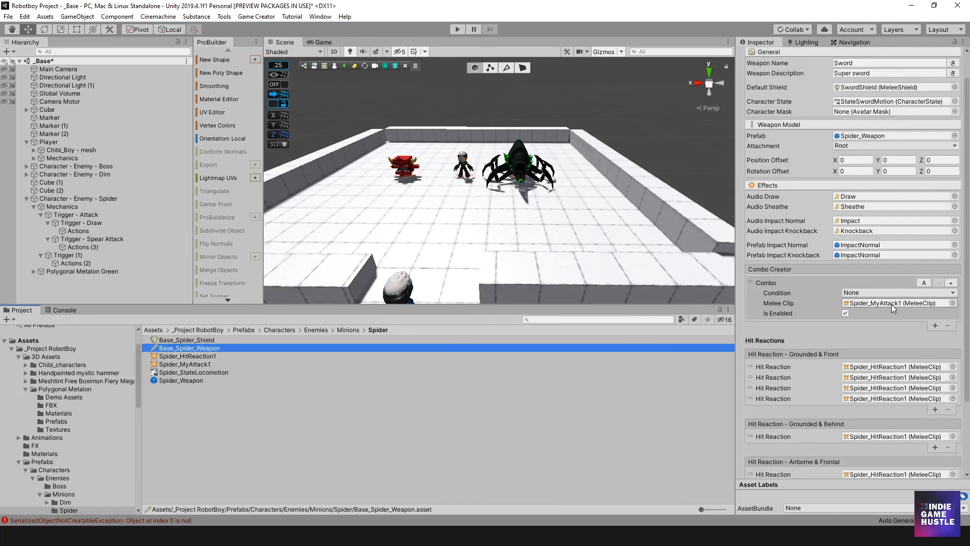
- Set the animation clip of Spider_MyAttack1 to Spider_Stab Attack
left_click(184, 365)
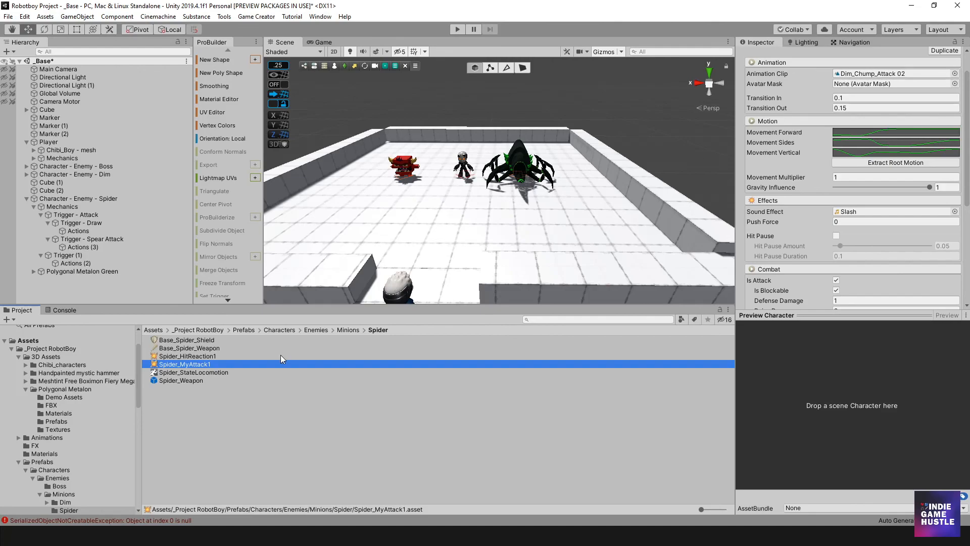
left_click(175, 373)
left_click(175, 364)
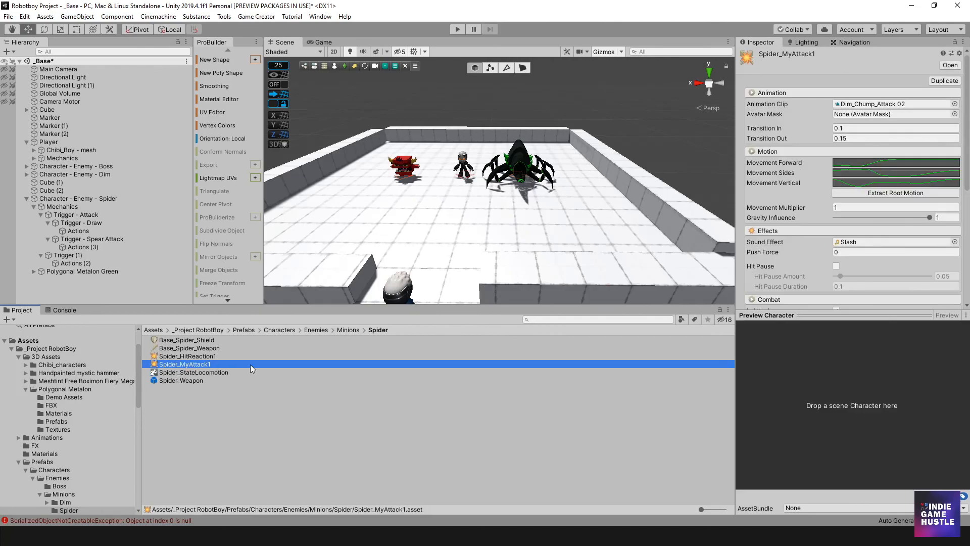
left_click(955, 104)
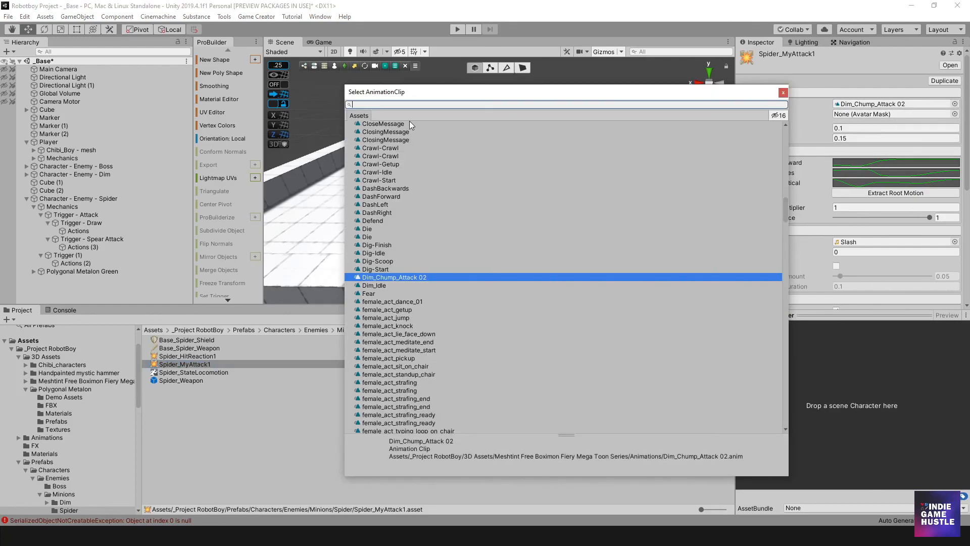
type("Spider")
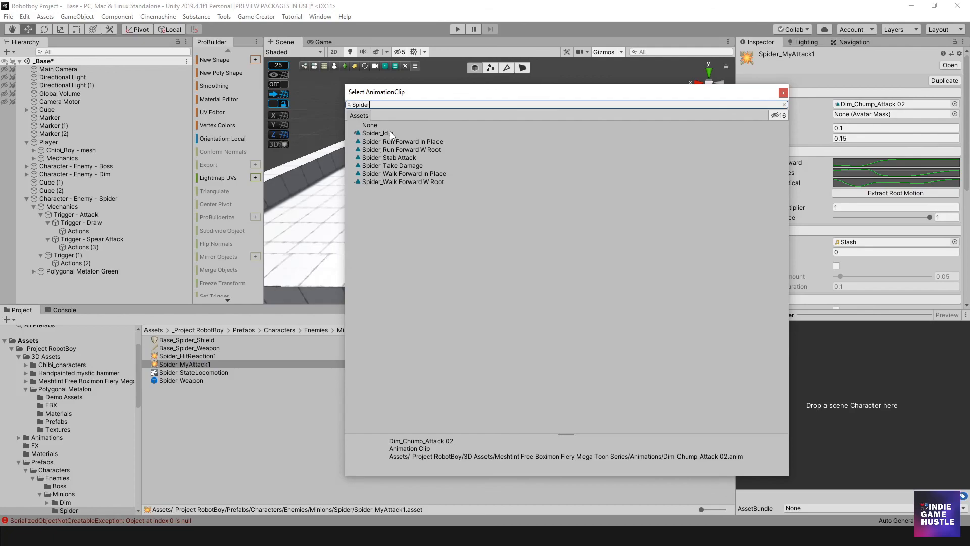
double_click(390, 157)
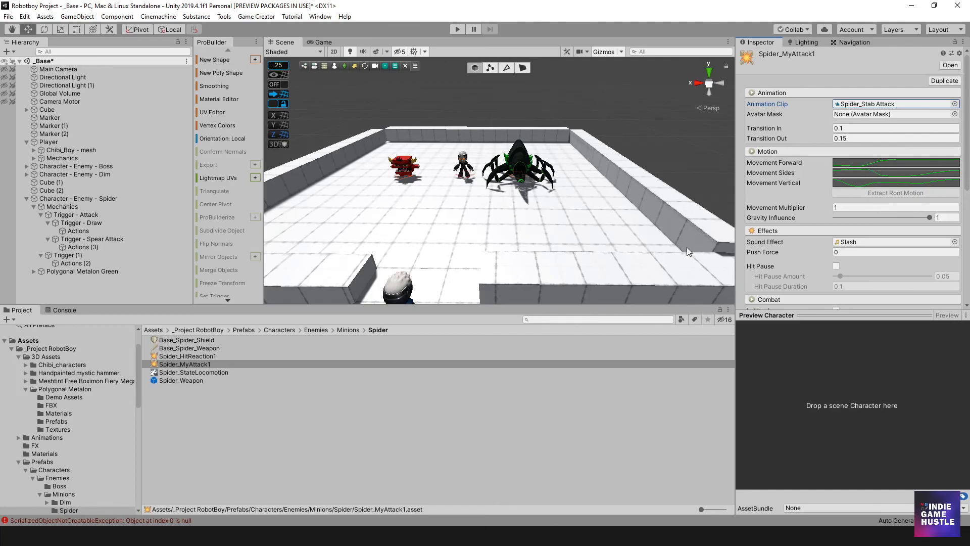
- Play-test the stab attack by moving the player around and close to the spider, backing away, and stopping the game
left_click(456, 31)
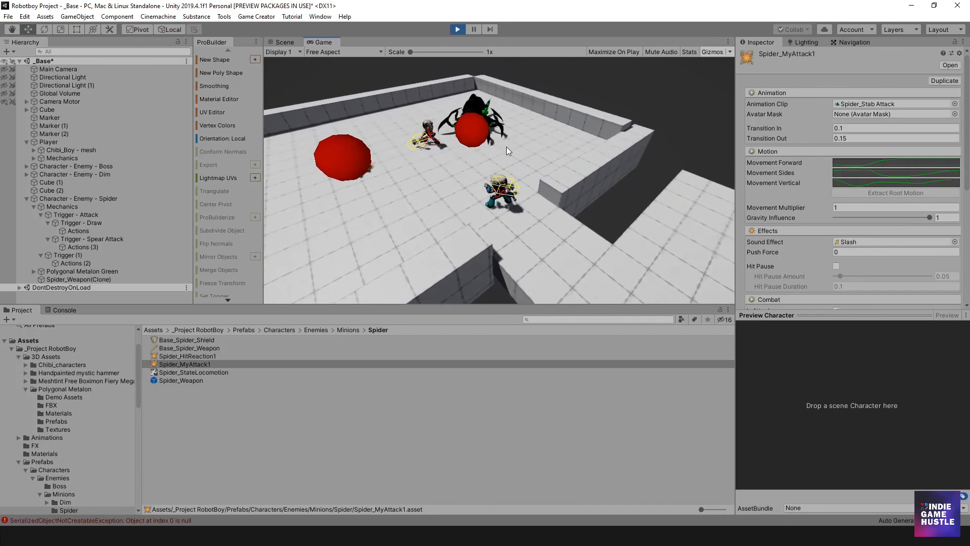
left_click(577, 151)
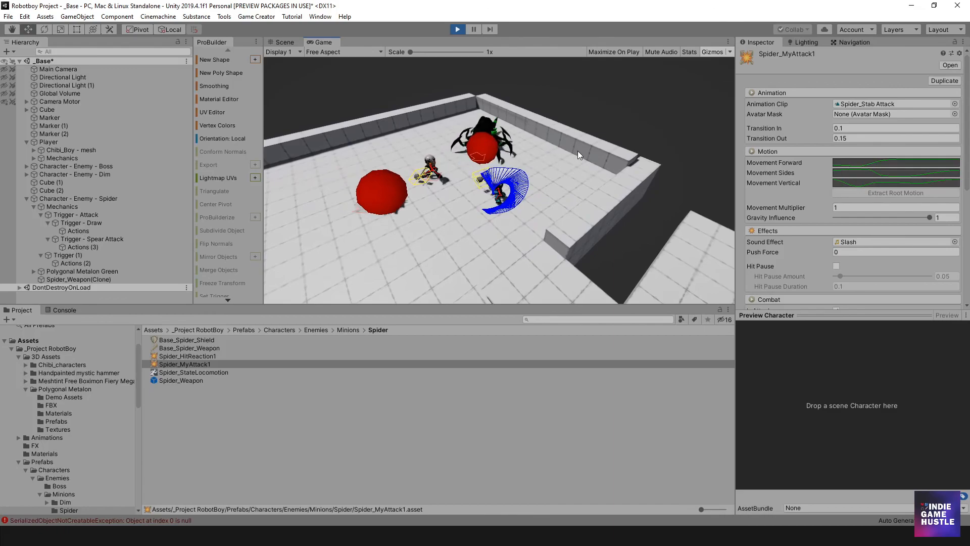
right_click_drag(577, 151, 469, 148)
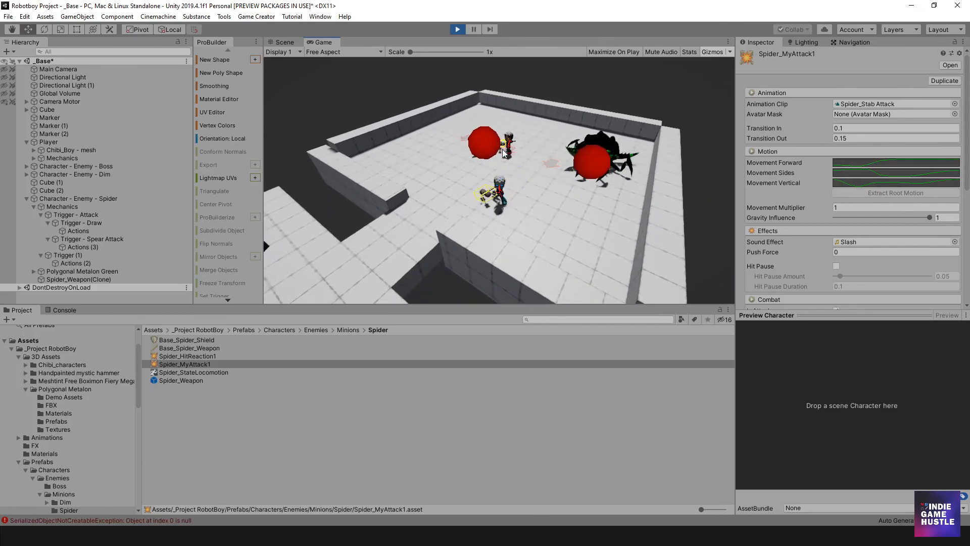
key("a")
key("d")
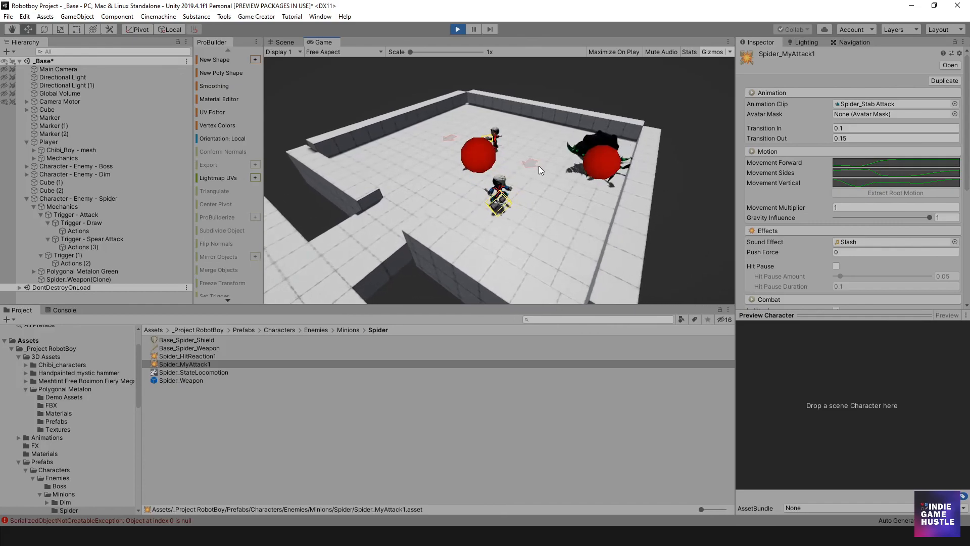
key("d")
key("w")
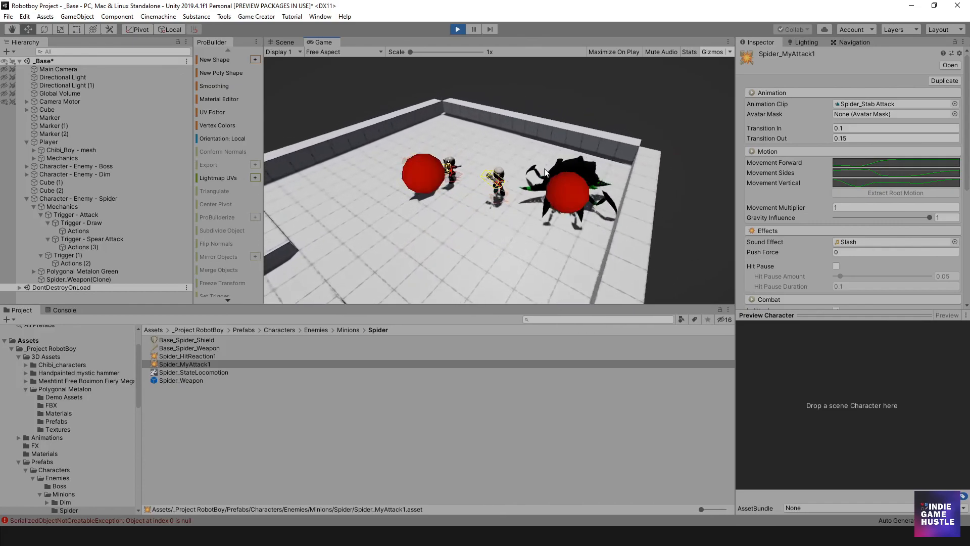
key("s")
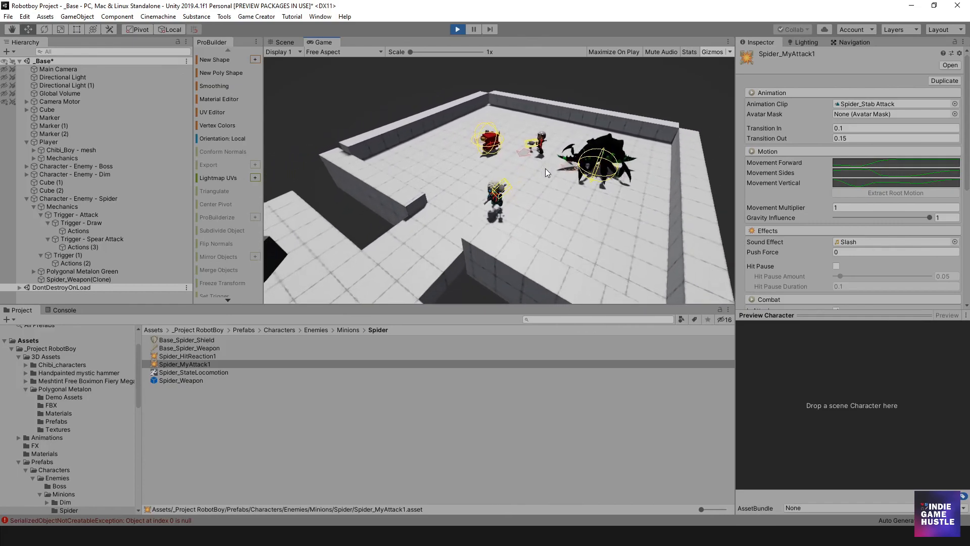
left_click(458, 29)
- Restart the game while watching the spider in the Scene view, and pause it once the spider's weapon has been drawn
scroll(551, 165, "up", 10)
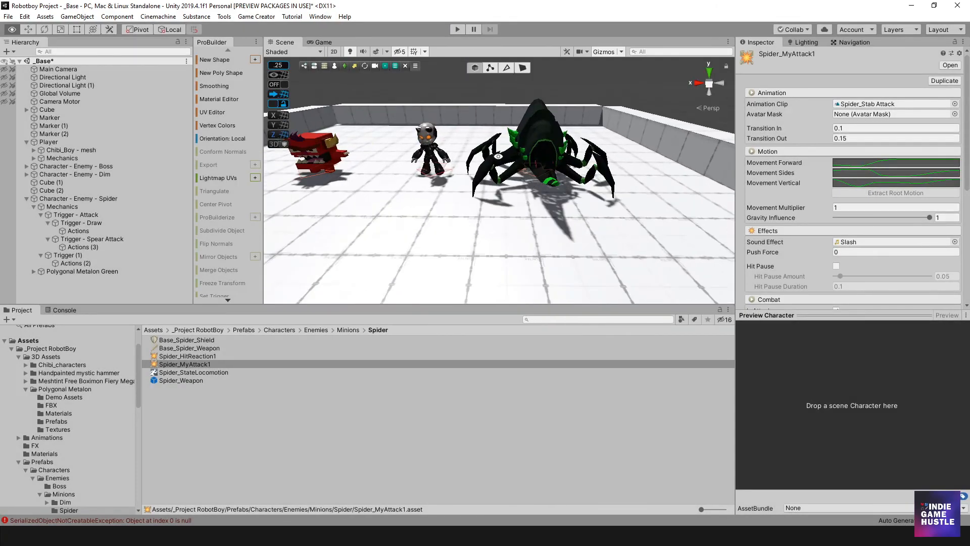
middle_click_drag(477, 177, 474, 203)
scroll(474, 202, "down", 5)
left_click_drag(474, 187, 507, 177, "alt")
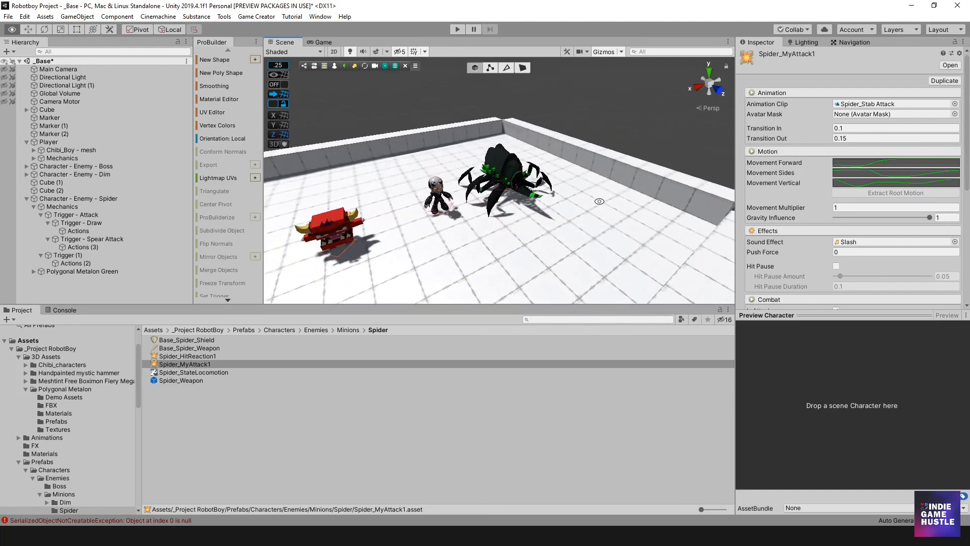
left_click(459, 29)
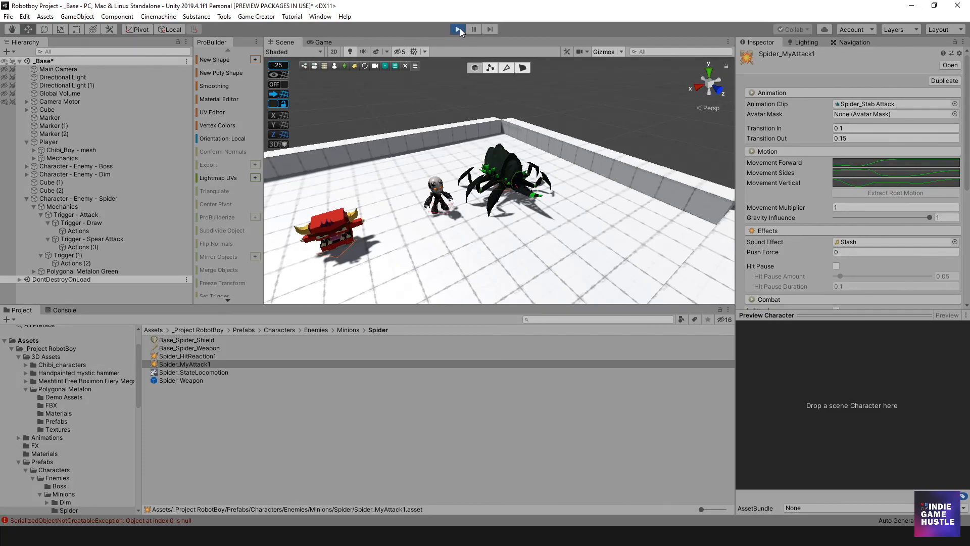
left_click(459, 29)
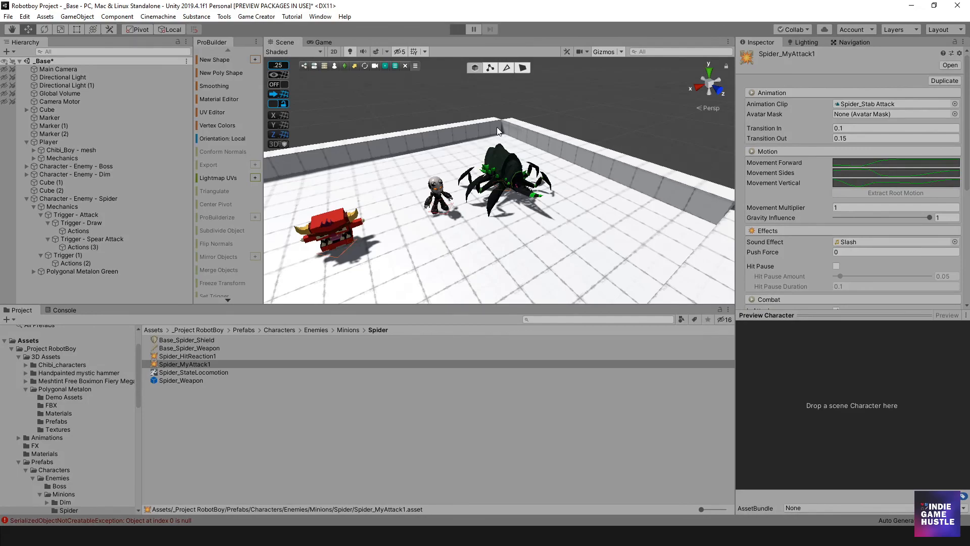
key("ctrl+p")
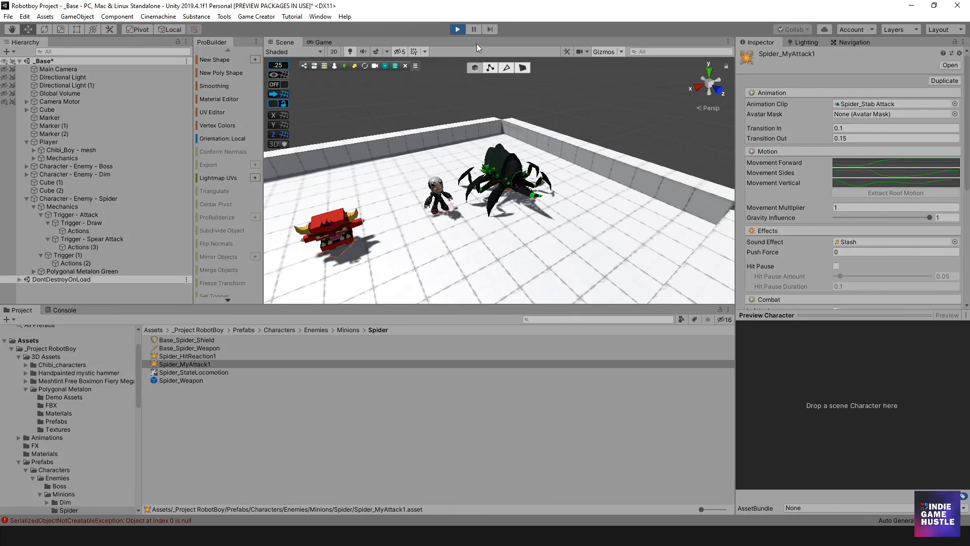
left_click(478, 30)
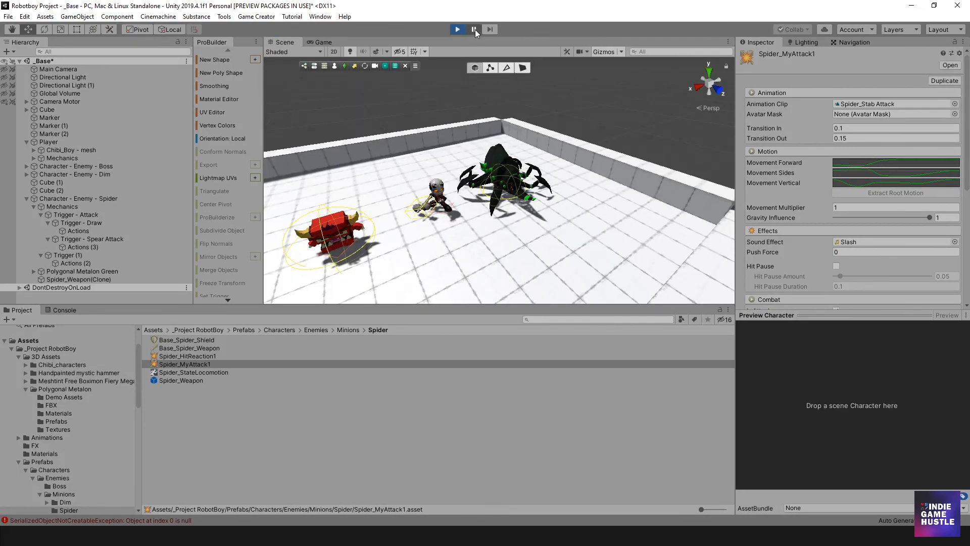
- Inspect the paused spider up close by selecting its Polygonal Metalon mesh and looking through its rig objects for the weapon
scroll(474, 195, "up", 8)
left_click_drag(474, 195, 443, 198, "alt")
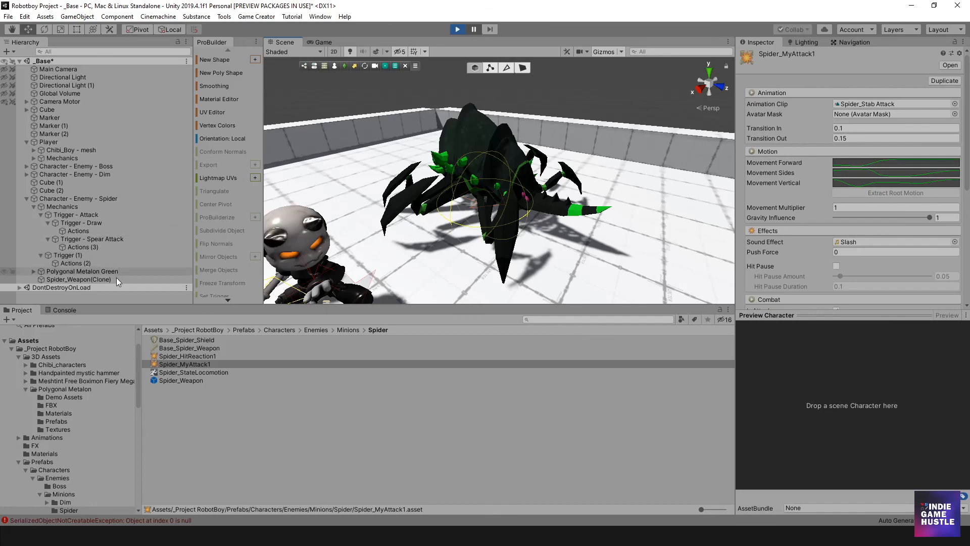
left_click(470, 187)
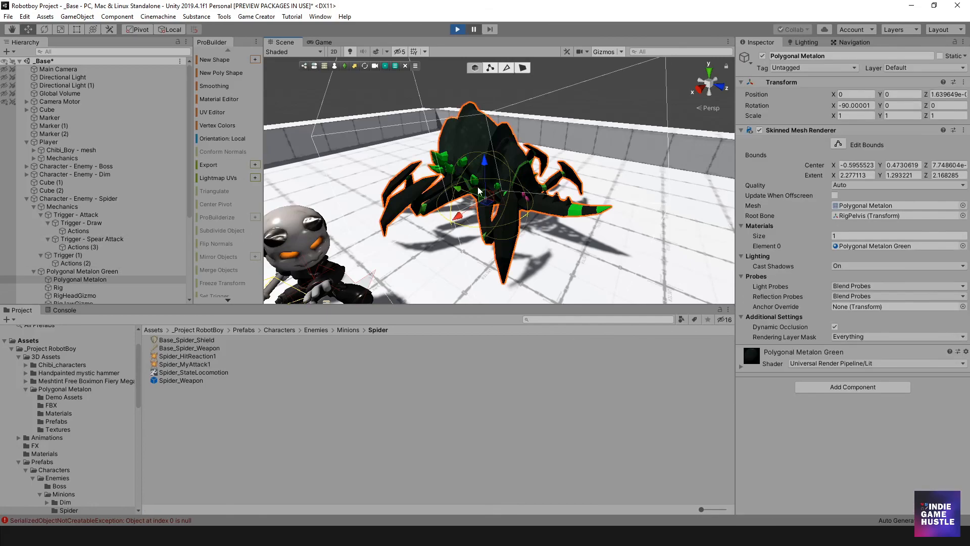
left_click(491, 221)
left_click(494, 225)
left_click(494, 225)
left_click(494, 225)
left_click_drag(607, 210, 566, 231, "alt")
scroll(84, 212, "down", 6)
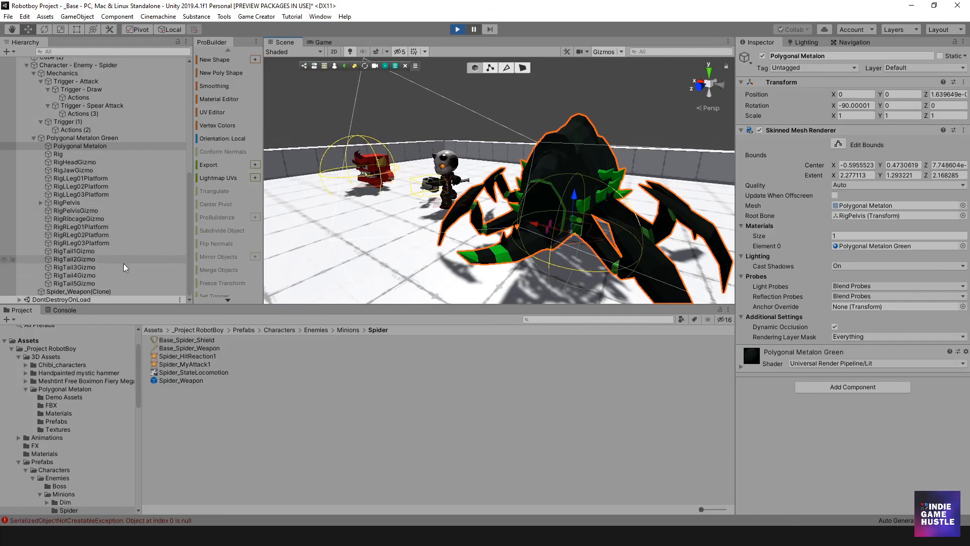
- Move Spider_Weapon(Clone) in the scene to the spider's front spear, at about X 0.26, Y 0.59, Z 1.86
left_click(91, 291)
scroll(467, 214, "down", 5)
left_click_drag(468, 216, 525, 210, "alt")
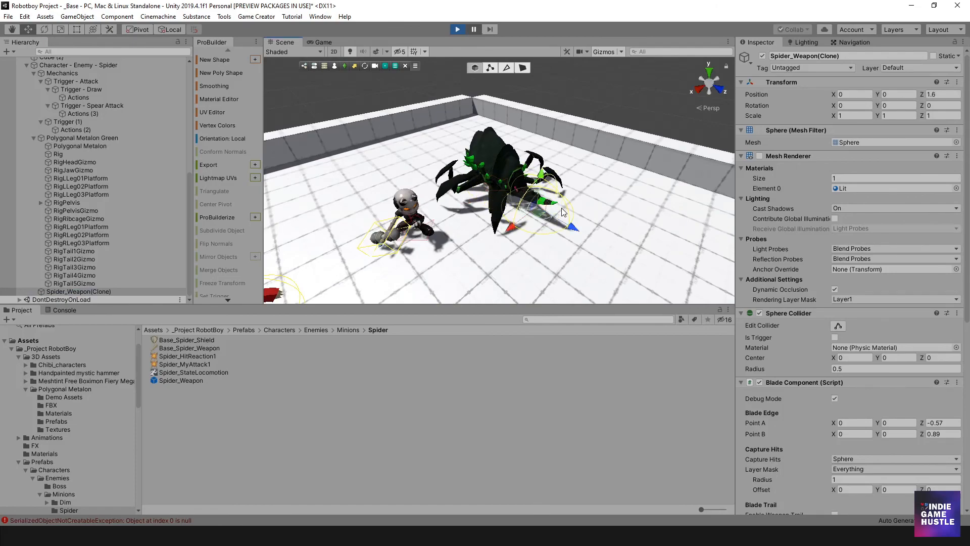
mouse_move(544, 181)
left_mouse_down()
mouse_move(545, 172)
mouse_move(583, 238)
left_mouse_up()
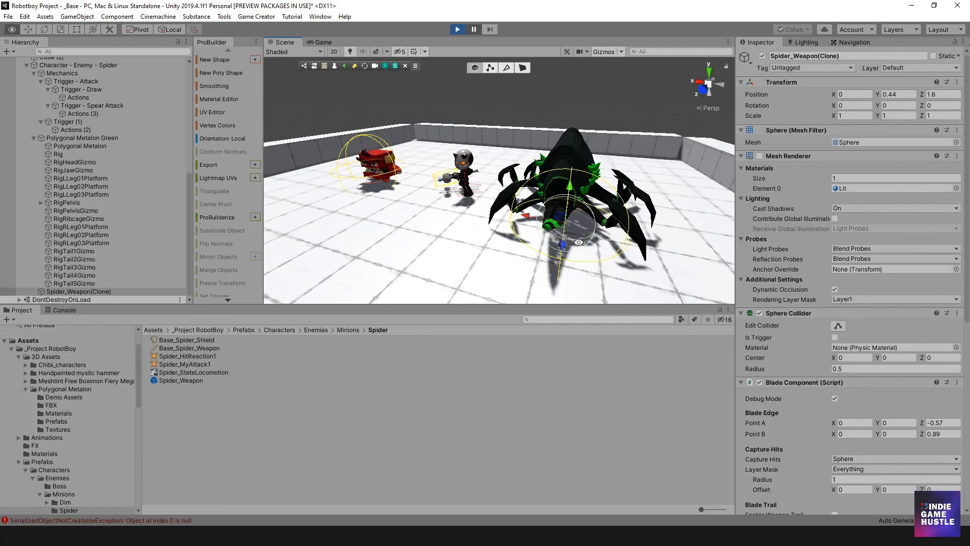
mouse_move(531, 218)
left_mouse_down("alt")
mouse_move(456, 167)
mouse_move(492, 167)
mouse_move(634, 242)
mouse_move(574, 198)
mouse_move(596, 202)
mouse_move(357, 225)
mouse_move(740, 201)
mouse_move(575, 197)
left_mouse_up("alt")
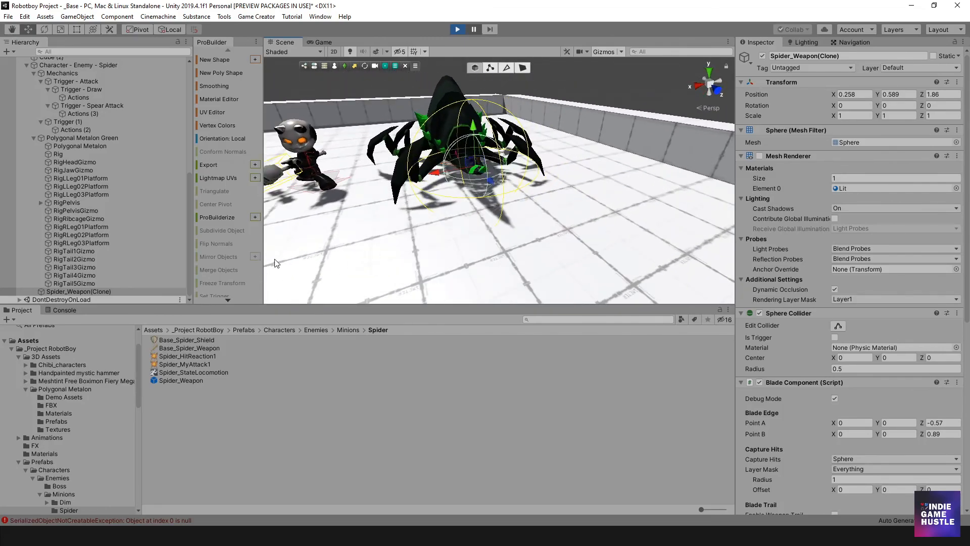
- Set the position of Spider_Weapon(Clone) to X 0.3, Y 0.6, Z 2 and check its placement around the spear
left_click(102, 292)
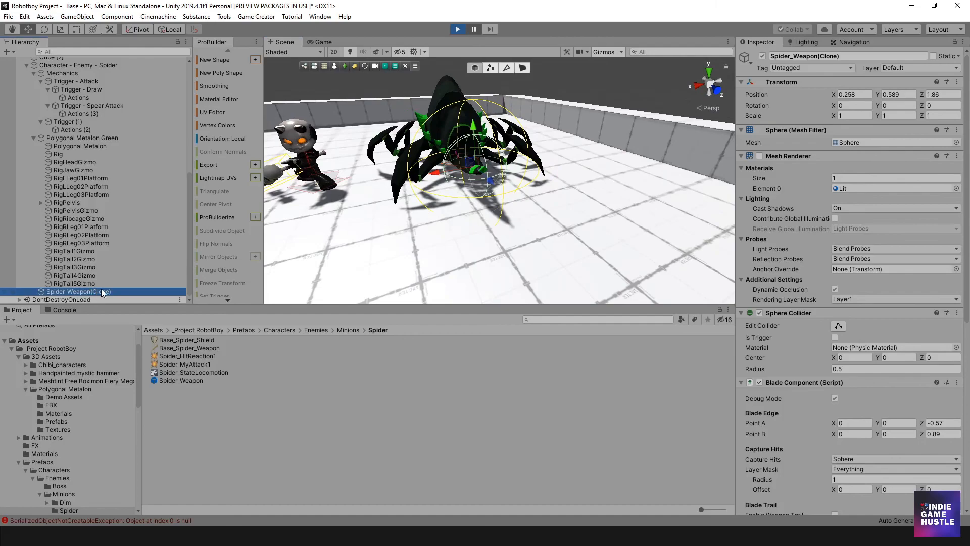
left_click(866, 95)
type(".3")
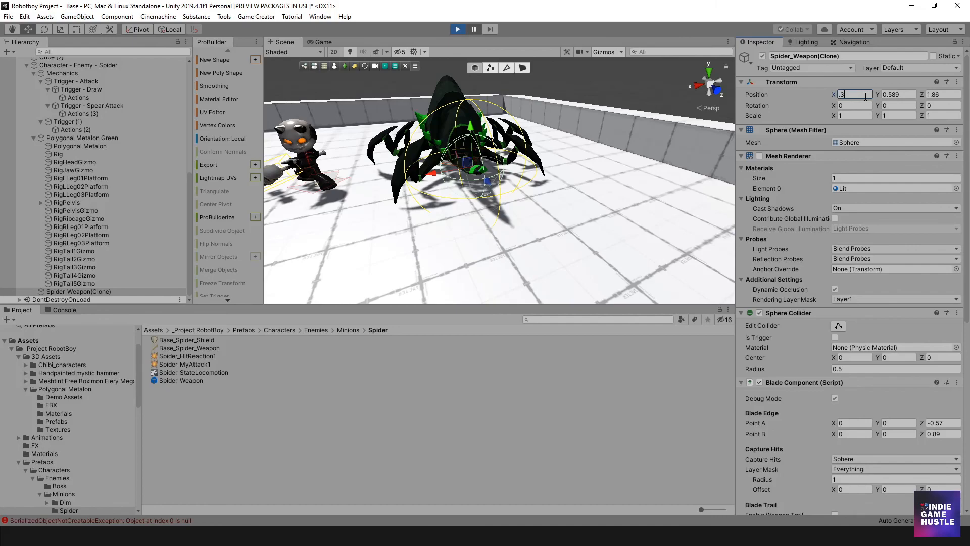
type("0.6")
key("Tab")
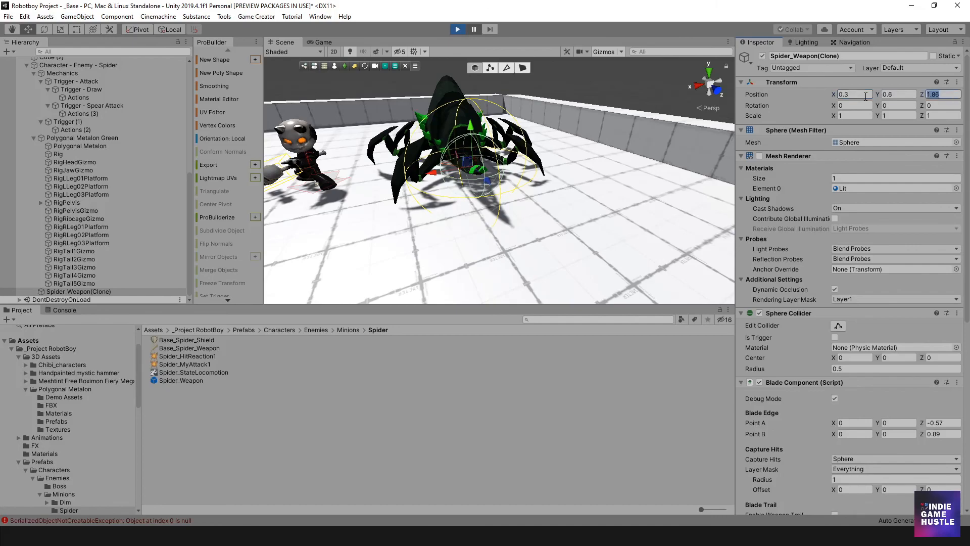
type("2")
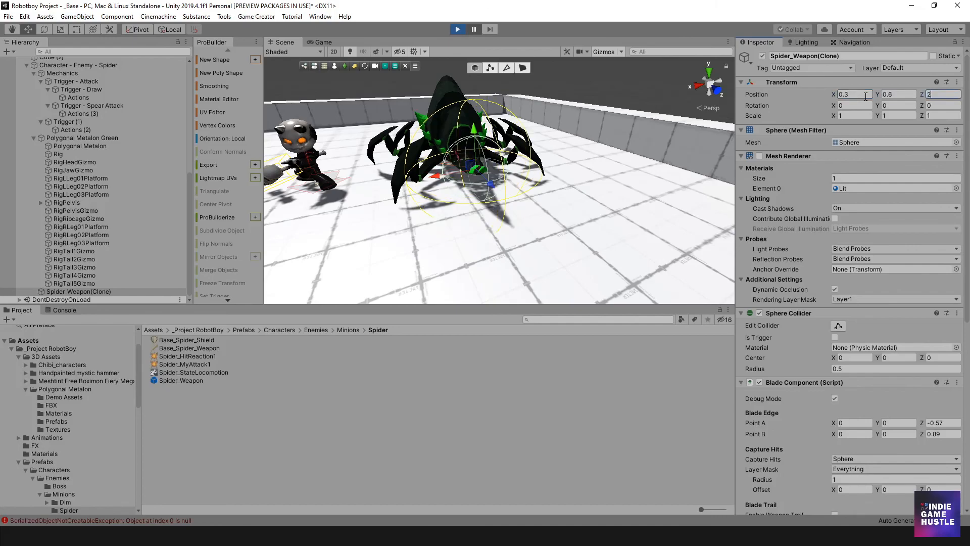
scroll(498, 167, "down", 5)
left_click_drag(450, 169, 585, 190, "alt")
scroll(499, 203, "up", 4, "alt")
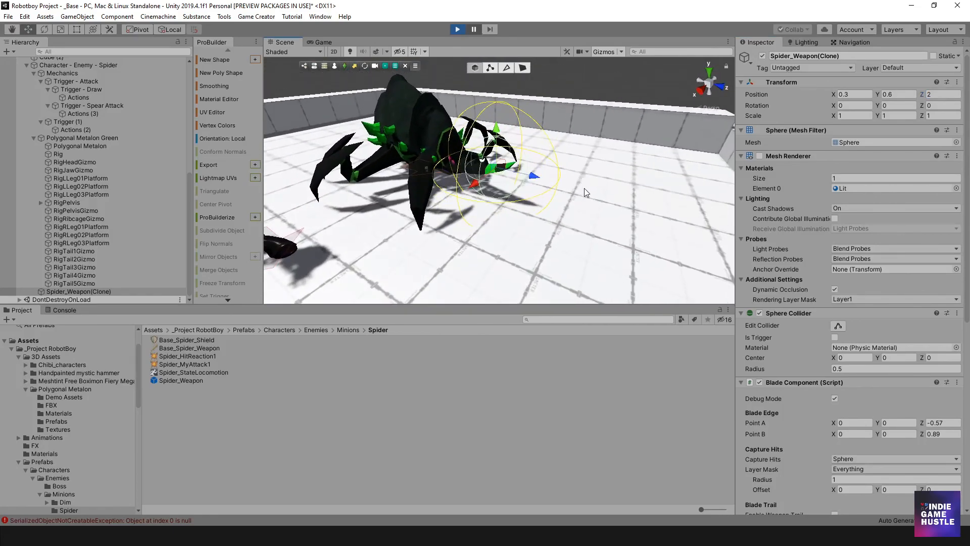
- Open Snipping Tool, capture the Transform values of Spider_Weapon(Clone), and move the snip window out of the way
key("super")
type("sn")
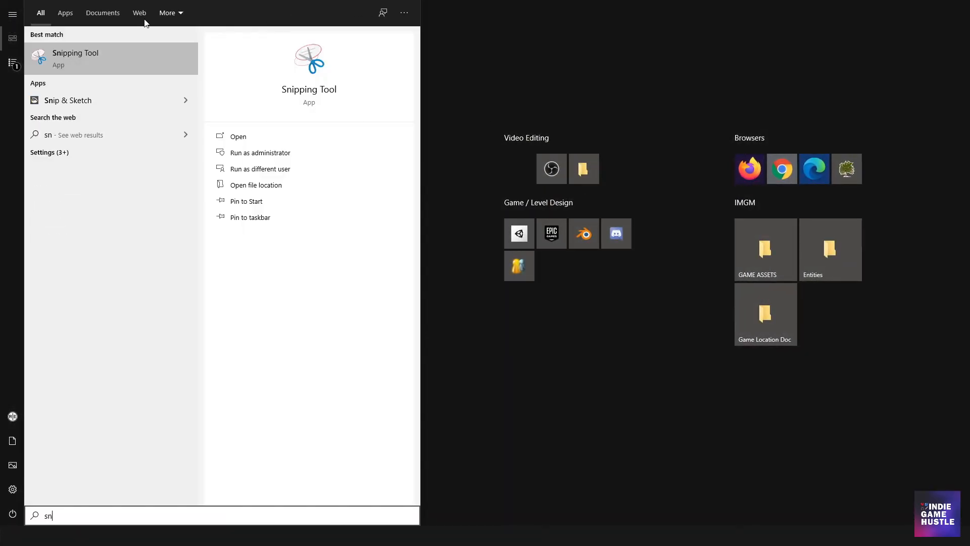
left_click(48, 56)
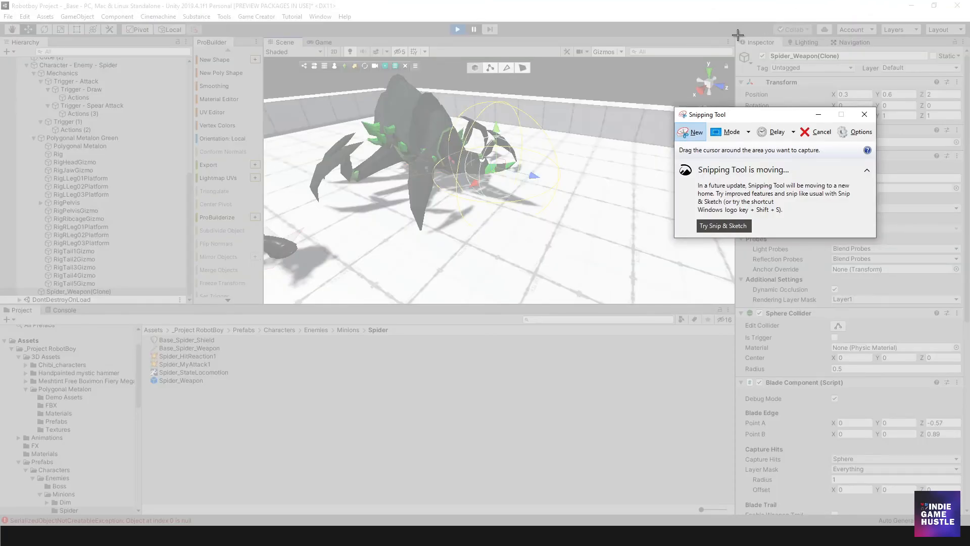
left_click_drag(737, 35, 965, 127)
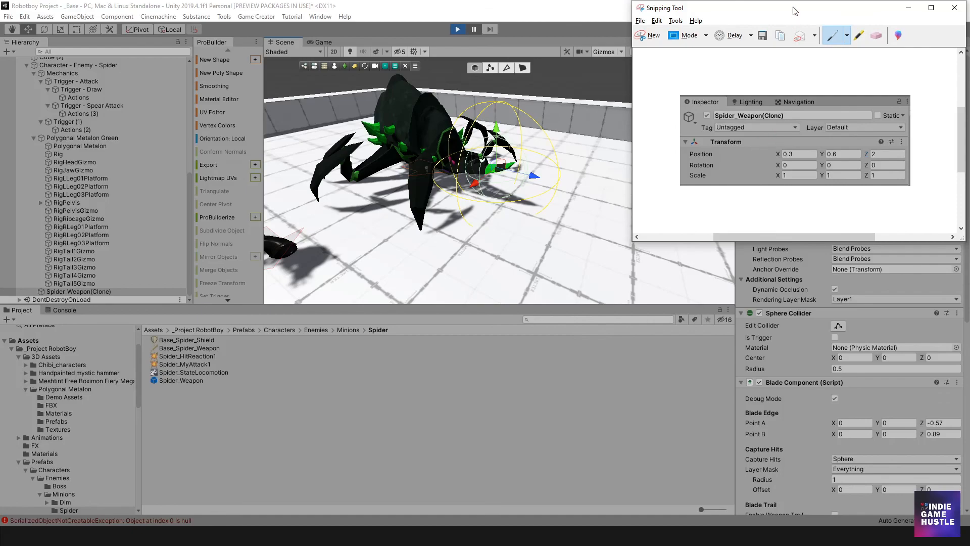
left_click_drag(795, 11, 969, 70)
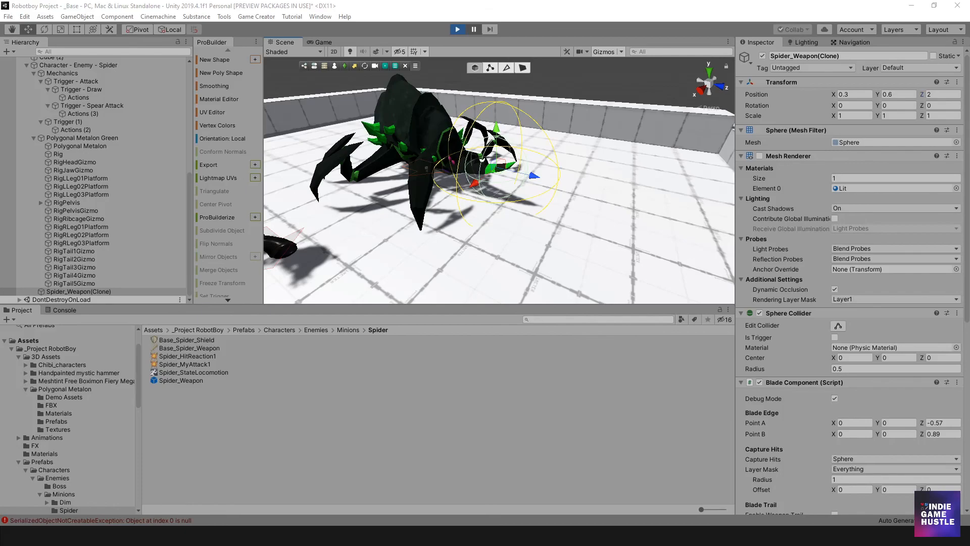
- Stop the play test and set the Position Offset of Base_Spider_Weapon to X 0.3, Y 0.6, Z 2
left_click(457, 30)
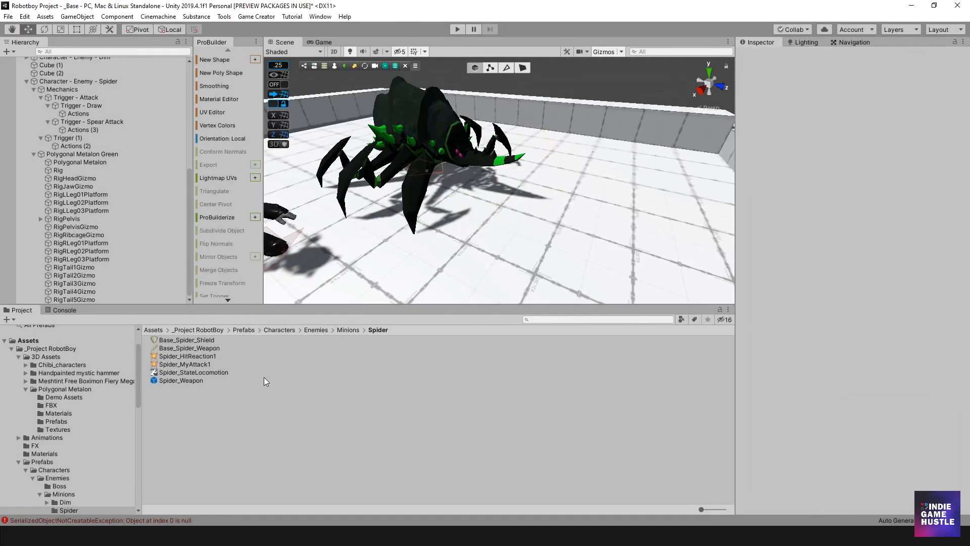
left_click(189, 349)
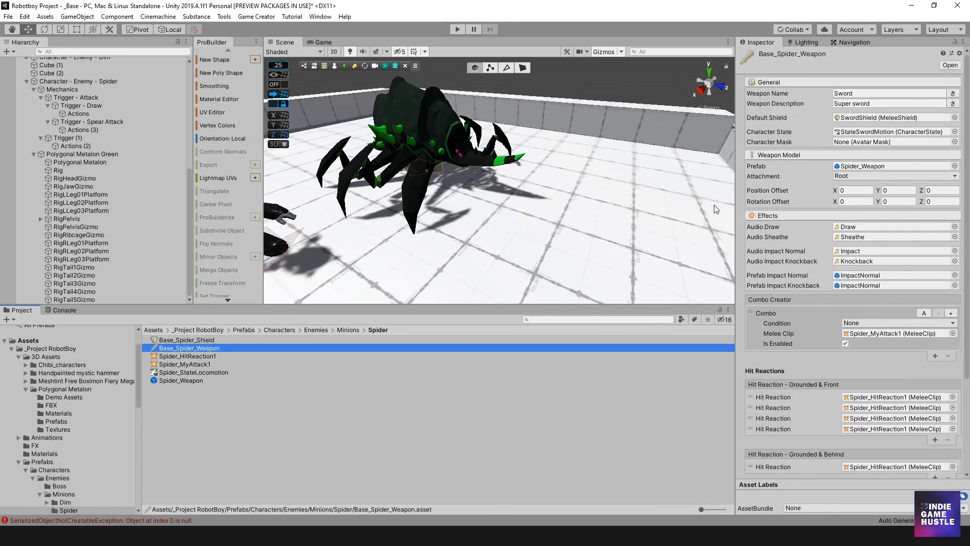
left_click(855, 191)
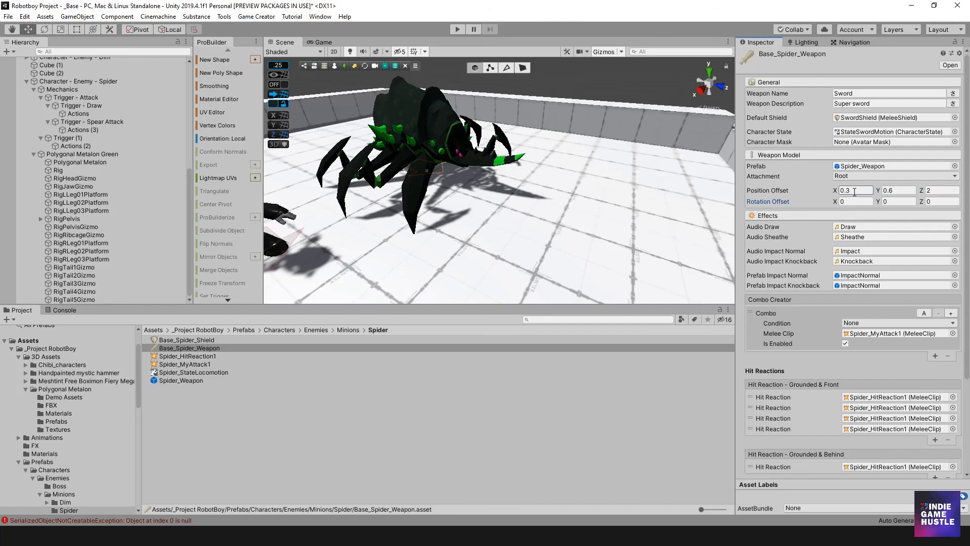
- Start a new play test and lead the player robot into the arena, circling the spider to check its weapon collider during attacks
left_click(463, 29)
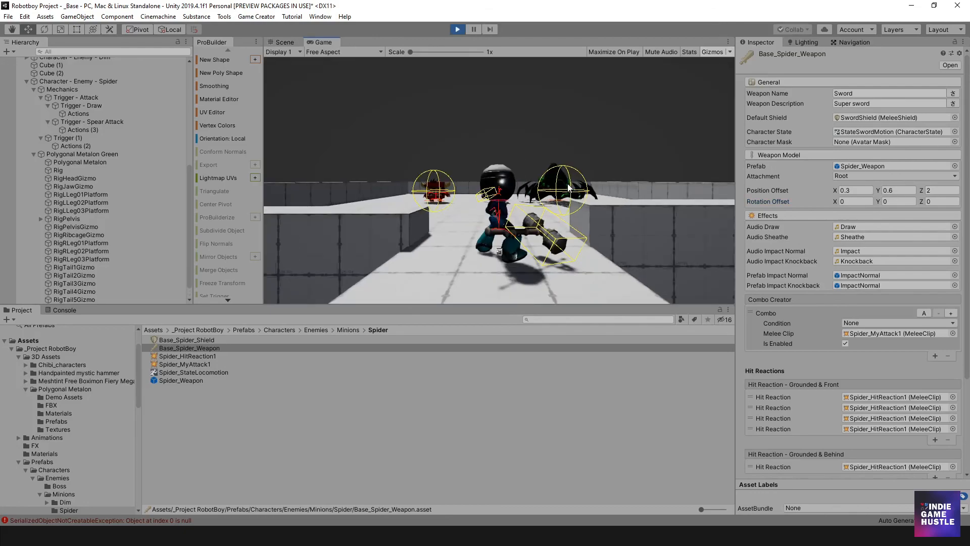
key("w")
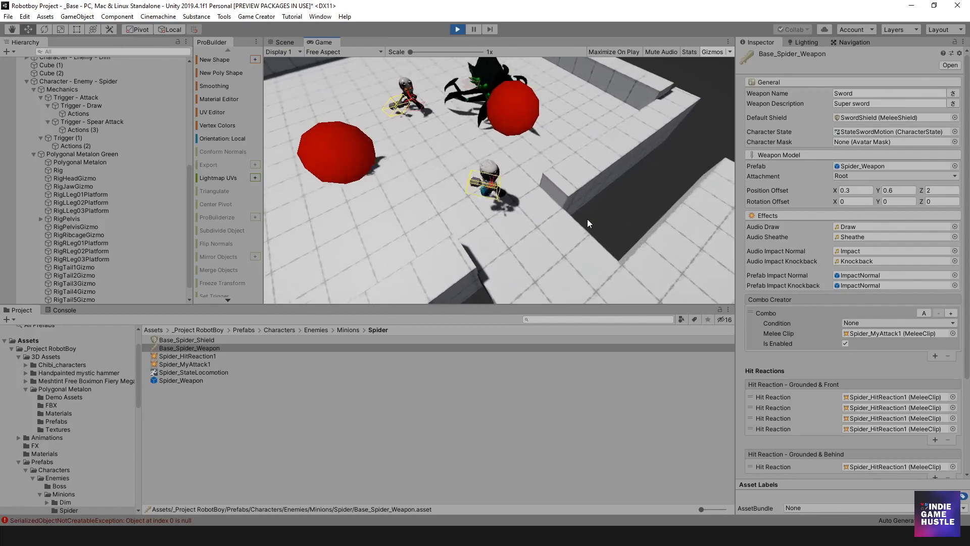
key("s")
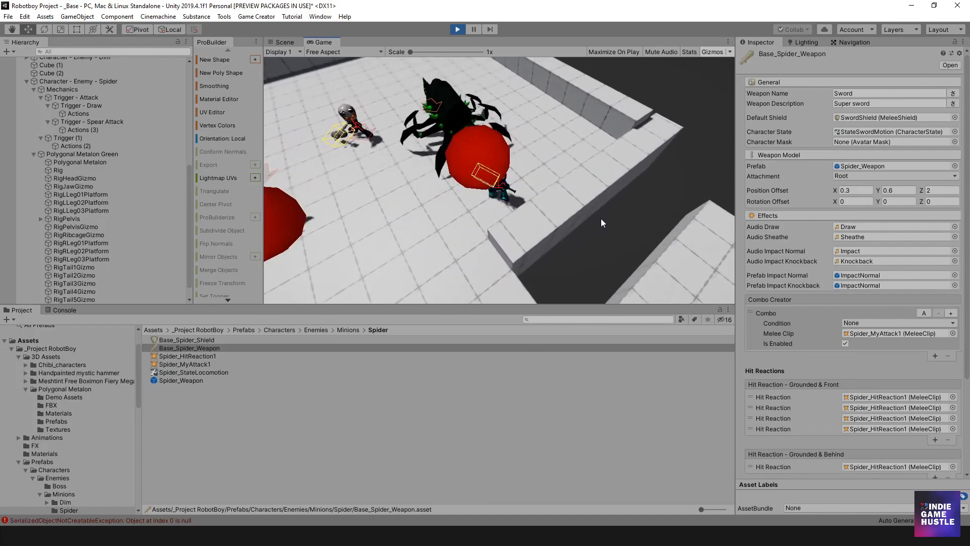
key("d")
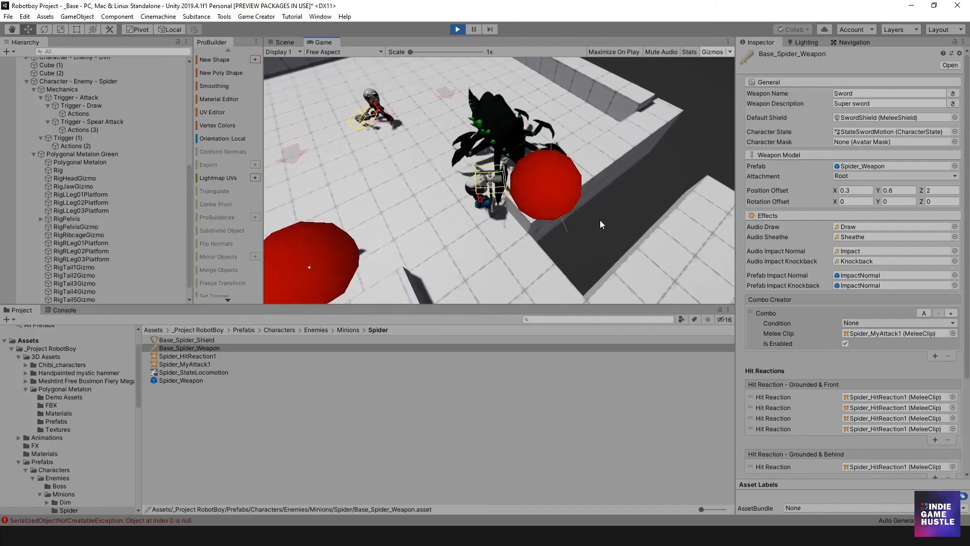
key("a")
right_click_drag(444, 162, 550, 165)
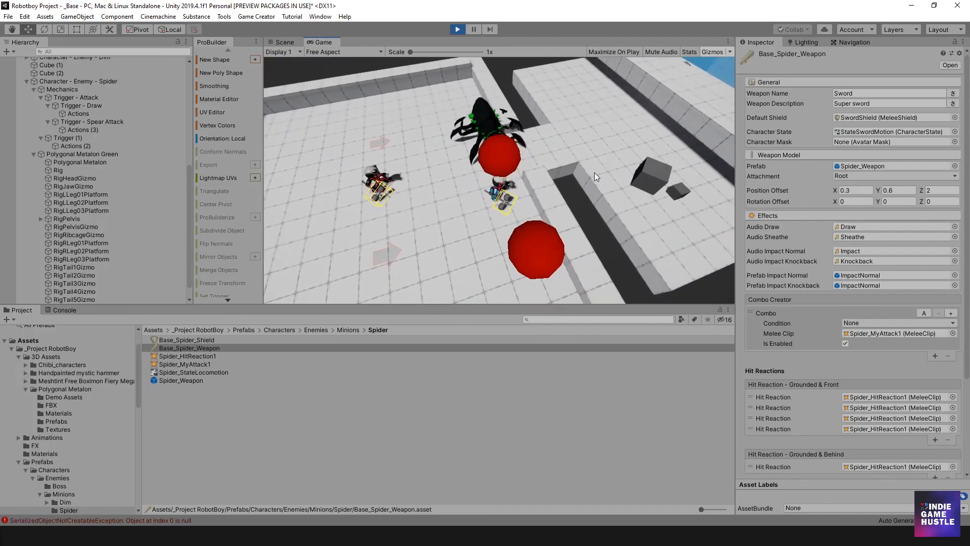
- Strike the spider repeatedly with the player's weapon while moving around it, testing its hit reactions
key("w")
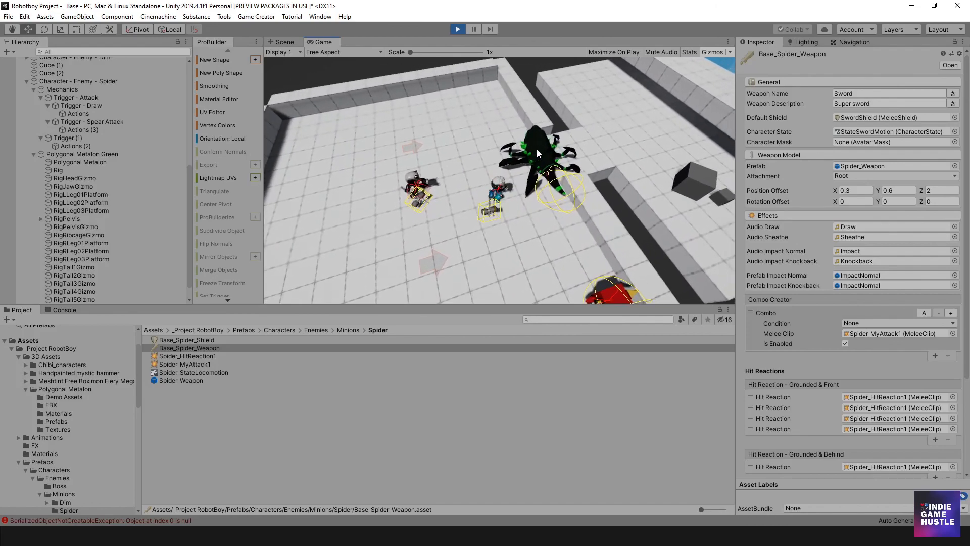
left_click(660, 177)
key("d")
left_click(664, 176)
left_click(668, 172)
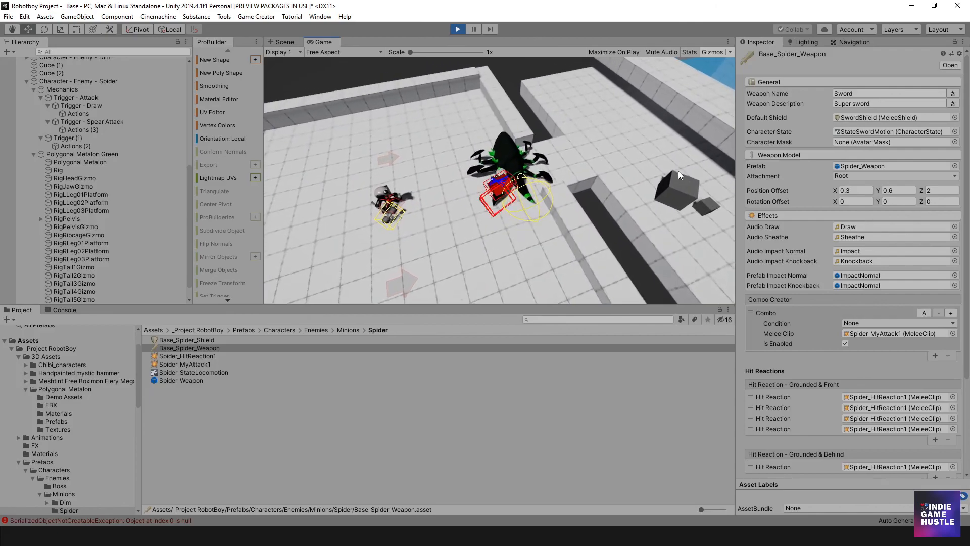
left_click(680, 171)
left_click(690, 172)
key("w")
left_click(702, 174)
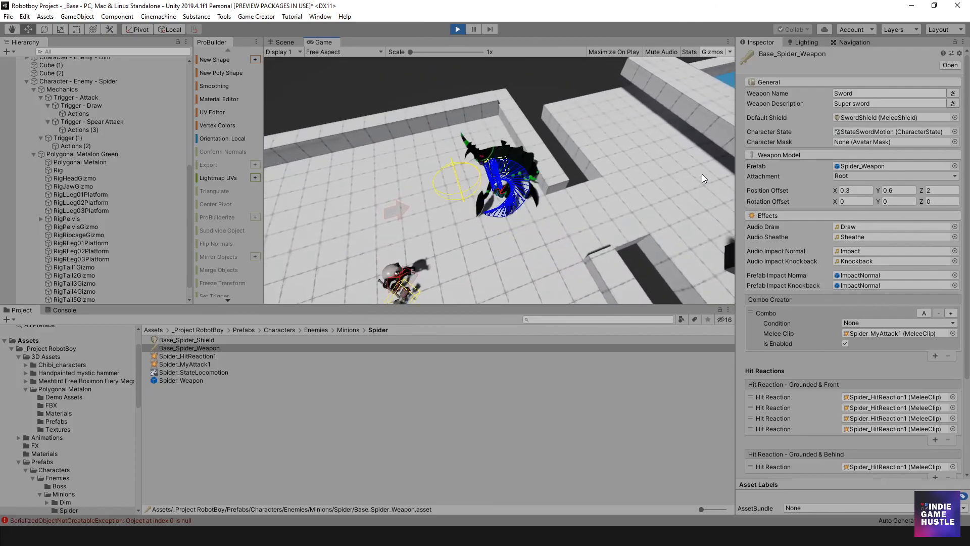
key("a")
left_click(475, 160)
left_click(448, 161)
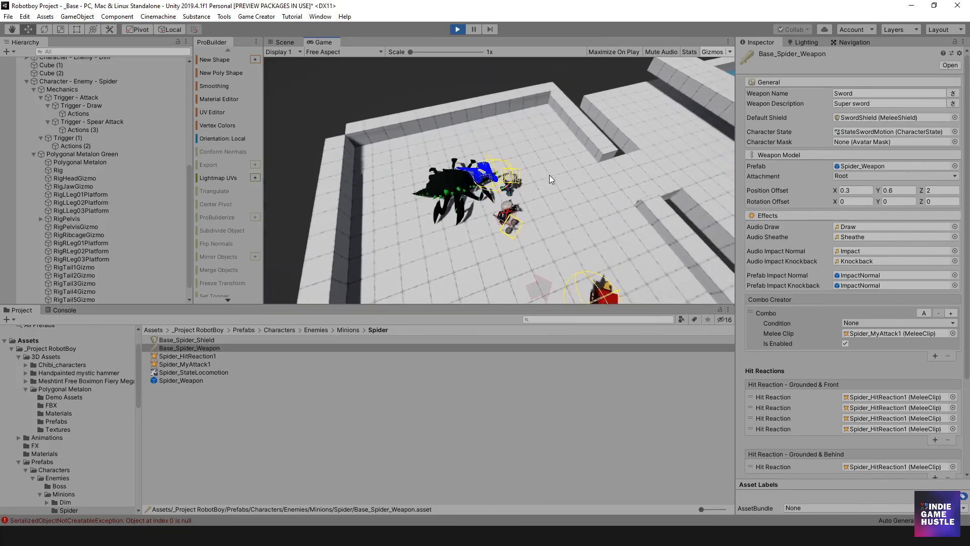
- View the spider's attack and weapon sphere up close, and lead the player from the arena entrance back toward the enemies
scroll(541, 176, "up", 5)
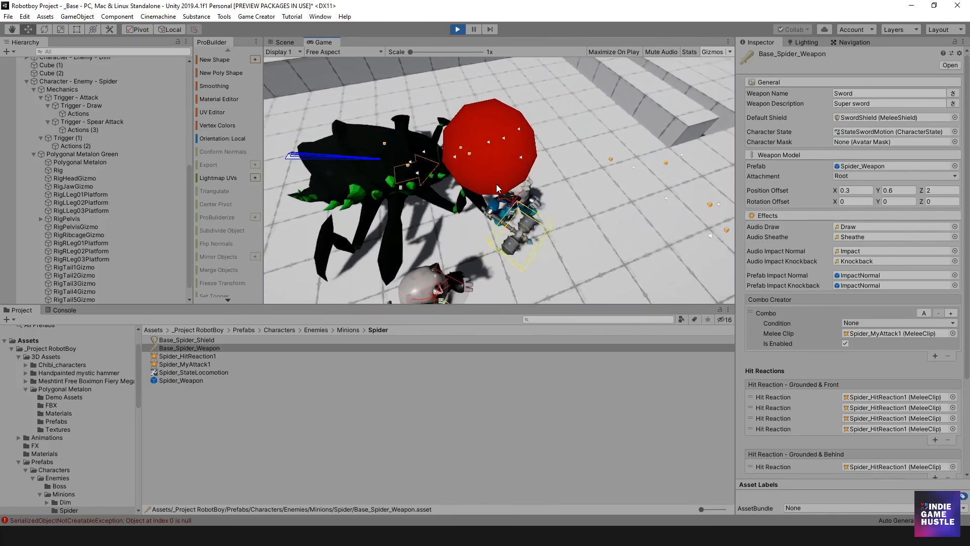
scroll(496, 184, "down", 5)
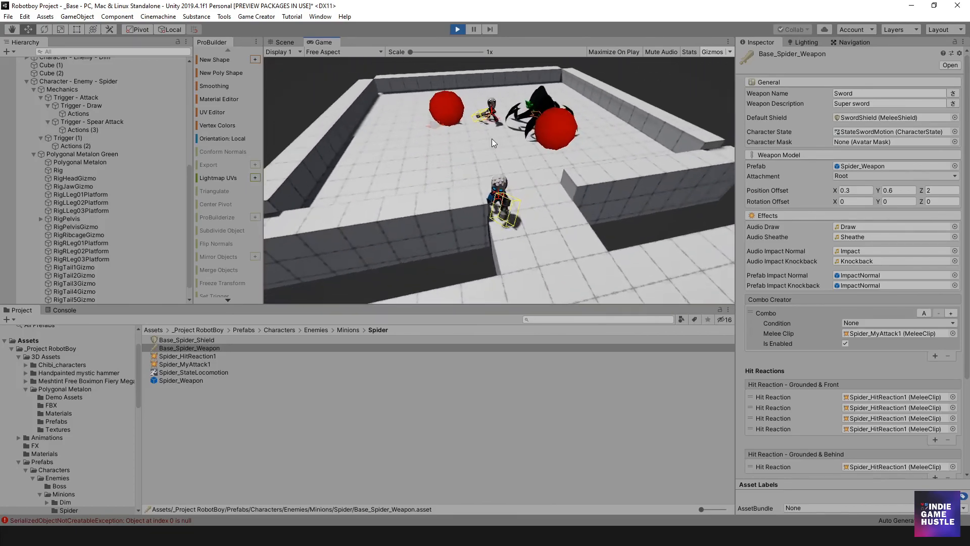
key("w")
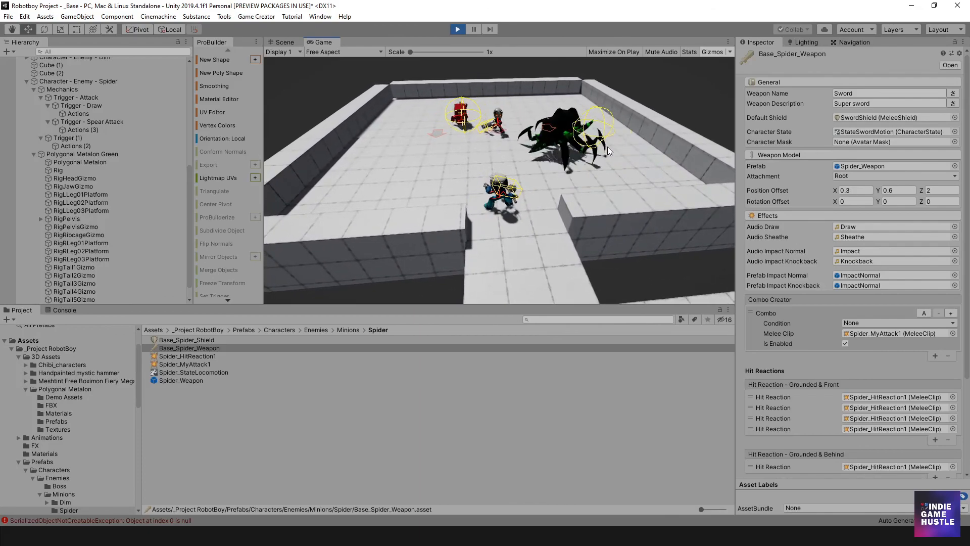
key("w")
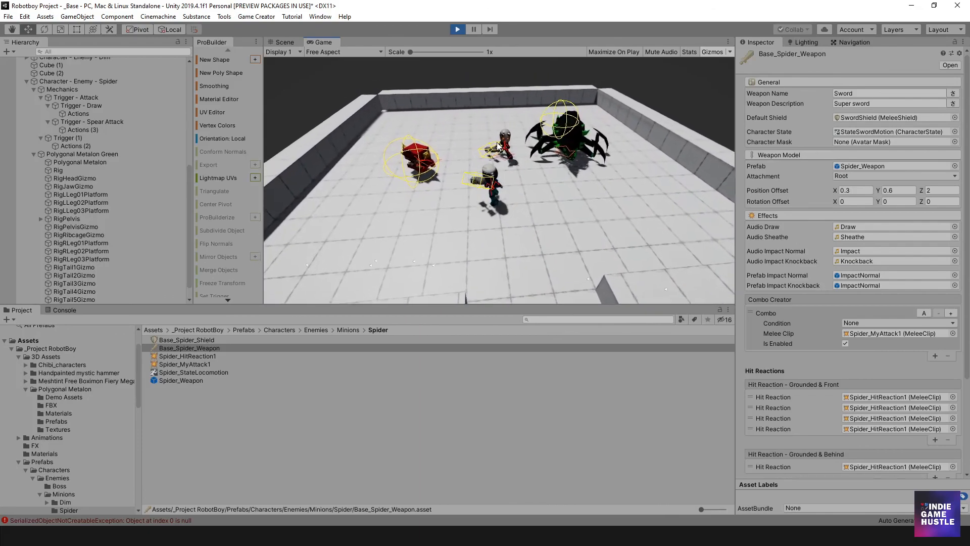
- Run the player around the spider without attacking to observe how its weapon sphere follows its movement and turns
key("a")
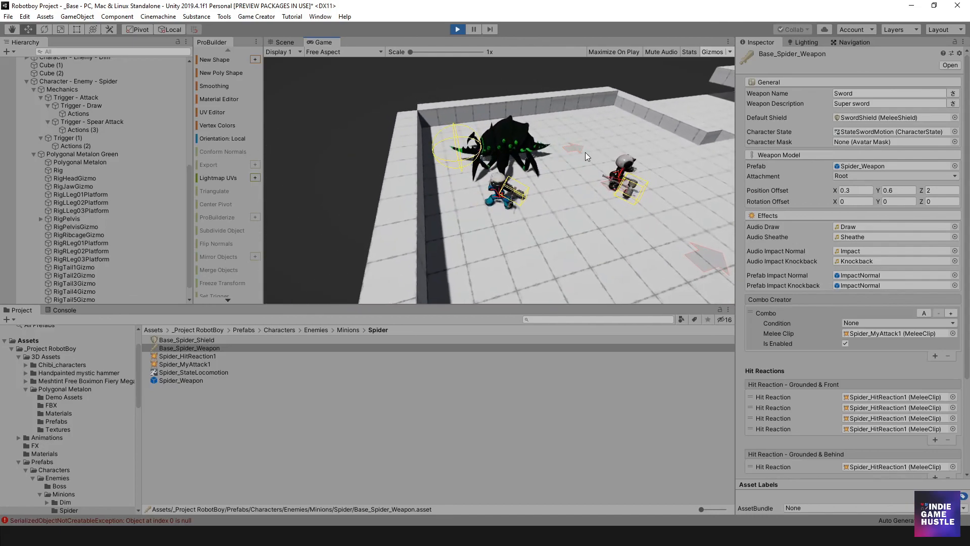
key("d")
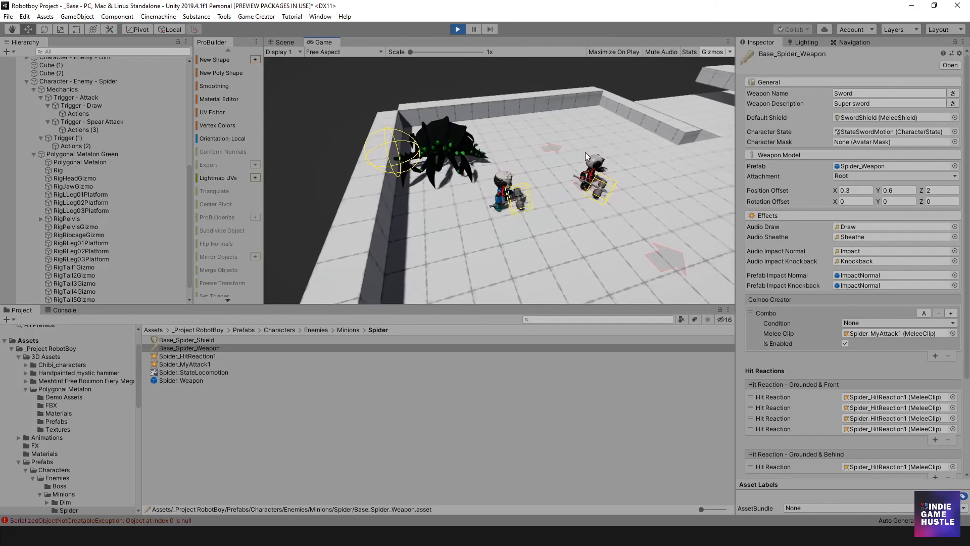
key("d")
key("d")
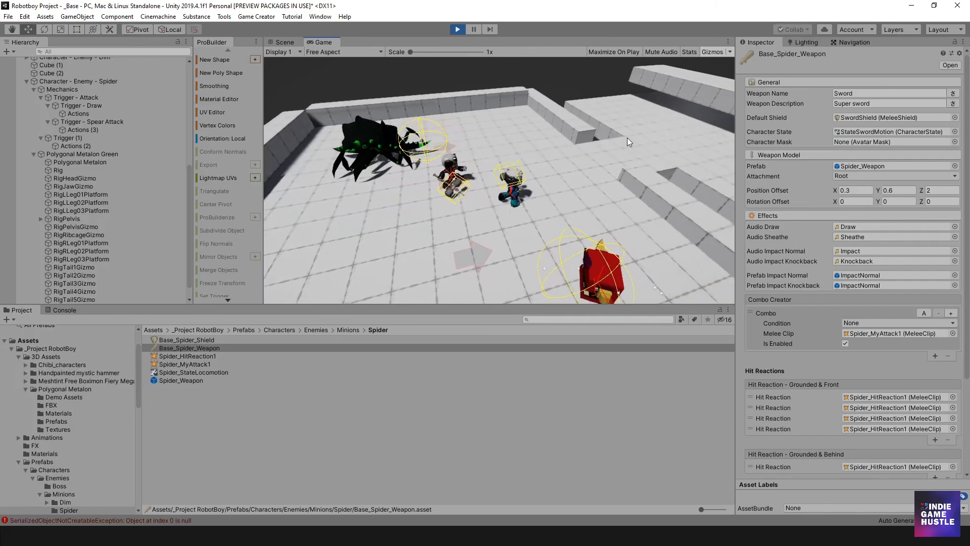
key("d")
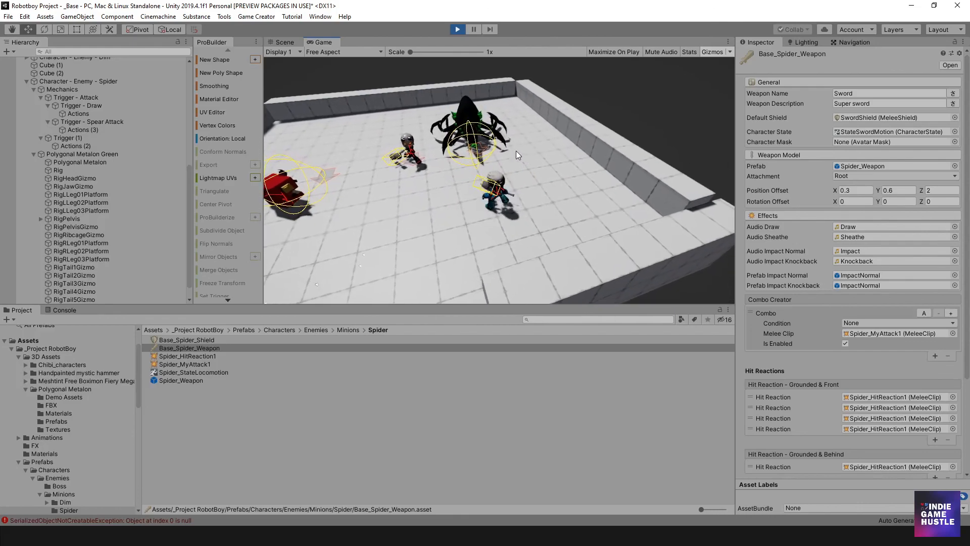
key("d")
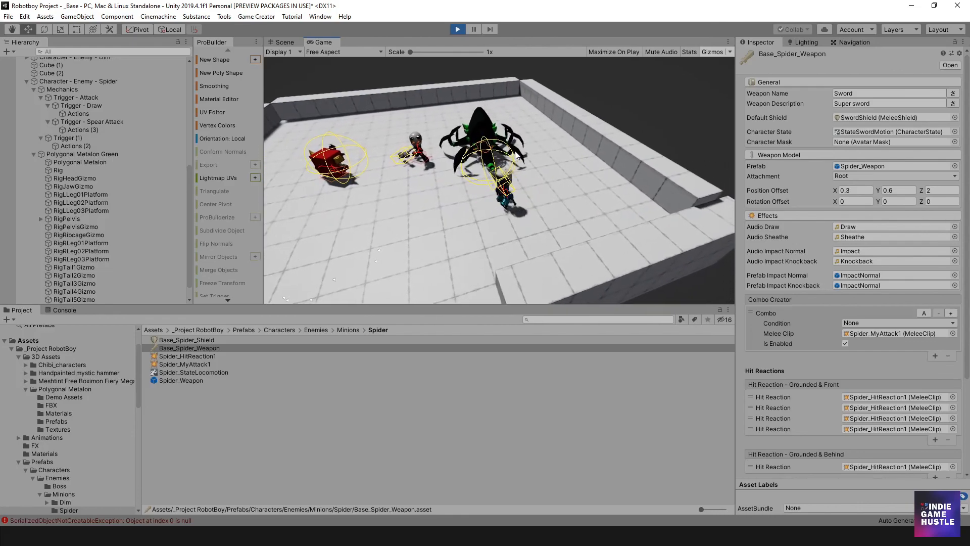
- Move the player back and forth near the arena opening and toward the side wall to test the spider's chasing behaviour
key("s")
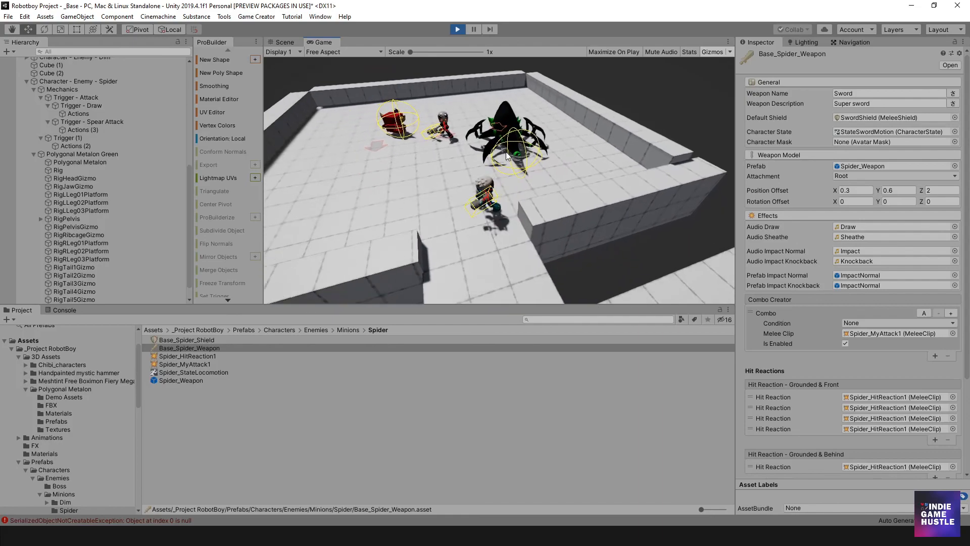
key("w")
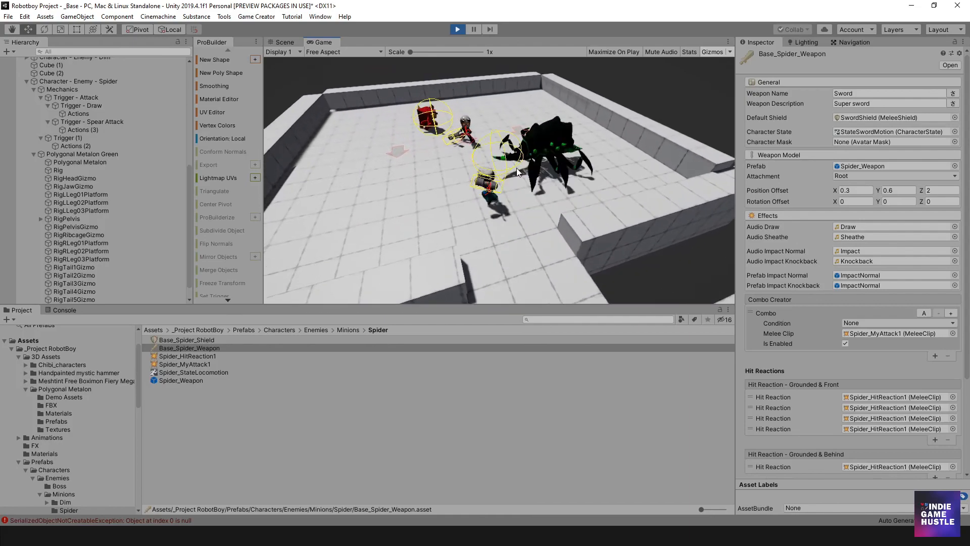
key("a")
key("d")
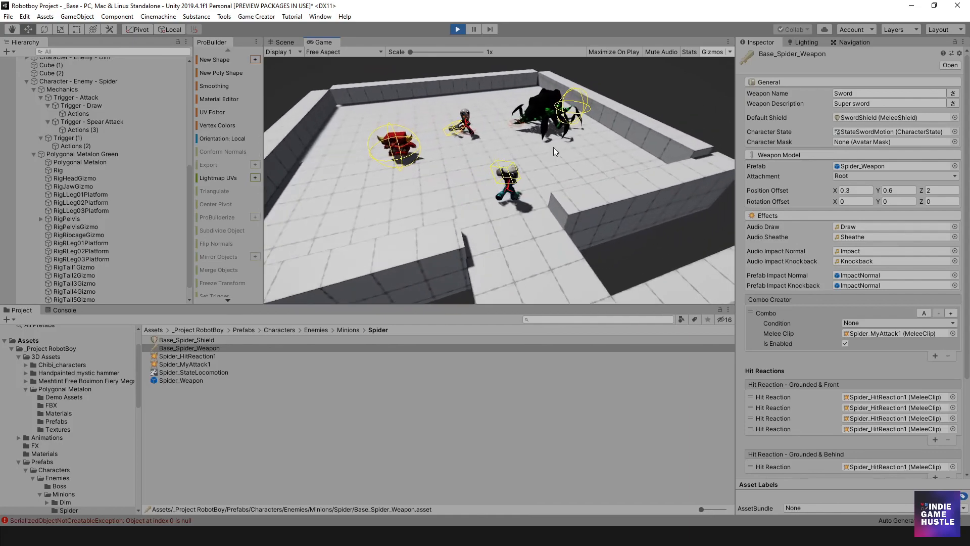
key("w")
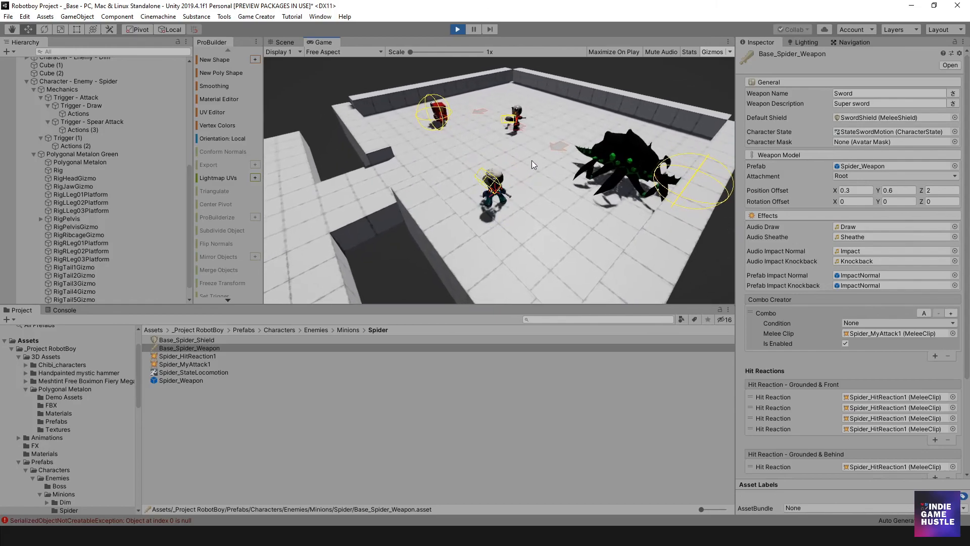
key("s")
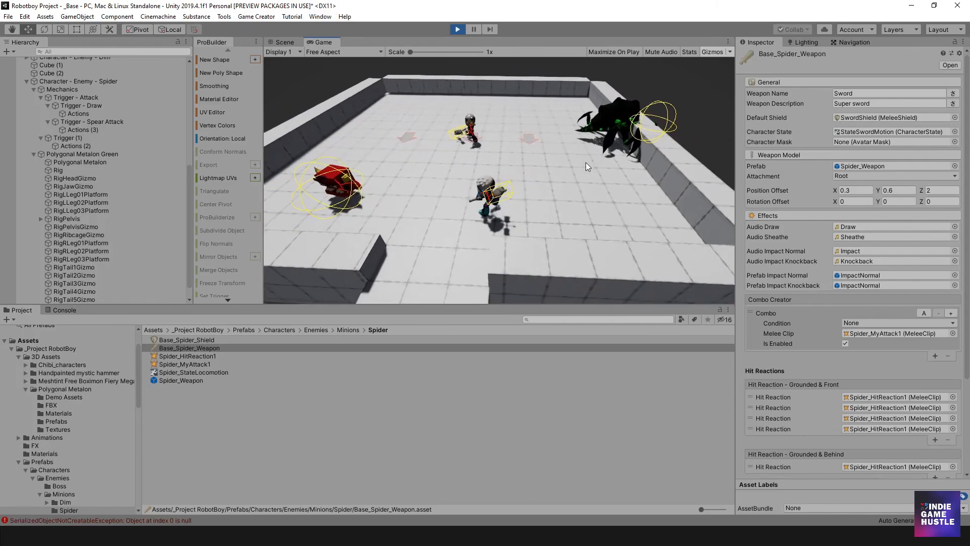
key("w")
key("d")
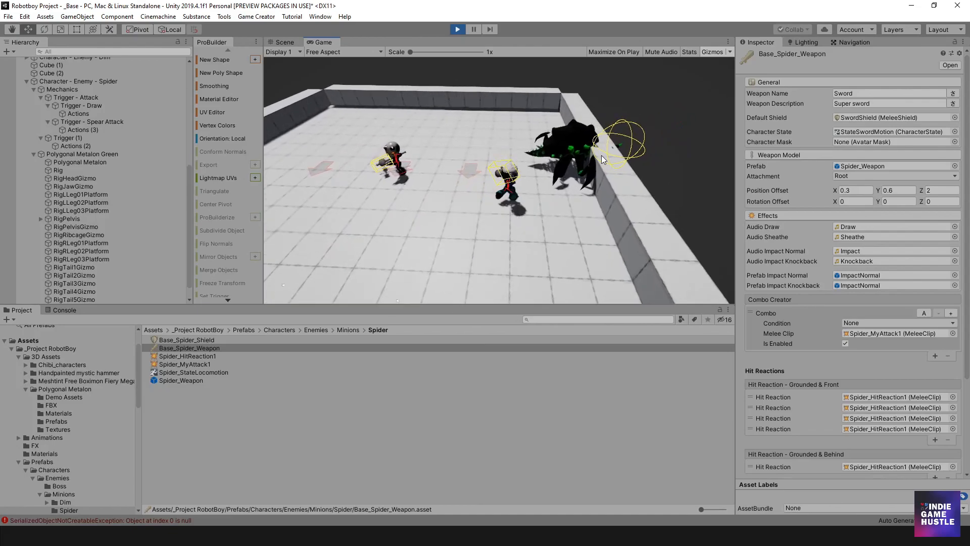
- Fight the spider beside the arena's side wall with repeated strikes to test its hit reactions and counterattacks
left_click(603, 154)
key("a")
left_click(597, 163)
key("d")
left_click(618, 160)
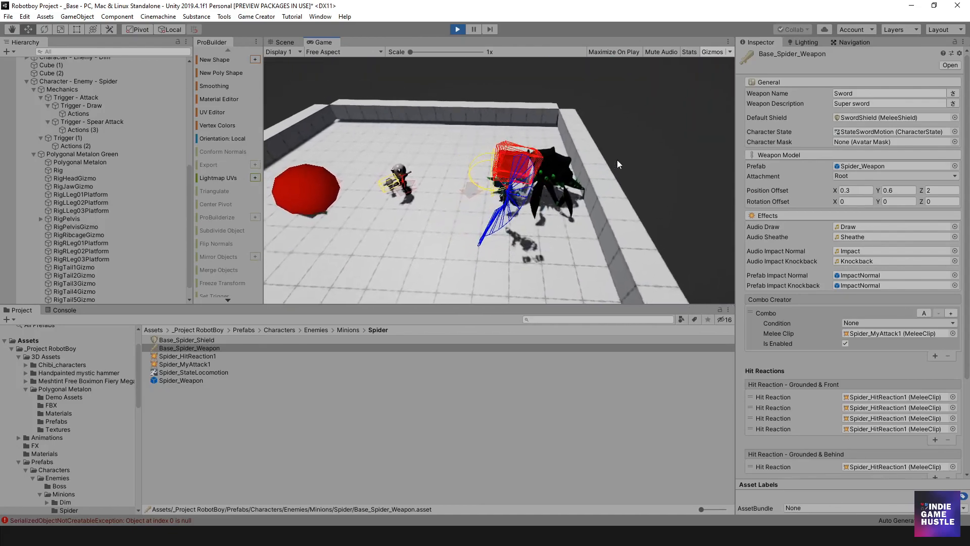
left_click(617, 160)
left_click(615, 159)
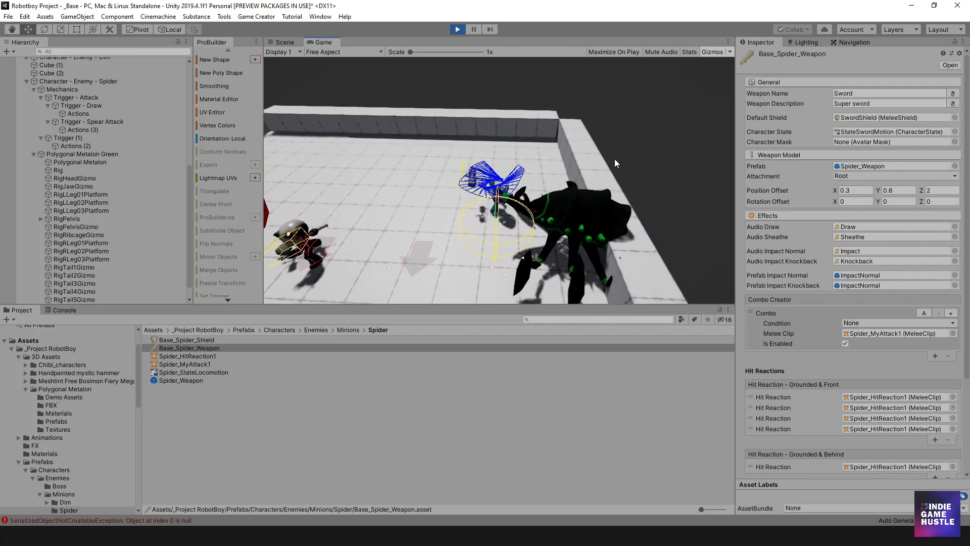
key("s")
left_click(615, 159)
left_click(618, 156)
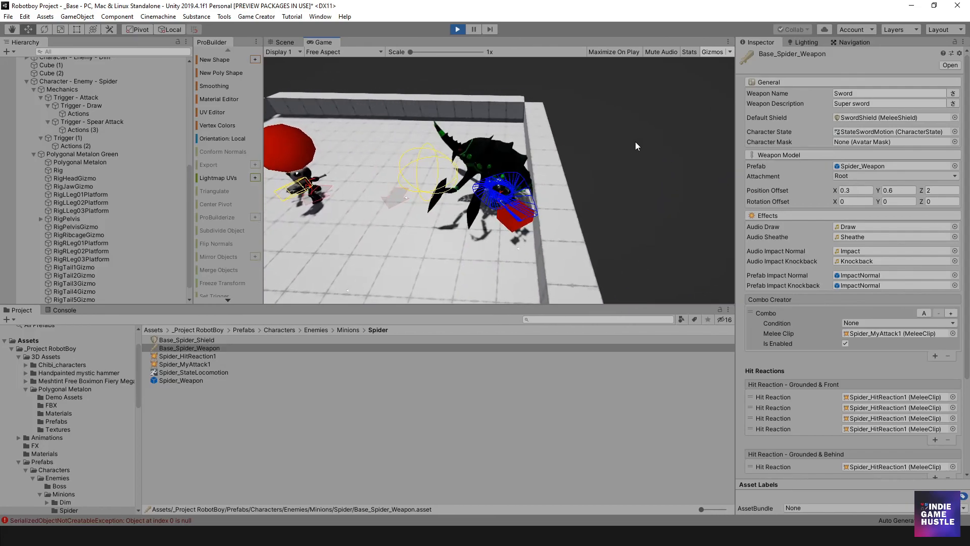
left_click(611, 150)
left_click(536, 158)
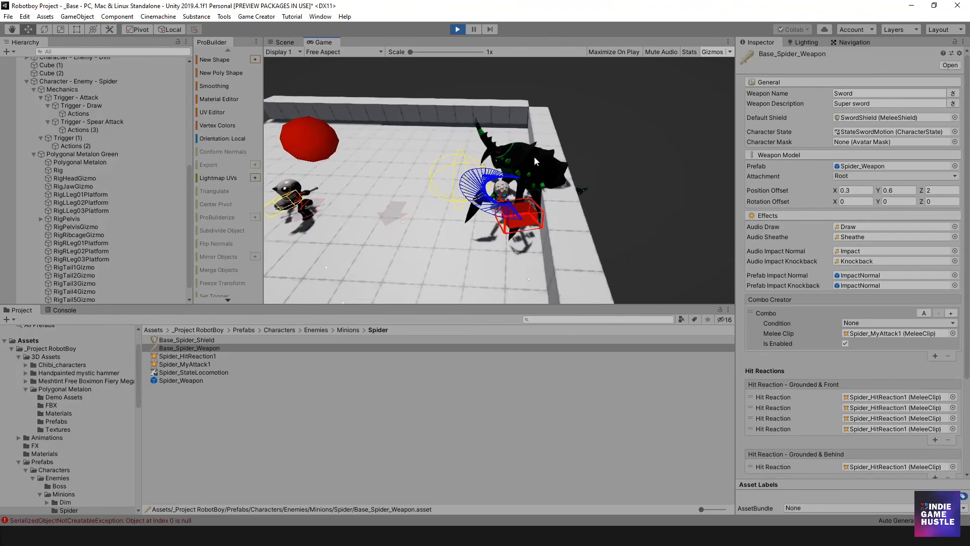
left_click(546, 160)
left_click(550, 154)
key("w")
left_click(475, 121)
left_click(446, 120)
key("s")
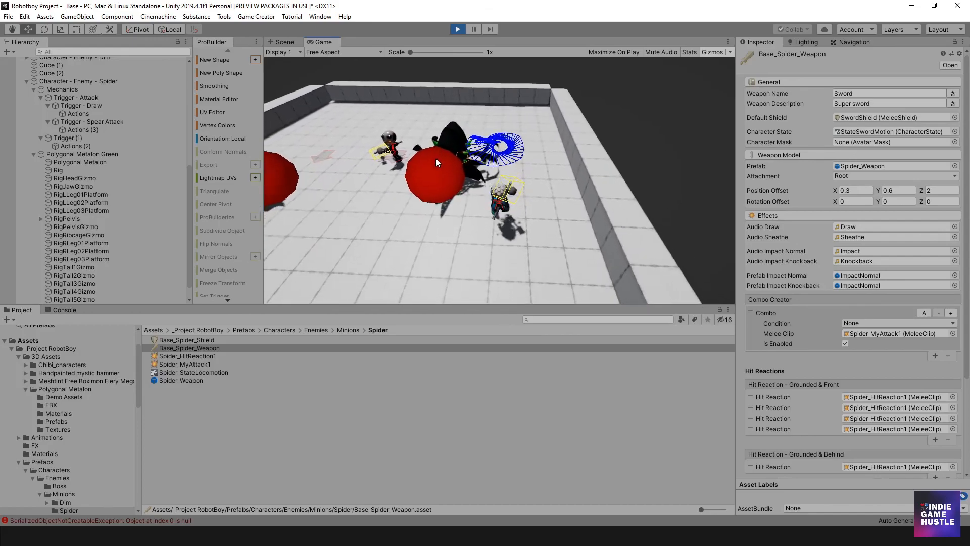
- Retreat to the arena entrance and lead the player back among the enemies to continue testing their attack colliders
key("a")
key("d")
key("s")
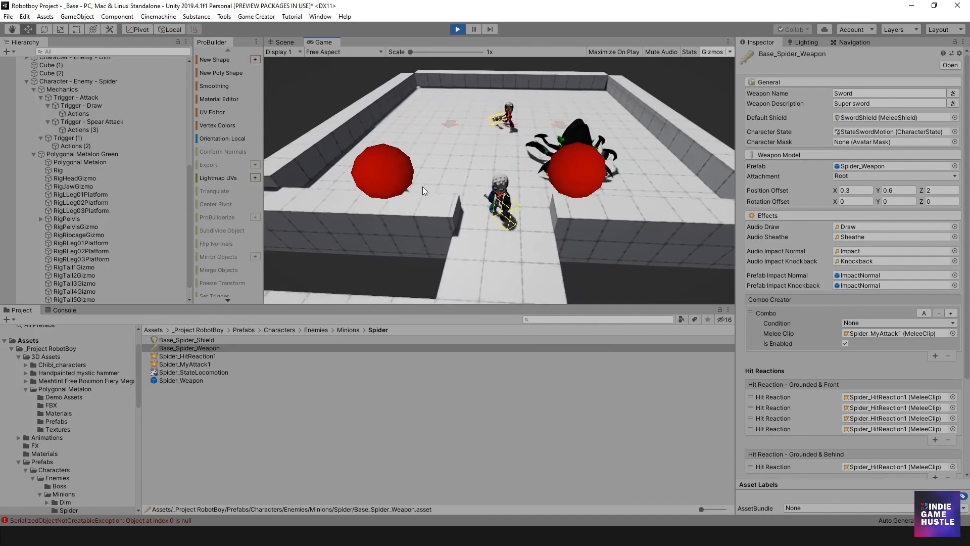
key("w")
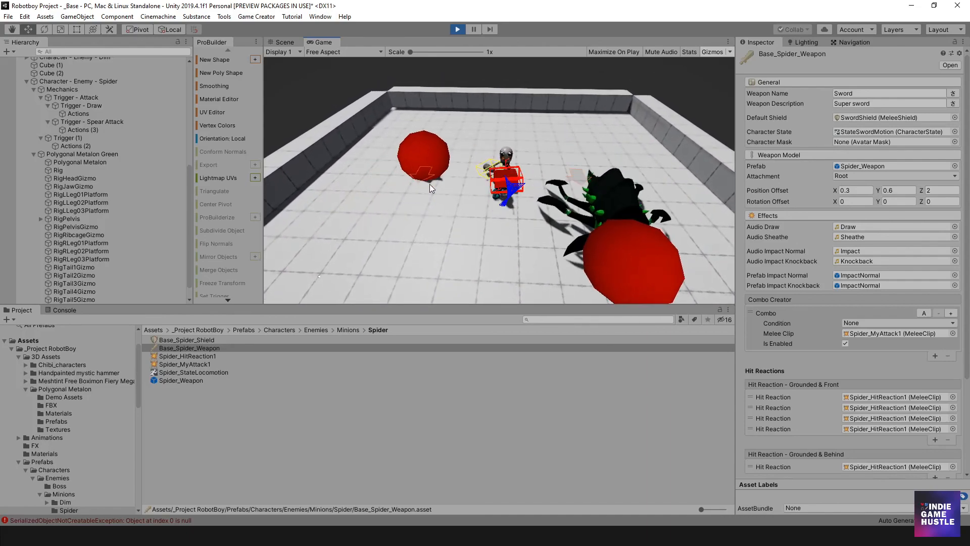
key("w")
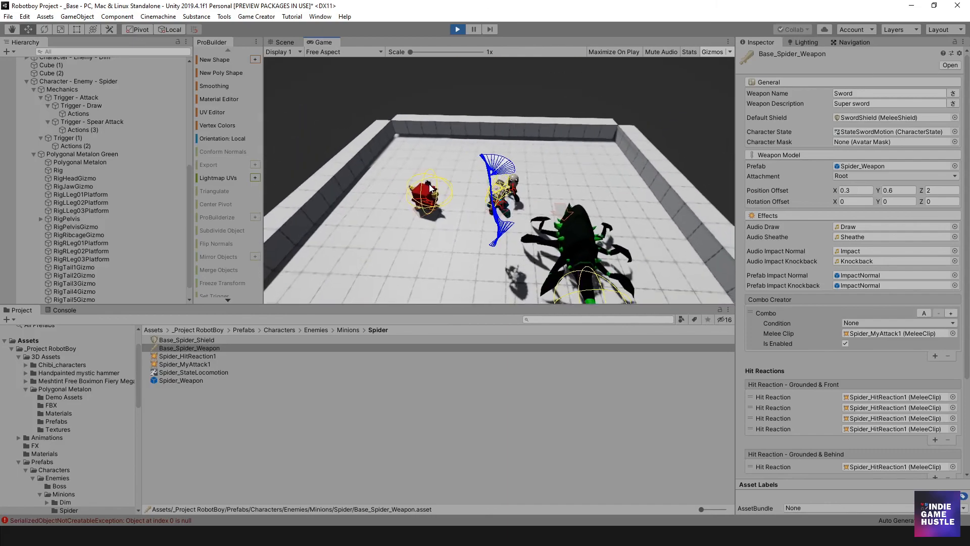
- Run the player past the enemies and strike near the red enemy by the arena wall to test its attack collider
key("s")
key("w")
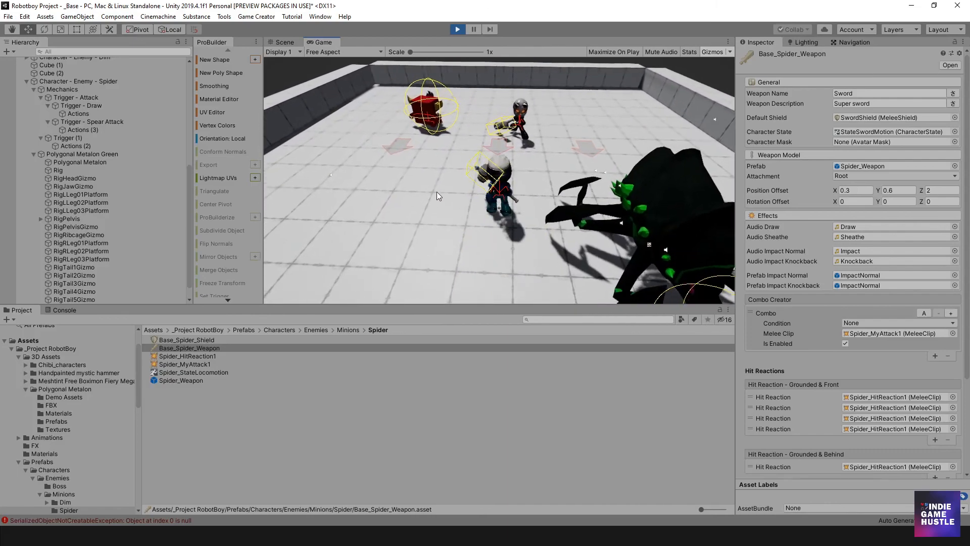
key("a")
key("w")
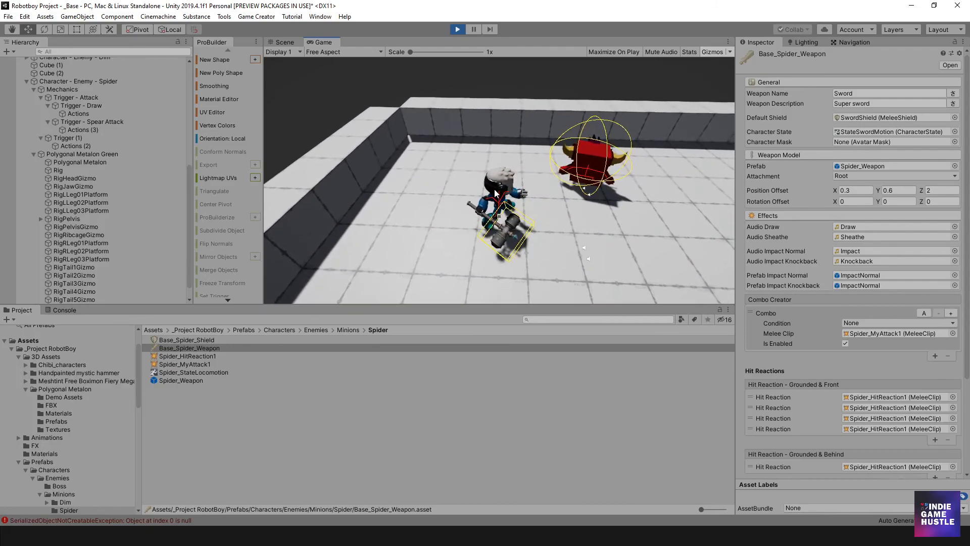
key("w")
left_click(547, 185)
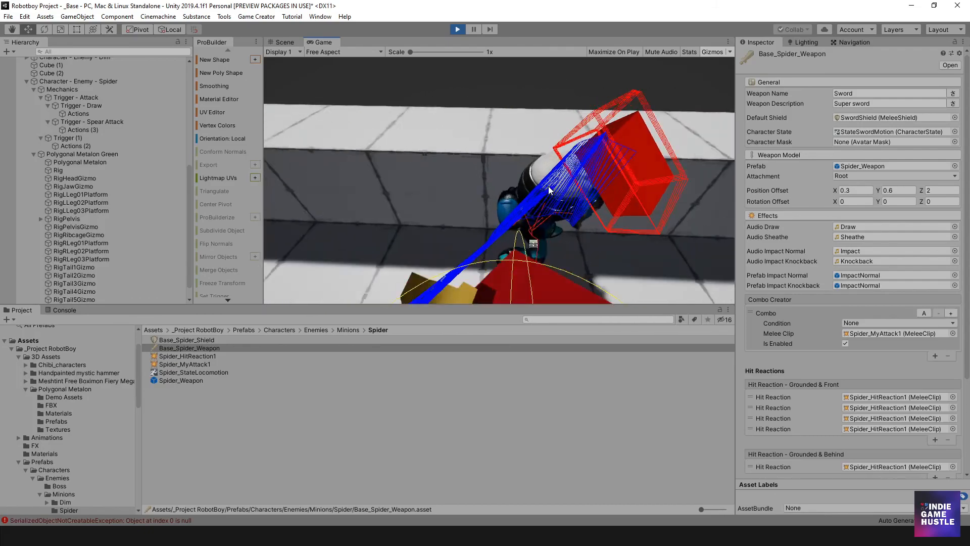
key("s")
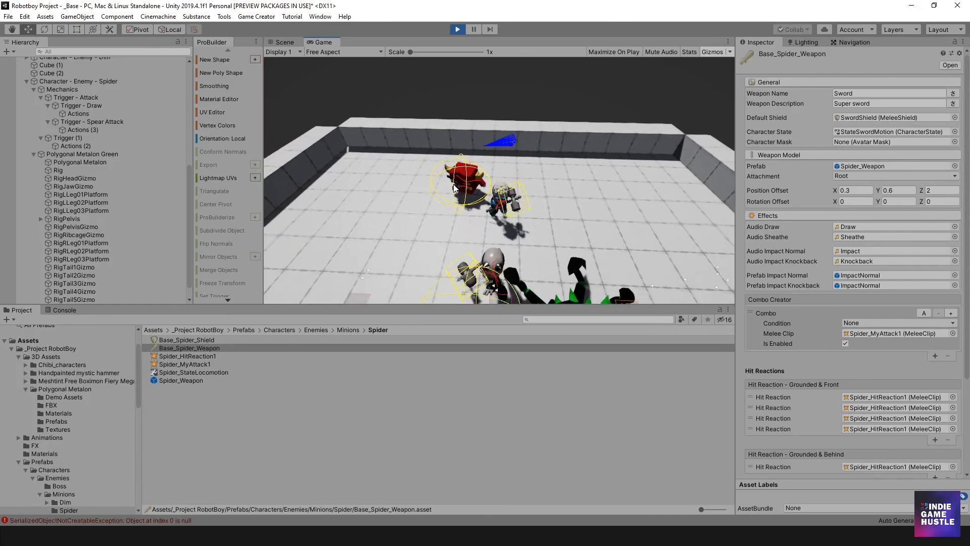
key("s")
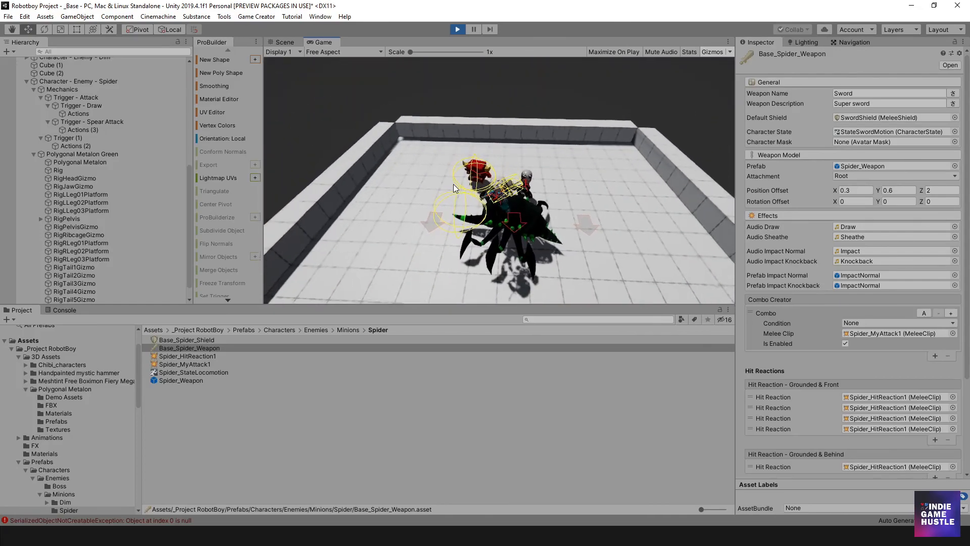
- Circle the player around the spider and the other enemies without attacking to observe how they chase and turn
key("d")
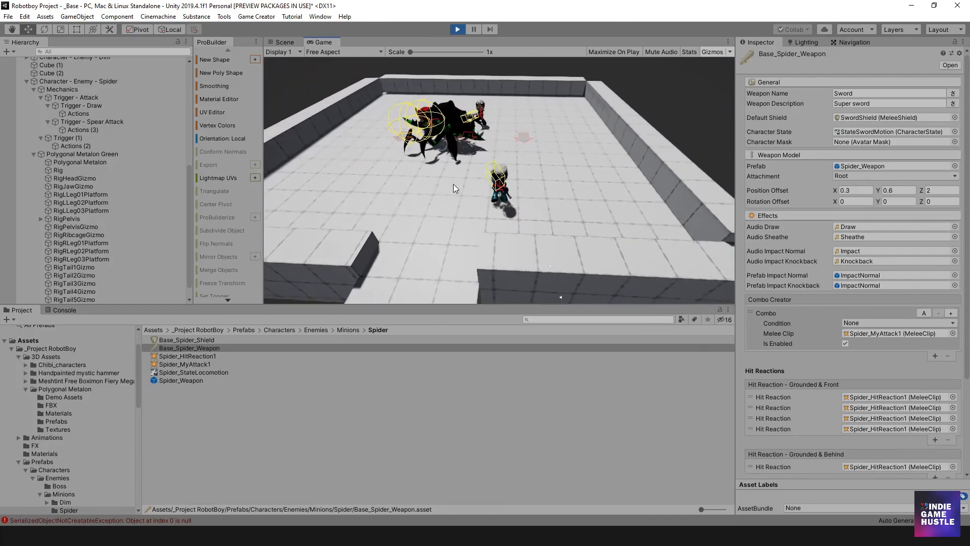
key("a")
key("s")
key("d")
key("w")
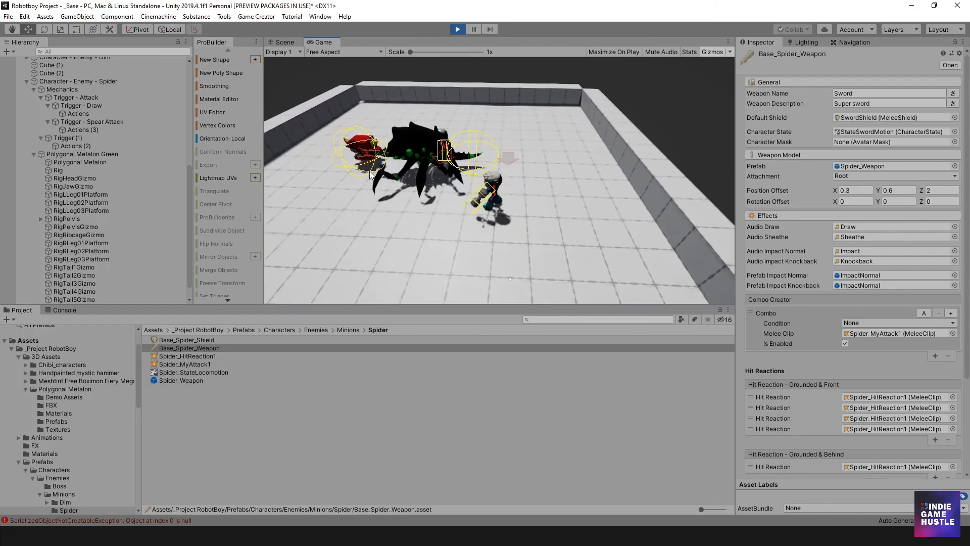
key("s")
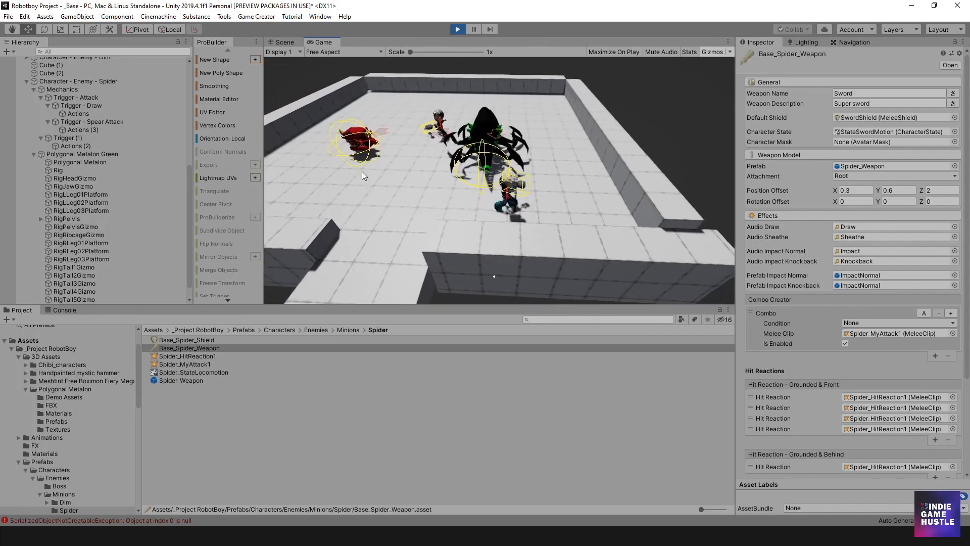
key("d")
key("d")
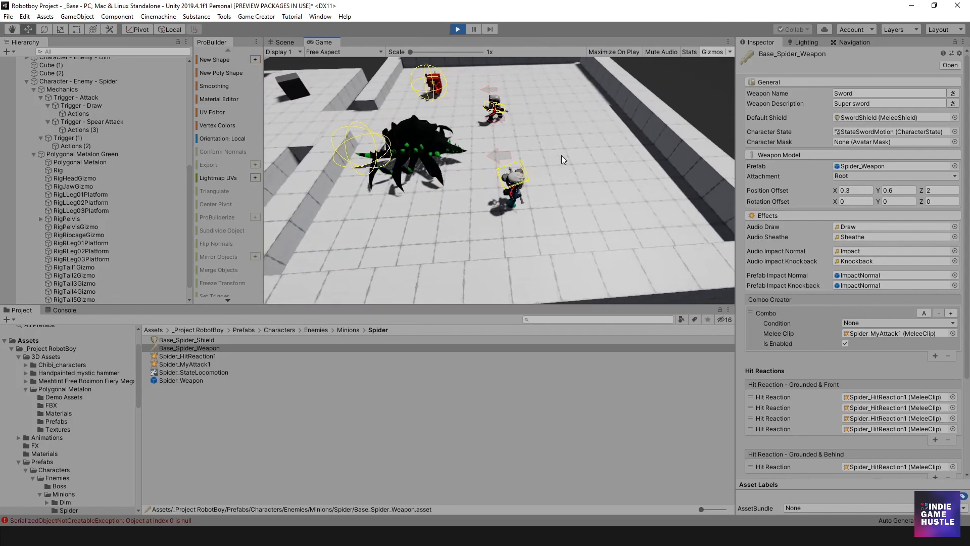
key("s")
key("d")
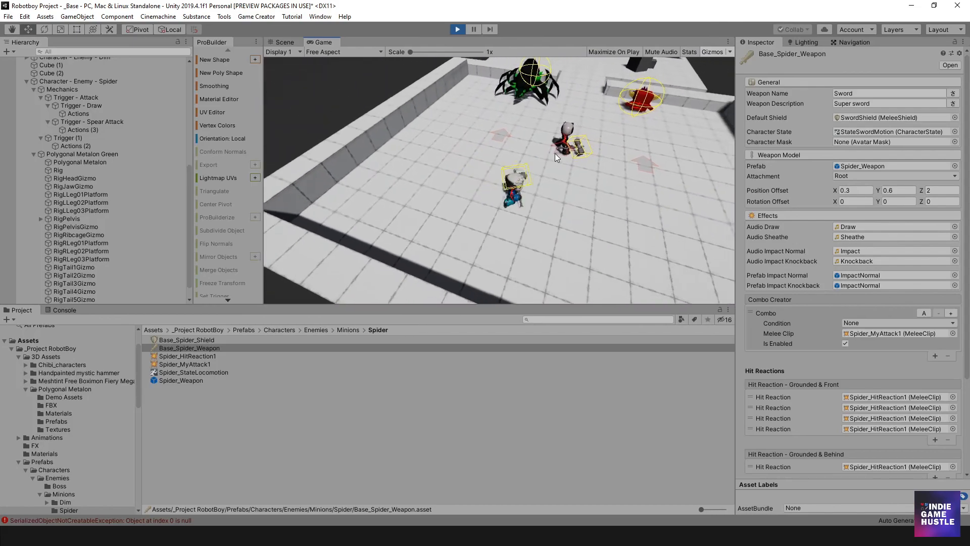
- Lead the player out through the arena opening and strike at the entrance to test the attack spheres of the spider and red enemy
key("w")
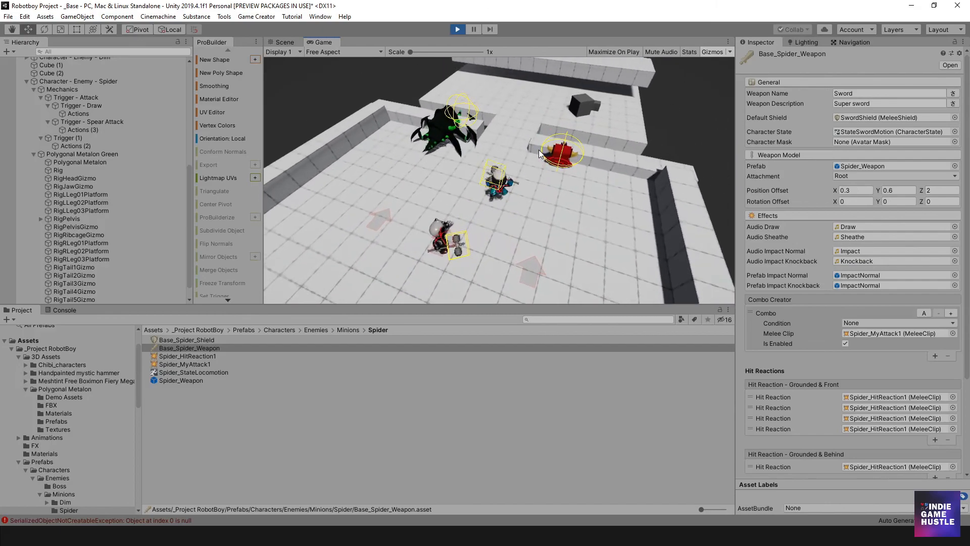
key("w")
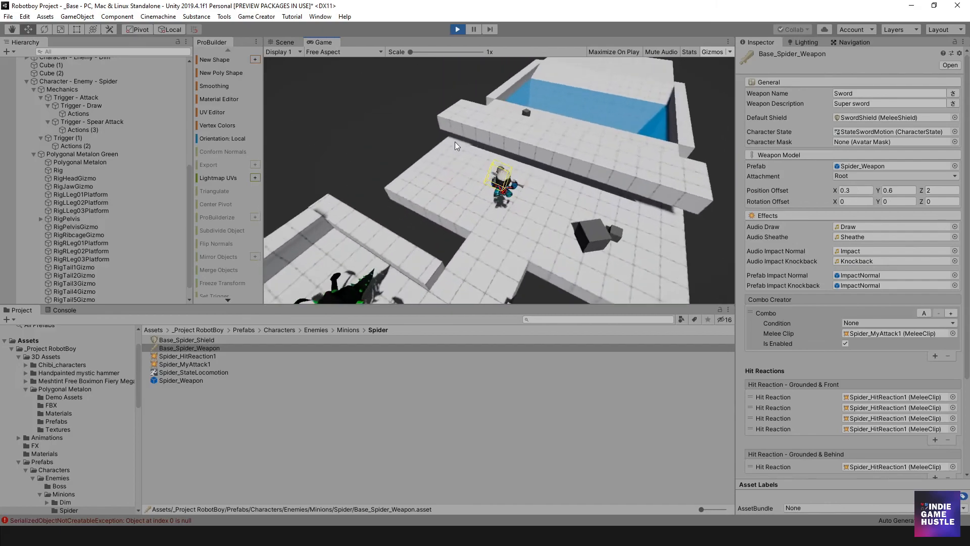
key("w")
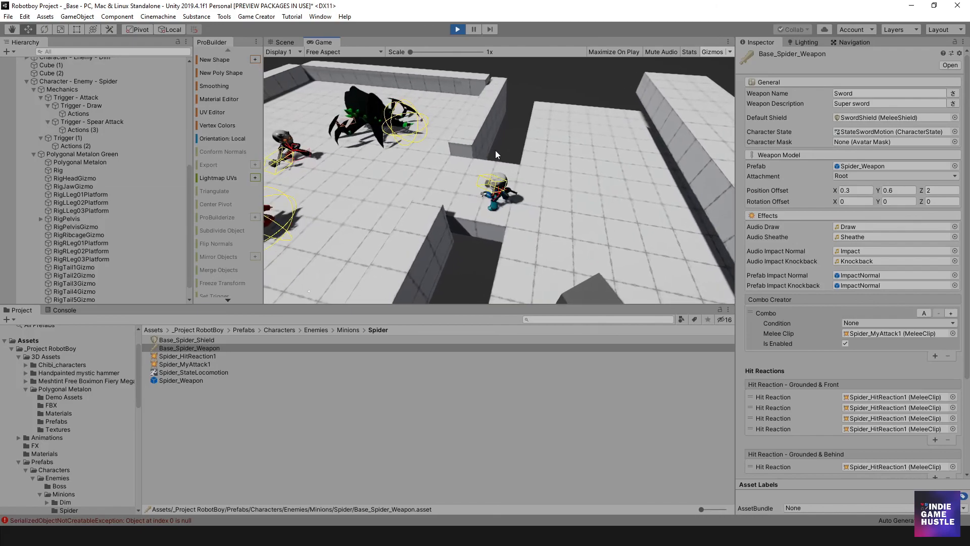
key("w")
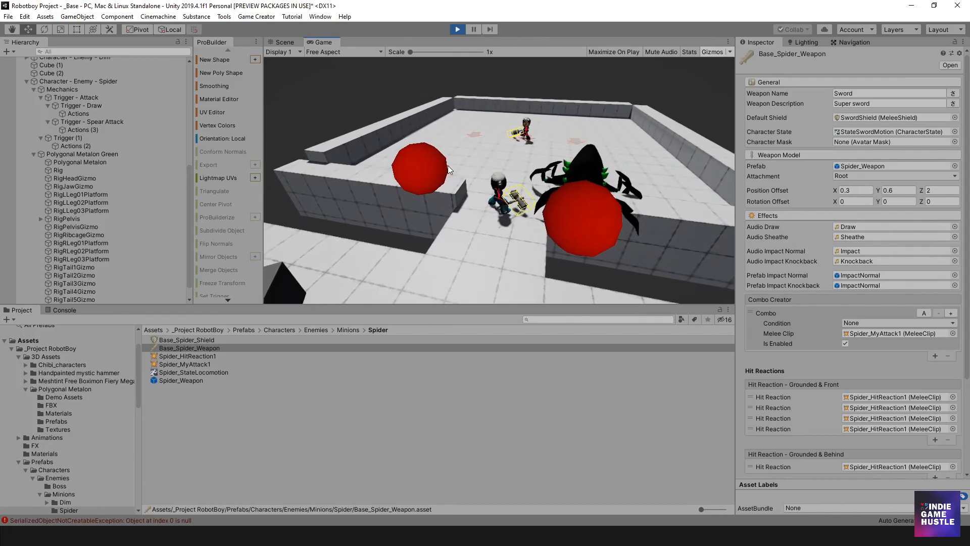
left_click(476, 165)
left_click(475, 164)
left_click(479, 165)
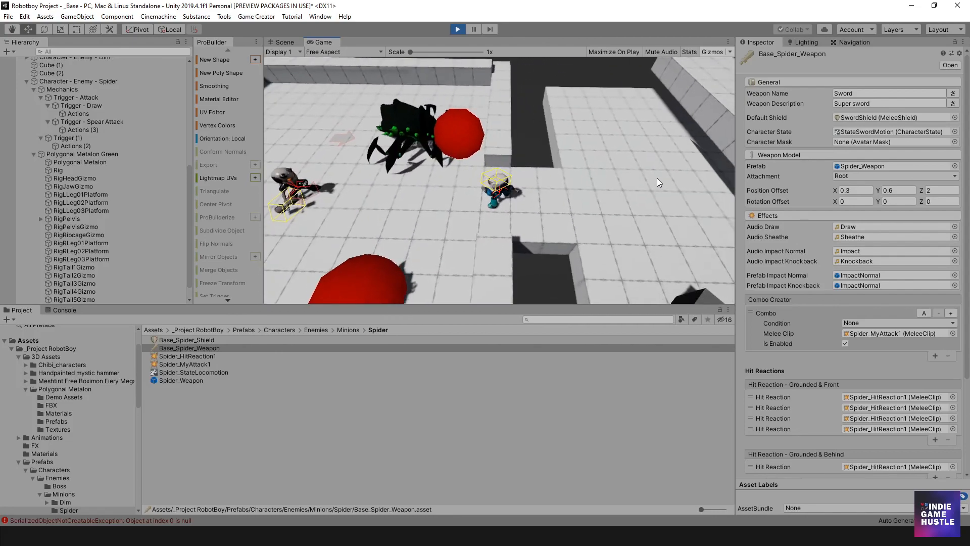
- Run the player to the arena's far wall and back out through the opening to observe the enemies' attack spheres
key("w")
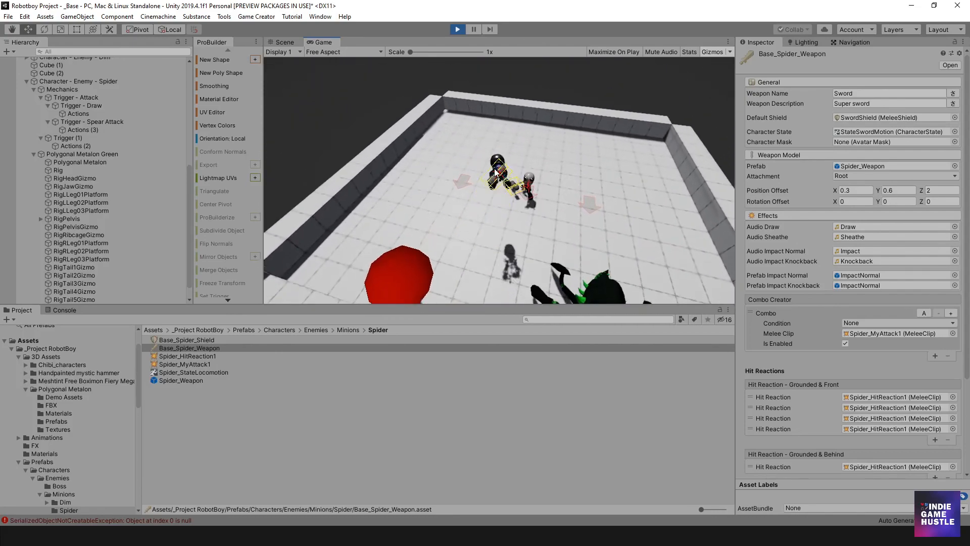
key("s")
key("s")
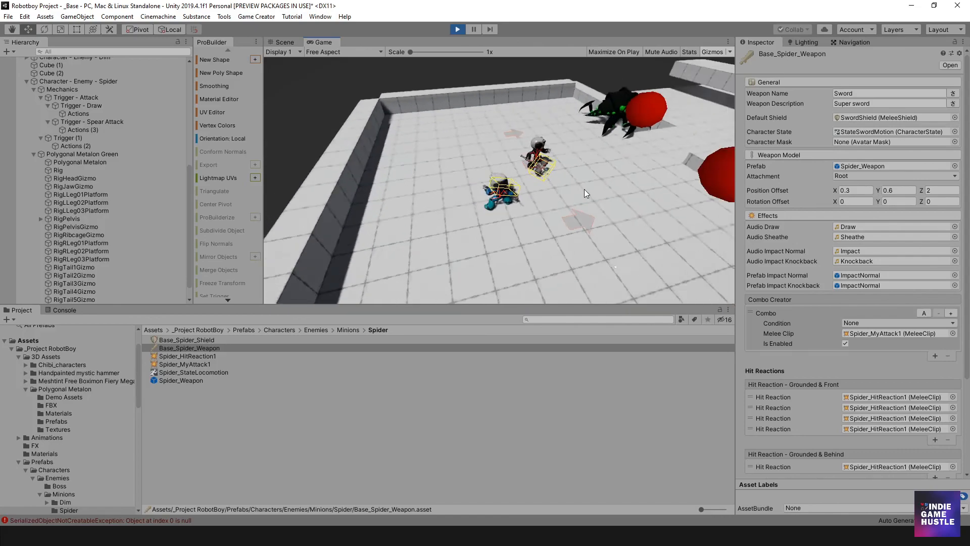
key("w")
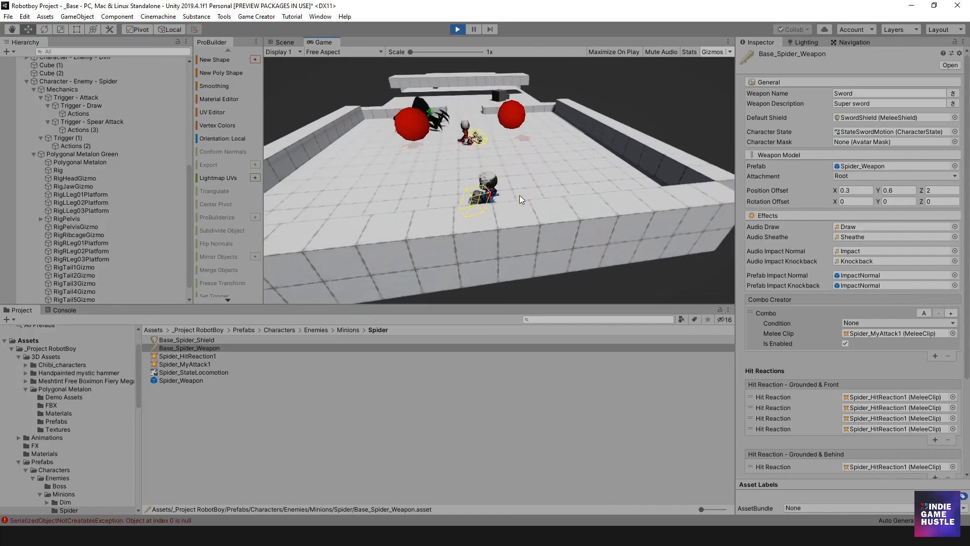
key("w")
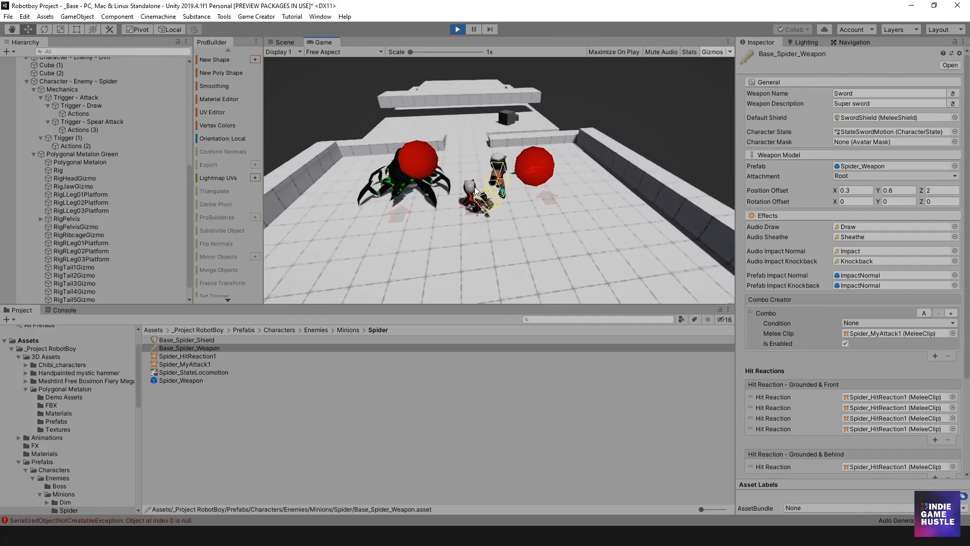
key("w")
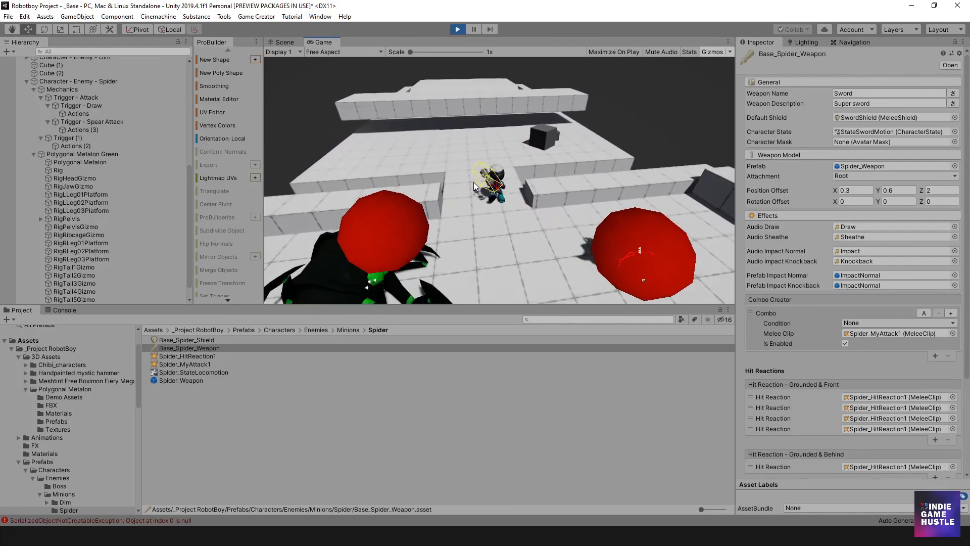
right_click_drag(464, 174, 648, 181)
key("s")
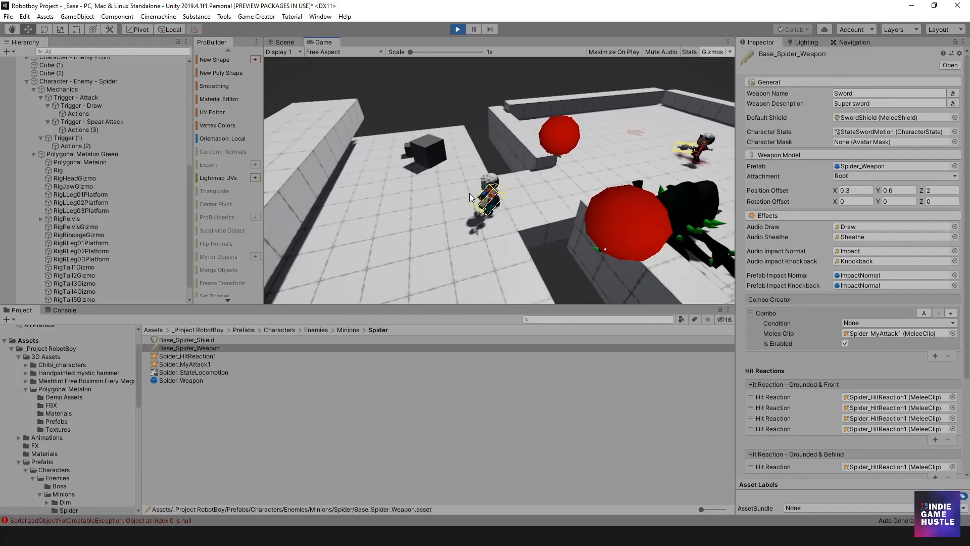
- Attack from the platform outside the arena while the spider approaches to test when its weapon sphere activates
left_click(471, 192)
left_click(484, 192)
left_click(486, 190)
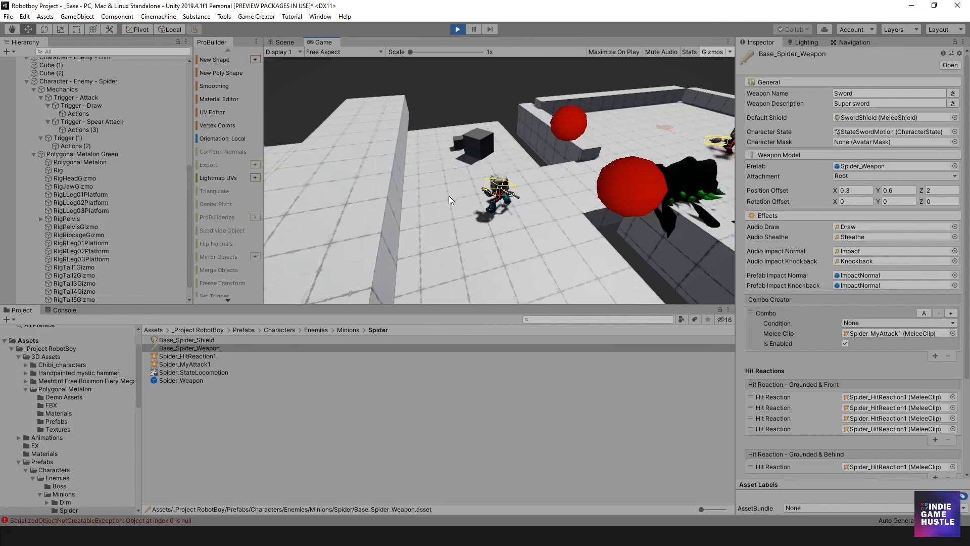
right_click_drag(447, 195, 550, 193)
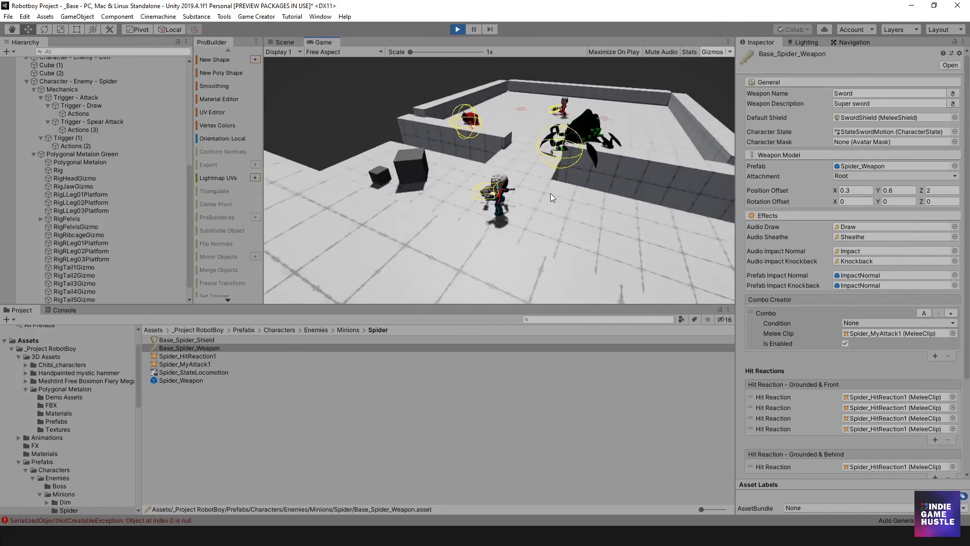
left_click(523, 187)
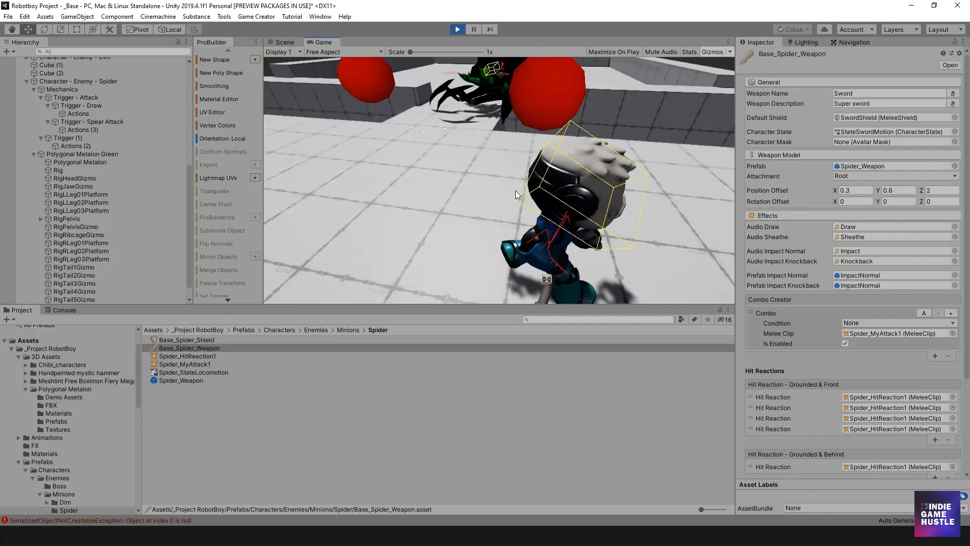
left_click(516, 190)
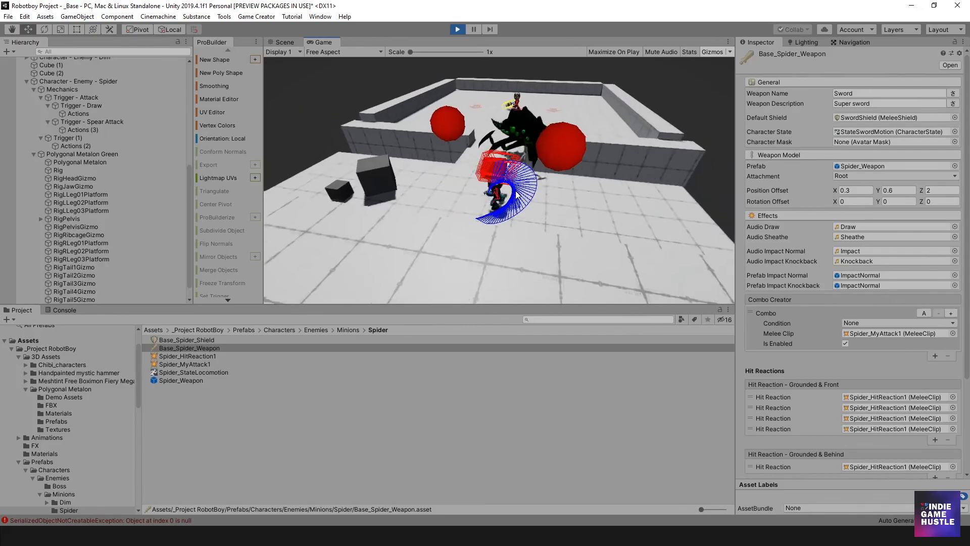
- Fight the spider and red enemy at the arena entrance with a jump and repeated strikes to test their hit reactions
left_click(514, 192)
key("w")
key("space")
left_click(513, 192)
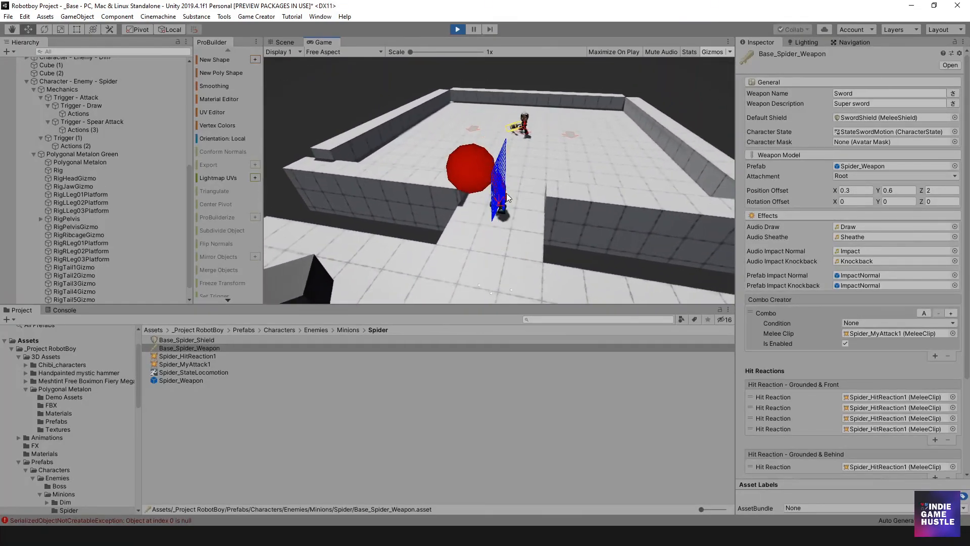
left_click(501, 199)
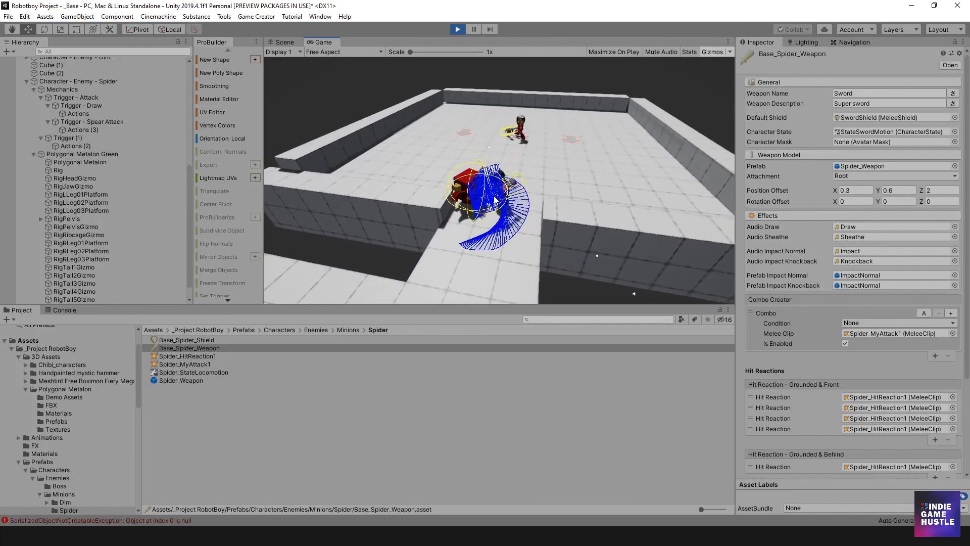
left_click(483, 202)
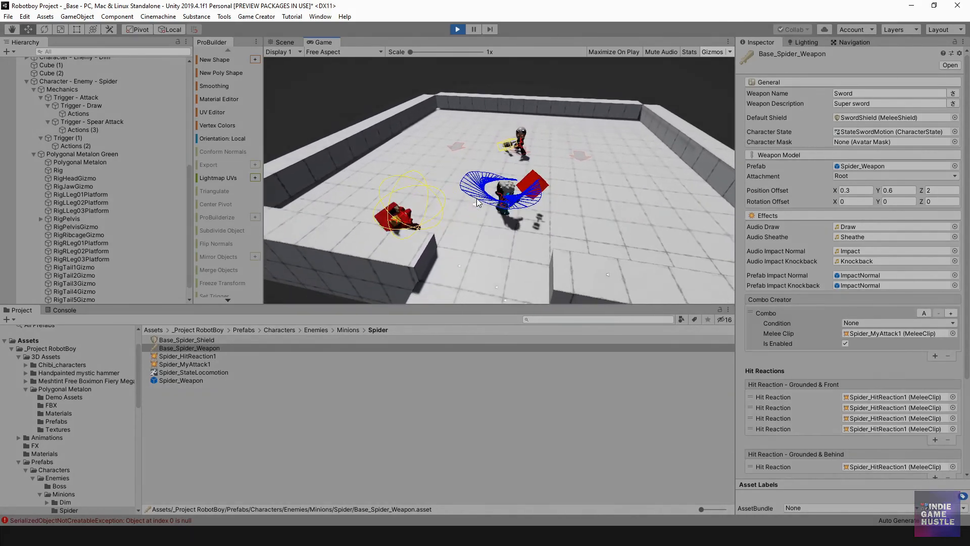